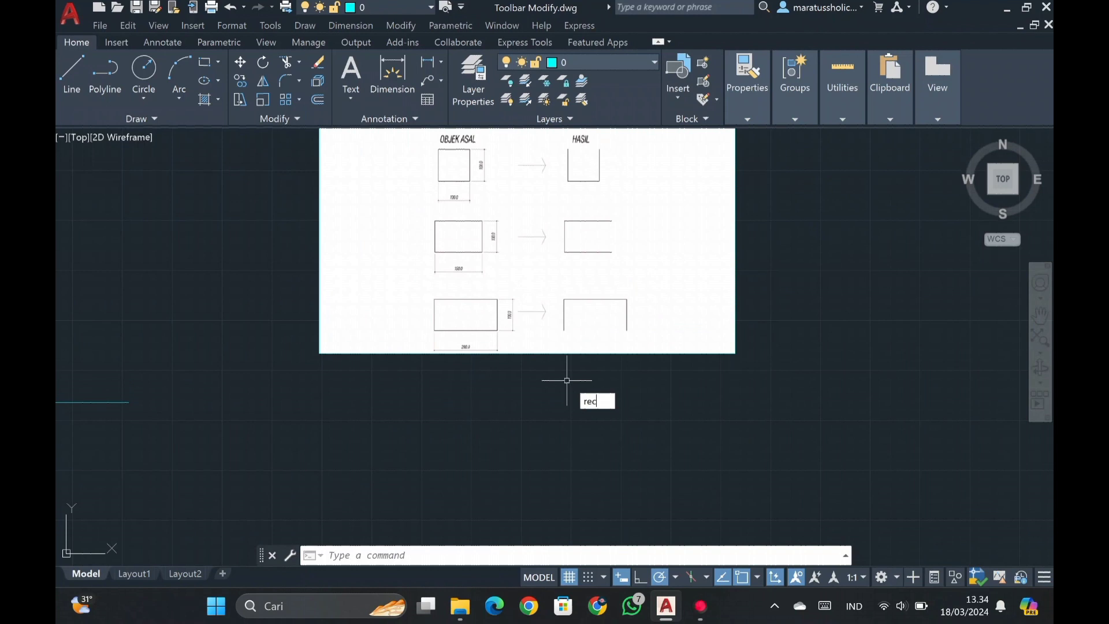
- Draw a 100 x 100 rectangle starting just below the Modify Break Point exercise sheet
{"action": "key", "text": "Return"}
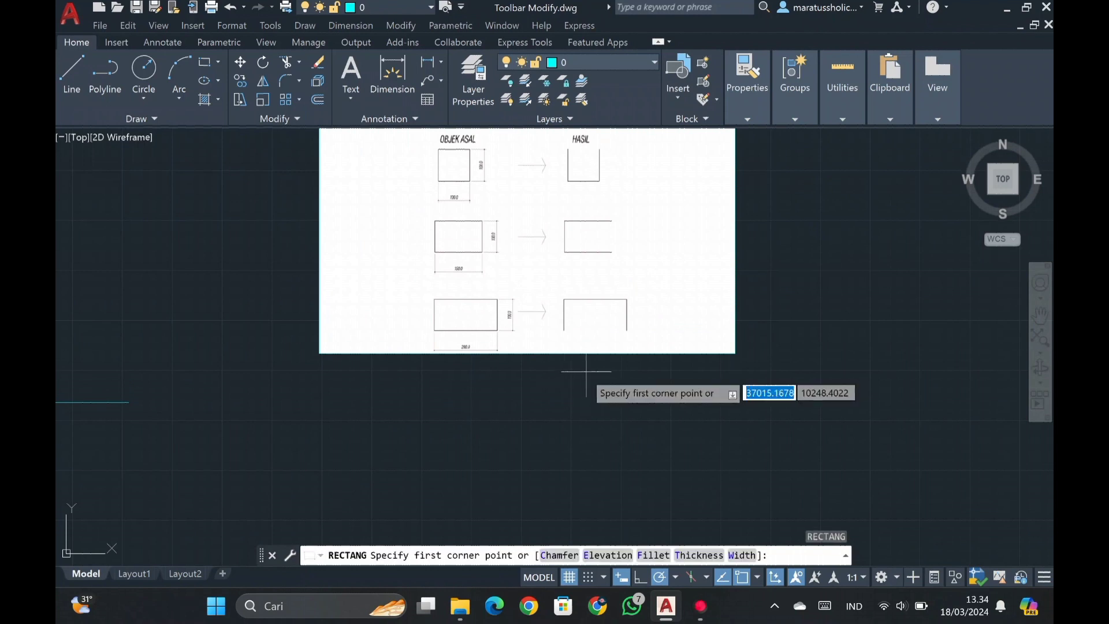
{"action": "left_click", "coordinate": [378, 403]}
{"action": "type", "text": "100"}
{"action": "key", "text": "Tab"}
{"action": "type", "text": "100"}
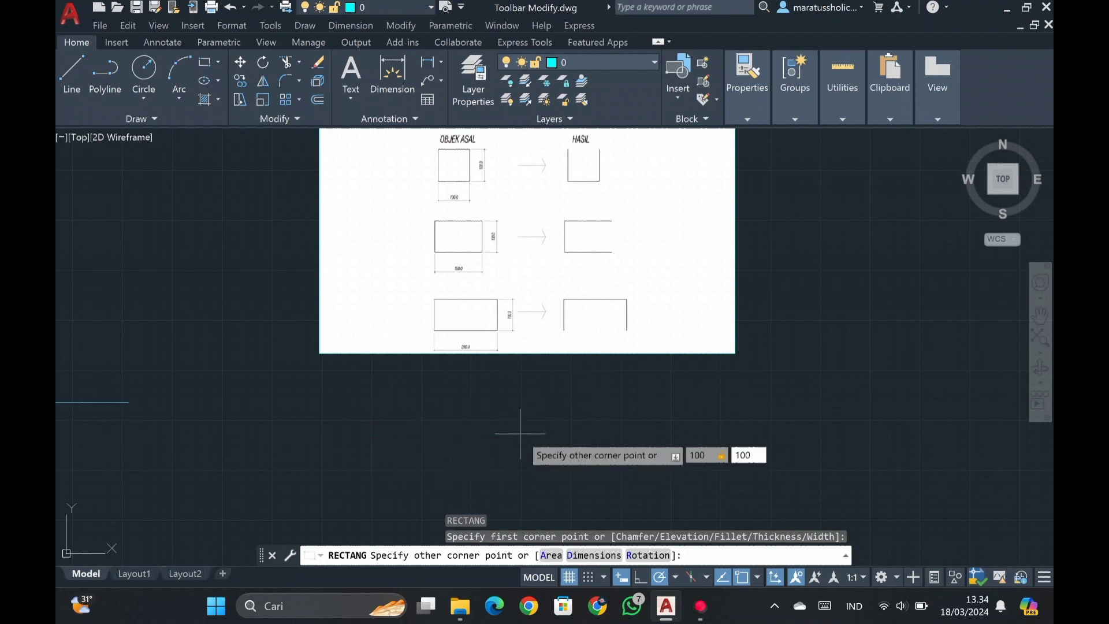
{"action": "key", "text": "Return"}
- Move the 100 x 100 square straight down so it sits clear of the exercise sheet
{"action": "mouse_move", "coordinate": [517, 407]}
{"action": "left_mouse_down"}
{"action": "mouse_move", "coordinate": [508, 391]}
{"action": "mouse_move", "coordinate": [396, 376]}
{"action": "left_mouse_up"}
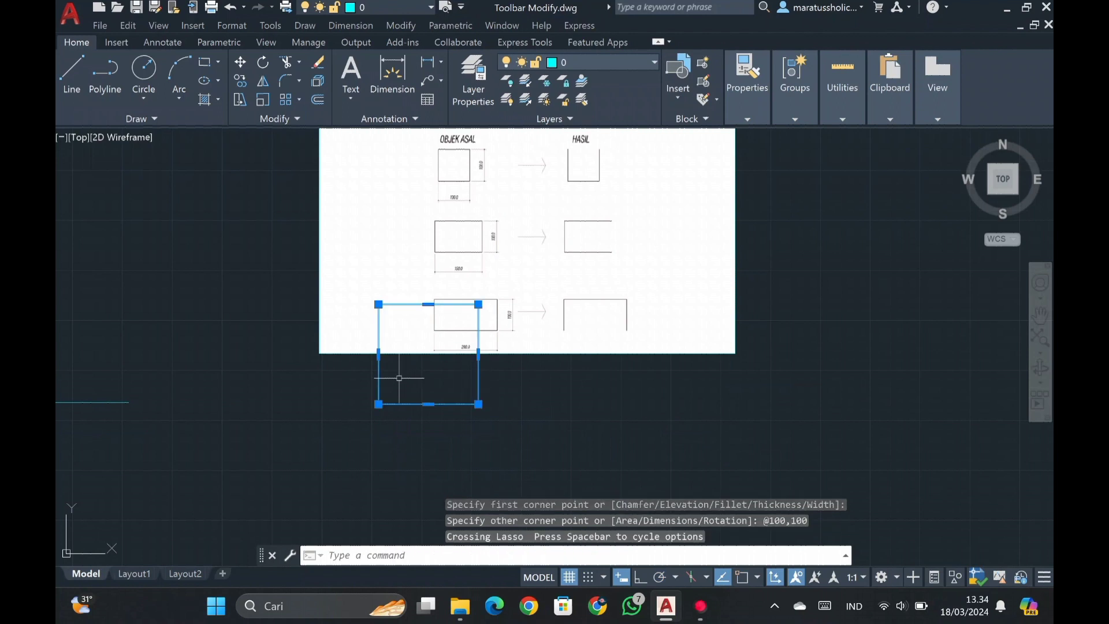
{"action": "type", "text": "M"}
{"action": "key", "text": "Return"}
{"action": "left_click", "coordinate": [430, 398]}
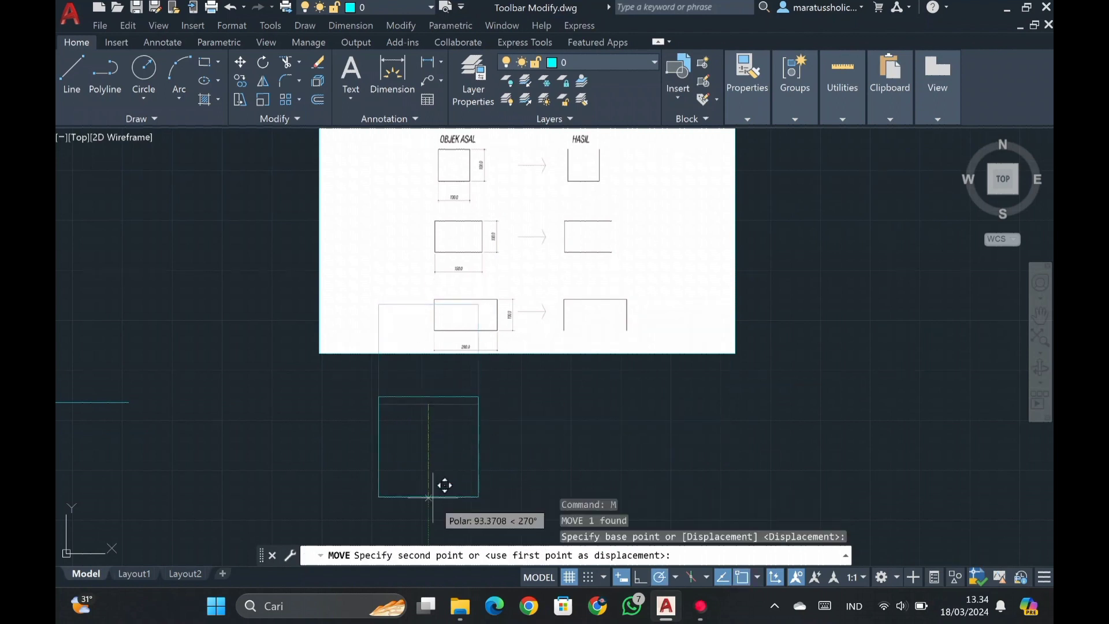
{"action": "left_click", "coordinate": [428, 507]}
- Draw a 150 x 100 rectangle to the right of the square, level with its base
{"action": "middle_click_drag", "start_coordinate": [626, 465], "coordinate": [531, 416]}
{"action": "type", "text": "REC"}
{"action": "key", "text": "Return"}
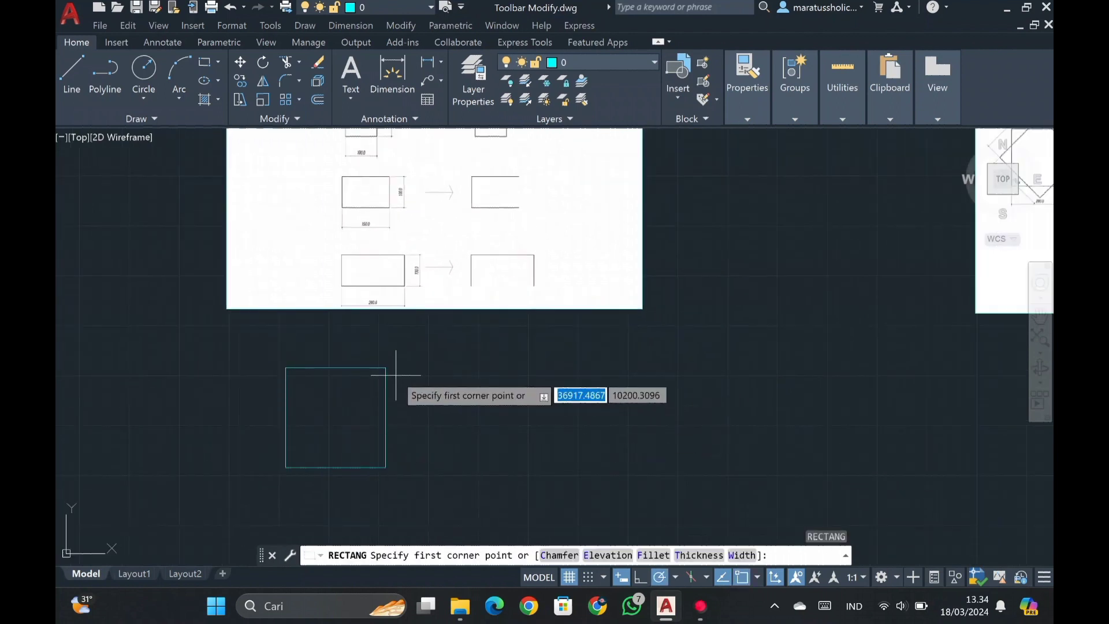
{"action": "left_click", "coordinate": [481, 467]}
{"action": "type", "text": "@150,100"}
{"action": "key", "text": "Return"}
- Move the square and the 150 x 100 rectangle together horizontally to the left
{"action": "middle_click_drag", "start_coordinate": [366, 366], "coordinate": [248, 383]}
{"action": "mouse_move", "coordinate": [297, 459]}
{"action": "left_mouse_down"}
{"action": "mouse_move", "coordinate": [250, 401]}
{"action": "mouse_move", "coordinate": [455, 430]}
{"action": "left_mouse_up"}
{"action": "type", "text": "M"}
{"action": "key", "text": "Return"}
{"action": "left_click", "coordinate": [168, 485]}
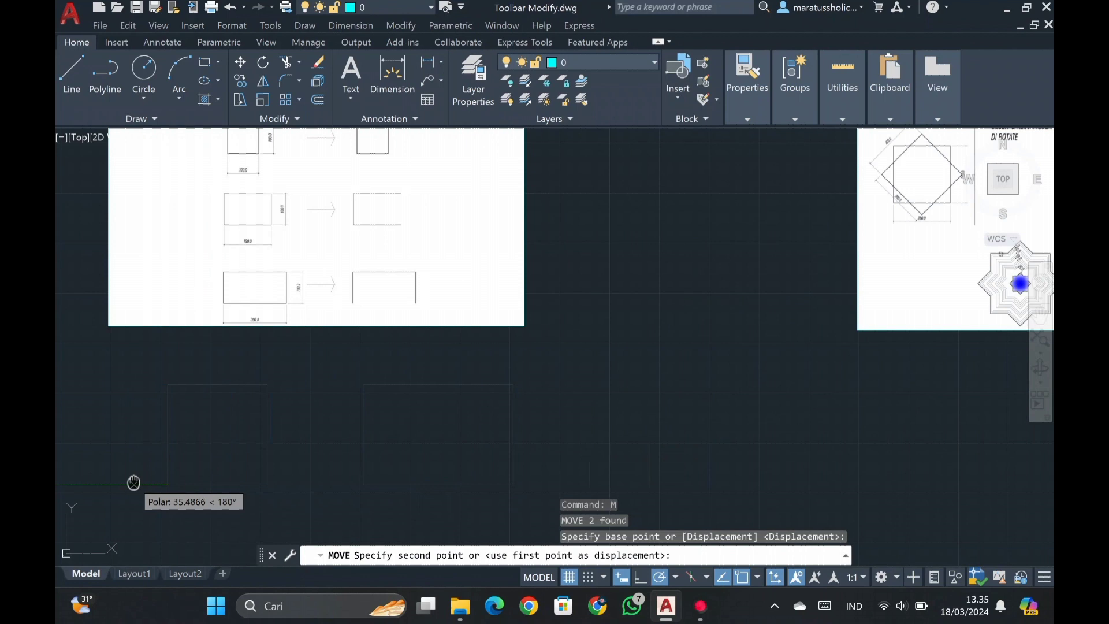
{"action": "middle_click_drag", "start_coordinate": [95, 463], "coordinate": [163, 455]}
{"action": "left_click", "coordinate": [120, 476]}
- Draw a 200 x 100 rectangle to the right of the 150 x 100 rectangle, level with its base
{"action": "middle_click_drag", "start_coordinate": [491, 453], "coordinate": [343, 447]}
{"action": "type", "text": "REC"}
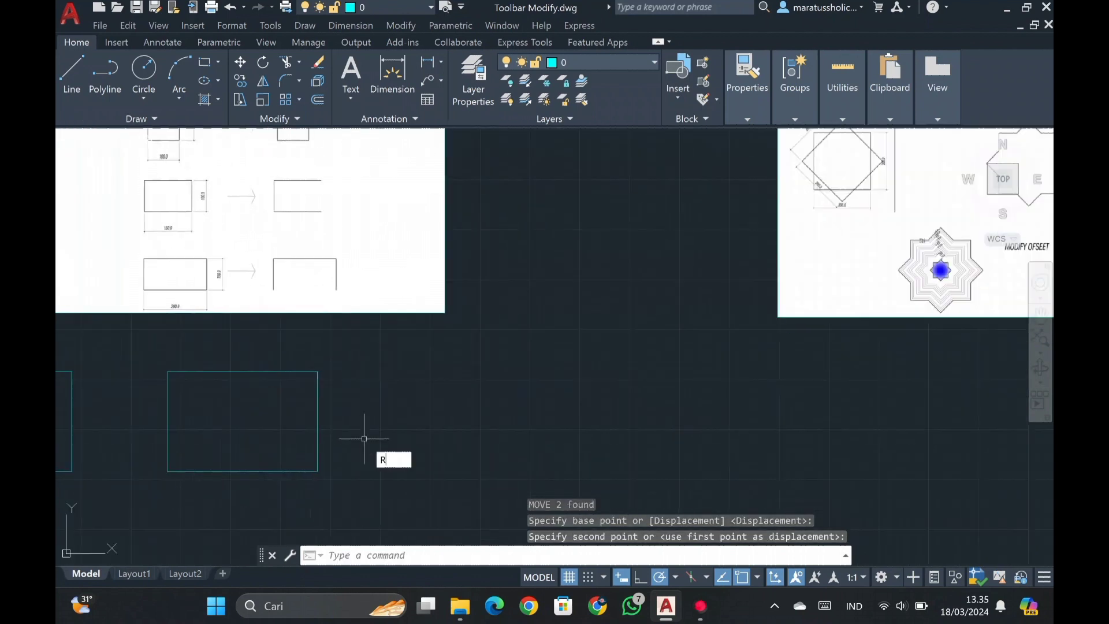
{"action": "key", "text": "Return"}
{"action": "left_click", "coordinate": [379, 470]}
{"action": "type", "text": "@200,100"}
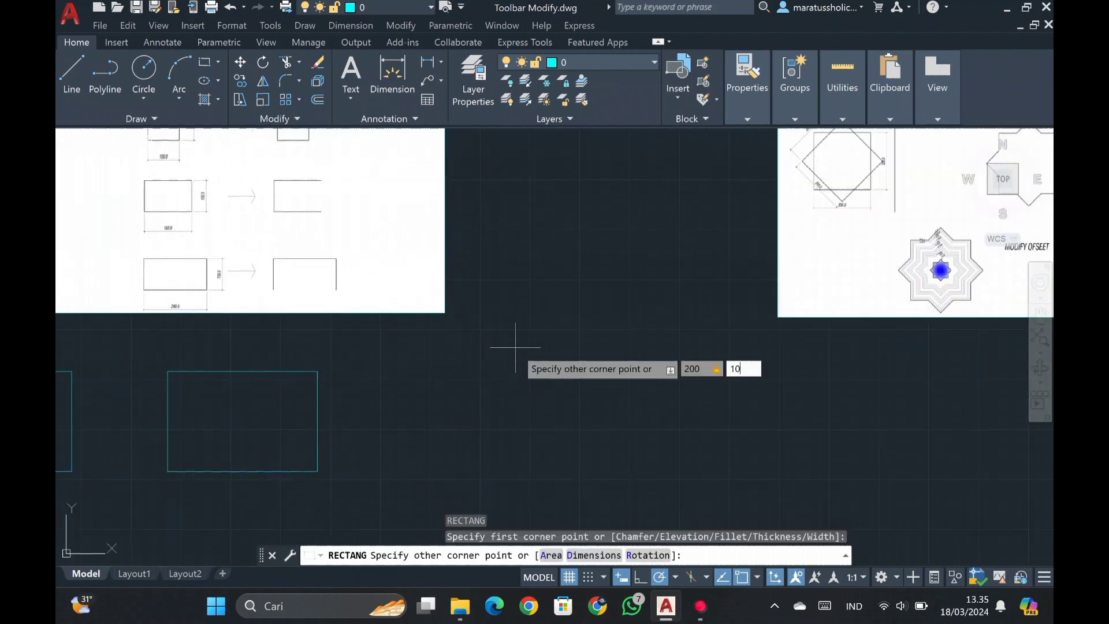
{"action": "key", "text": "Return"}
- Explode the 100 x 100 square with BREAKUP and delete its top edge
{"action": "scroll", "coordinate": [424, 400], "scroll_direction": "down", "scroll_amount": 2}
{"action": "middle_click_drag", "start_coordinate": [295, 407], "coordinate": [408, 366]}
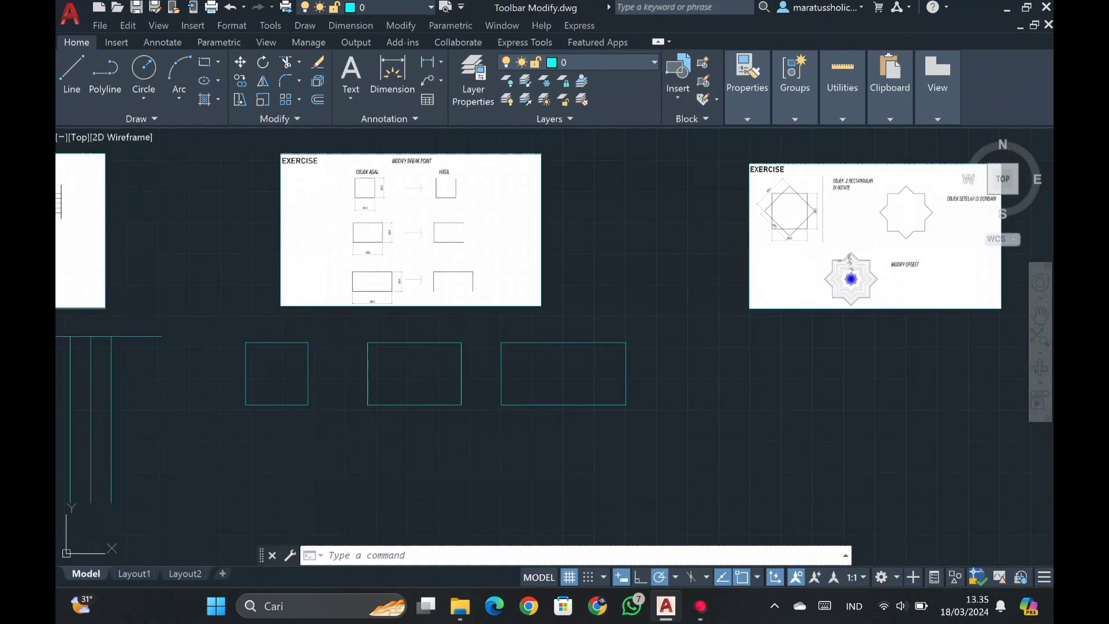
{"action": "left_click_drag", "start_coordinate": [383, 462], "coordinate": [245, 329]}
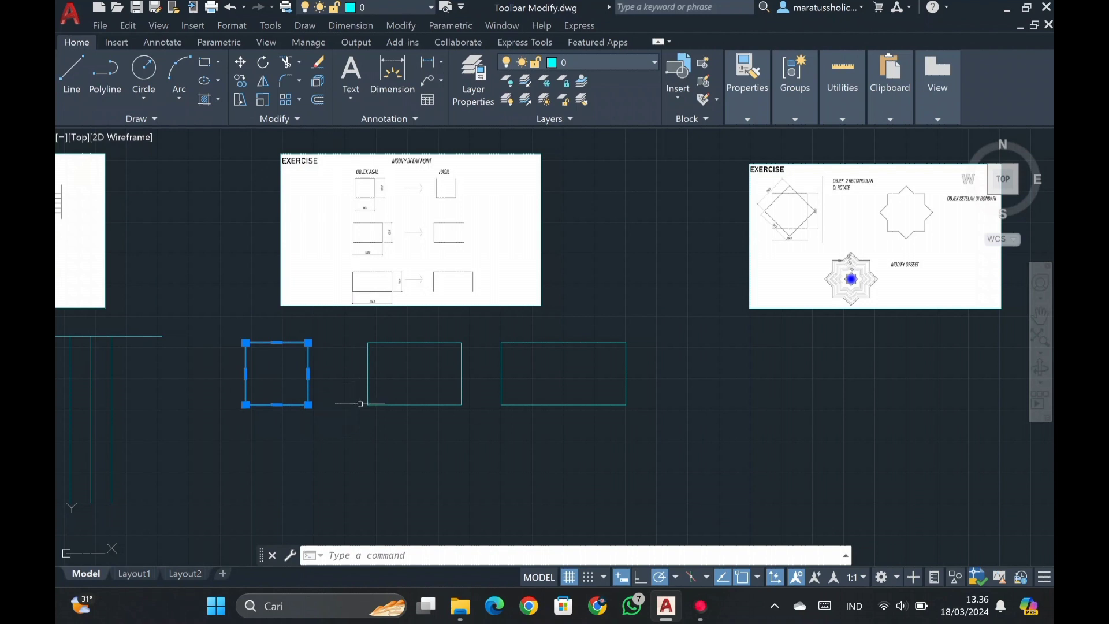
{"action": "type", "text": "BR"}
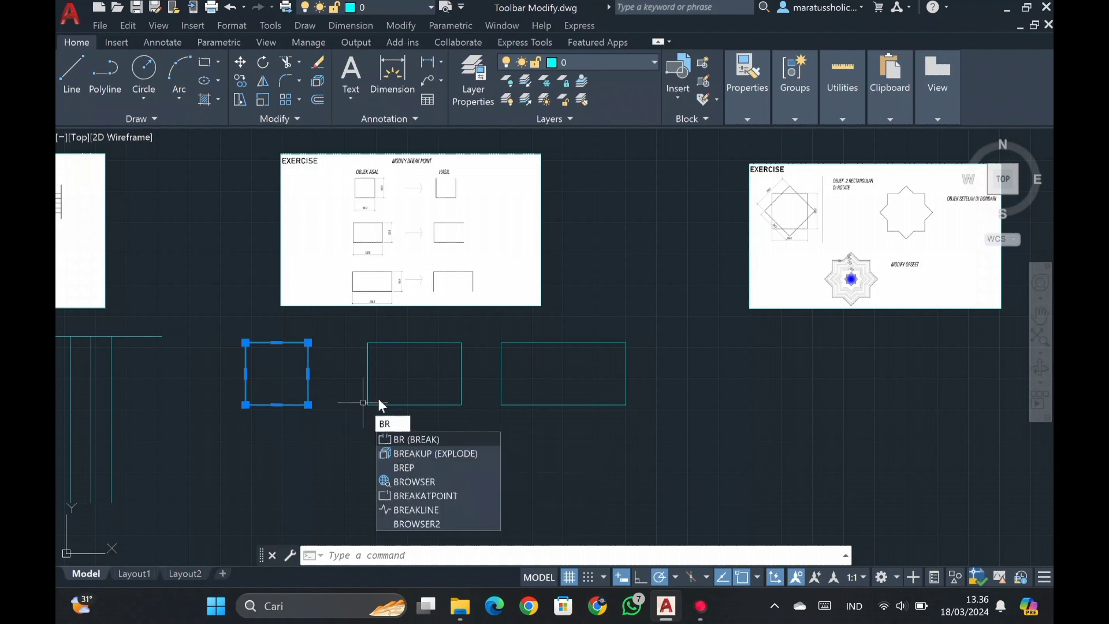
{"action": "left_click", "coordinate": [447, 458]}
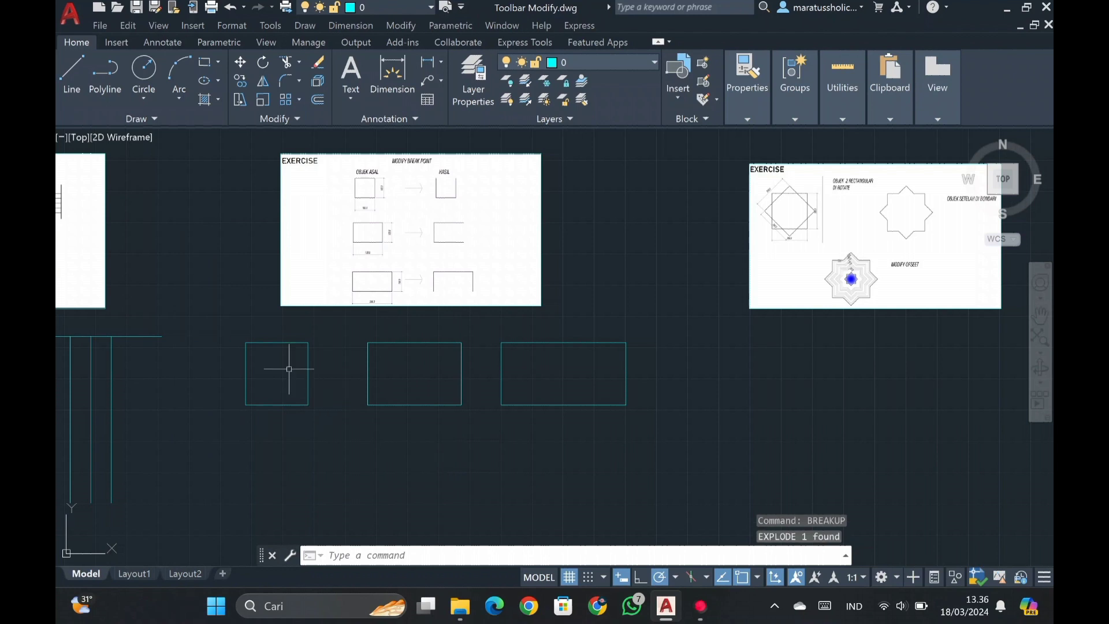
{"action": "left_click", "coordinate": [260, 341]}
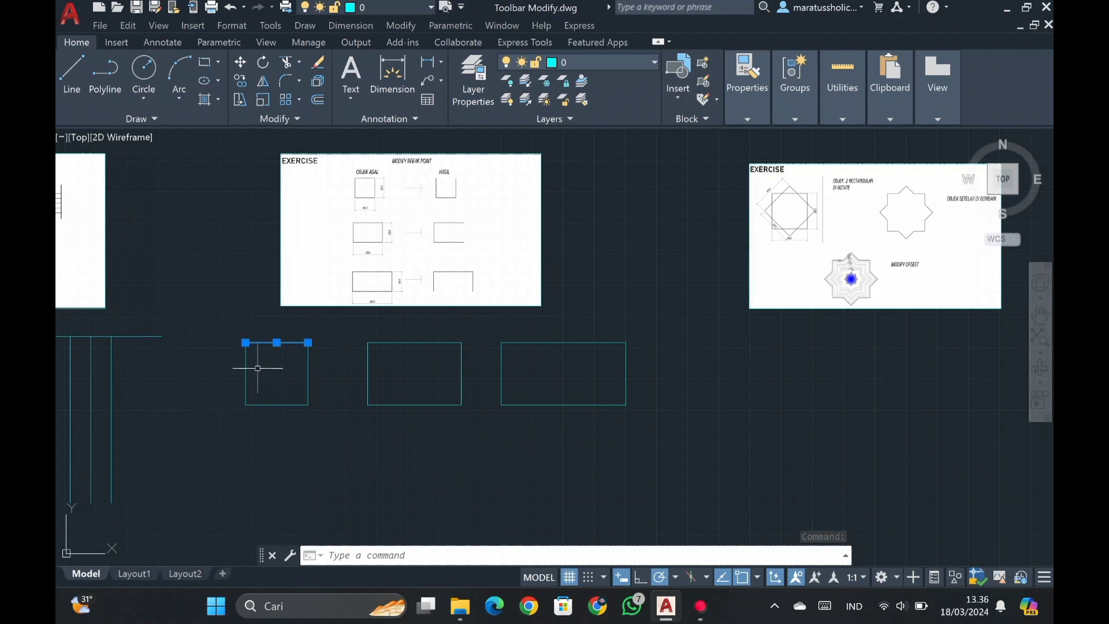
{"action": "key", "text": "Delete"}
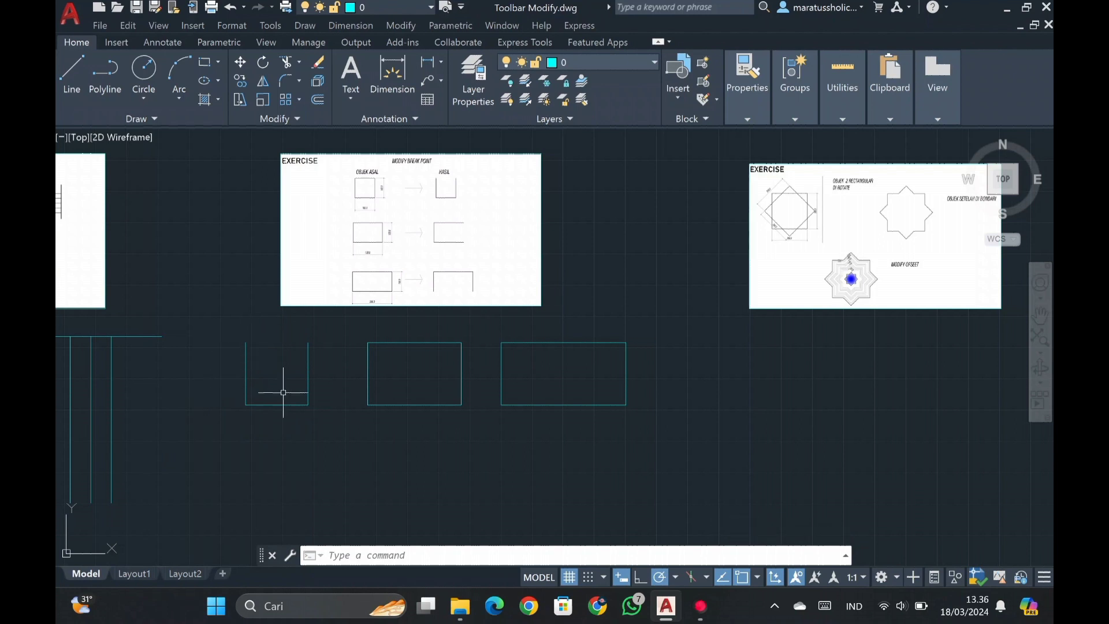
{"action": "left_click", "coordinate": [368, 374]}
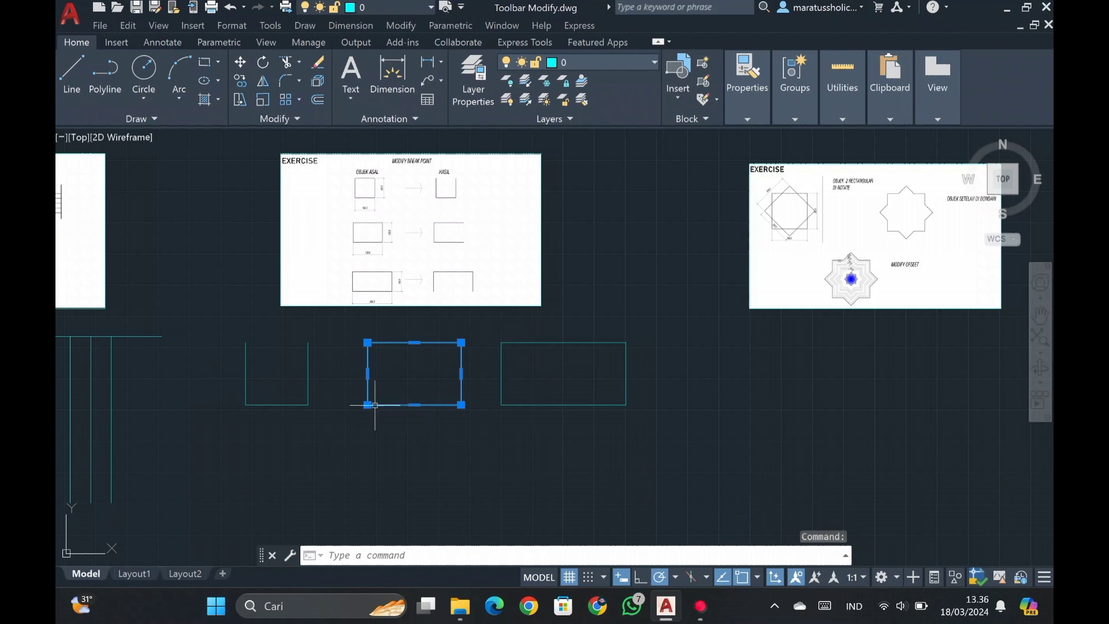
{"action": "left_click", "coordinate": [267, 406]}
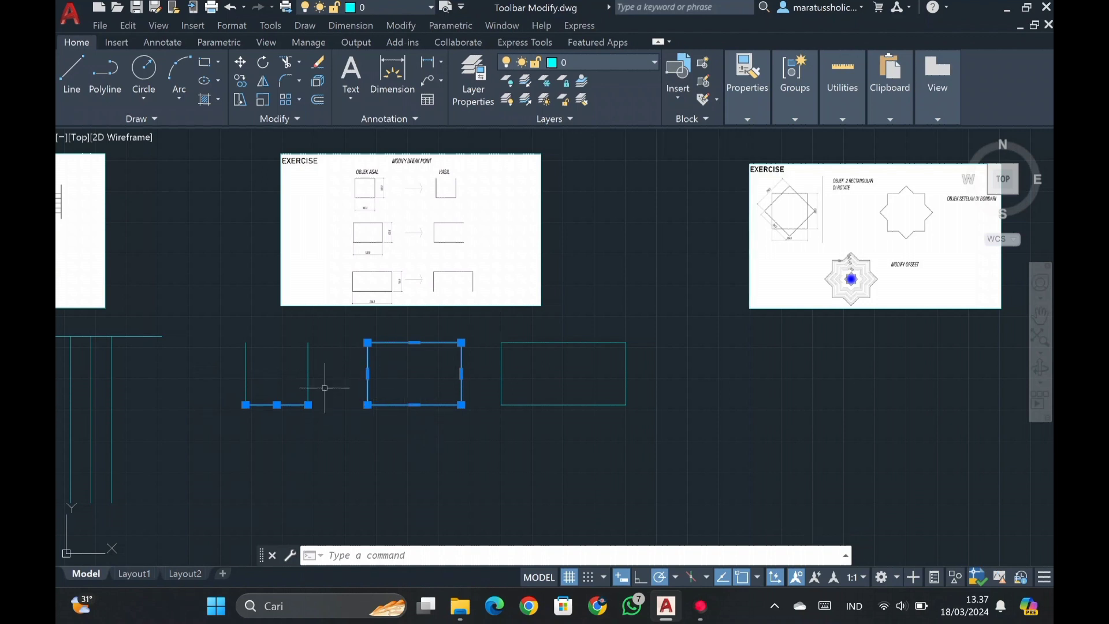
{"action": "key", "text": "Escape"}
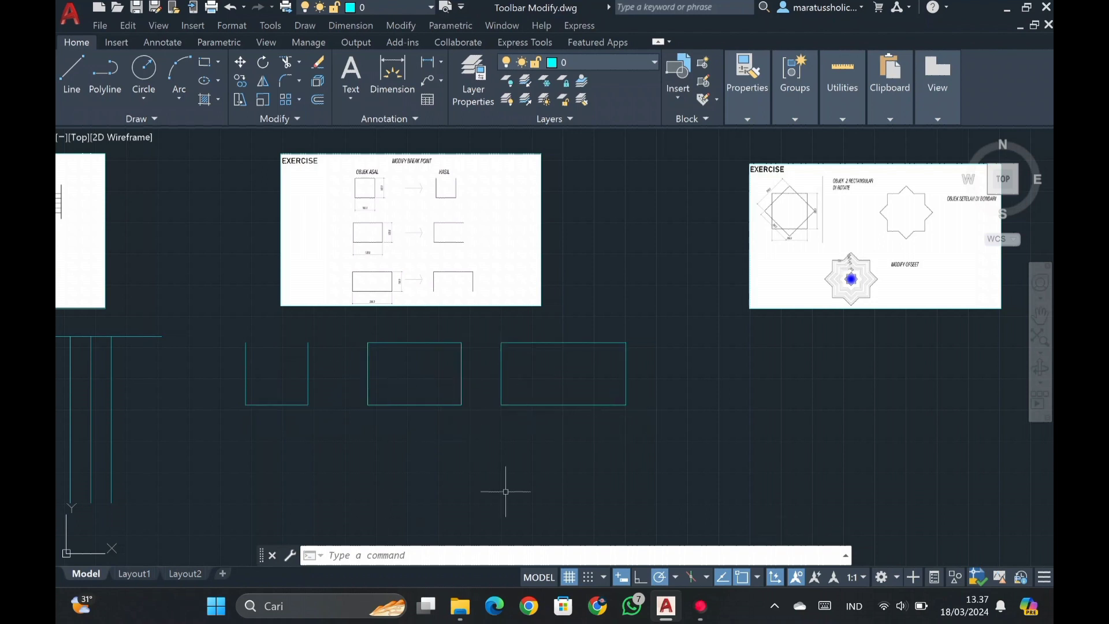
- Explode the two remaining rectangles and delete the right edge of the middle one and the bottom edge of the widest one
{"action": "mouse_move", "coordinate": [733, 411]}
{"action": "left_mouse_down"}
{"action": "mouse_move", "coordinate": [497, 375]}
{"action": "mouse_move", "coordinate": [367, 373]}
{"action": "left_mouse_up"}
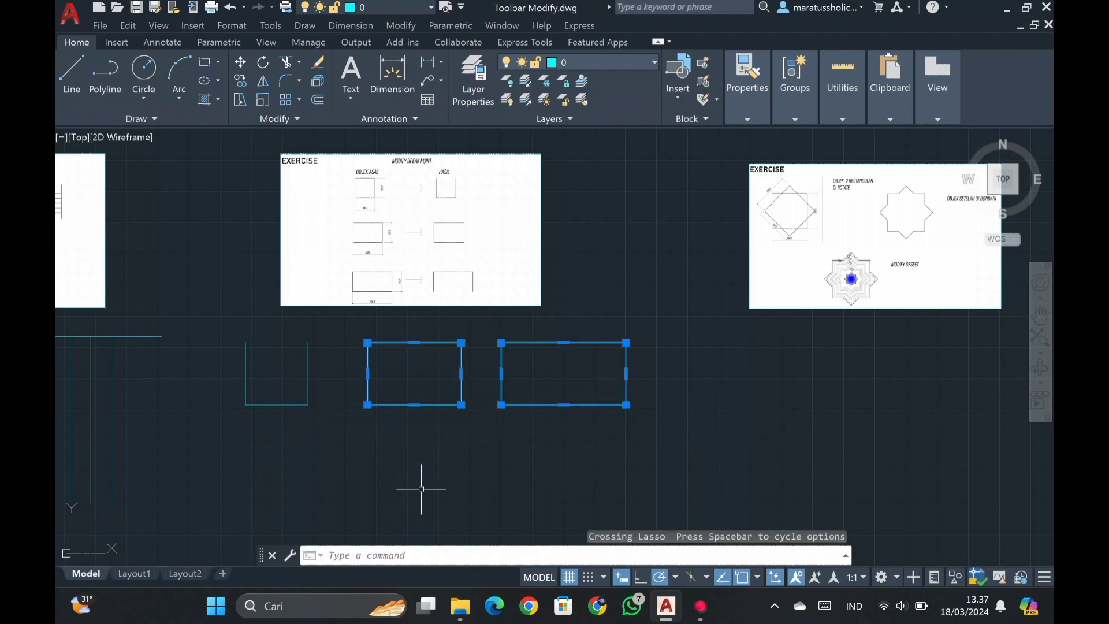
{"action": "type", "text": "br"}
{"action": "key", "text": "Return"}
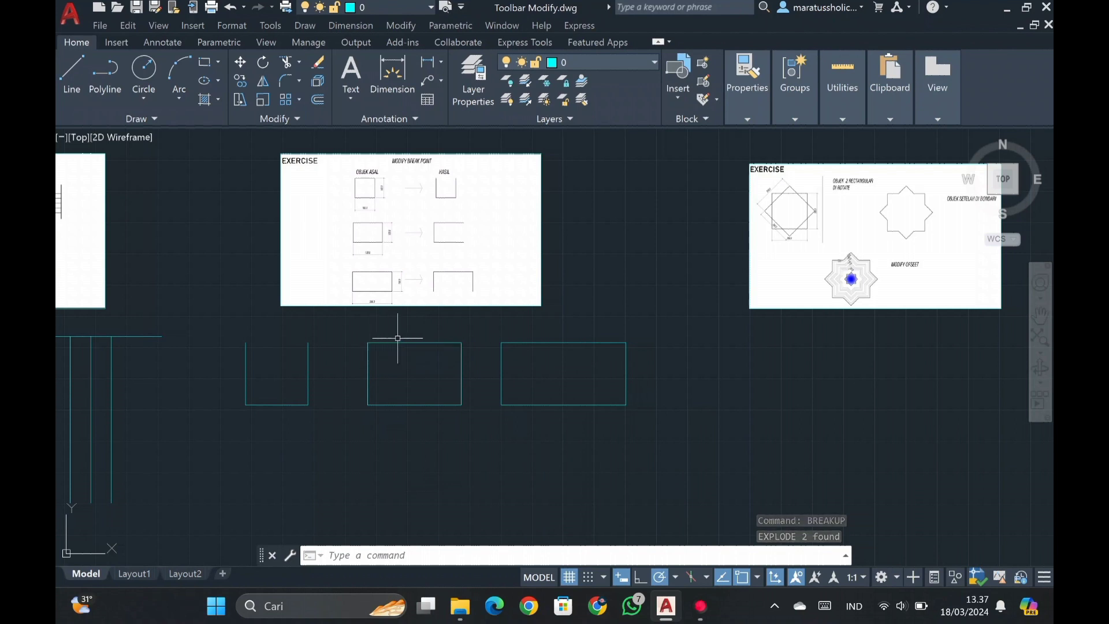
{"action": "left_click", "coordinate": [461, 383]}
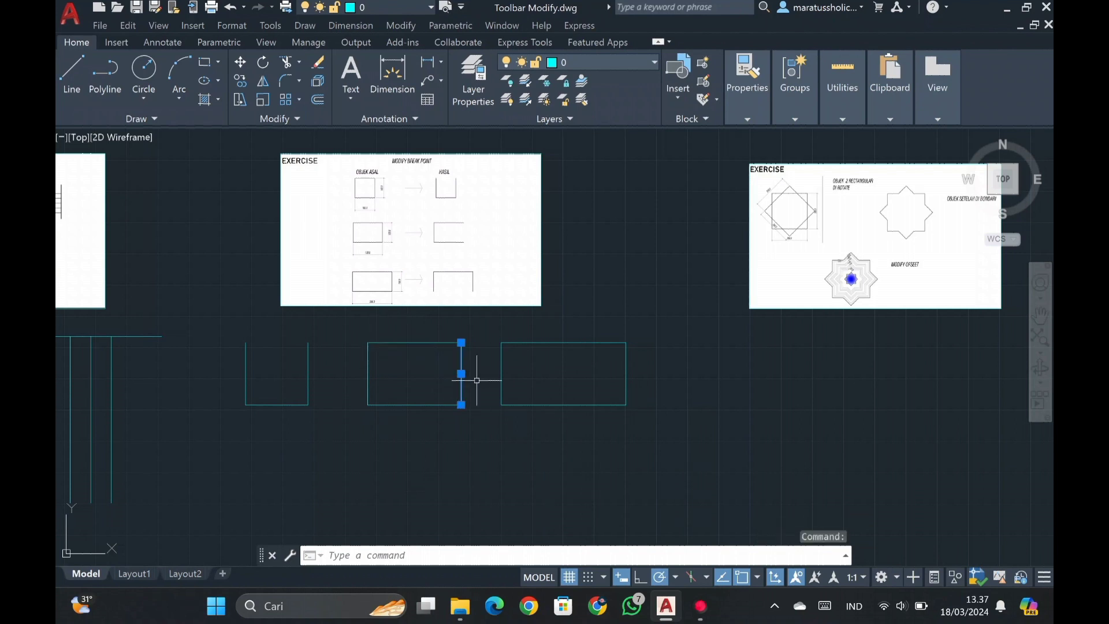
{"action": "left_click", "coordinate": [545, 405]}
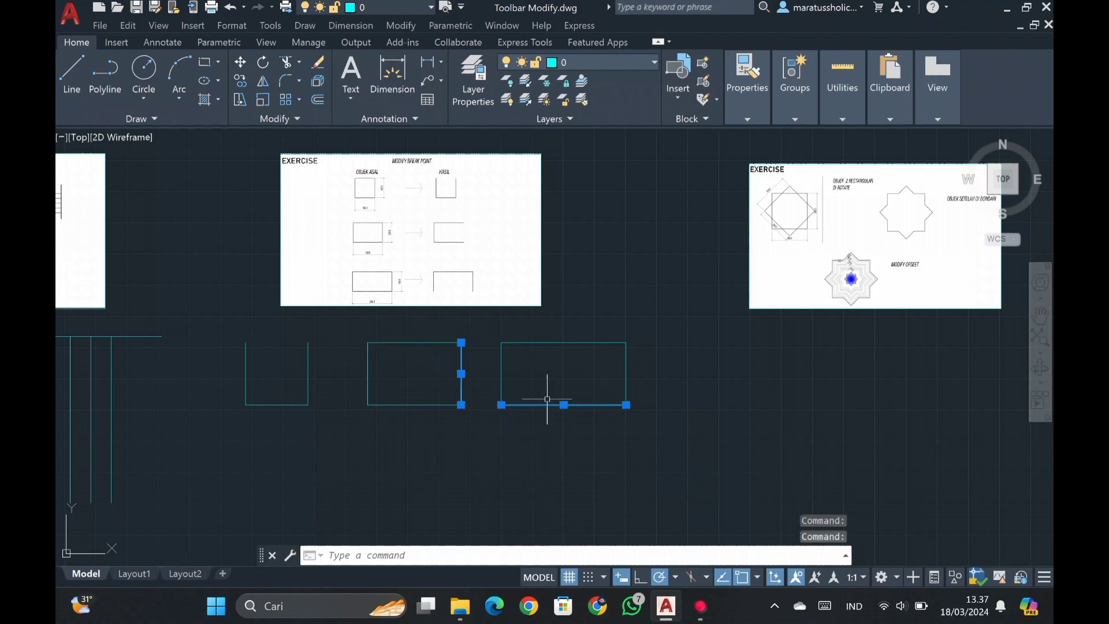
{"action": "key", "text": "Delete"}
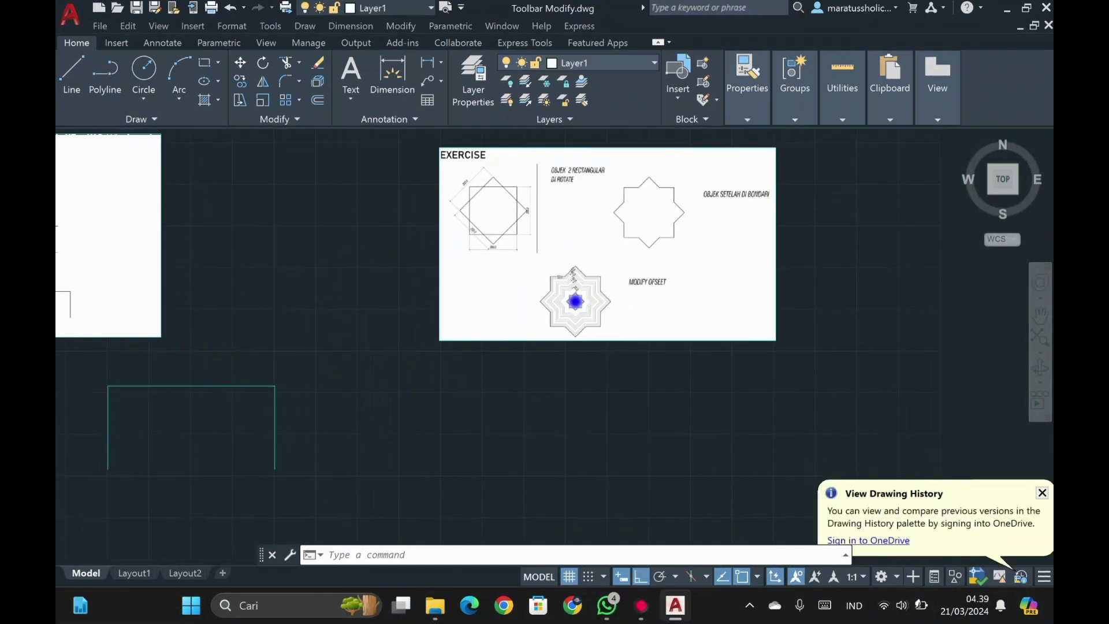
- Draw a 200 x 200 square below the exercise sheet with the rotated rectangles and offset star
{"action": "middle_click_drag", "start_coordinate": [606, 244], "coordinate": [602, 241]}
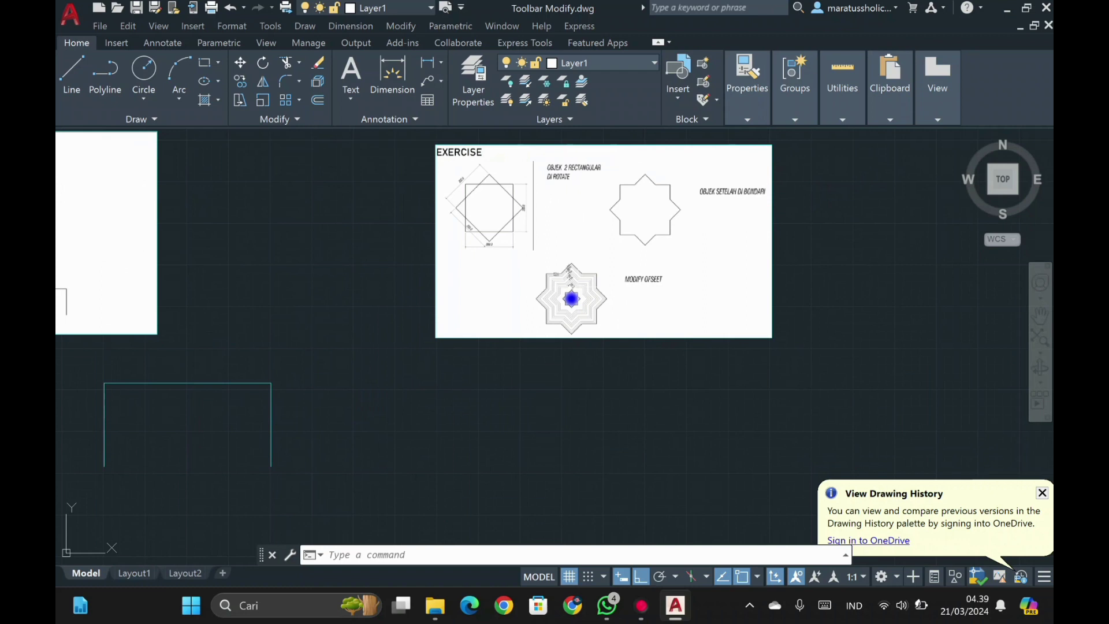
{"action": "mouse_move", "coordinate": [577, 300]}
{"action": "middle_mouse_down"}
{"action": "mouse_move", "coordinate": [581, 252]}
{"action": "mouse_move", "coordinate": [581, 262]}
{"action": "middle_mouse_up"}
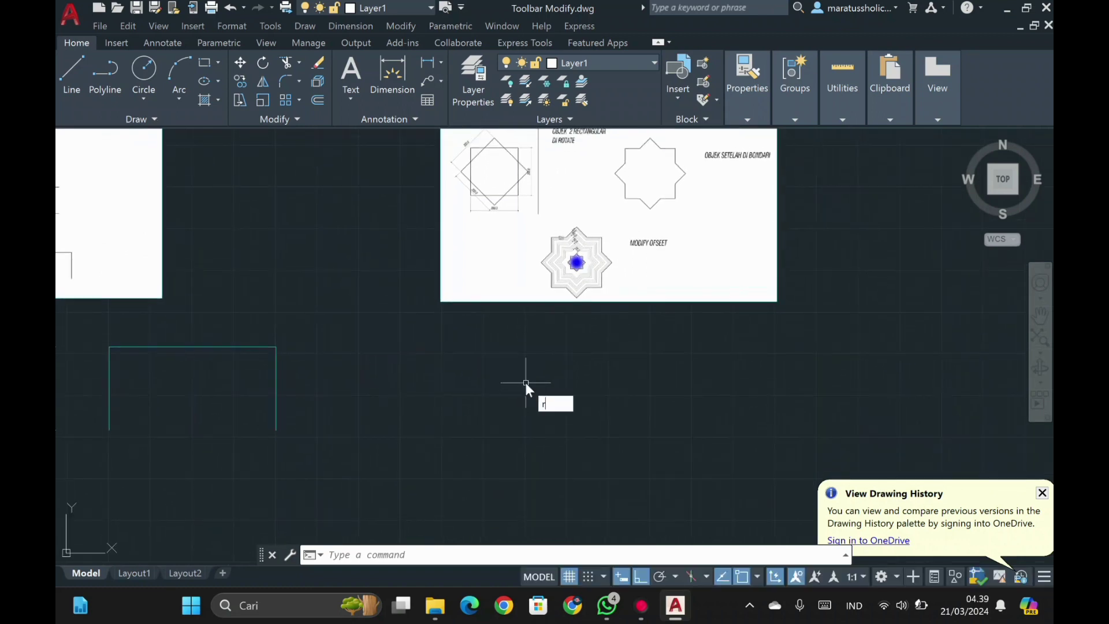
{"action": "type", "text": "ec"}
{"action": "key", "text": "Return"}
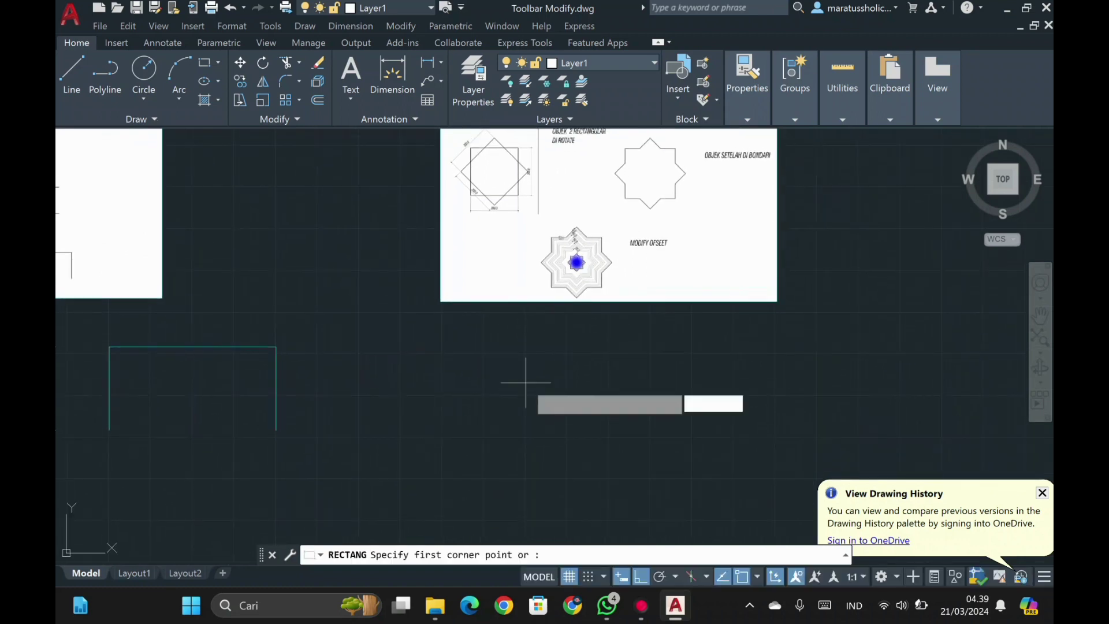
{"action": "left_click", "coordinate": [531, 463]}
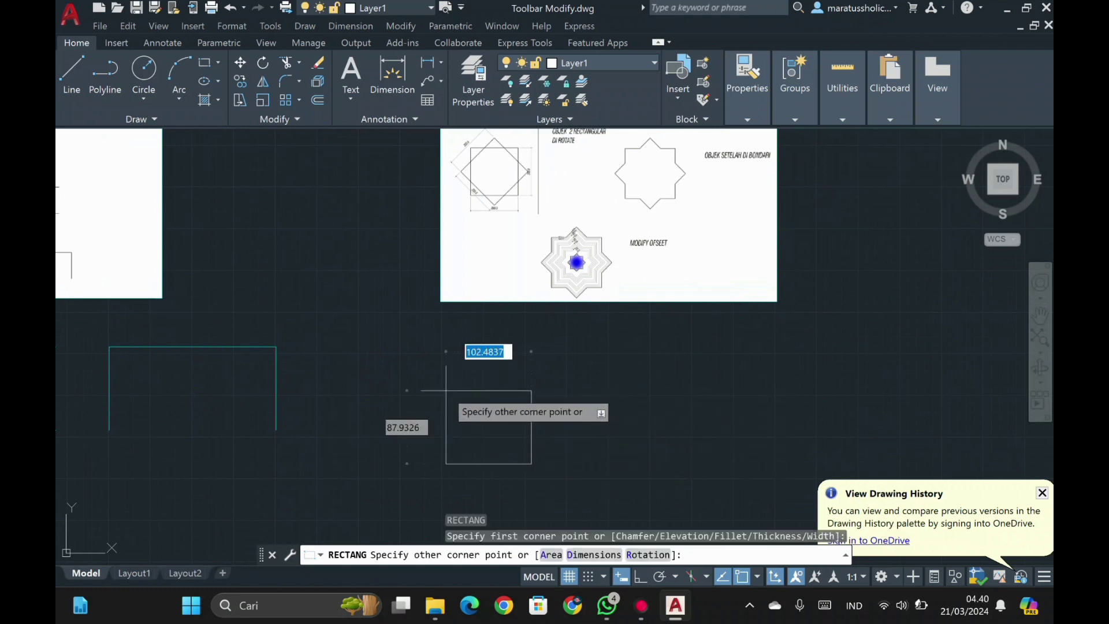
{"action": "type", "text": "200"}
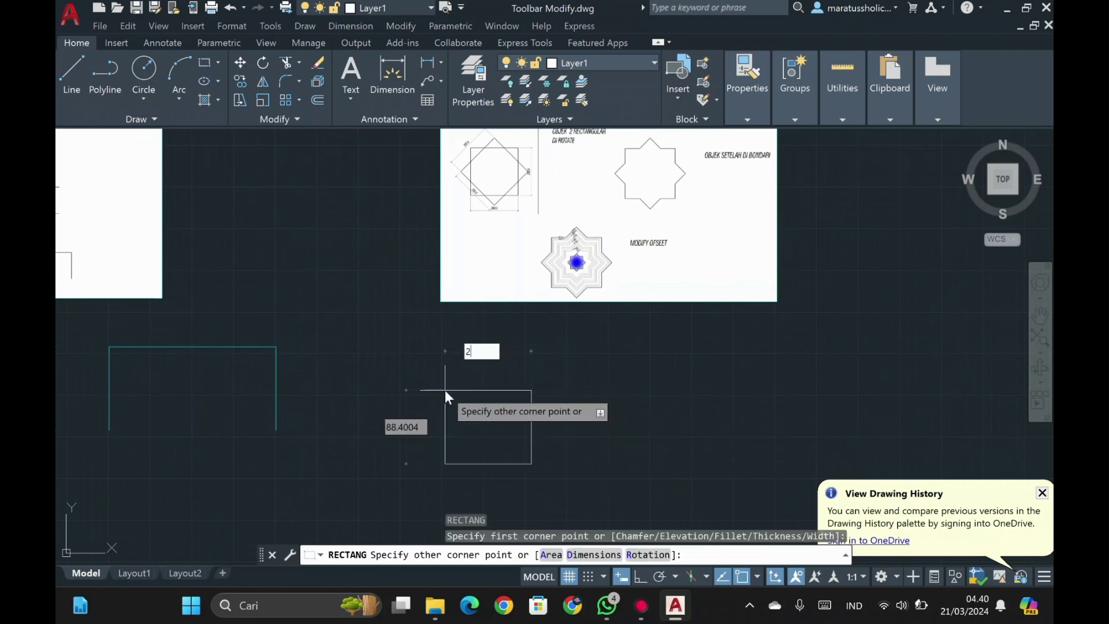
{"action": "key", "text": "Tab"}
{"action": "type", "text": "200"}
{"action": "key", "text": "Return"}
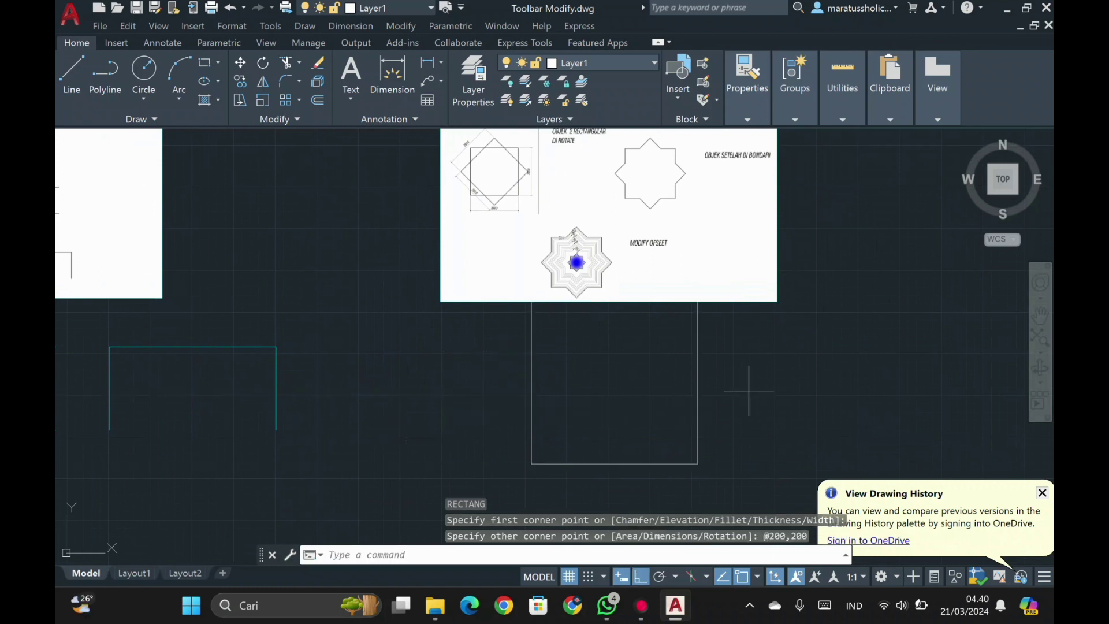
- Move the 200 x 200 square straight down from its bottom midpoint, clear of the exercise sheet
{"action": "left_click_drag", "start_coordinate": [750, 388], "coordinate": [611, 391]}
{"action": "middle_click_drag", "start_coordinate": [610, 391], "coordinate": [574, 282]}
{"action": "type", "text": "m"}
{"action": "key", "text": "Return"}
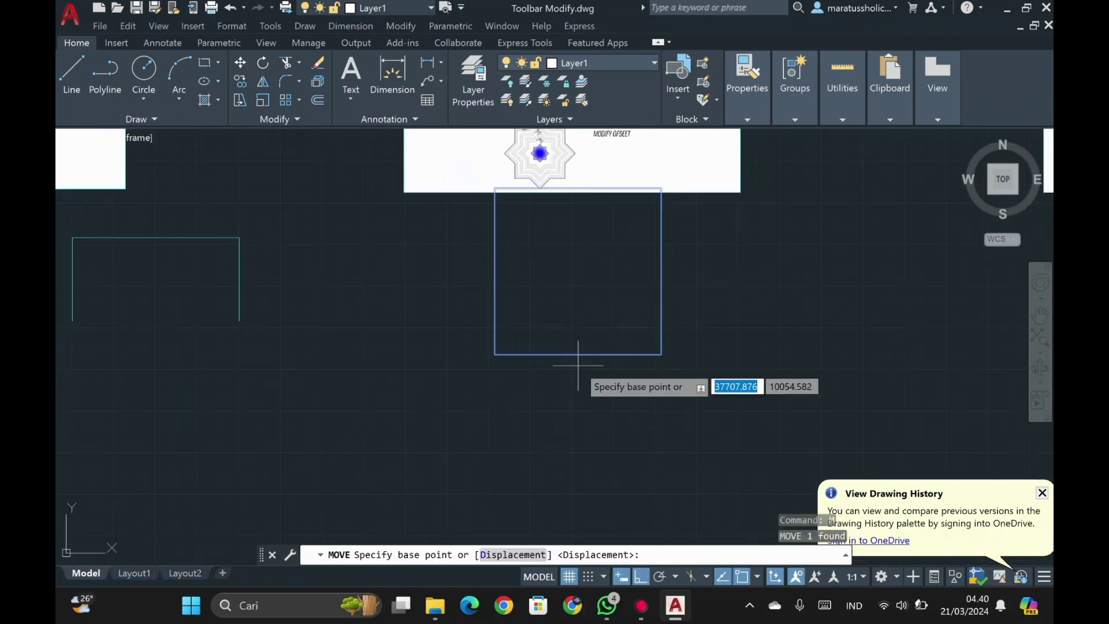
{"action": "left_click", "coordinate": [578, 355]}
{"action": "left_click", "coordinate": [578, 415]}
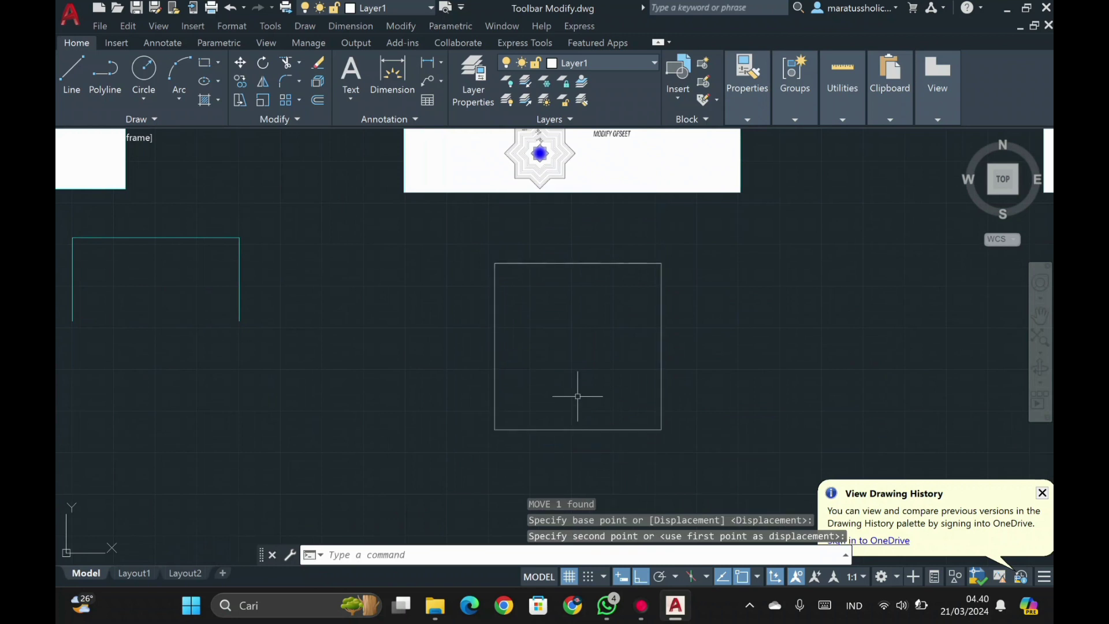
- Copy the 200 x 200 square horizontally to the right, leaving a small gap beside the original
{"action": "scroll", "coordinate": [583, 383], "scroll_direction": "down", "scroll_amount": 3}
{"action": "middle_click_drag", "start_coordinate": [584, 383], "coordinate": [496, 338]}
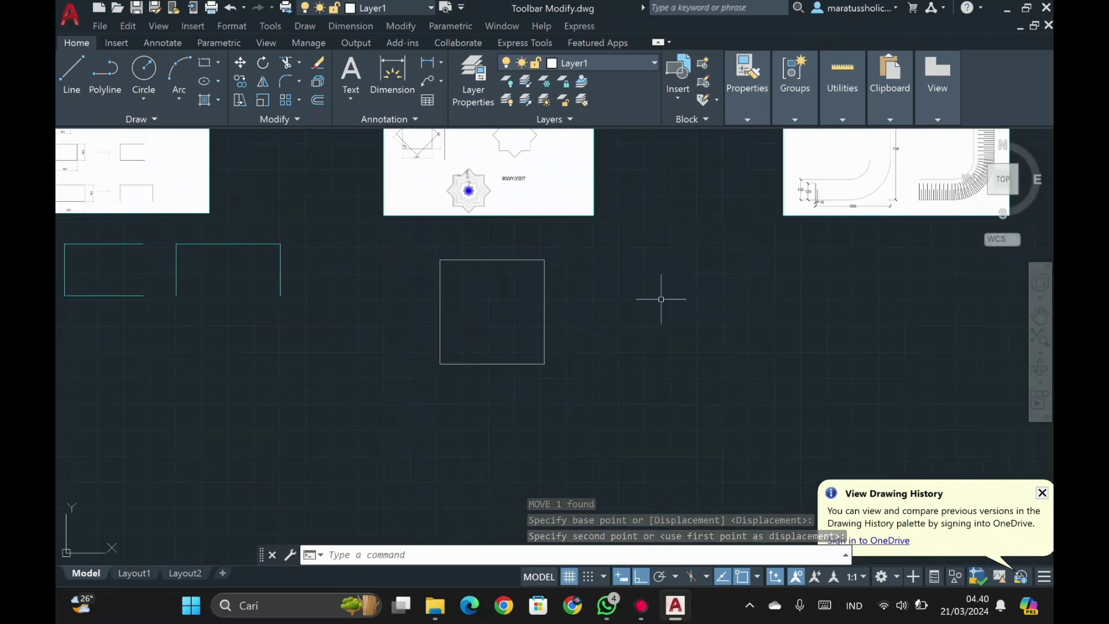
{"action": "left_click", "coordinate": [440, 321]}
{"action": "type", "text": "co"}
{"action": "key", "text": "Return"}
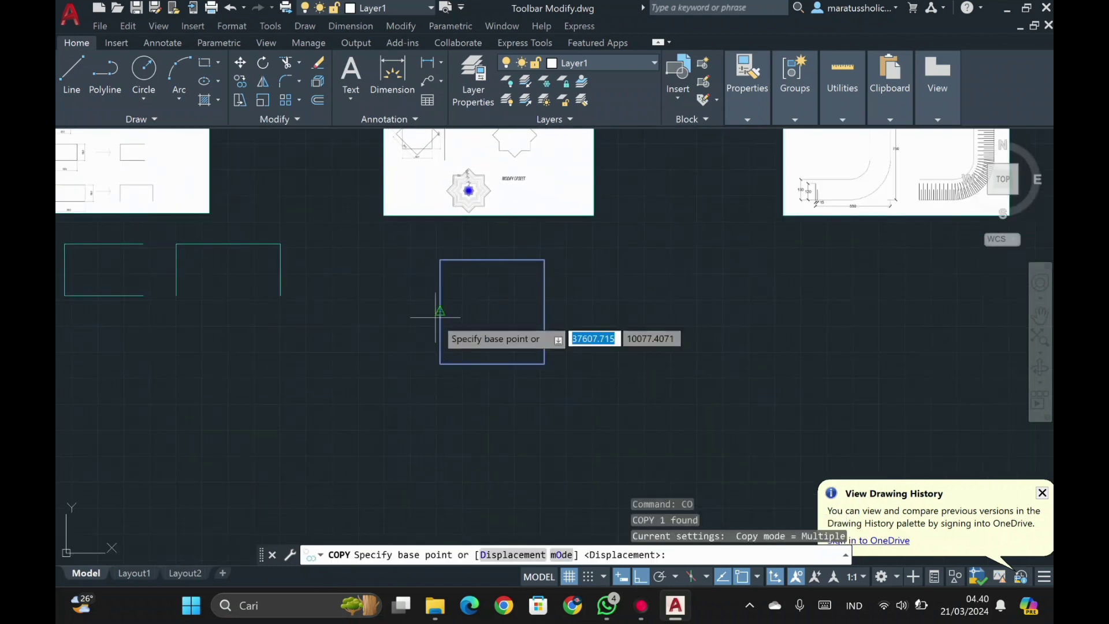
{"action": "left_click", "coordinate": [492, 362]}
{"action": "left_click", "coordinate": [618, 364]}
{"action": "key", "text": "Return"}
- Rotate the left 200 x 200 square by 45 degrees about its bottom-left corner
{"action": "left_click_drag", "start_coordinate": [508, 378], "coordinate": [466, 289]}
{"action": "type", "text": "r"}
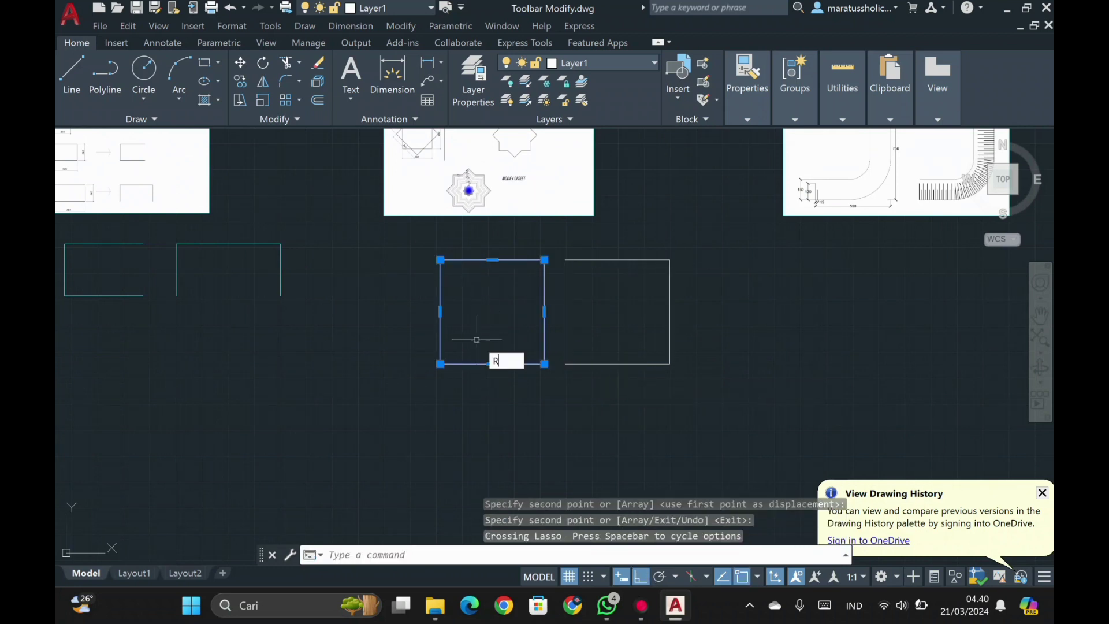
{"action": "key", "text": "Return"}
{"action": "left_click", "coordinate": [440, 364]}
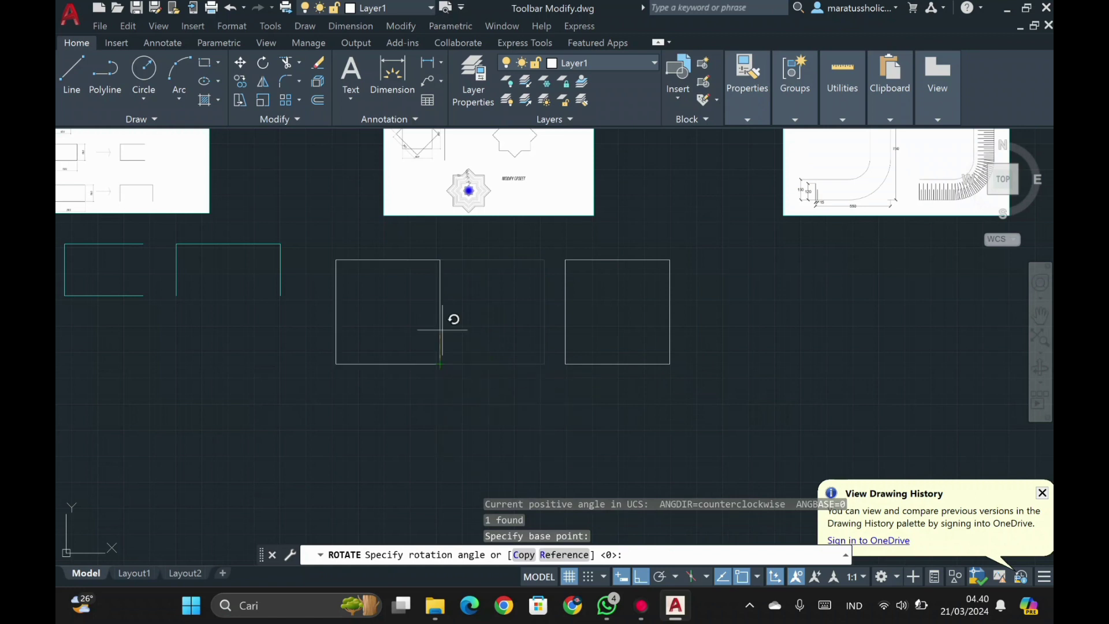
{"action": "type", "text": "45"}
{"action": "key", "text": "Return"}
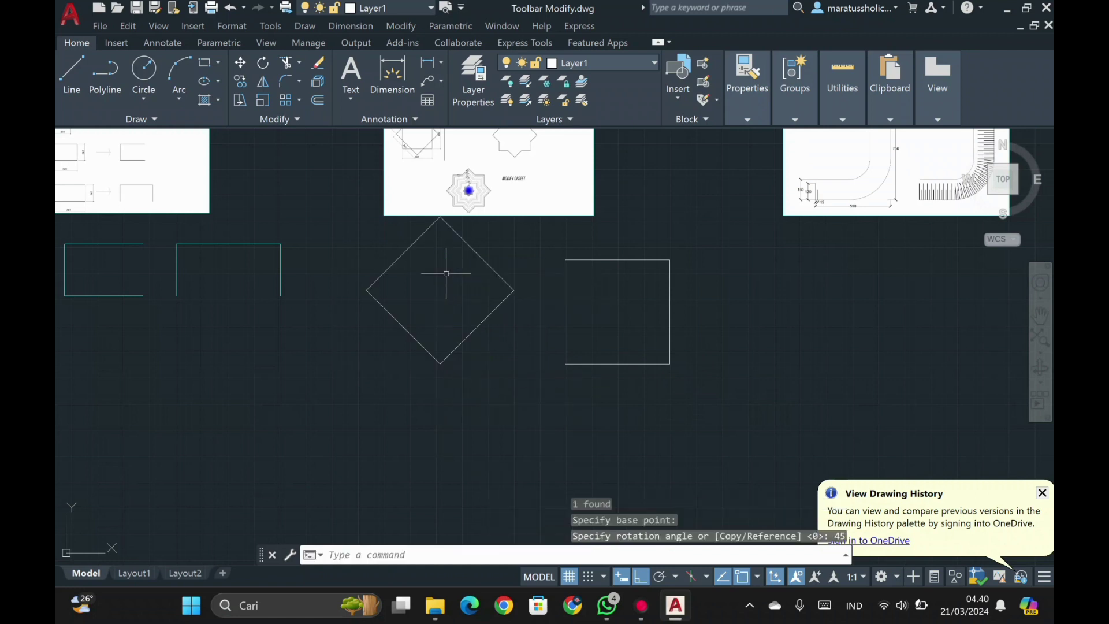
- Move the rotated square straight down a short distance from its bottom corner, clear of the exercise sheet
{"action": "left_click", "coordinate": [487, 334]}
{"action": "left_click", "coordinate": [441, 297]}
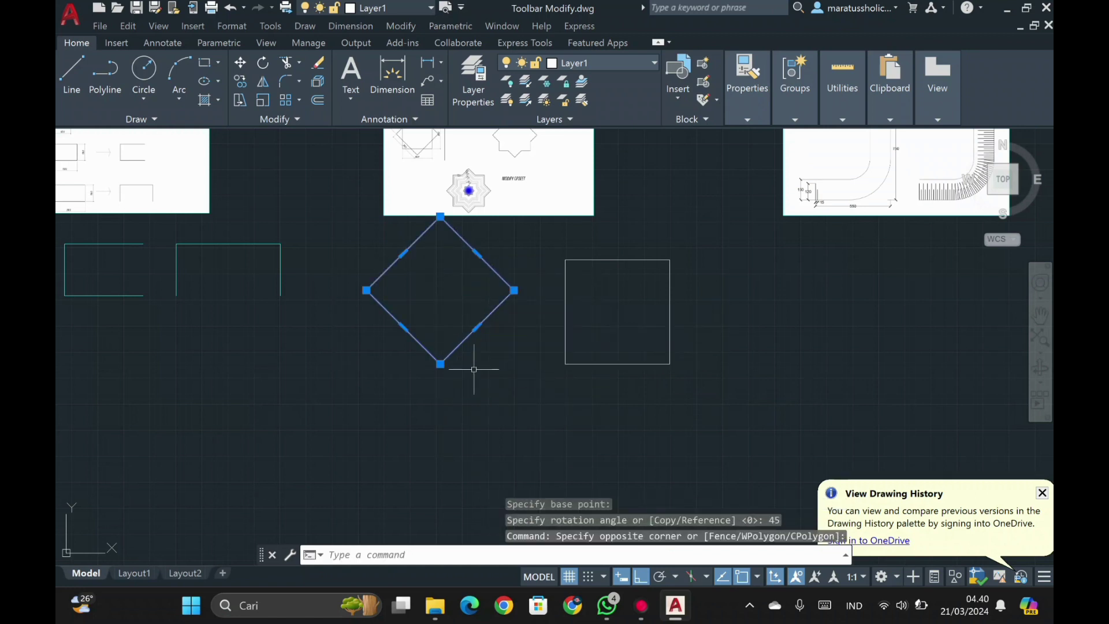
{"action": "type", "text": "m"}
{"action": "key", "text": "Return"}
{"action": "left_click", "coordinate": [440, 364]}
{"action": "left_click", "coordinate": [444, 393]}
- Move the unrotated square onto the rotated one, aligning it horizontally and vertically so both squares share one centre
{"action": "left_click", "coordinate": [702, 325]}
{"action": "mouse_move", "coordinate": [702, 326]}
{"action": "left_mouse_down"}
{"action": "mouse_move", "coordinate": [589, 303]}
{"action": "mouse_move", "coordinate": [596, 357]}
{"action": "left_mouse_up"}
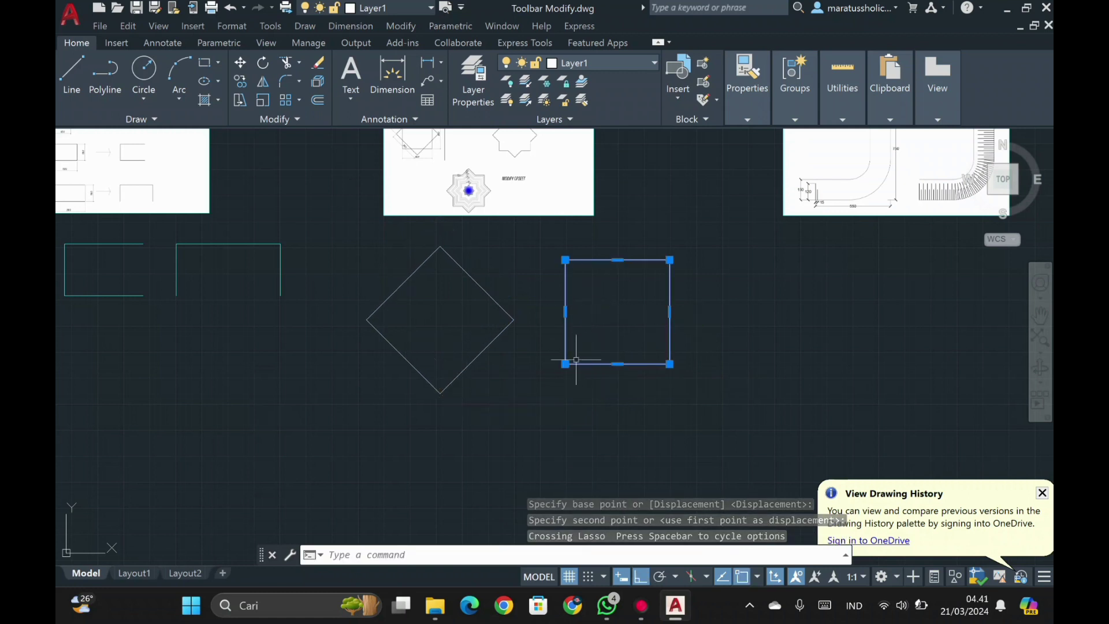
{"action": "type", "text": "m"}
{"action": "key", "text": "Return"}
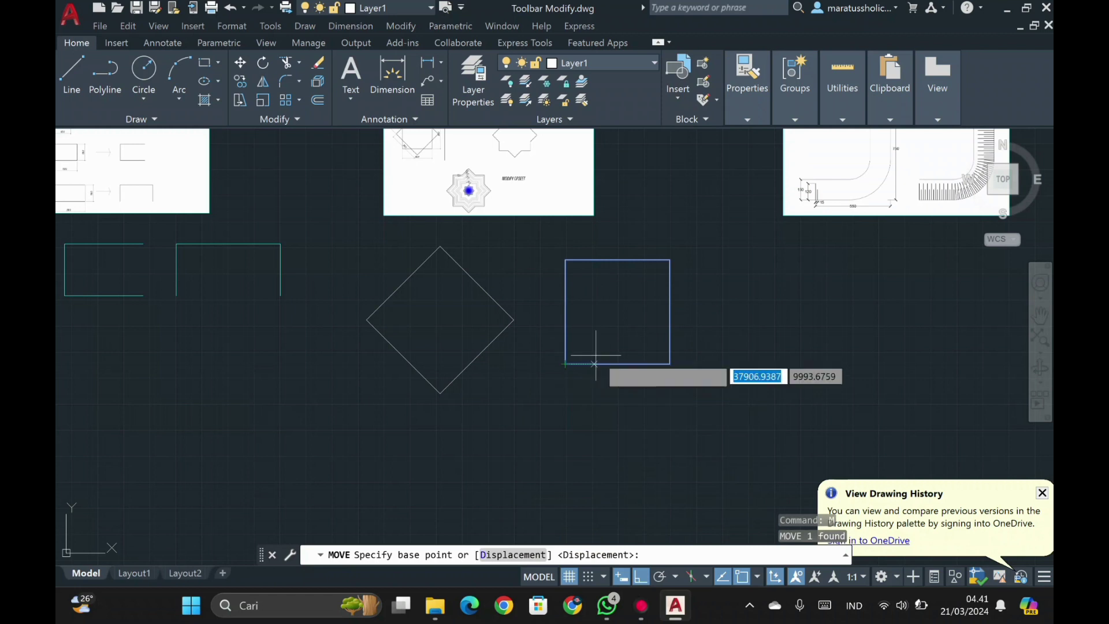
{"action": "left_click", "coordinate": [565, 311]}
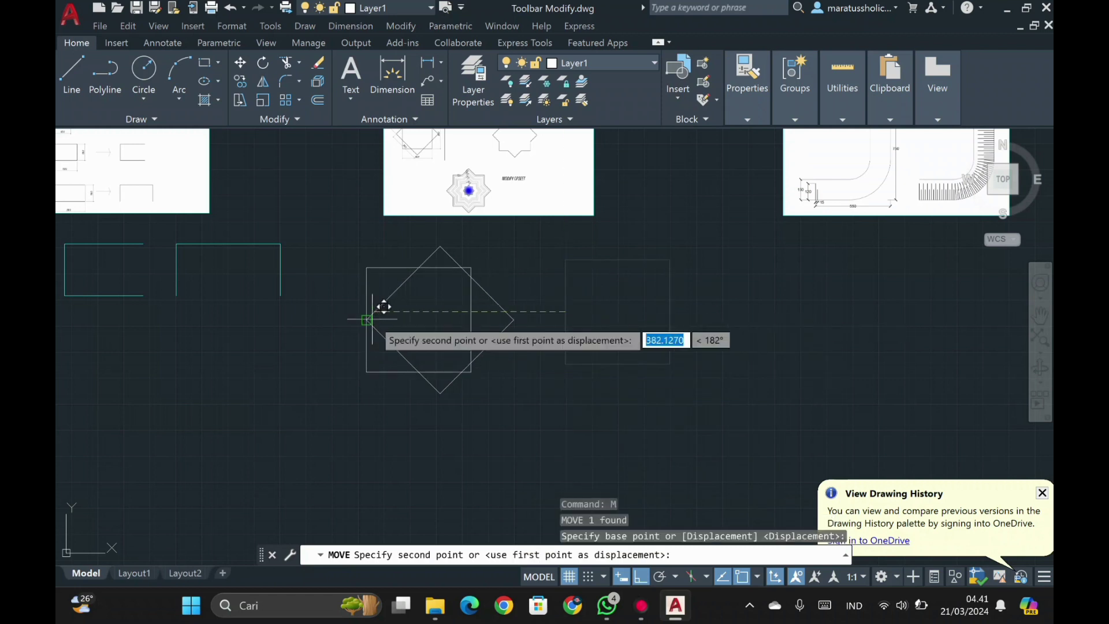
{"action": "left_click", "coordinate": [387, 312]}
{"action": "left_click", "coordinate": [439, 259]}
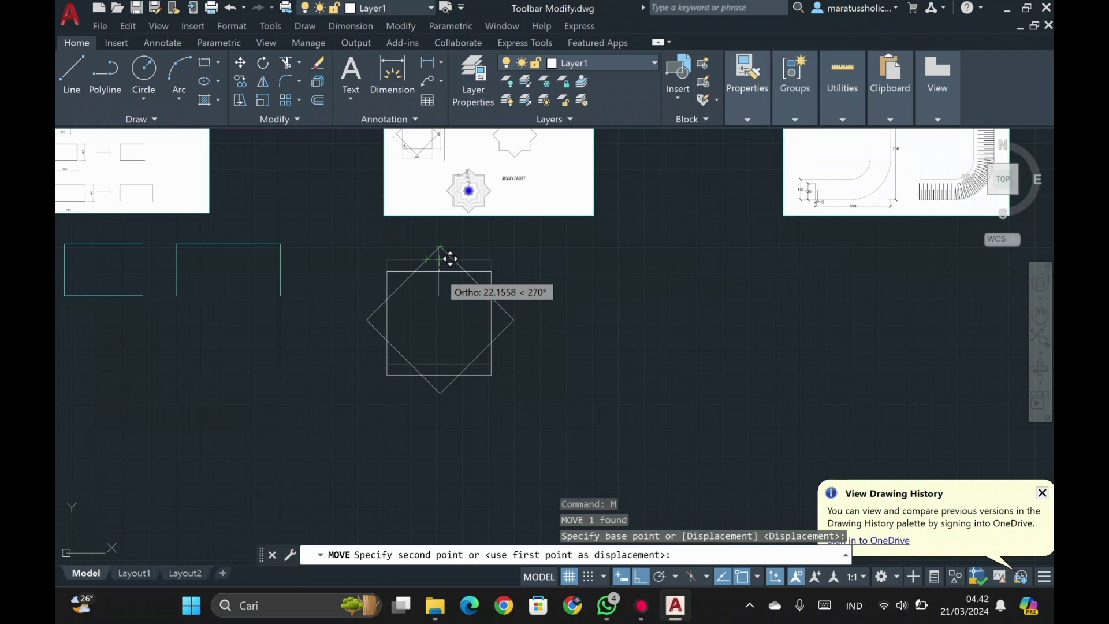
{"action": "left_click", "coordinate": [439, 270]}
- Try to join the two overlapping squares into one outline
{"action": "mouse_move", "coordinate": [553, 390]}
{"action": "left_mouse_down"}
{"action": "mouse_move", "coordinate": [339, 324]}
{"action": "mouse_move", "coordinate": [389, 245]}
{"action": "mouse_move", "coordinate": [503, 249]}
{"action": "left_mouse_up"}
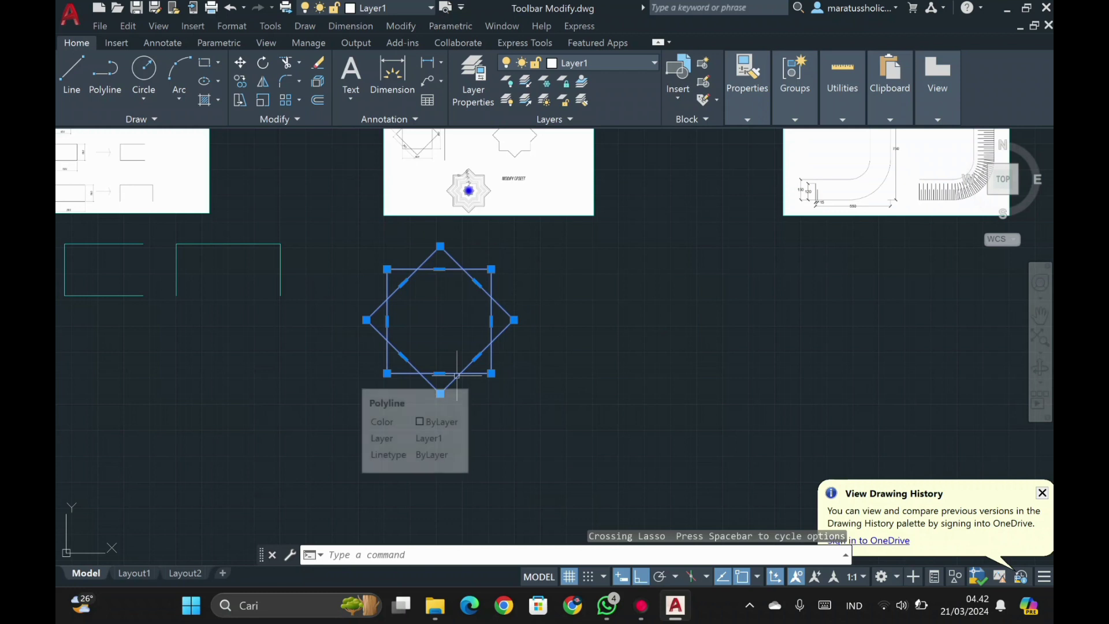
{"action": "type", "text": "J"}
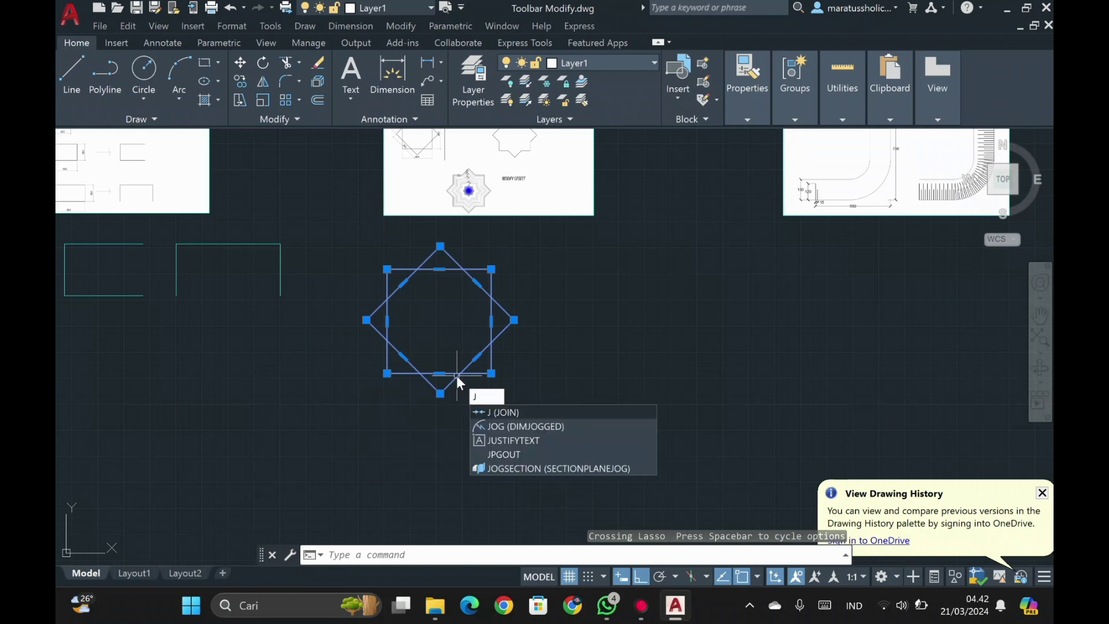
{"action": "key", "text": "Return"}
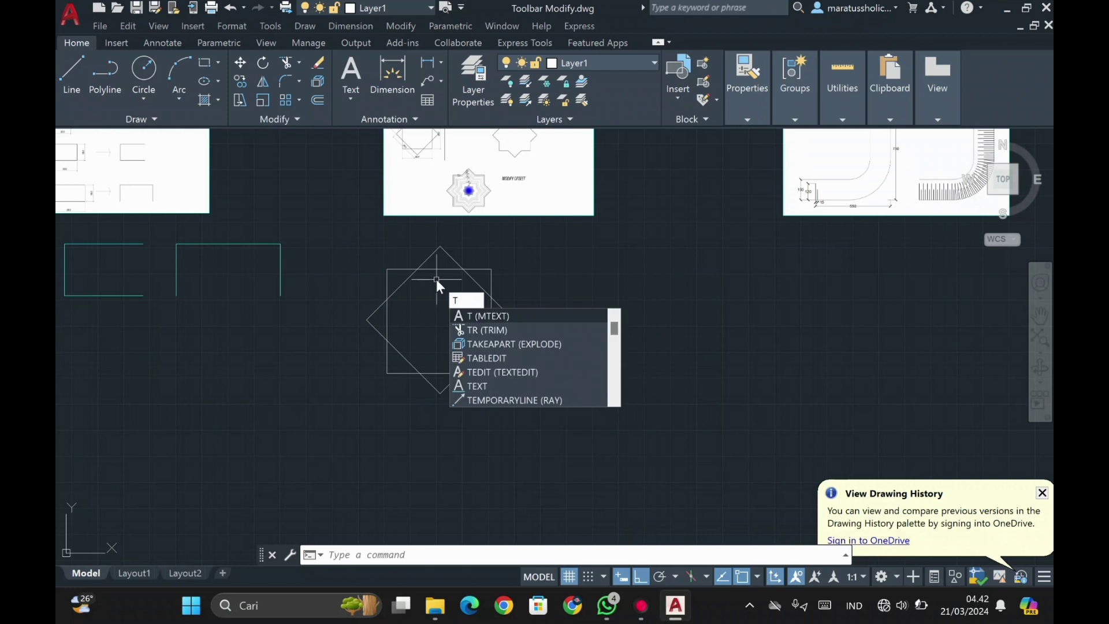
- Trim all edges inside the overlapping squares so only the outer eight-pointed star contour is left
{"action": "type", "text": "R"}
{"action": "key", "text": "Return"}
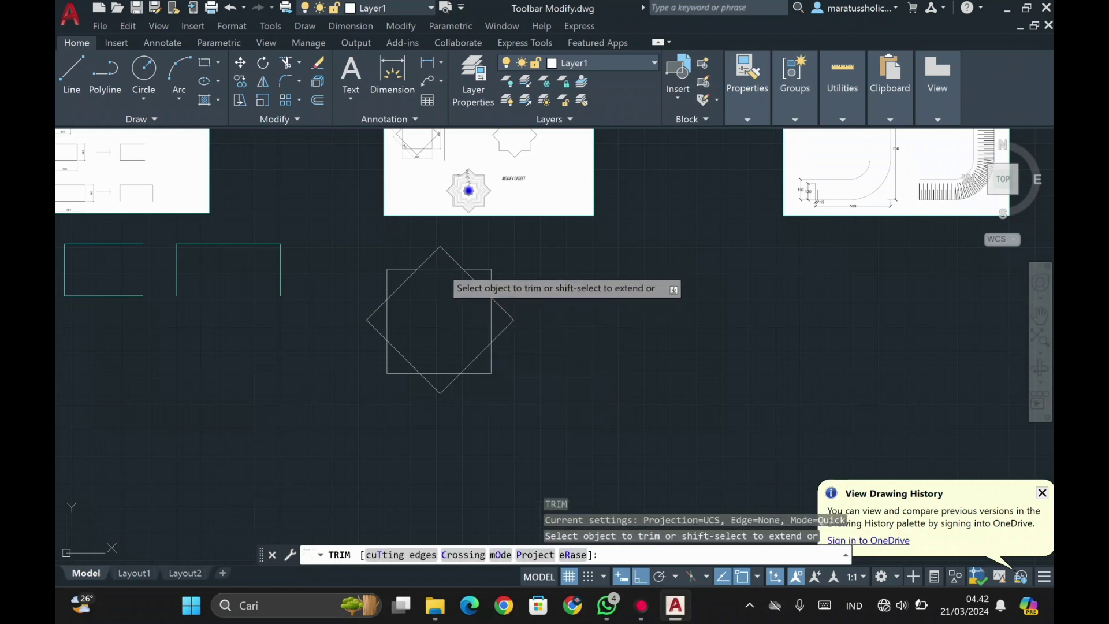
{"action": "left_click", "coordinate": [439, 269]}
{"action": "left_click", "coordinate": [384, 318]}
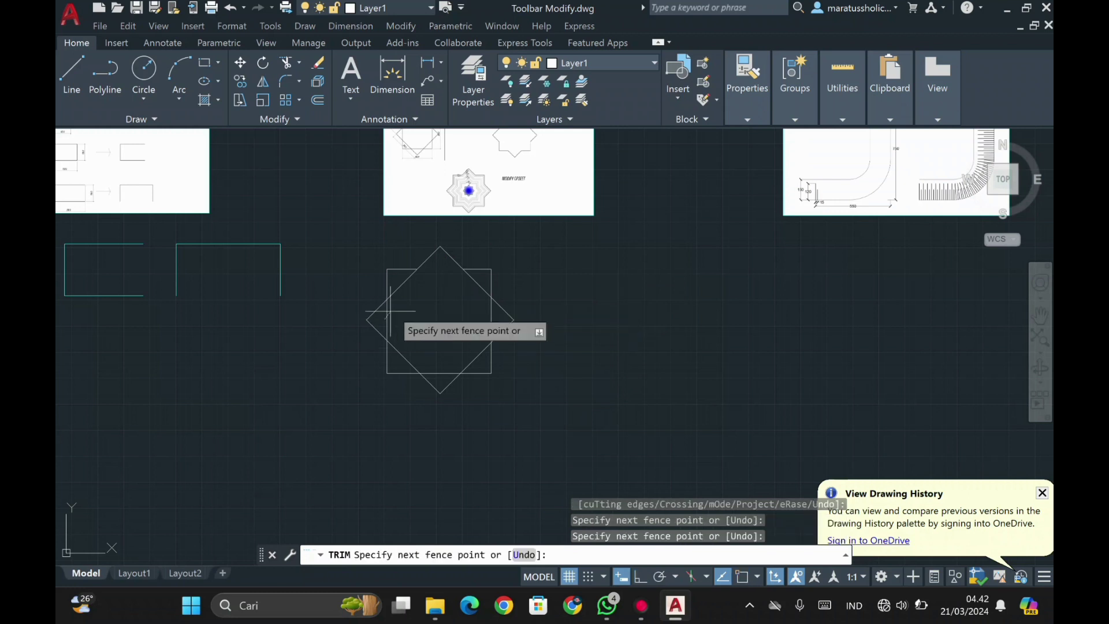
{"action": "key", "text": "Return"}
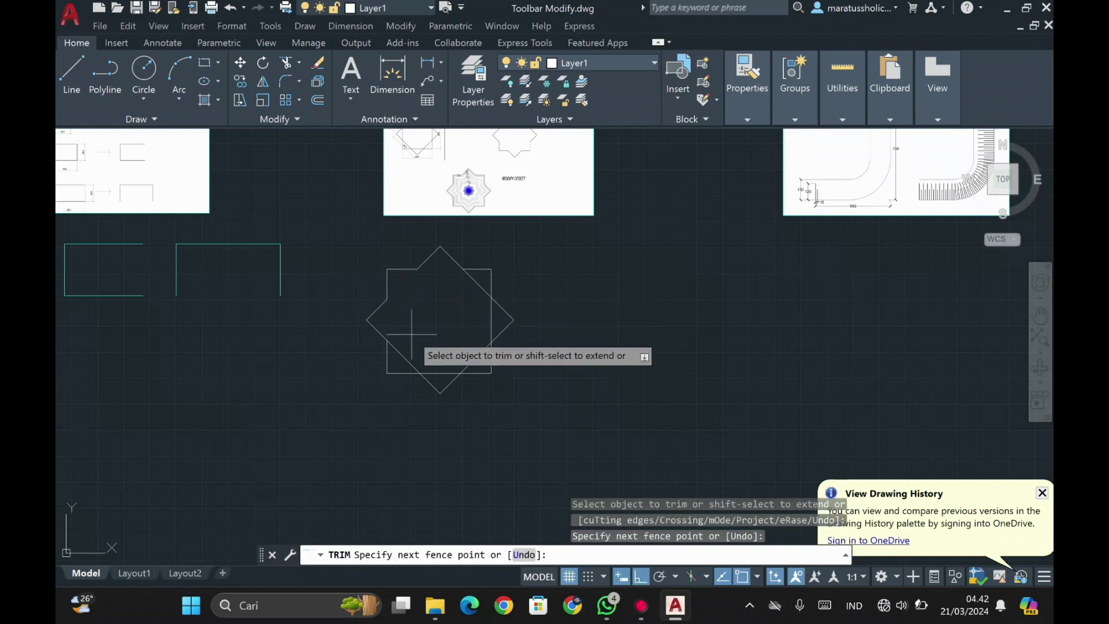
{"action": "left_click", "coordinate": [397, 355]}
{"action": "key", "text": "Return"}
{"action": "mouse_move", "coordinate": [453, 332]}
{"action": "left_mouse_down"}
{"action": "mouse_move", "coordinate": [483, 330]}
{"action": "mouse_move", "coordinate": [479, 284]}
{"action": "left_mouse_up"}
{"action": "key", "text": "Escape"}
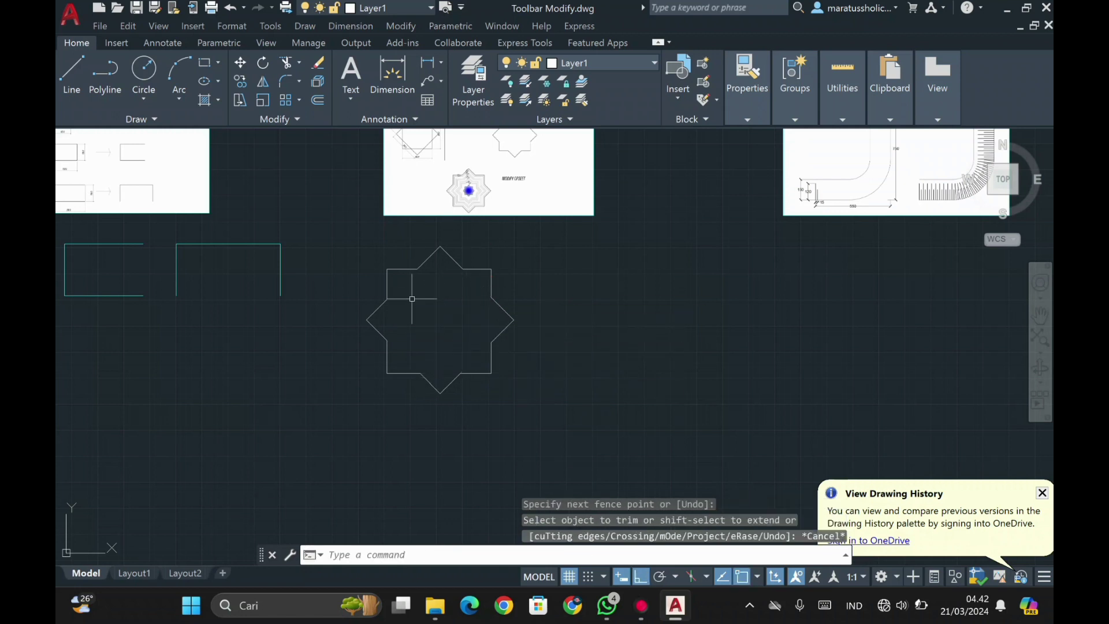
- Examine the offset spacings dimensioned on the Modify Offset star in the exercise sheet
{"action": "scroll", "coordinate": [412, 298], "scroll_direction": "up", "scroll_amount": 1}
{"action": "middle_click_drag", "start_coordinate": [453, 179], "coordinate": [435, 274]}
{"action": "scroll", "coordinate": [479, 176], "scroll_direction": "up", "scroll_amount": 1}
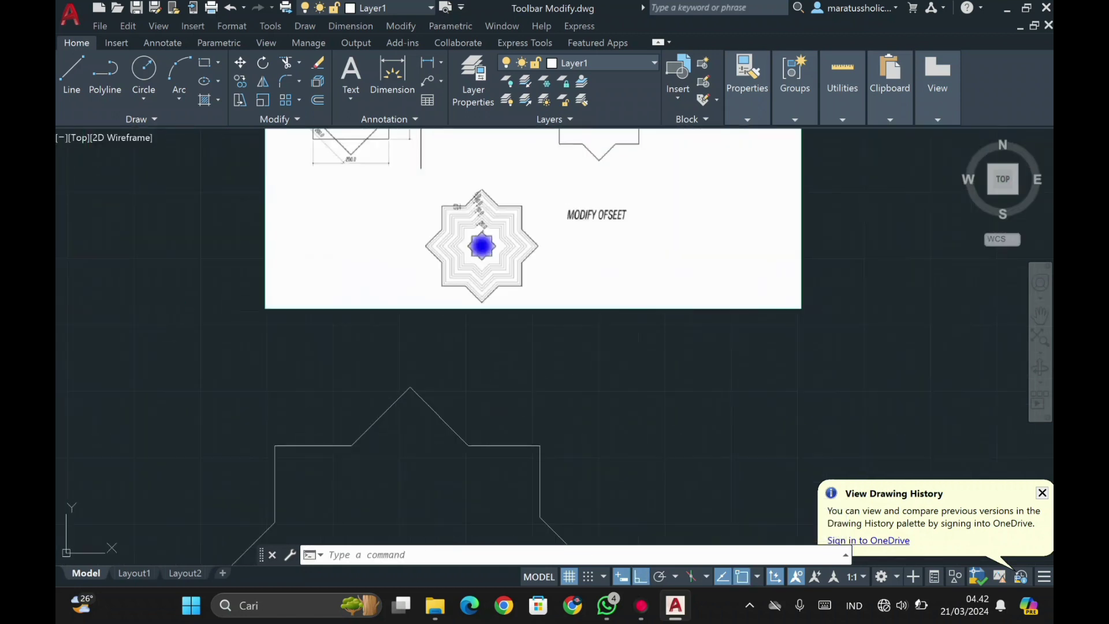
{"action": "scroll", "coordinate": [483, 180], "scroll_direction": "up", "scroll_amount": 1}
{"action": "scroll", "coordinate": [465, 226], "scroll_direction": "up", "scroll_amount": 2}
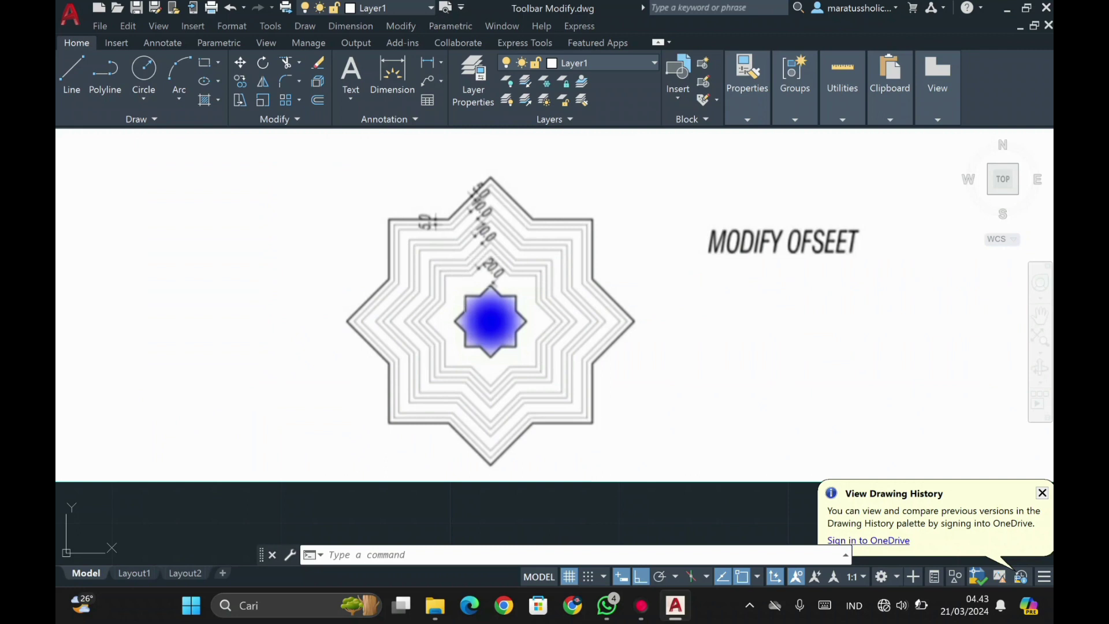
{"action": "scroll", "coordinate": [465, 292], "scroll_direction": "down", "scroll_amount": 2}
{"action": "scroll", "coordinate": [464, 292], "scroll_direction": "down", "scroll_amount": 1}
{"action": "middle_click_drag", "start_coordinate": [464, 293], "coordinate": [540, 147]}
{"action": "scroll", "coordinate": [501, 243], "scroll_direction": "down", "scroll_amount": 1}
{"action": "middle_click_drag", "start_coordinate": [494, 262], "coordinate": [523, 228]}
{"action": "scroll", "coordinate": [531, 243], "scroll_direction": "down", "scroll_amount": 1}
- Join all segments of the trimmed eight-pointed star into a single polyline
{"action": "mouse_move", "coordinate": [600, 355]}
{"action": "left_mouse_down"}
{"action": "mouse_move", "coordinate": [507, 376]}
{"action": "mouse_move", "coordinate": [440, 329]}
{"action": "mouse_move", "coordinate": [420, 295]}
{"action": "left_mouse_up"}
{"action": "mouse_move", "coordinate": [396, 311]}
{"action": "left_mouse_down"}
{"action": "mouse_move", "coordinate": [456, 231]}
{"action": "mouse_move", "coordinate": [516, 250]}
{"action": "left_mouse_up"}
{"action": "left_click_drag", "start_coordinate": [462, 378], "coordinate": [485, 378]}
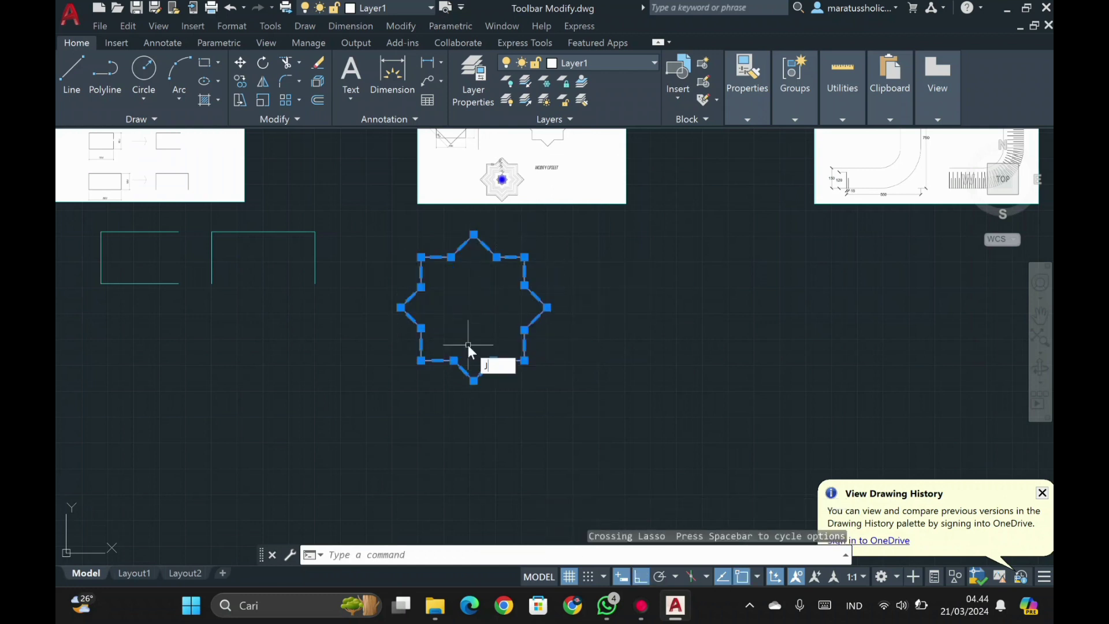
{"action": "key", "text": "Return"}
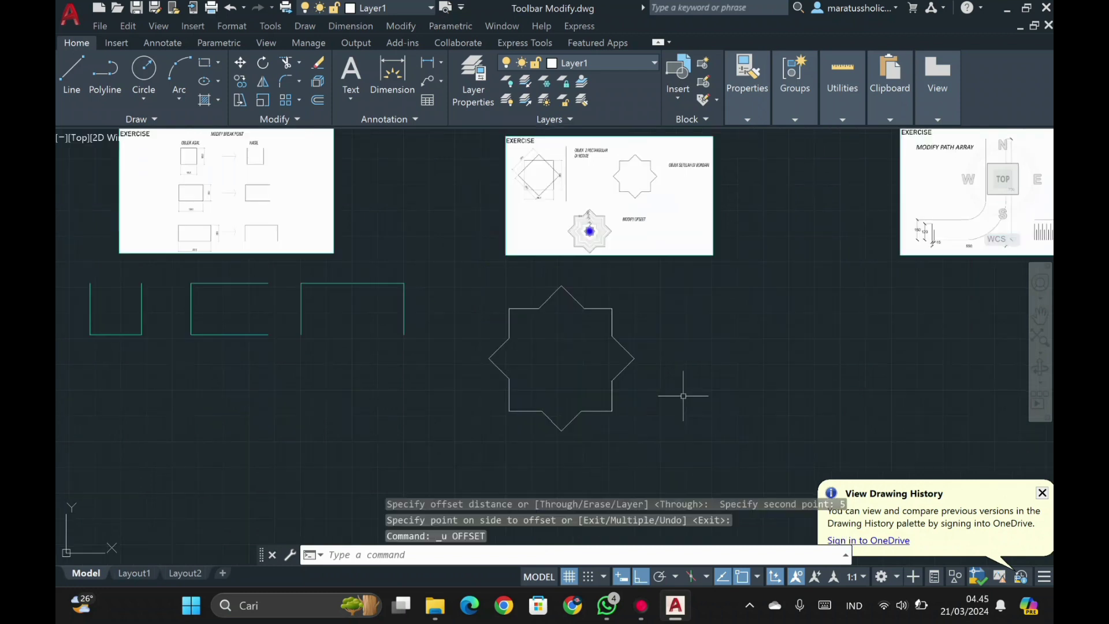
- Offset the joined star by 5 outward, and offset the same original outline by 5 inward
{"action": "mouse_move", "coordinate": [683, 395]}
{"action": "left_mouse_down"}
{"action": "mouse_move", "coordinate": [577, 404]}
{"action": "mouse_move", "coordinate": [483, 325]}
{"action": "left_mouse_up"}
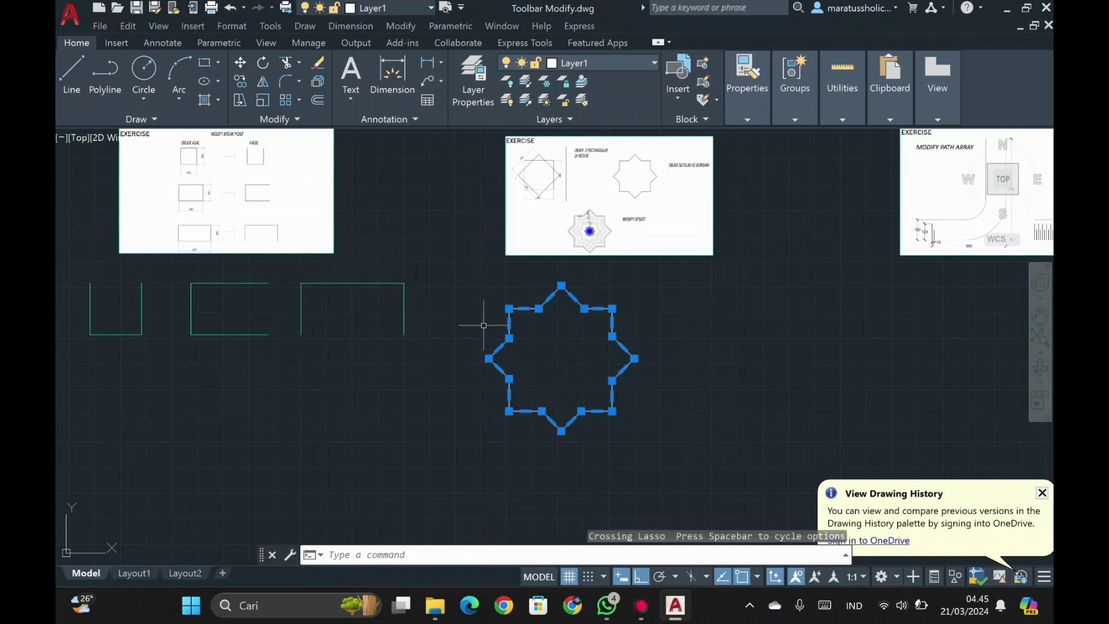
{"action": "scroll", "coordinate": [598, 191], "scroll_direction": "up", "scroll_amount": 2}
{"action": "middle_click_drag", "start_coordinate": [581, 257], "coordinate": [626, 149]}
{"action": "scroll", "coordinate": [599, 316], "scroll_direction": "down", "scroll_amount": 1}
{"action": "middle_click_drag", "start_coordinate": [601, 314], "coordinate": [626, 188]}
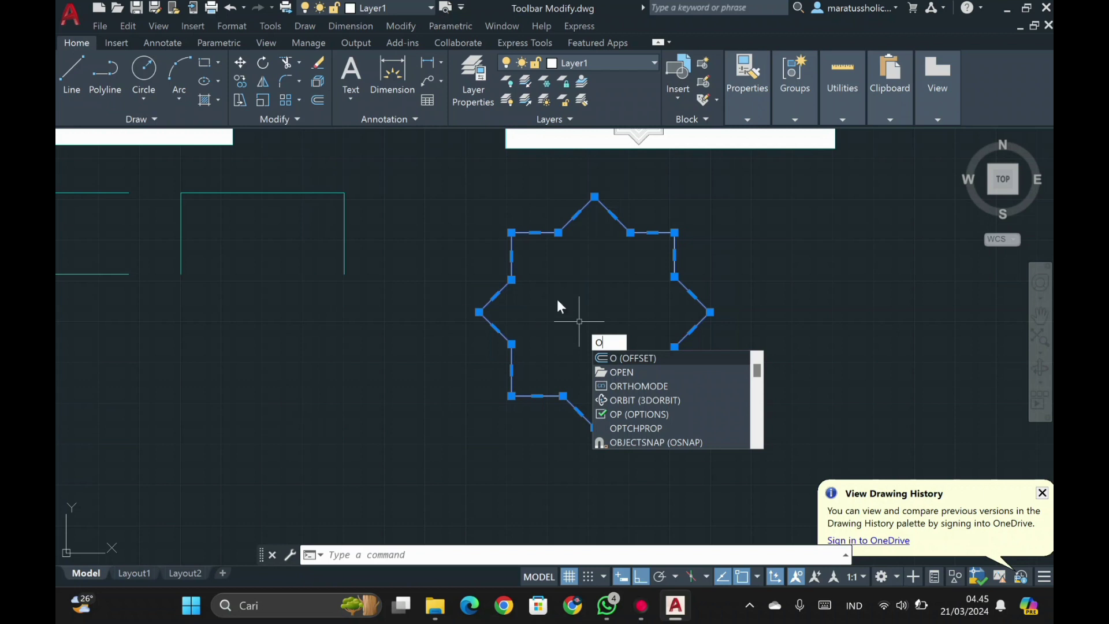
{"action": "key", "text": "Return"}
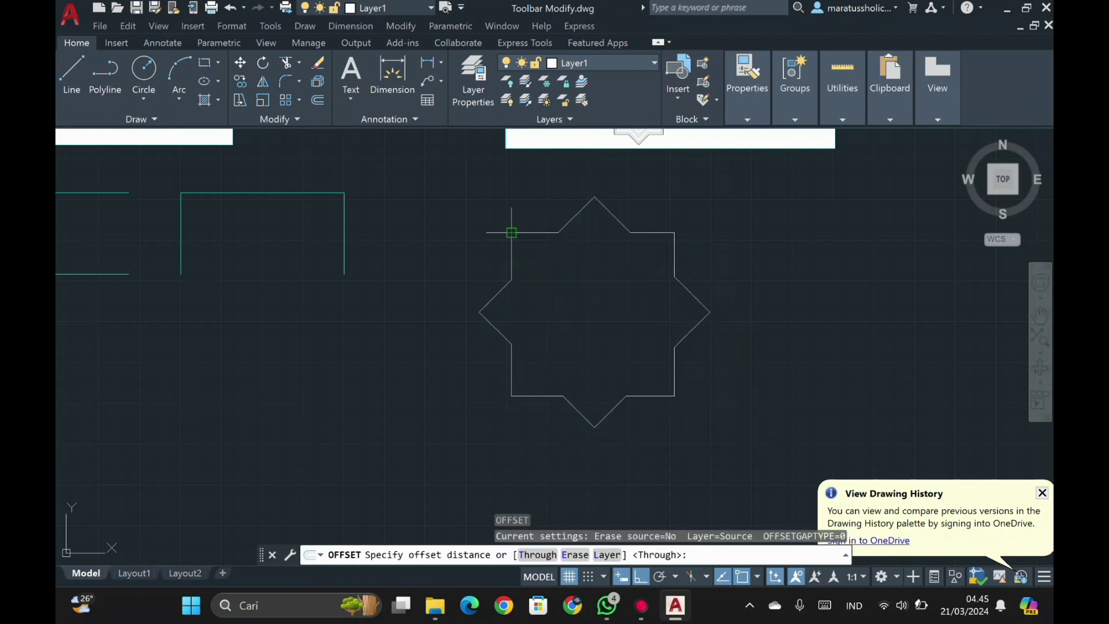
{"action": "left_click", "coordinate": [511, 233]}
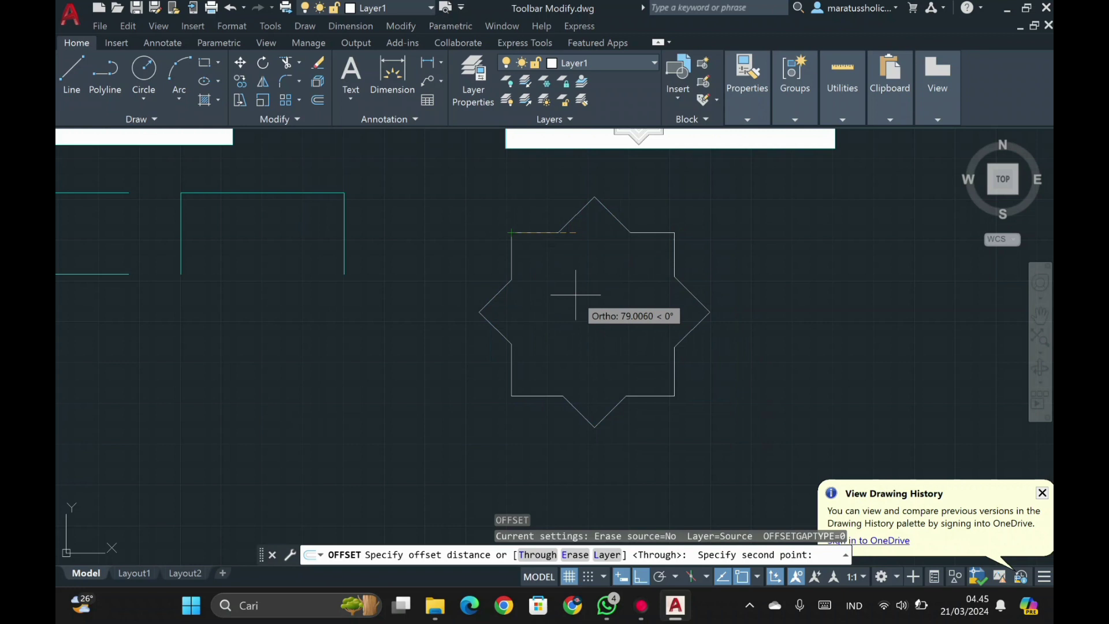
{"action": "type", "text": "5"}
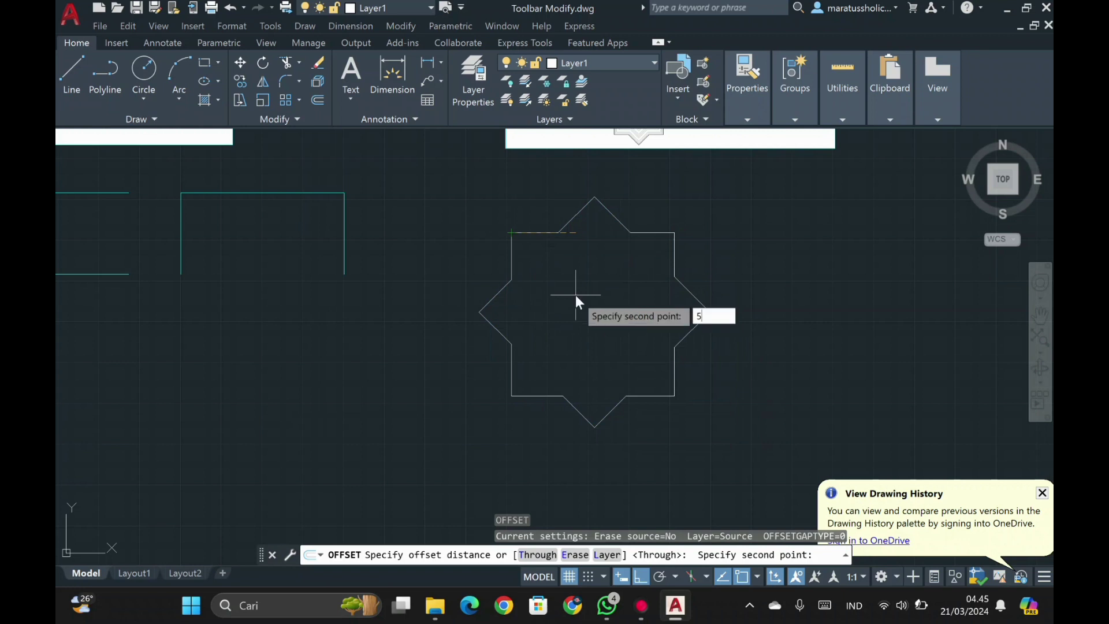
{"action": "key", "text": "Return"}
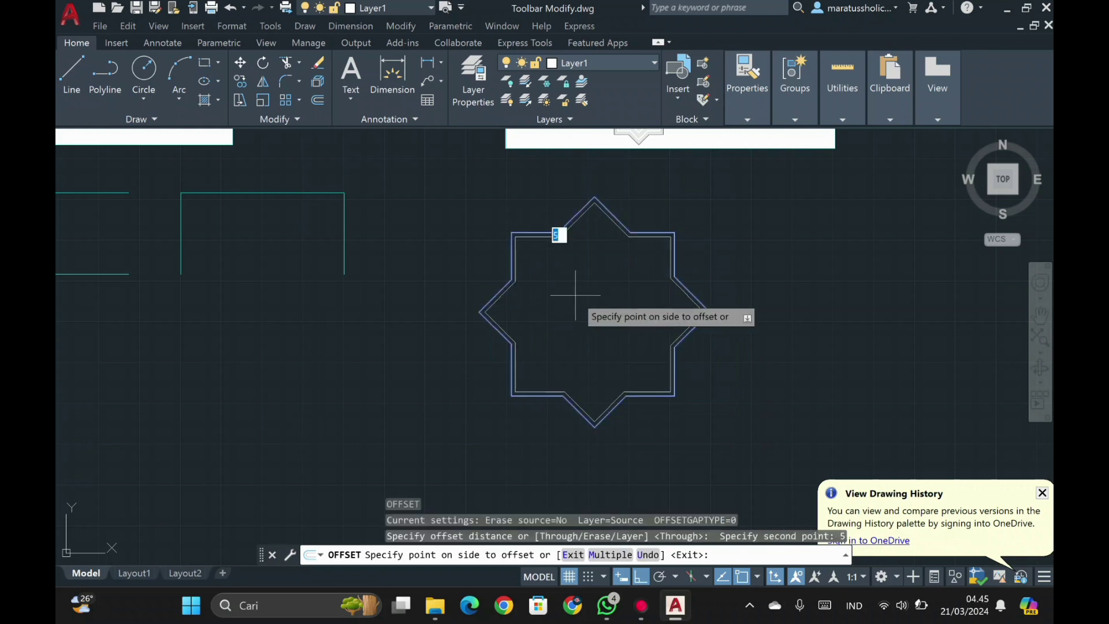
{"action": "scroll", "coordinate": [519, 252], "scroll_direction": "up", "scroll_amount": 2}
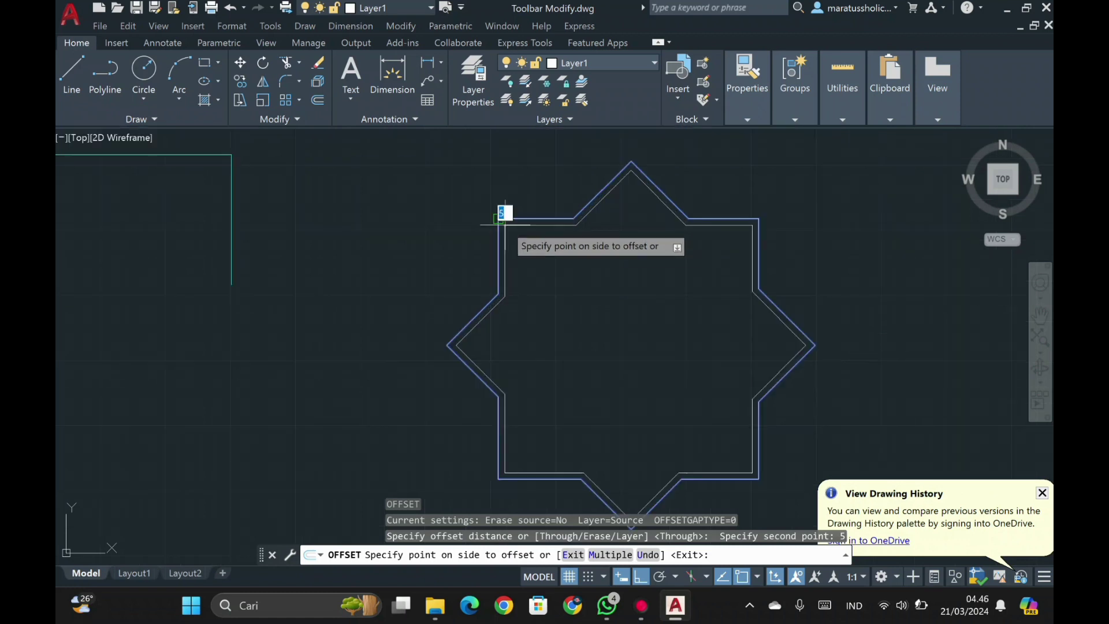
{"action": "left_click", "coordinate": [498, 219]}
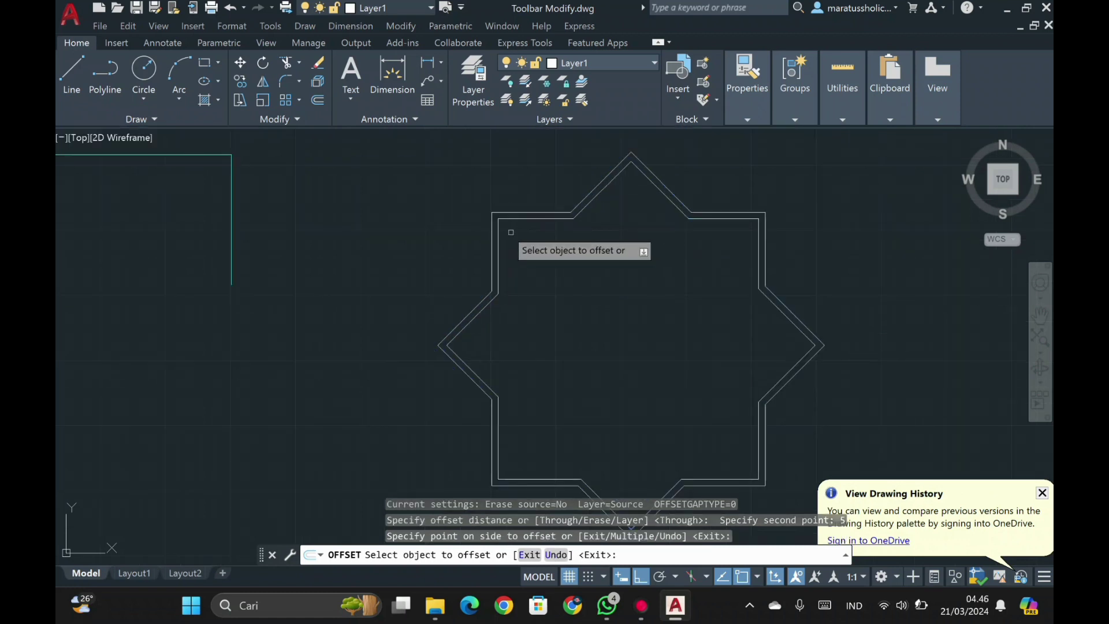
{"action": "left_click", "coordinate": [504, 219]}
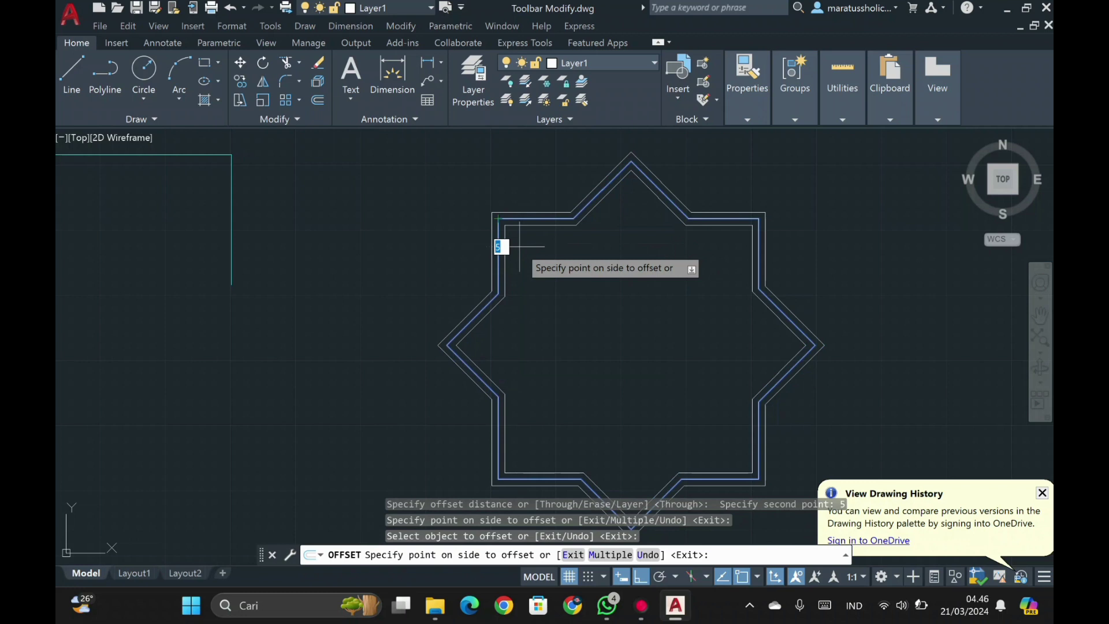
{"action": "left_click", "coordinate": [519, 247]}
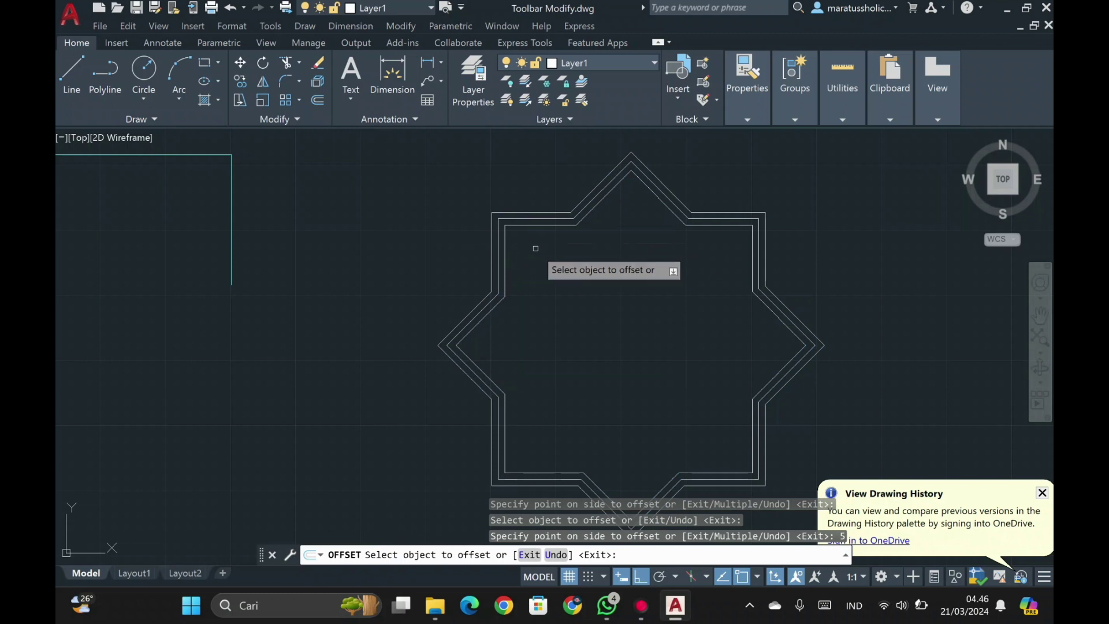
- Offset the innermost star inward by 10, and add two more successive inward offsets of 5 each
{"action": "left_click", "coordinate": [540, 225]}
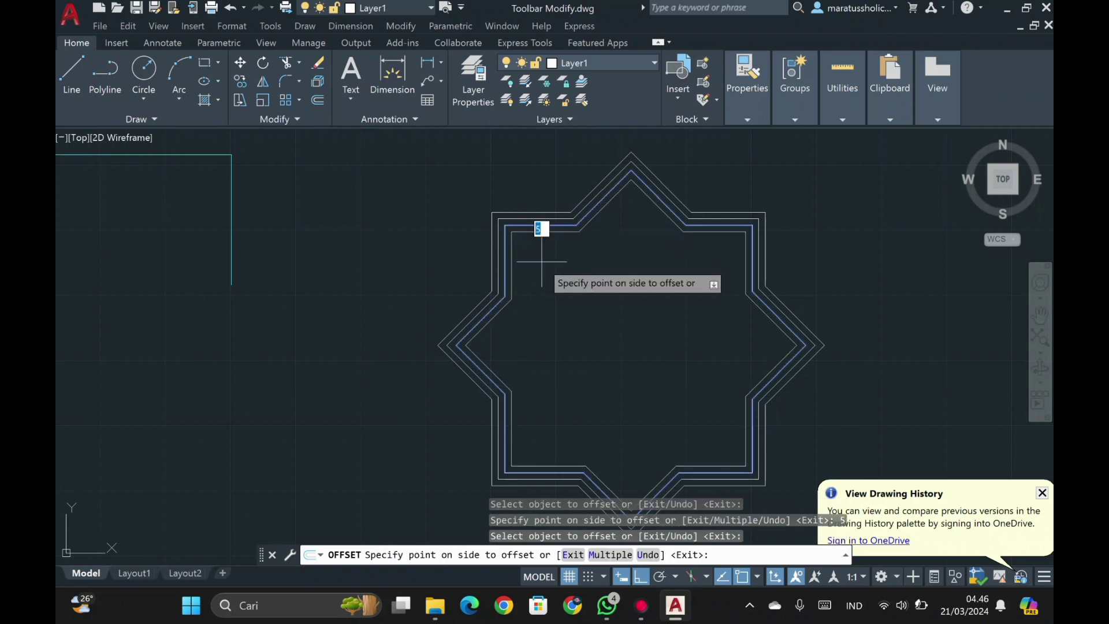
{"action": "left_click", "coordinate": [541, 261]}
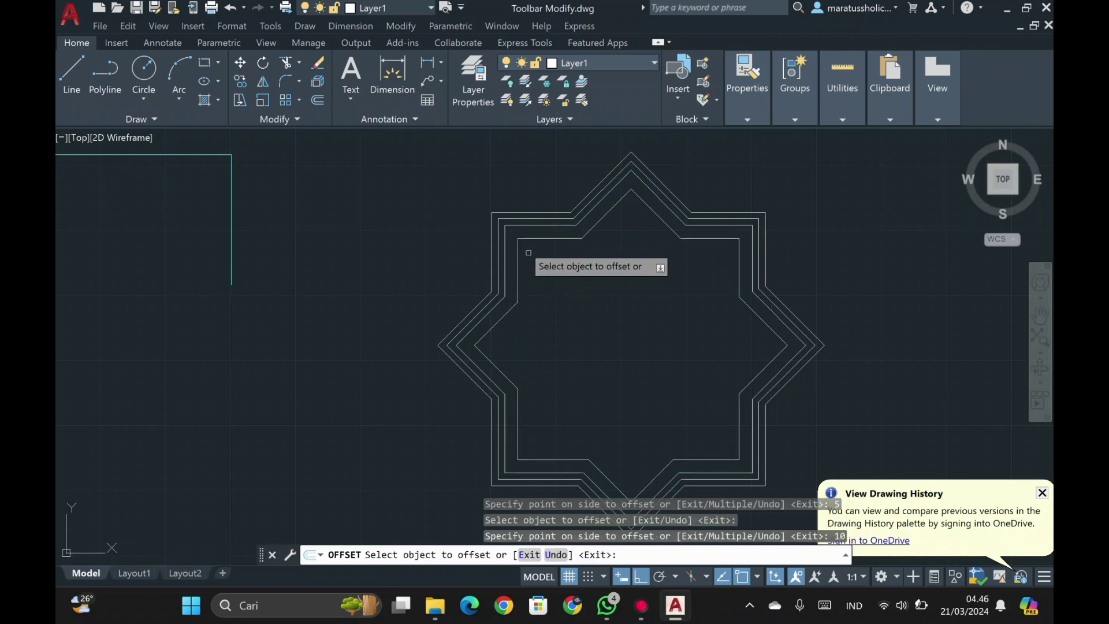
{"action": "left_click", "coordinate": [524, 240]}
{"action": "left_click", "coordinate": [541, 267]}
{"action": "left_click", "coordinate": [537, 246]}
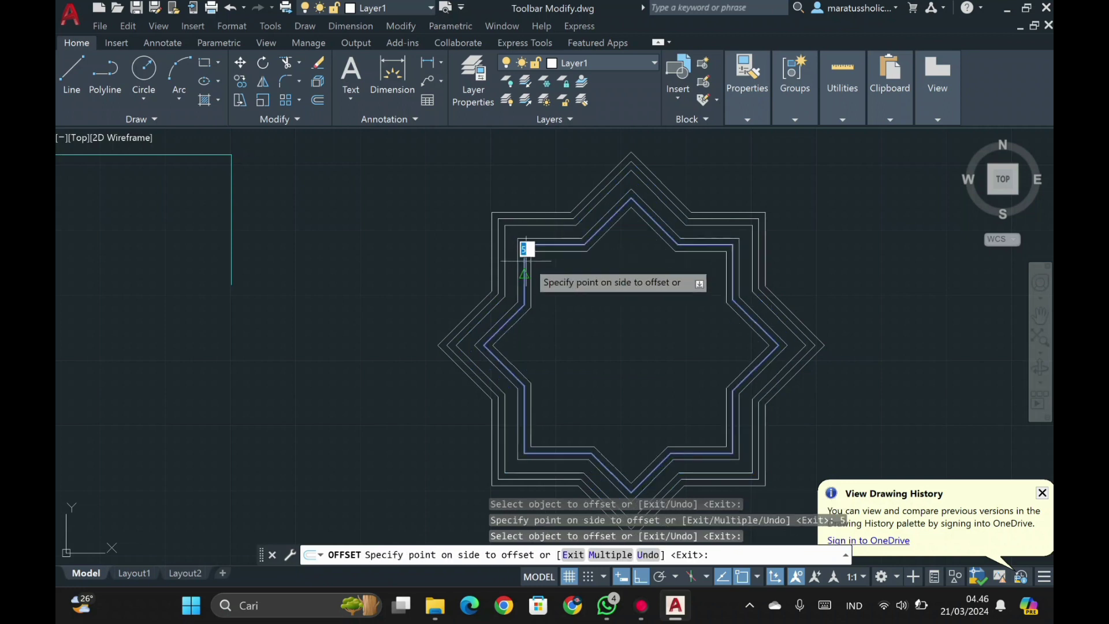
{"action": "type", "text": "5"}
{"action": "key", "text": "Return"}
- Offset the innermost star outline inward by 10 to start the third group of contours
{"action": "scroll", "coordinate": [547, 262], "scroll_direction": "down", "scroll_amount": 2}
{"action": "scroll", "coordinate": [594, 163], "scroll_direction": "up", "scroll_amount": 3}
{"action": "middle_click_drag", "start_coordinate": [580, 234], "coordinate": [576, 213]}
{"action": "middle_click_drag", "start_coordinate": [568, 321], "coordinate": [547, 171]}
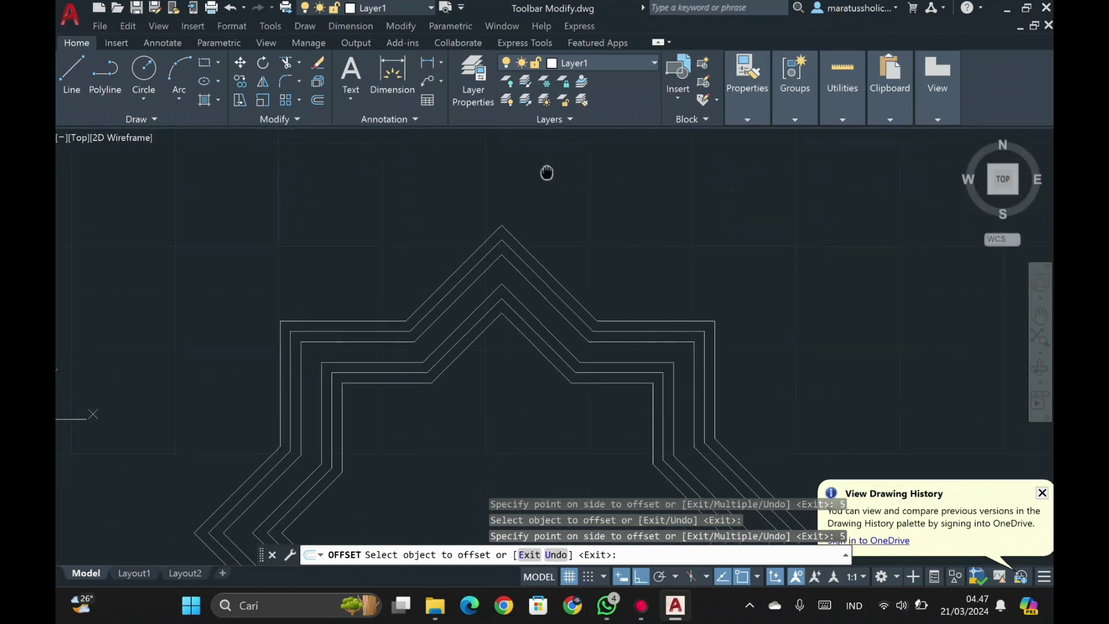
{"action": "left_click", "coordinate": [410, 386]}
{"action": "type", "text": "10"}
{"action": "key", "text": "Return"}
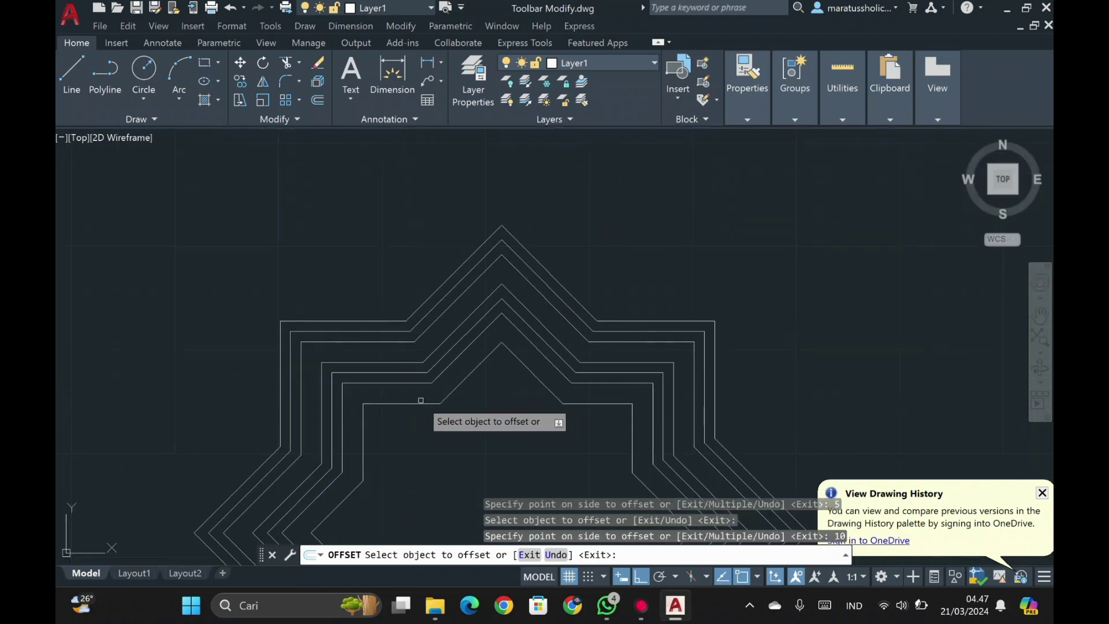
- Add three successive inward offsets of 5 each, always starting from the innermost star outline
{"action": "scroll", "coordinate": [419, 404], "scroll_direction": "down", "scroll_amount": 2}
{"action": "left_click", "coordinate": [422, 326]}
{"action": "type", "text": "5"}
{"action": "key", "text": "Return"}
{"action": "left_click", "coordinate": [427, 339]}
{"action": "type", "text": "5"}
{"action": "key", "text": "Return"}
{"action": "left_click", "coordinate": [425, 338]}
{"action": "type", "text": "5"}
{"action": "key", "text": "Return"}
- Offset the innermost star inward by 20 to form the small central star, and end the Offset command
{"action": "scroll", "coordinate": [533, 291], "scroll_direction": "up", "scroll_amount": 2}
{"action": "scroll", "coordinate": [577, 331], "scroll_direction": "down", "scroll_amount": 4}
{"action": "scroll", "coordinate": [577, 331], "scroll_direction": "down", "scroll_amount": 2}
{"action": "middle_click_drag", "start_coordinate": [531, 508], "coordinate": [503, 371]}
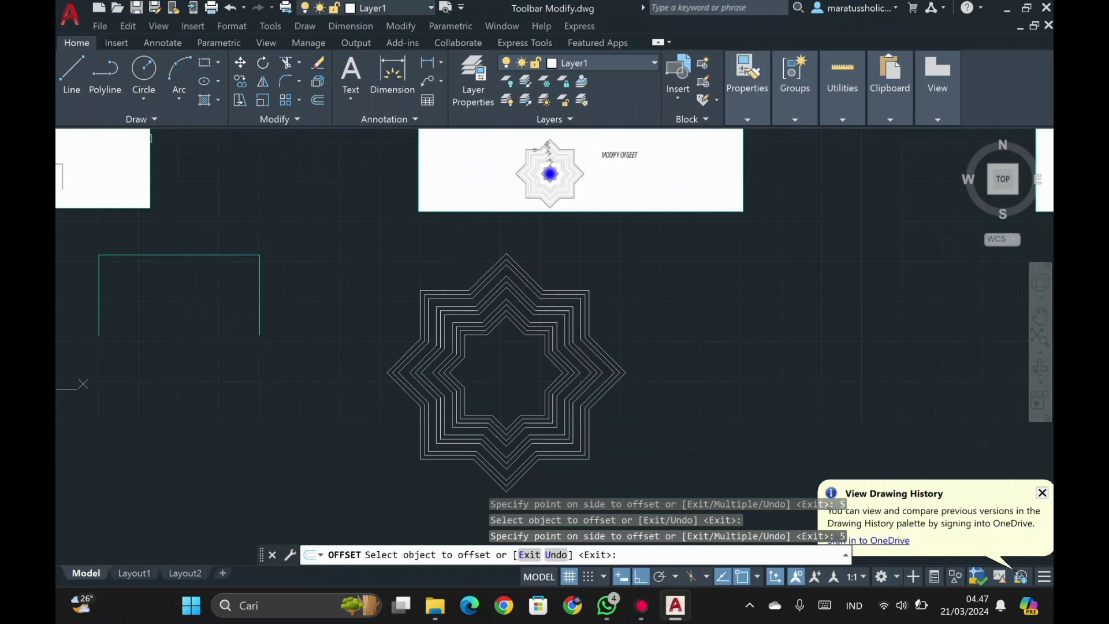
{"action": "scroll", "coordinate": [504, 372], "scroll_direction": "up", "scroll_amount": 2}
{"action": "left_click", "coordinate": [476, 315]}
{"action": "type", "text": "20"}
{"action": "key", "text": "Return"}
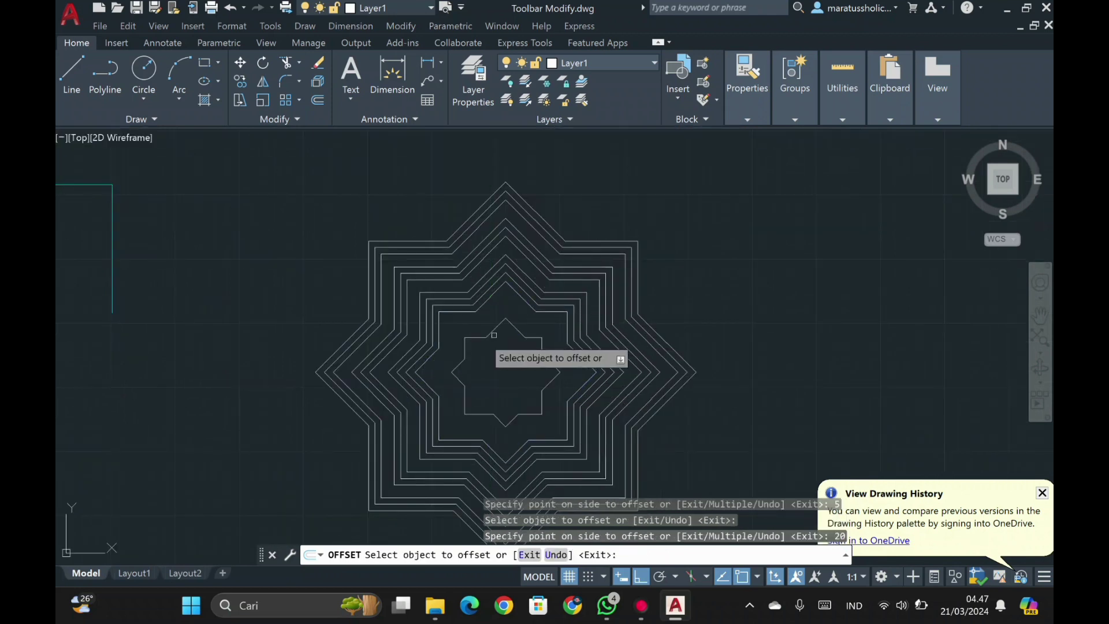
{"action": "scroll", "coordinate": [471, 356], "scroll_direction": "down", "scroll_amount": 4}
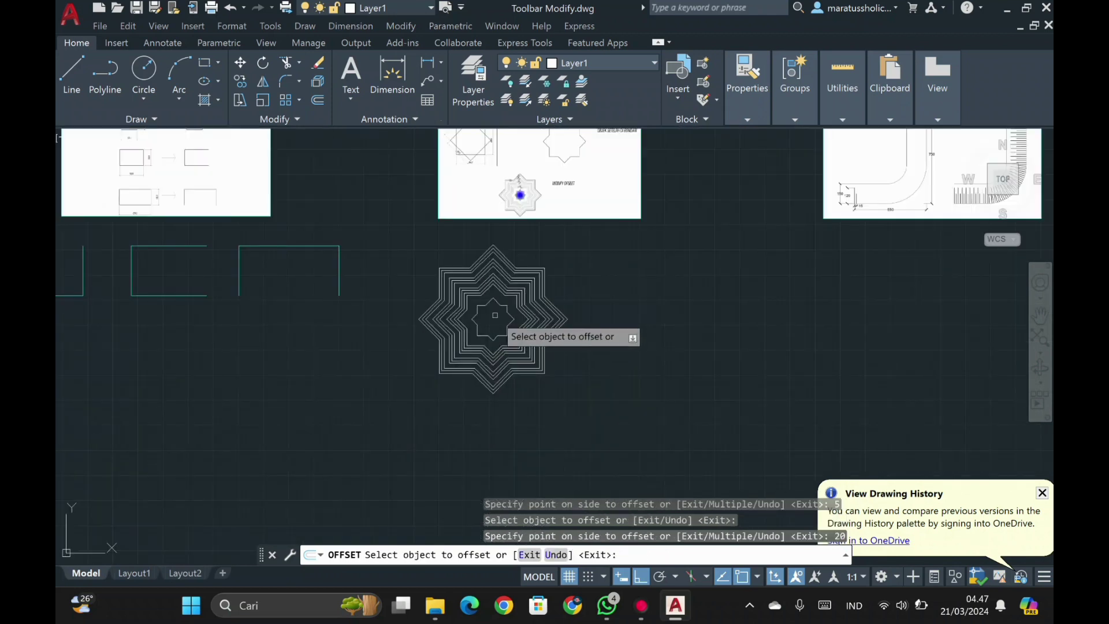
{"action": "key", "text": "Return"}
{"action": "scroll", "coordinate": [528, 199], "scroll_direction": "up", "scroll_amount": 6}
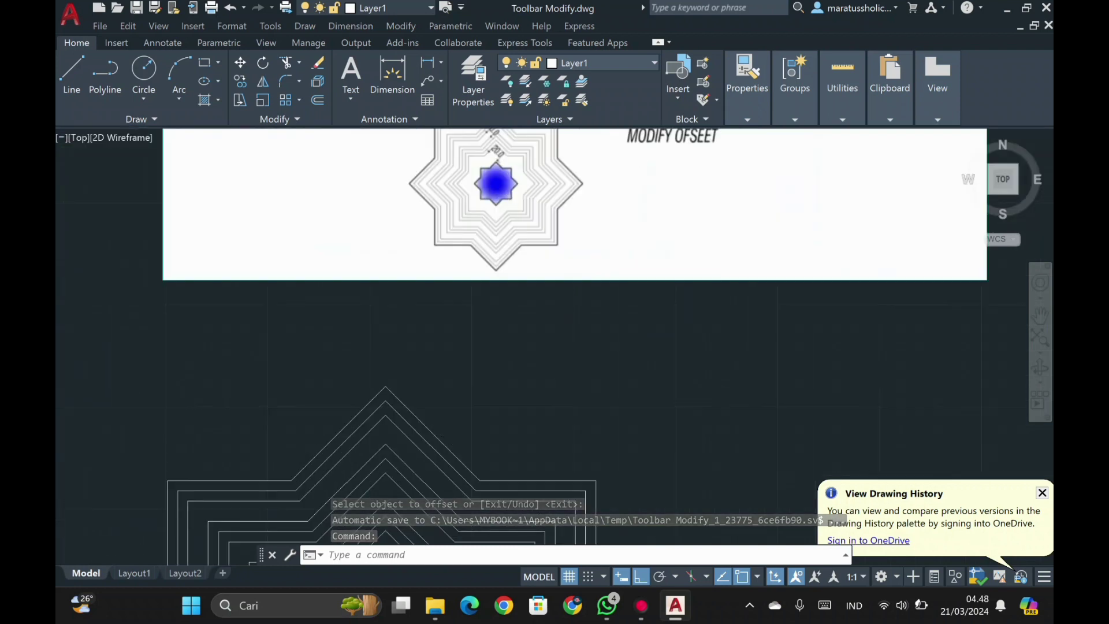
- Hatch the inside of the small central star with the GR_INVSPH gradient pattern
{"action": "scroll", "coordinate": [508, 312], "scroll_direction": "down", "scroll_amount": 5}
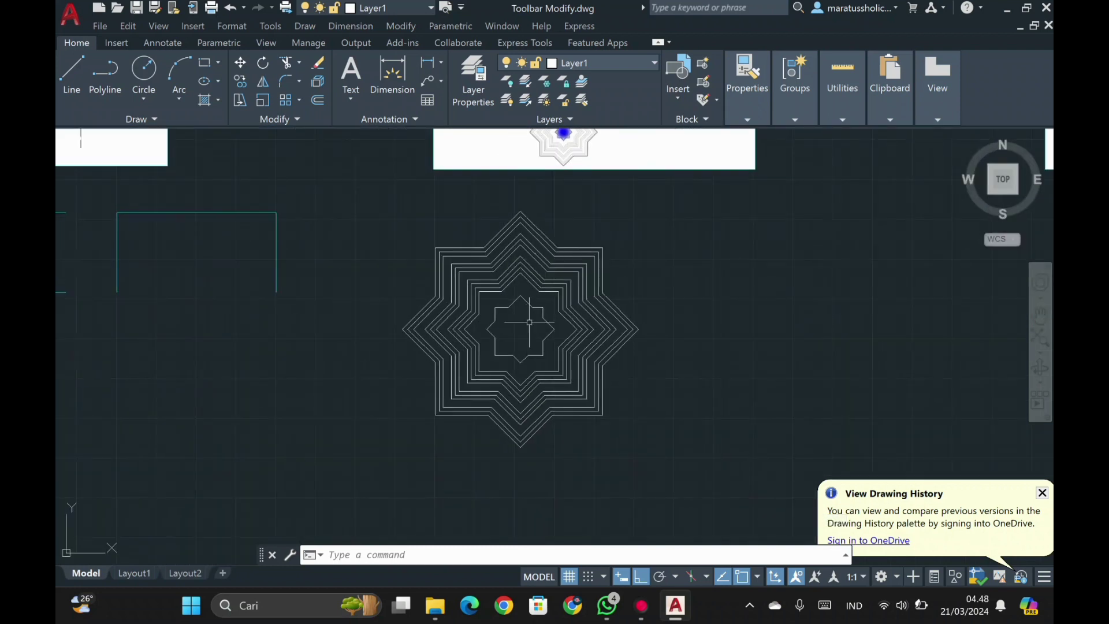
{"action": "left_click", "coordinate": [542, 349]}
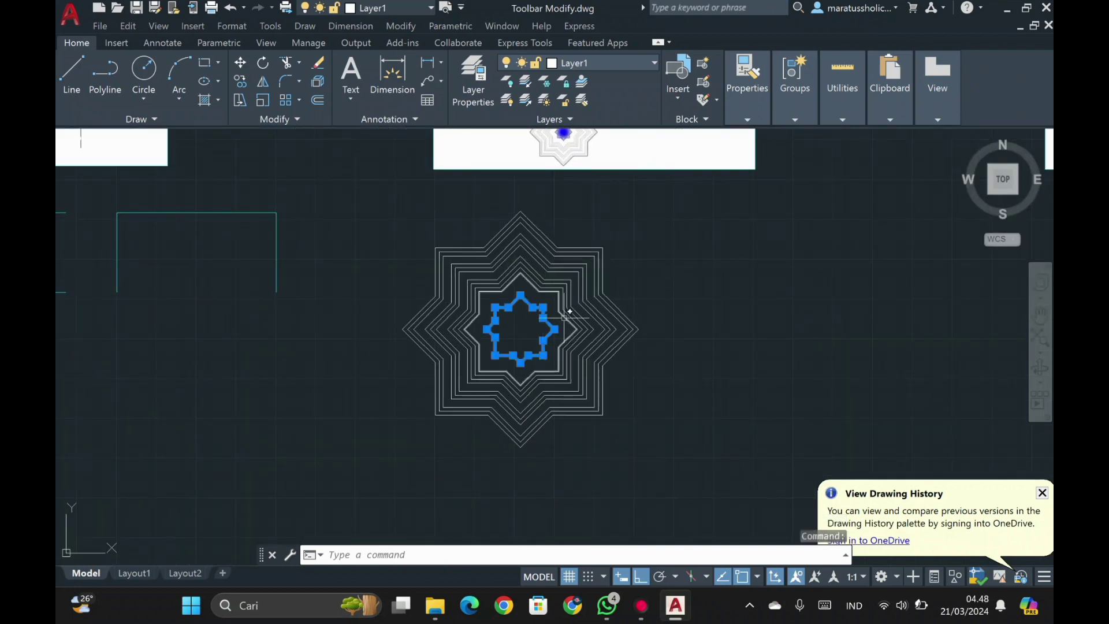
{"action": "type", "text": "H"}
{"action": "key", "text": "Return"}
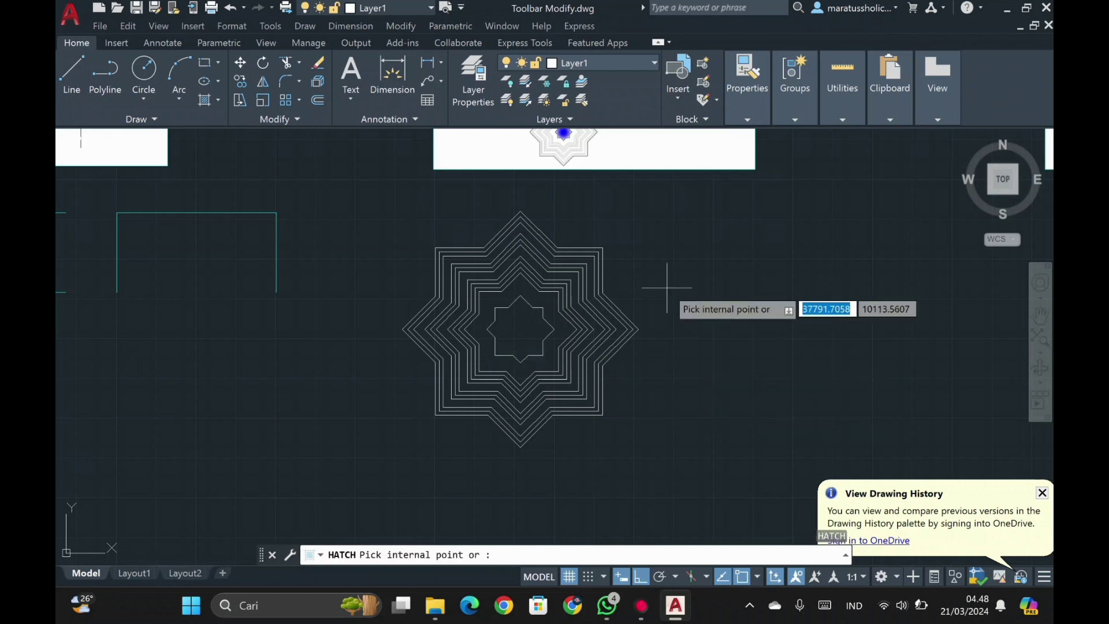
{"action": "left_click", "coordinate": [409, 104]}
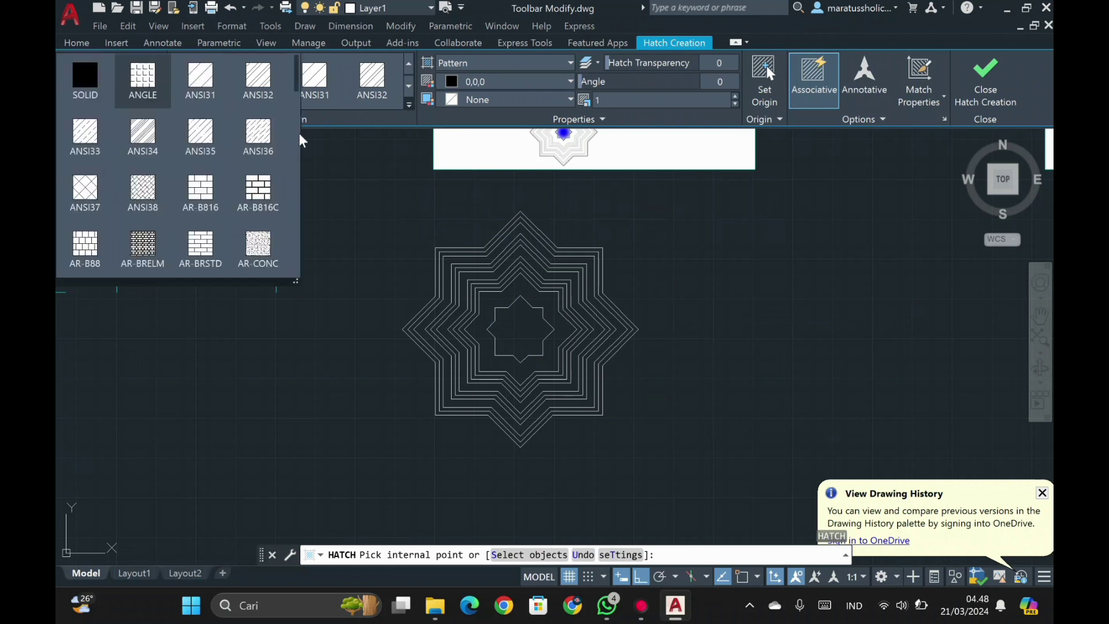
{"action": "scroll", "coordinate": [250, 254], "scroll_direction": "down", "scroll_amount": 6}
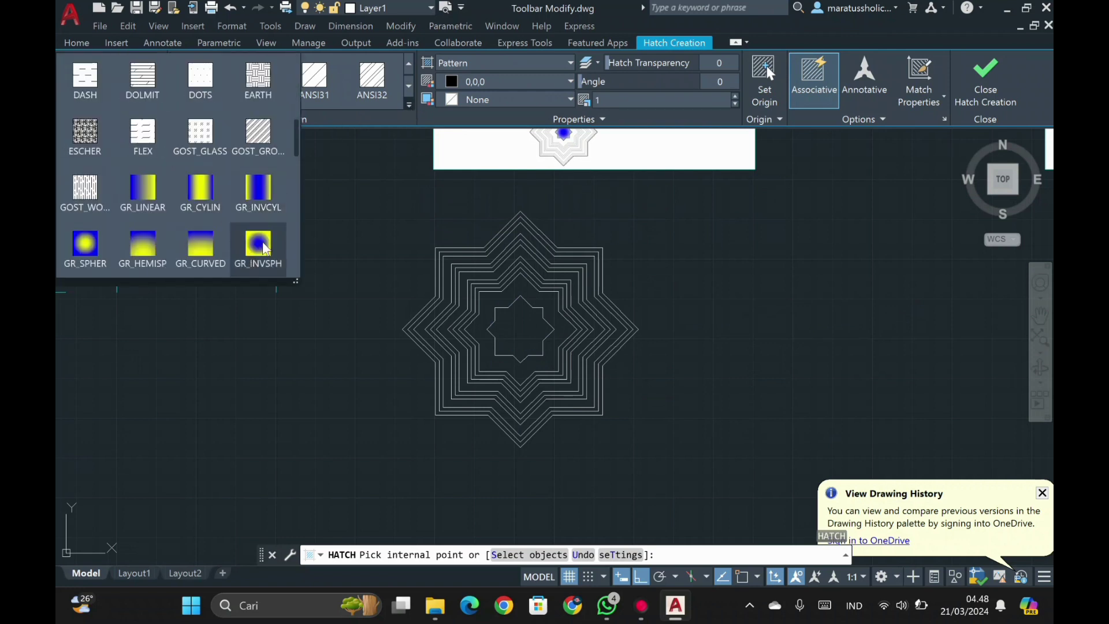
{"action": "left_click", "coordinate": [264, 246]}
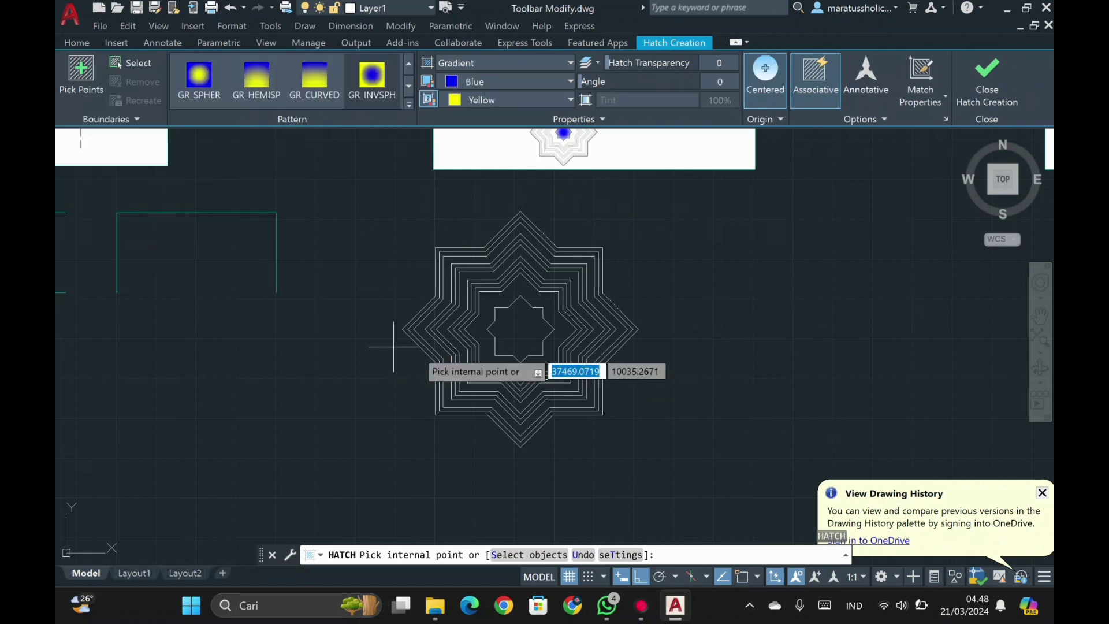
{"action": "left_click", "coordinate": [511, 337]}
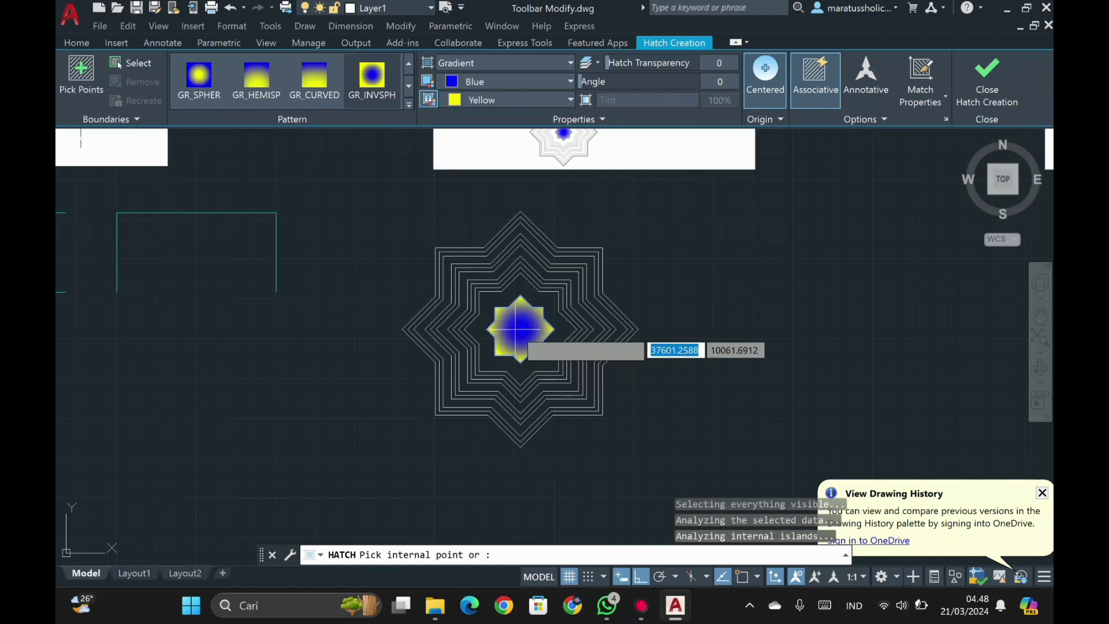
- Change the second gradient colour of the central star's hatch to White and finish the hatch
{"action": "left_click", "coordinate": [530, 100]}
{"action": "left_click", "coordinate": [531, 218]}
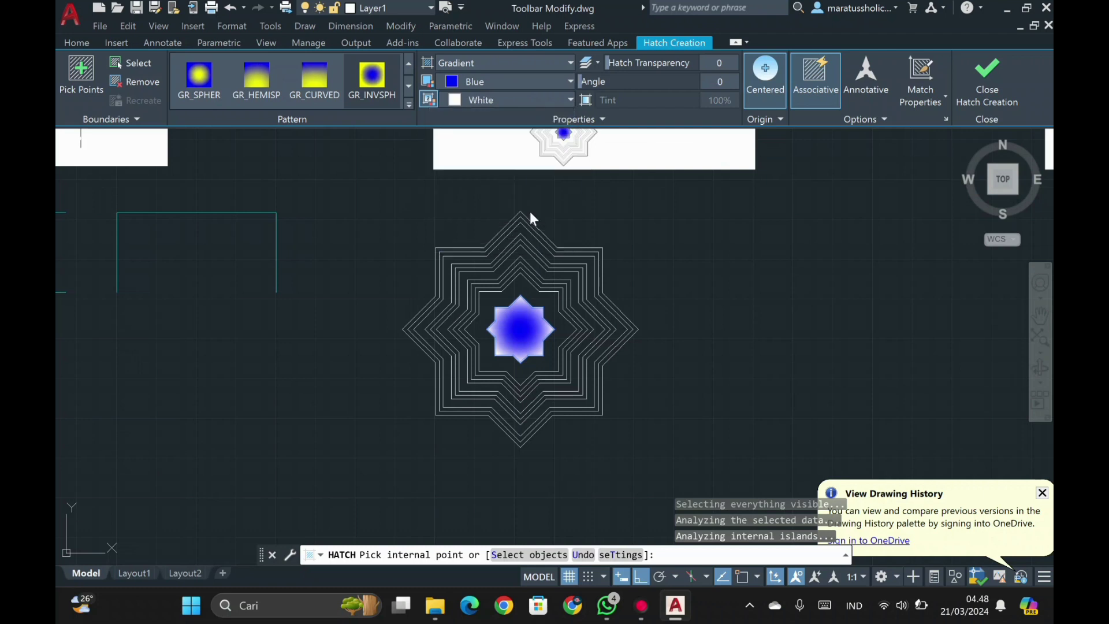
{"action": "scroll", "coordinate": [523, 339], "scroll_direction": "down", "scroll_amount": 4}
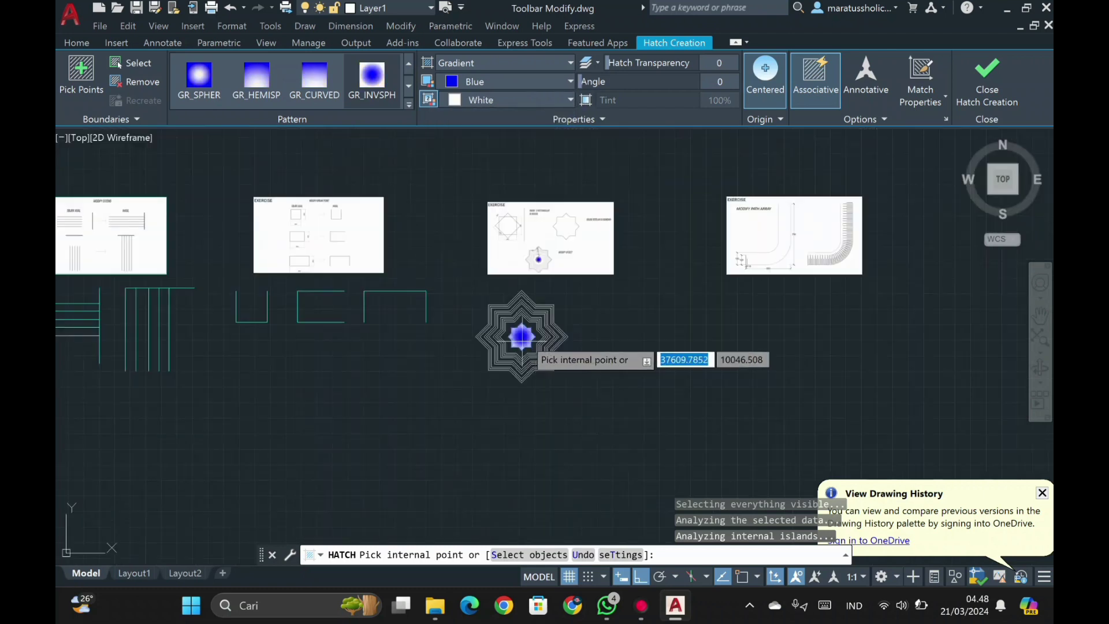
{"action": "scroll", "coordinate": [520, 333], "scroll_direction": "up", "scroll_amount": 2}
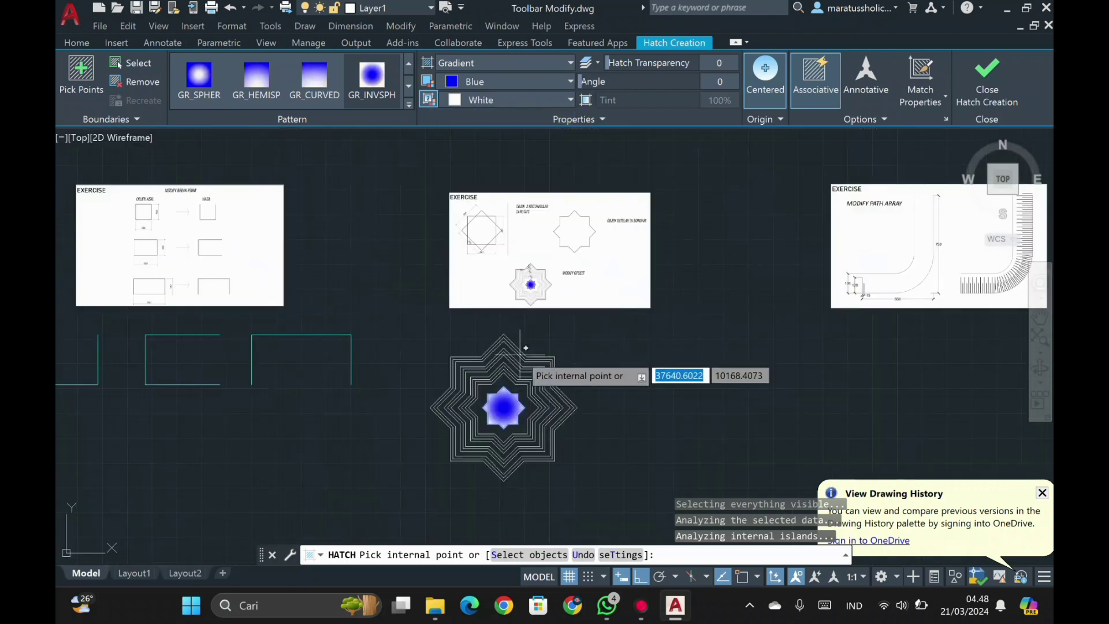
{"action": "scroll", "coordinate": [509, 375], "scroll_direction": "up", "scroll_amount": 3}
{"action": "scroll", "coordinate": [507, 371], "scroll_direction": "down", "scroll_amount": 3}
{"action": "key", "text": "Return"}
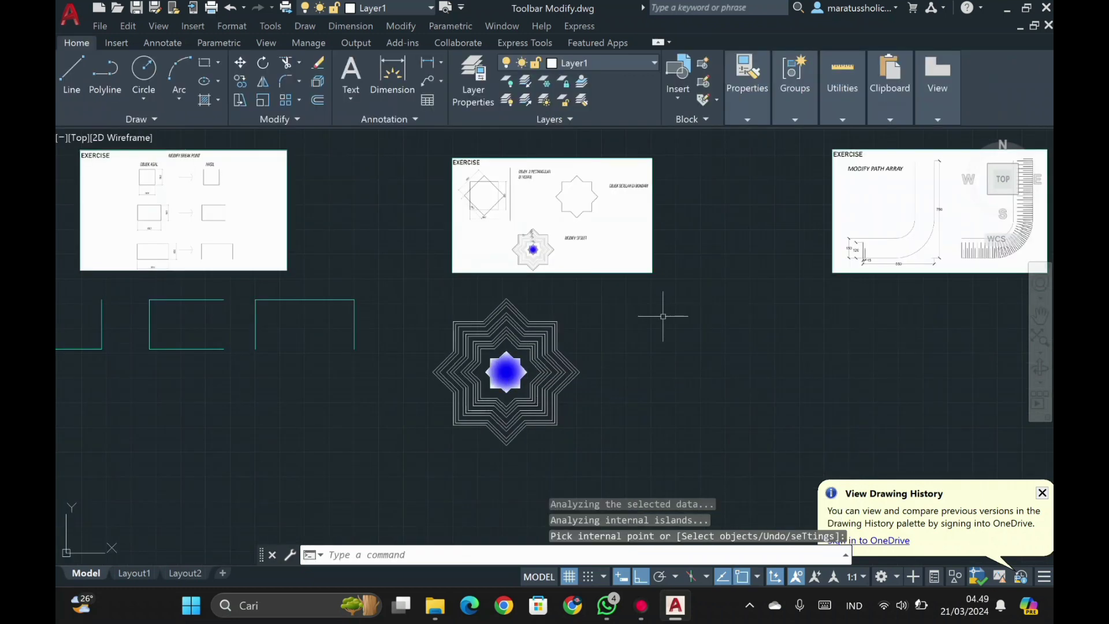
- Draw an L-shaped polyline below the Modify Path Array exercise, running 550 horizontally to the right and 750 vertically upward
{"action": "mouse_move", "coordinate": [672, 346]}
{"action": "middle_mouse_down"}
{"action": "mouse_move", "coordinate": [448, 337]}
{"action": "mouse_move", "coordinate": [342, 371]}
{"action": "middle_mouse_up"}
{"action": "middle_click_drag", "start_coordinate": [530, 366], "coordinate": [505, 350]}
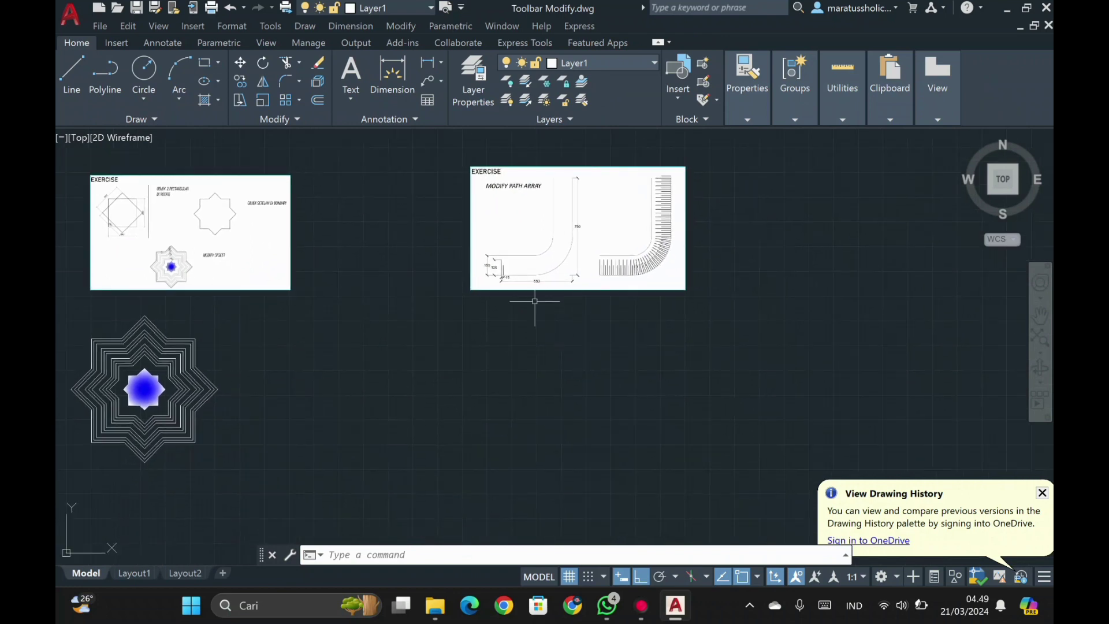
{"action": "scroll", "coordinate": [571, 392], "scroll_direction": "down", "scroll_amount": 1}
{"action": "middle_click_drag", "start_coordinate": [571, 392], "coordinate": [540, 335]}
{"action": "scroll", "coordinate": [517, 237], "scroll_direction": "up", "scroll_amount": 2}
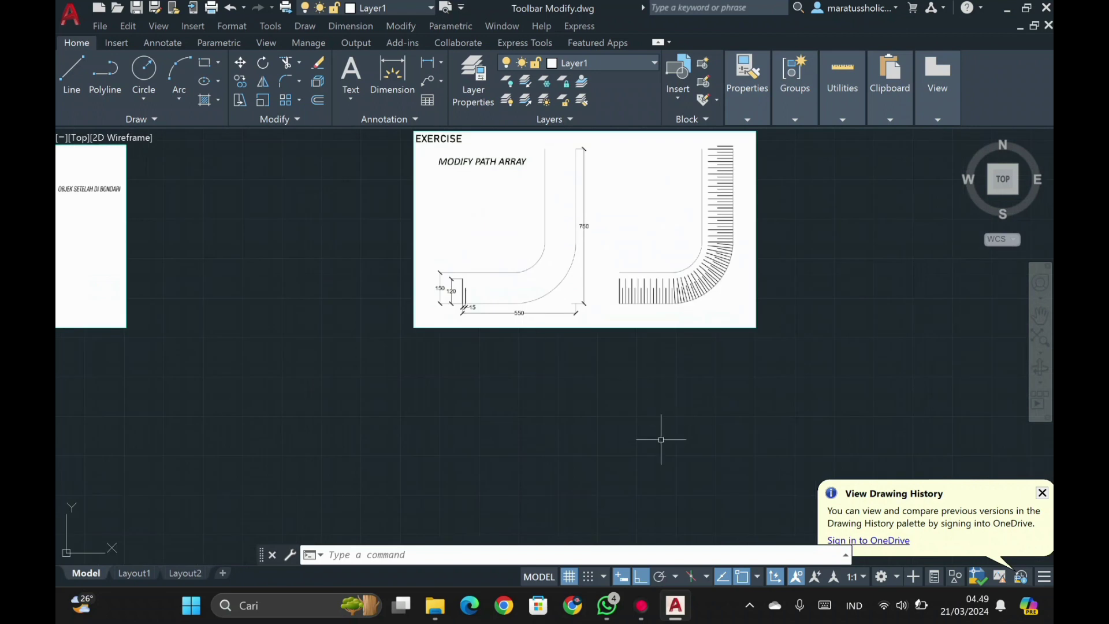
{"action": "scroll", "coordinate": [544, 277], "scroll_direction": "down", "scroll_amount": 1}
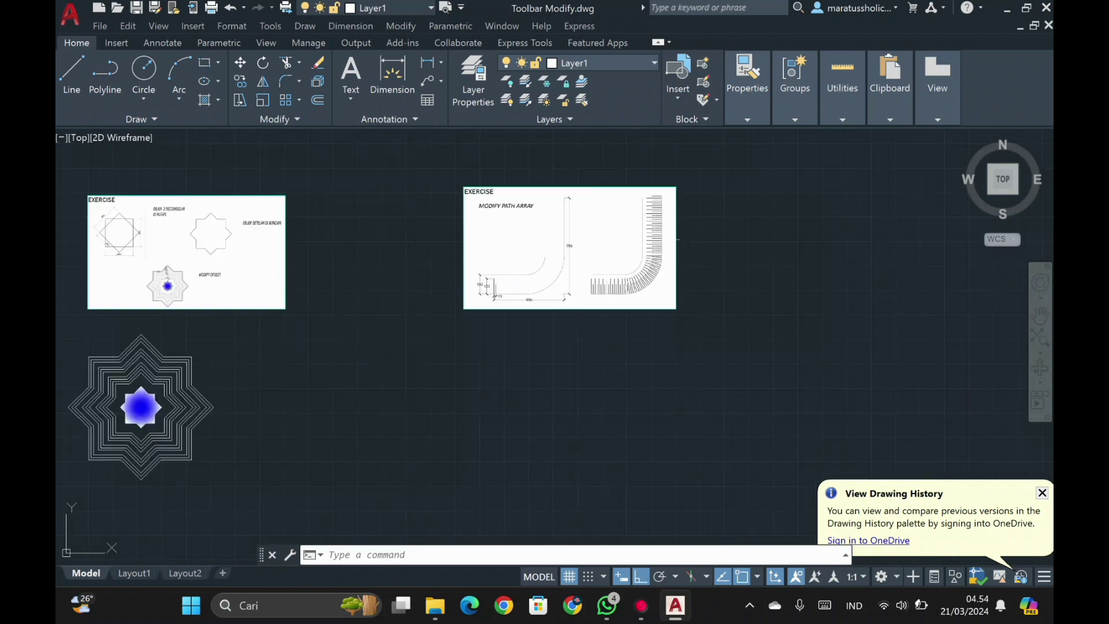
{"action": "type", "text": "P"}
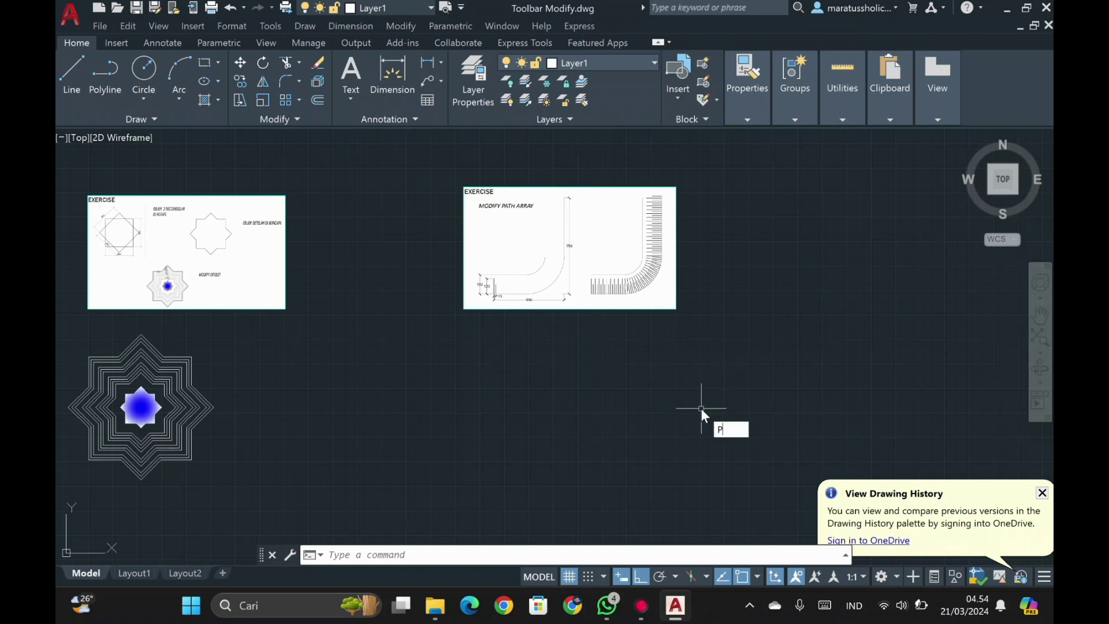
{"action": "key", "text": "Return"}
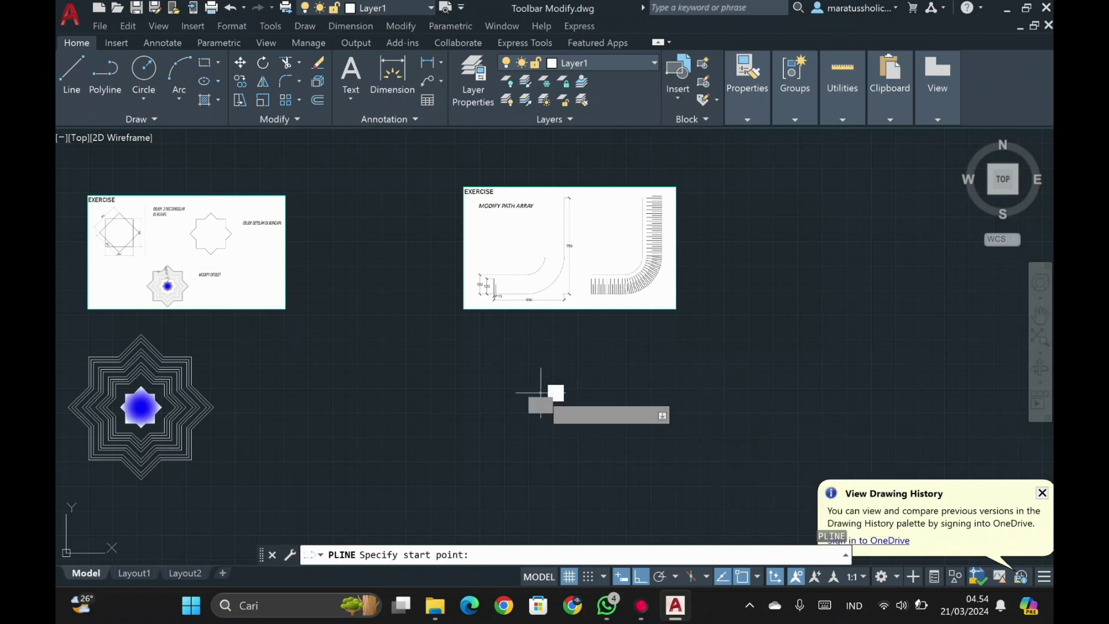
{"action": "left_click", "coordinate": [540, 392]}
{"action": "type", "text": "550"}
{"action": "key", "text": "Return"}
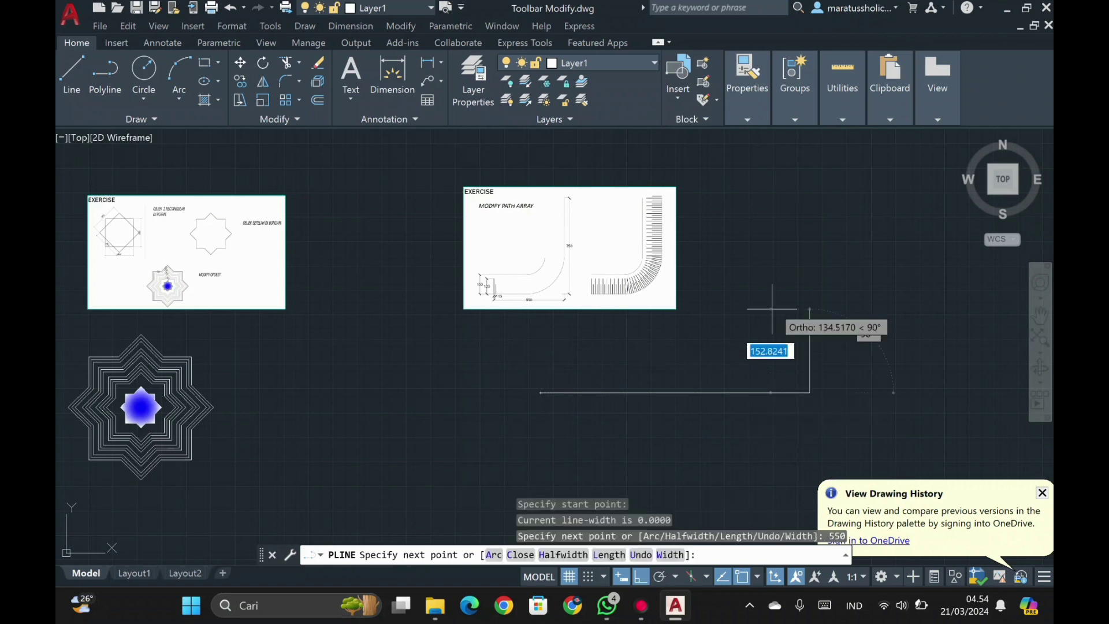
{"action": "type", "text": "750"}
{"action": "key", "text": "Return"}
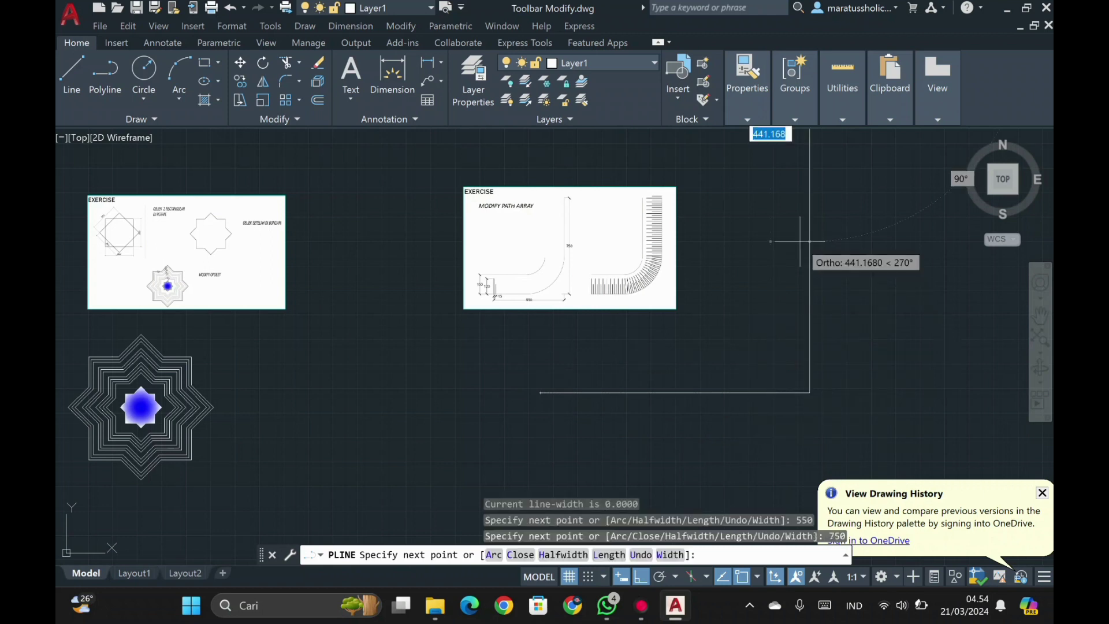
{"action": "key", "text": "Return"}
- Fillet the corner of the L-shaped polyline with a radius of 150
{"action": "scroll", "coordinate": [802, 241], "scroll_direction": "down", "scroll_amount": 2}
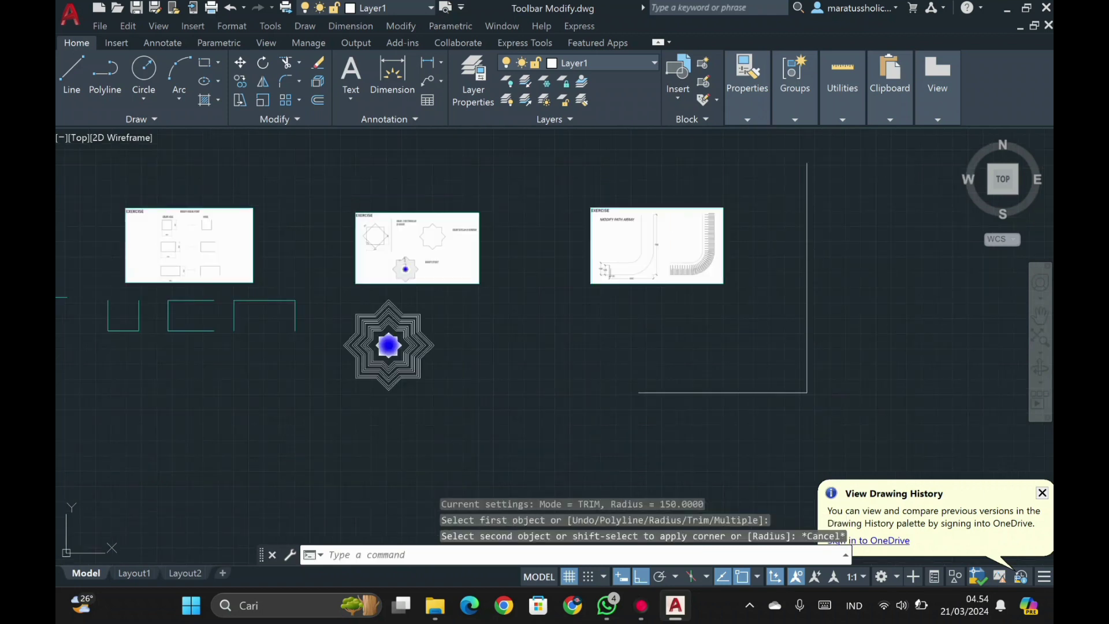
{"action": "mouse_move", "coordinate": [855, 408]}
{"action": "left_mouse_down"}
{"action": "mouse_move", "coordinate": [768, 366]}
{"action": "mouse_move", "coordinate": [774, 376]}
{"action": "left_mouse_up"}
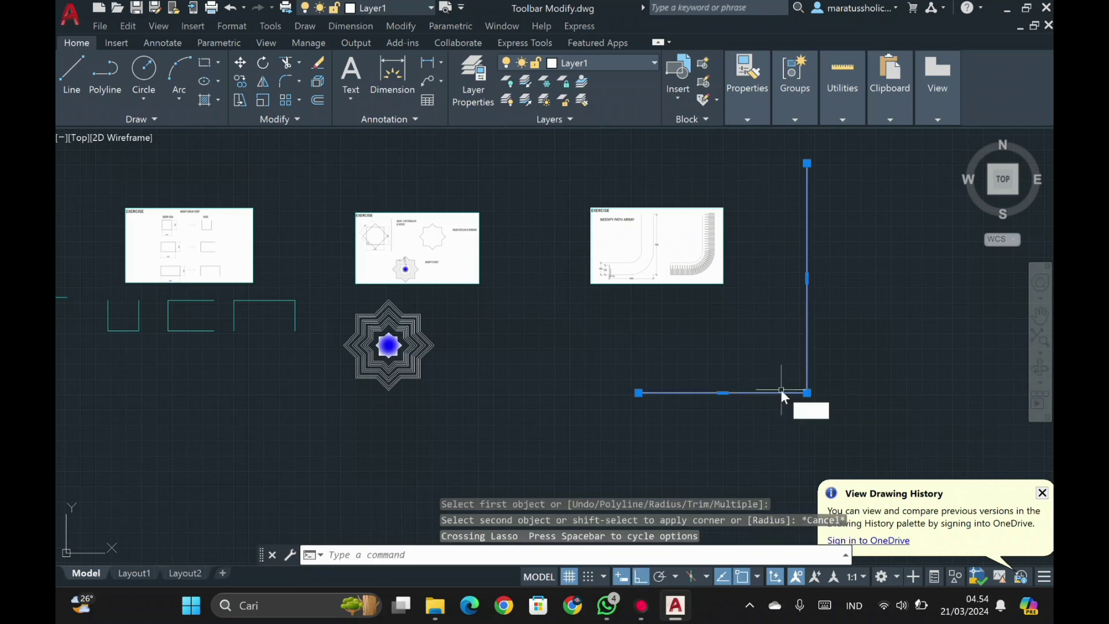
{"action": "key", "text": "Return"}
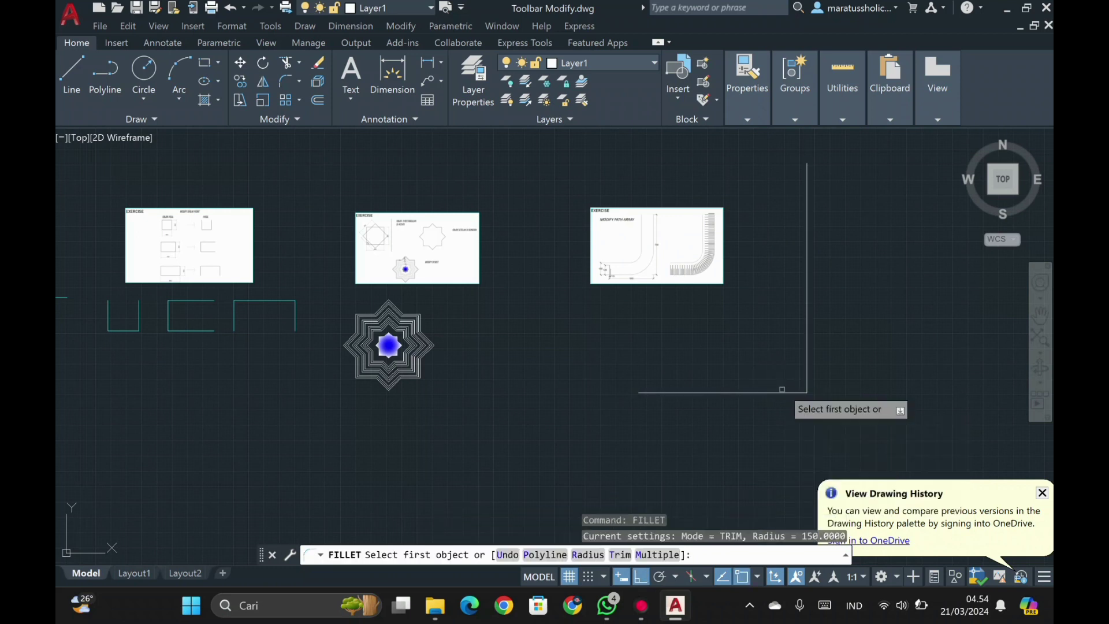
{"action": "left_click", "coordinate": [598, 558]}
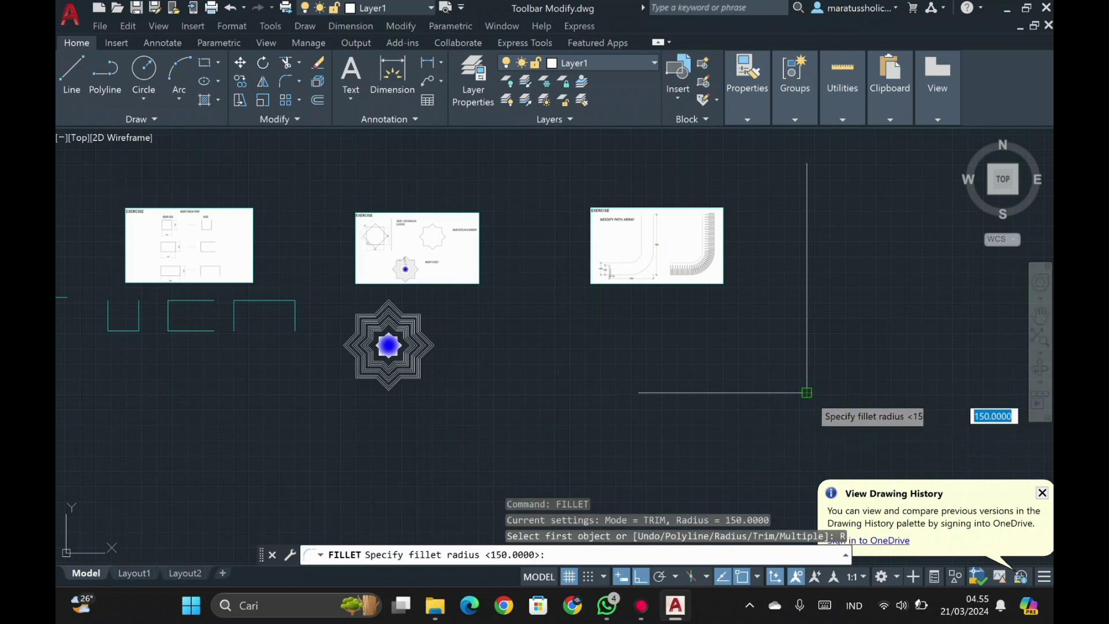
{"action": "left_click", "coordinate": [807, 393]}
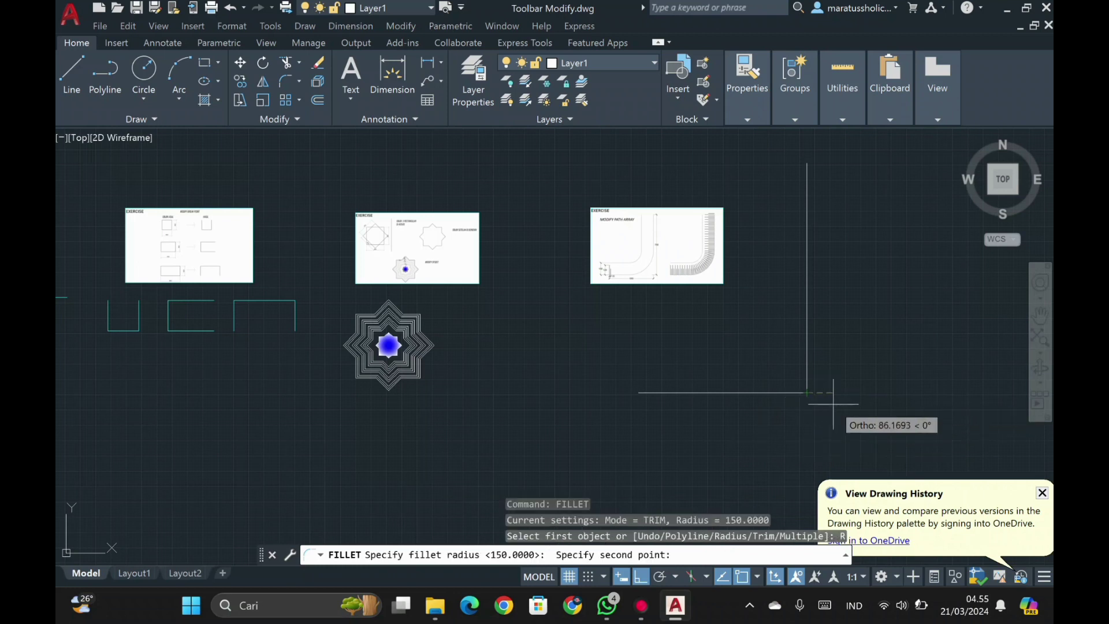
{"action": "type", "text": "150"}
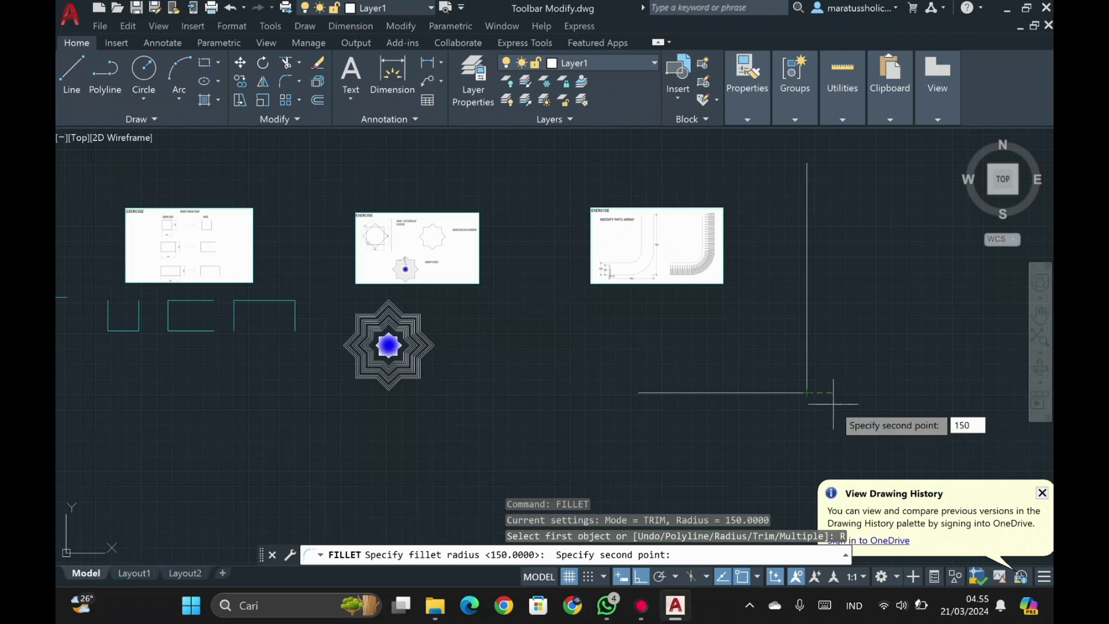
{"action": "key", "text": "Return"}
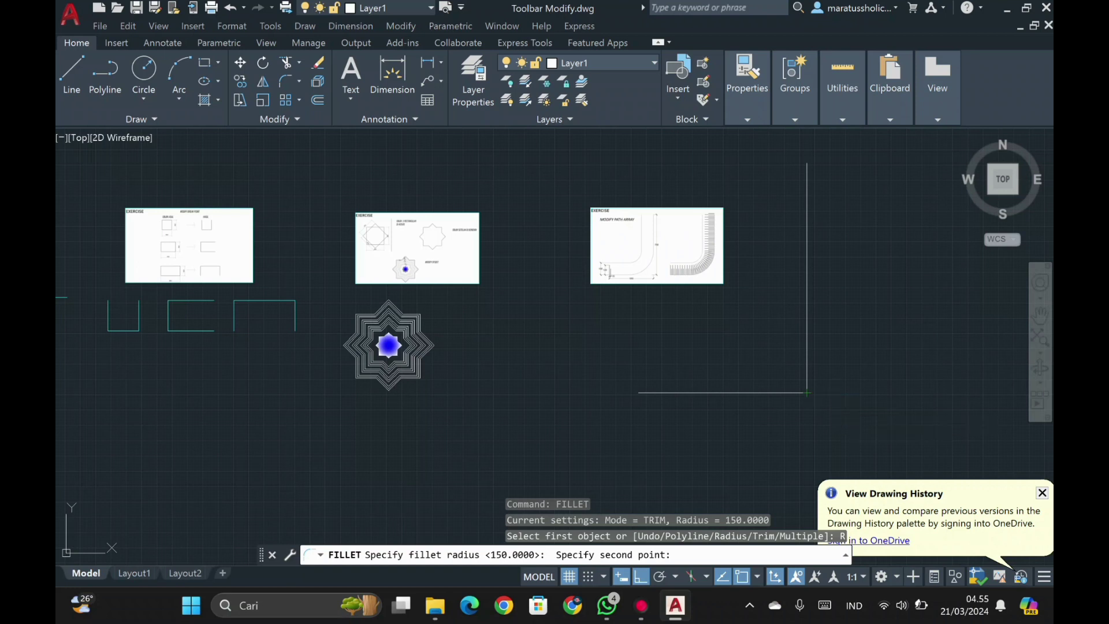
{"action": "left_click", "coordinate": [780, 393]}
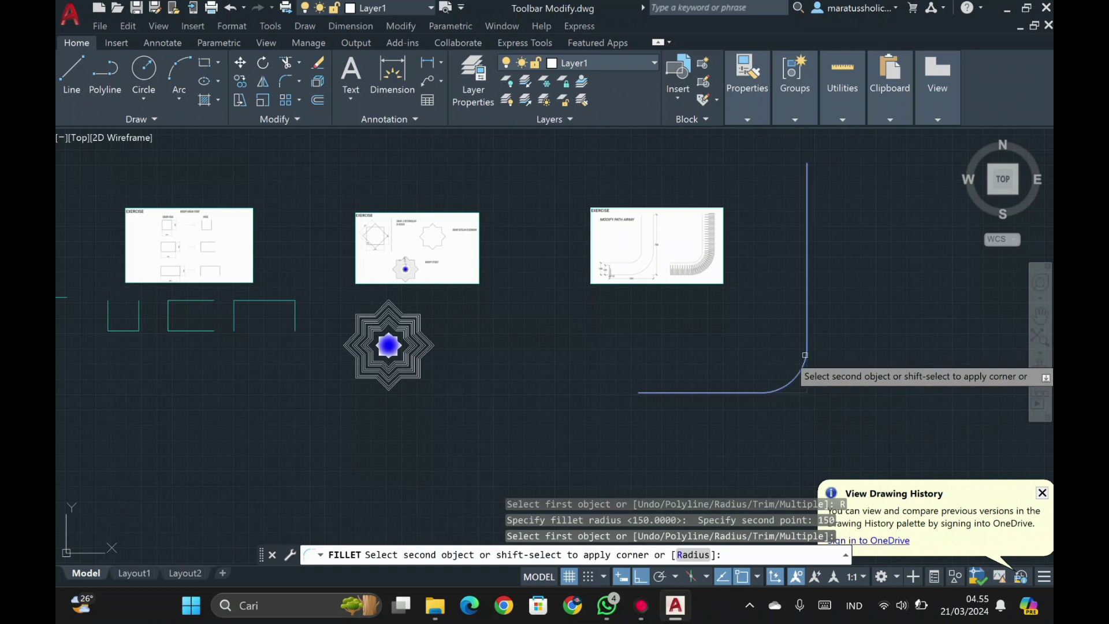
{"action": "left_click", "coordinate": [806, 353]}
- Offset the filleted polyline outward by 150 and end the Offset command
{"action": "scroll", "coordinate": [797, 349], "scroll_direction": "down", "scroll_amount": 3}
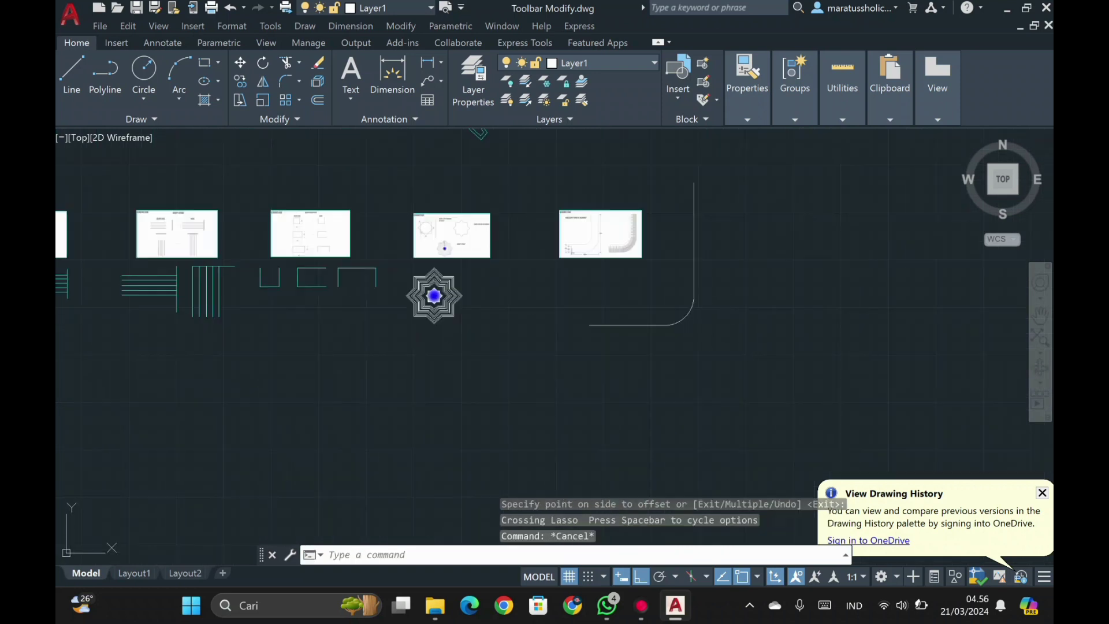
{"action": "mouse_move", "coordinate": [742, 335]}
{"action": "left_mouse_down"}
{"action": "mouse_move", "coordinate": [668, 297]}
{"action": "mouse_move", "coordinate": [663, 310]}
{"action": "left_mouse_up"}
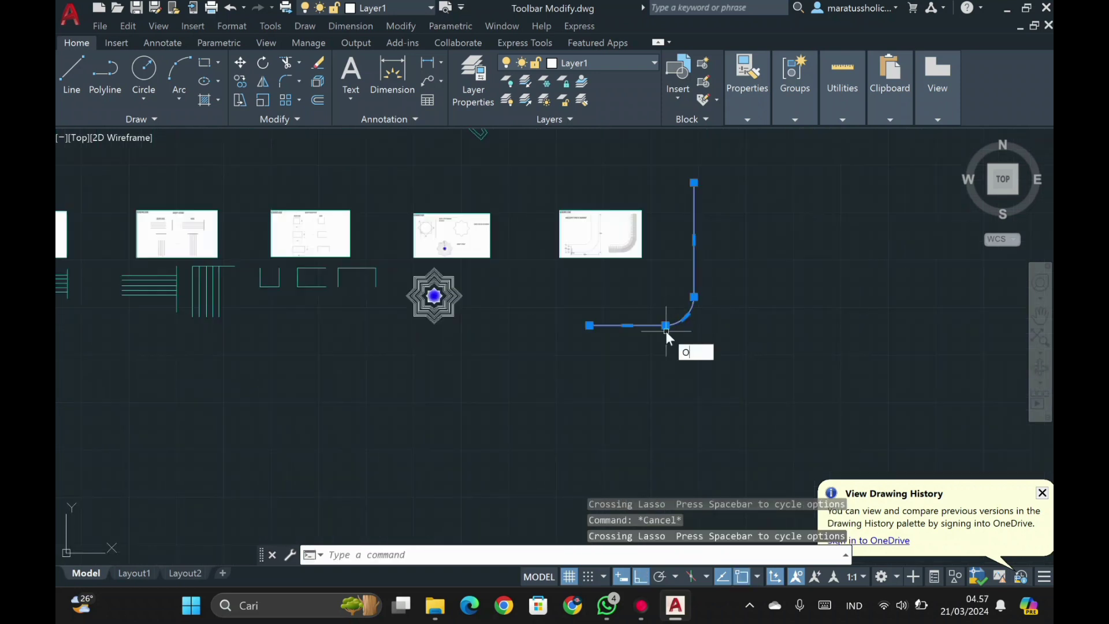
{"action": "key", "text": "Return"}
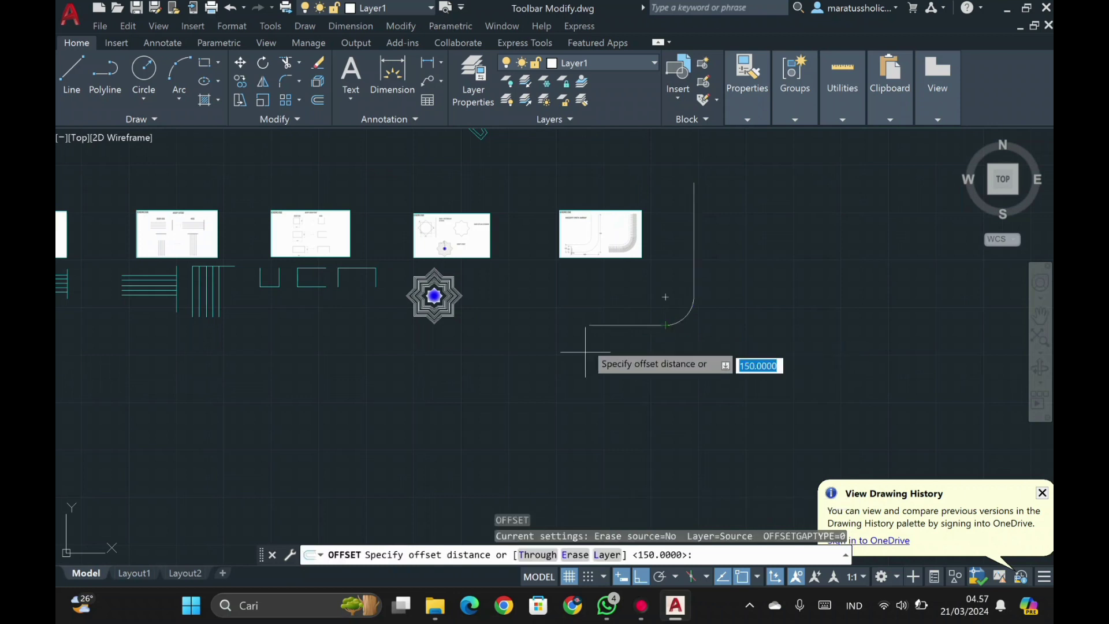
{"action": "left_click", "coordinate": [589, 326]}
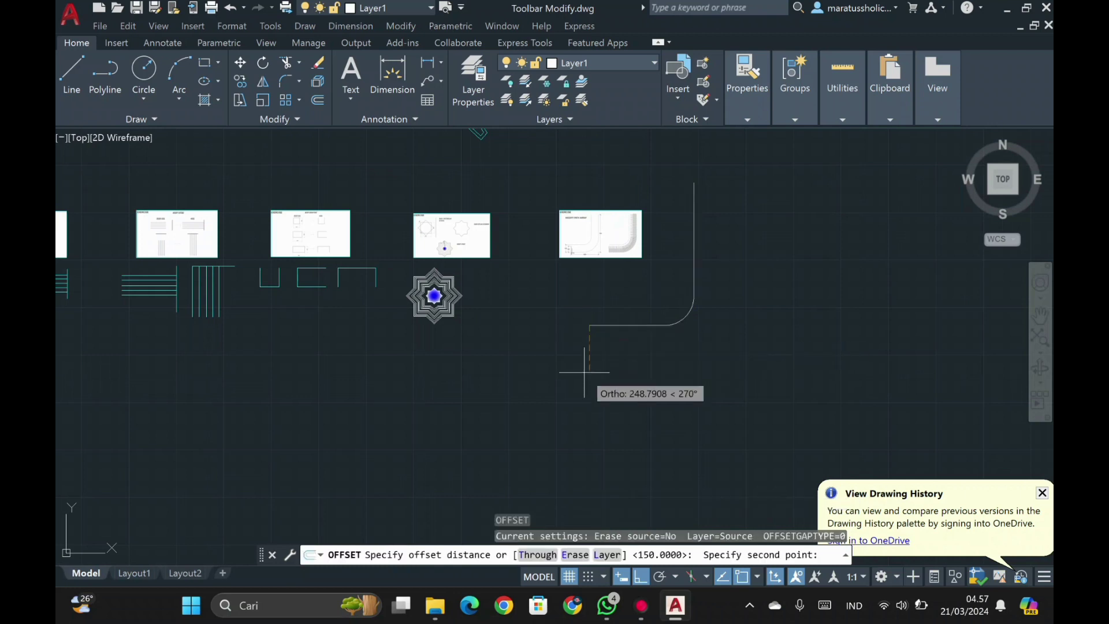
{"action": "type", "text": "150"}
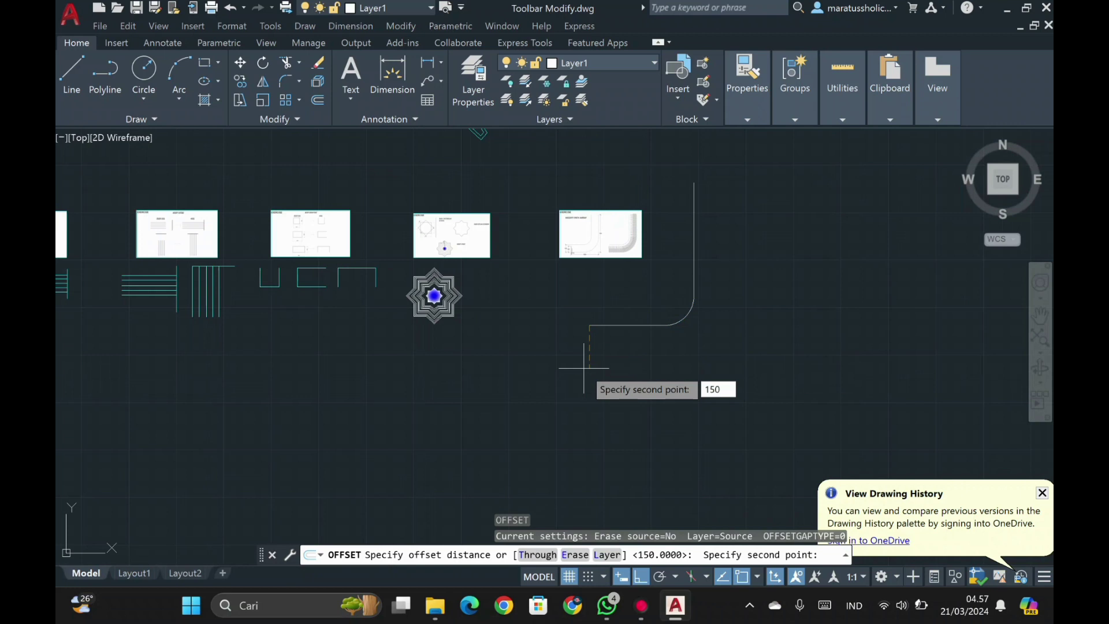
{"action": "key", "text": "Return"}
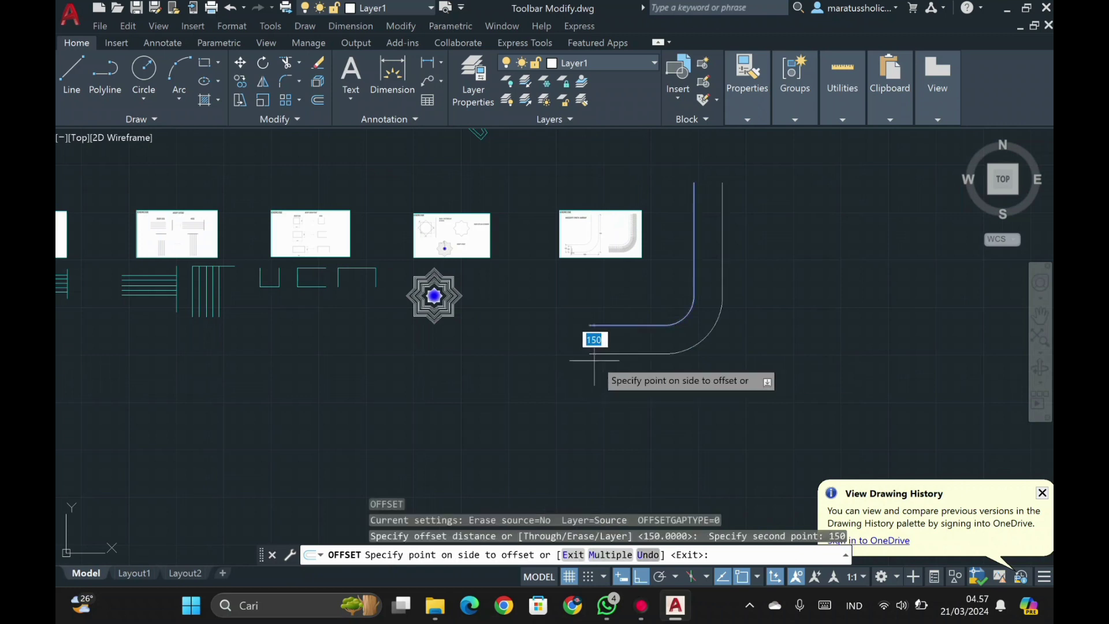
{"action": "left_click", "coordinate": [589, 353]}
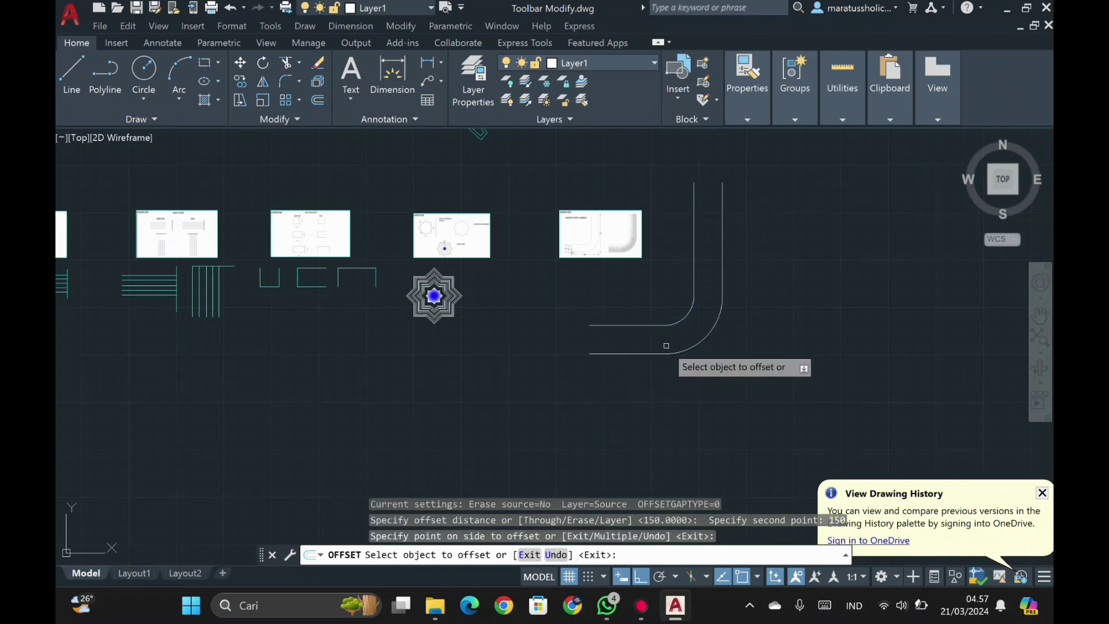
{"action": "key", "text": "Return"}
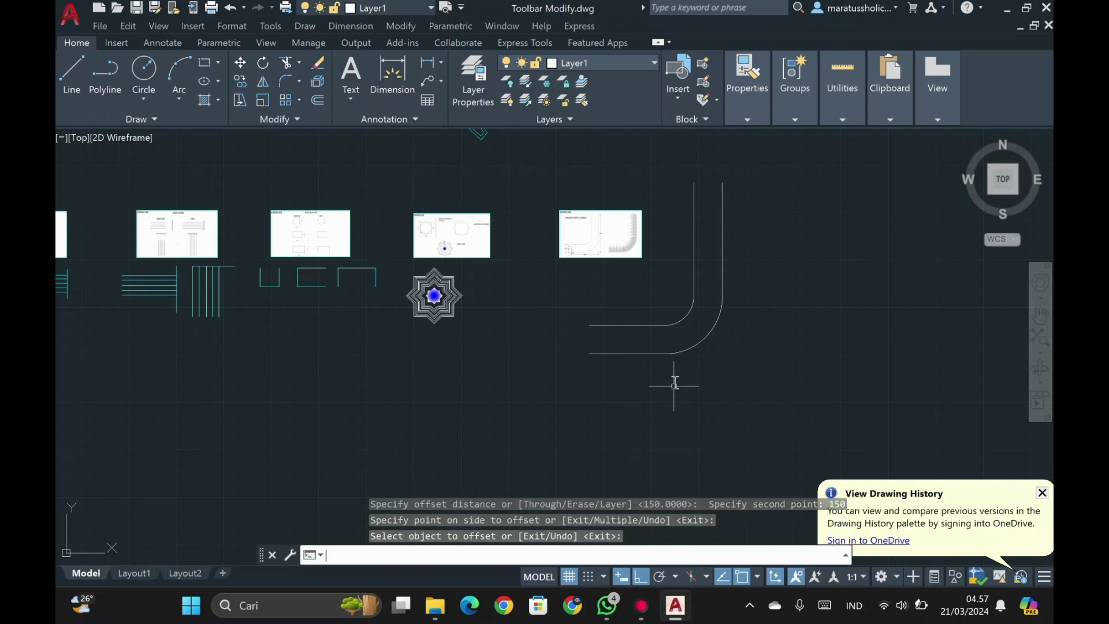
{"action": "scroll", "coordinate": [619, 251], "scroll_direction": "up", "scroll_amount": 5}
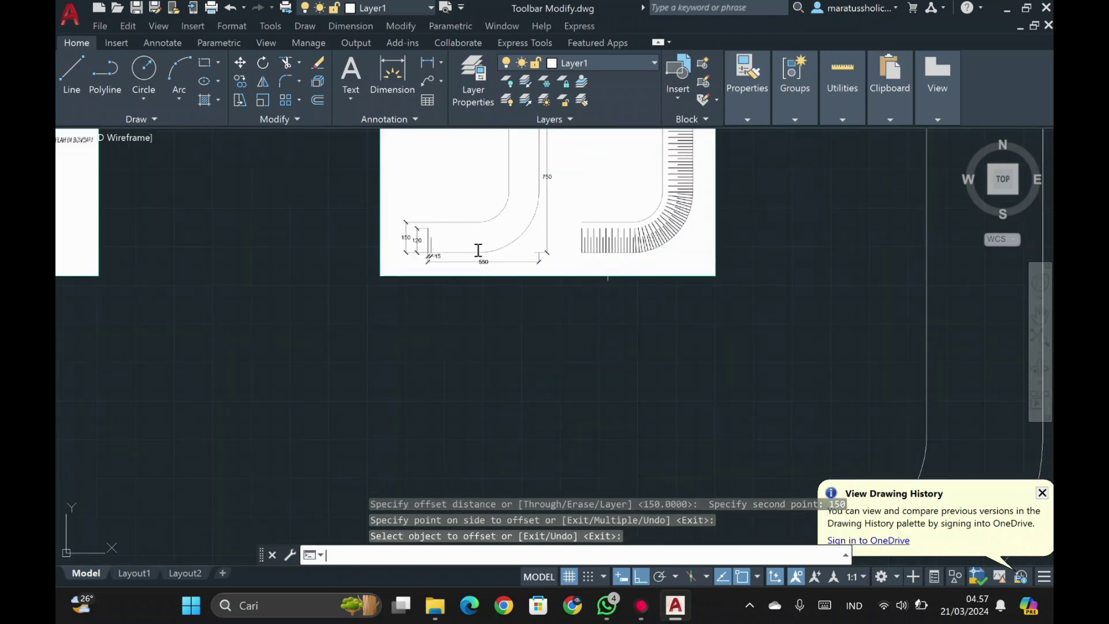
- Draw a 120 vertical line upward from the start of the outer filleted polyline
{"action": "scroll", "coordinate": [615, 290], "scroll_direction": "down", "scroll_amount": 2}
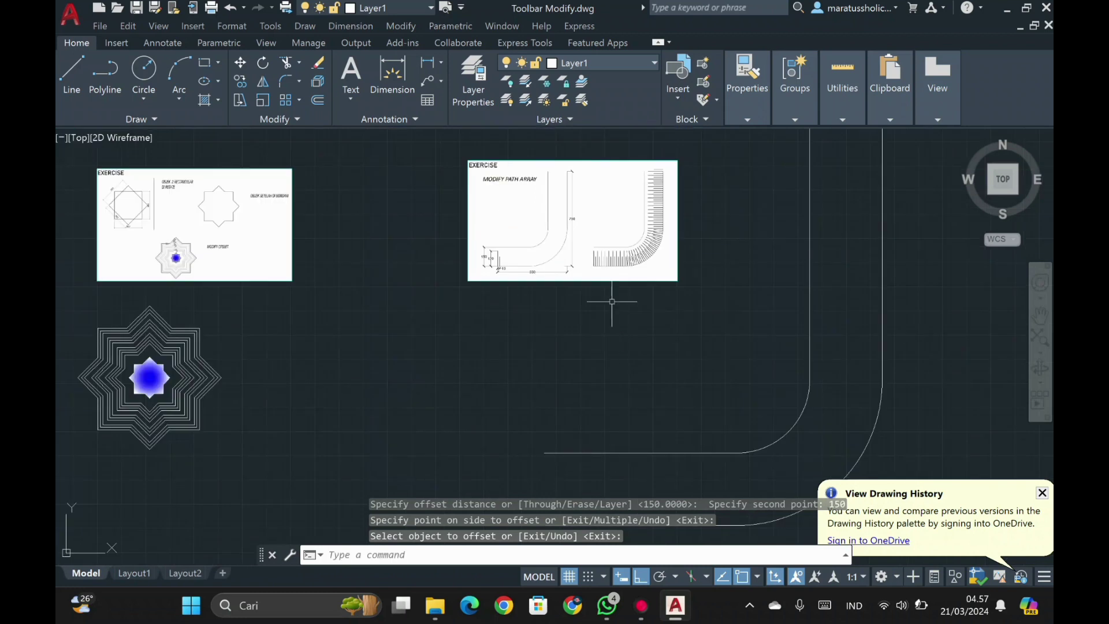
{"action": "middle_click_drag", "start_coordinate": [601, 364], "coordinate": [635, 217]}
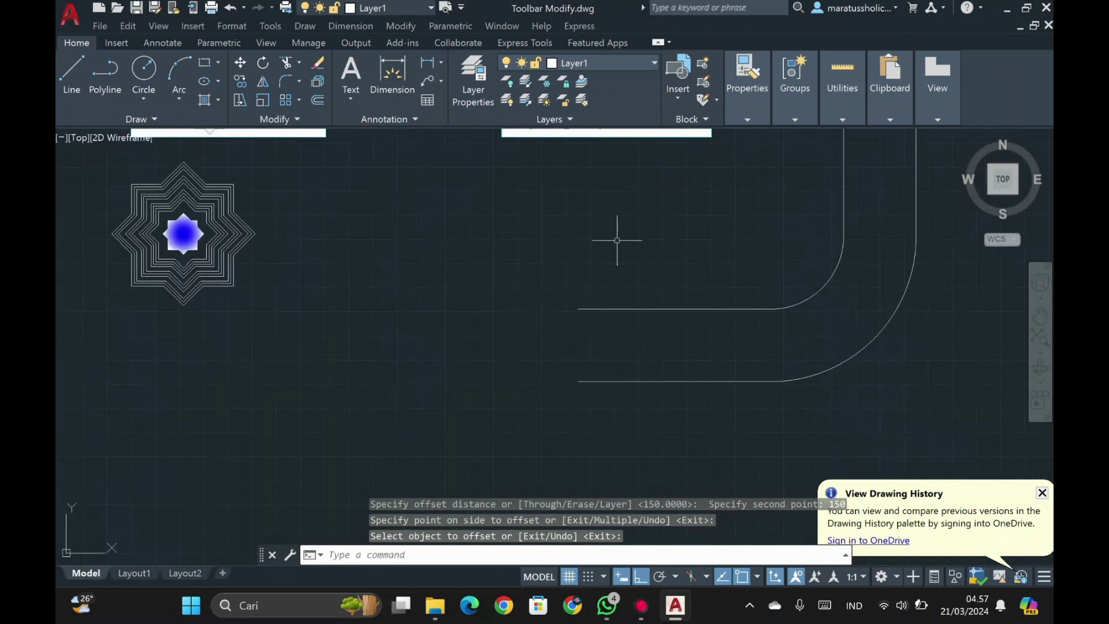
{"action": "key", "text": "Return"}
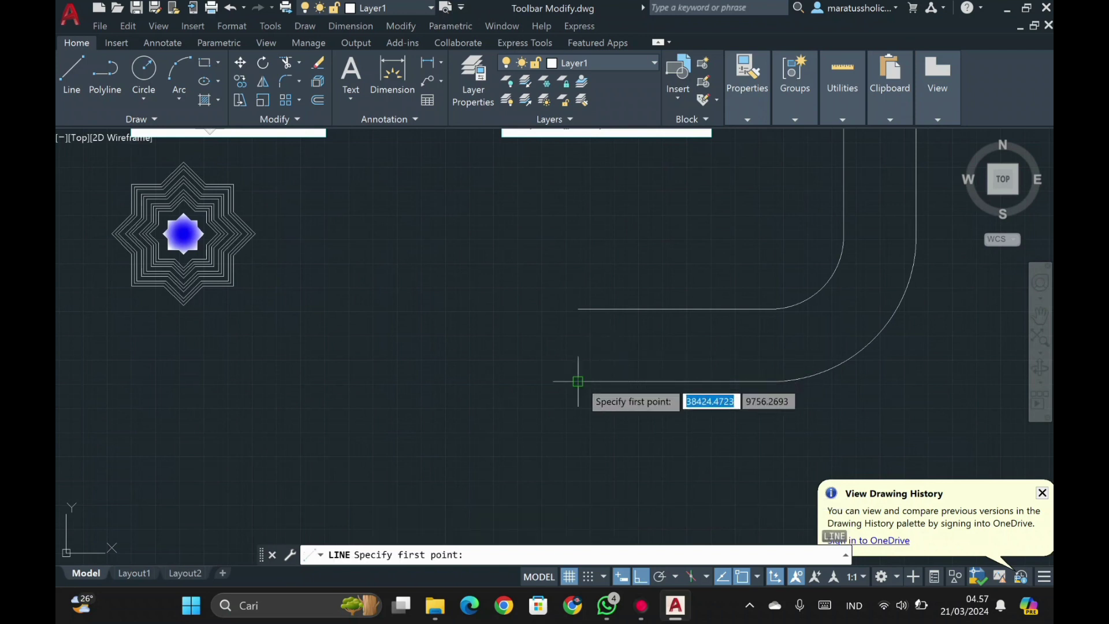
{"action": "left_click", "coordinate": [578, 380]}
{"action": "type", "text": "120"}
{"action": "key", "text": "Return"}
- From the base of the 120 line, draw a 30 line along the polyline and a 90 line upward from its end
{"action": "key", "text": "Return"}
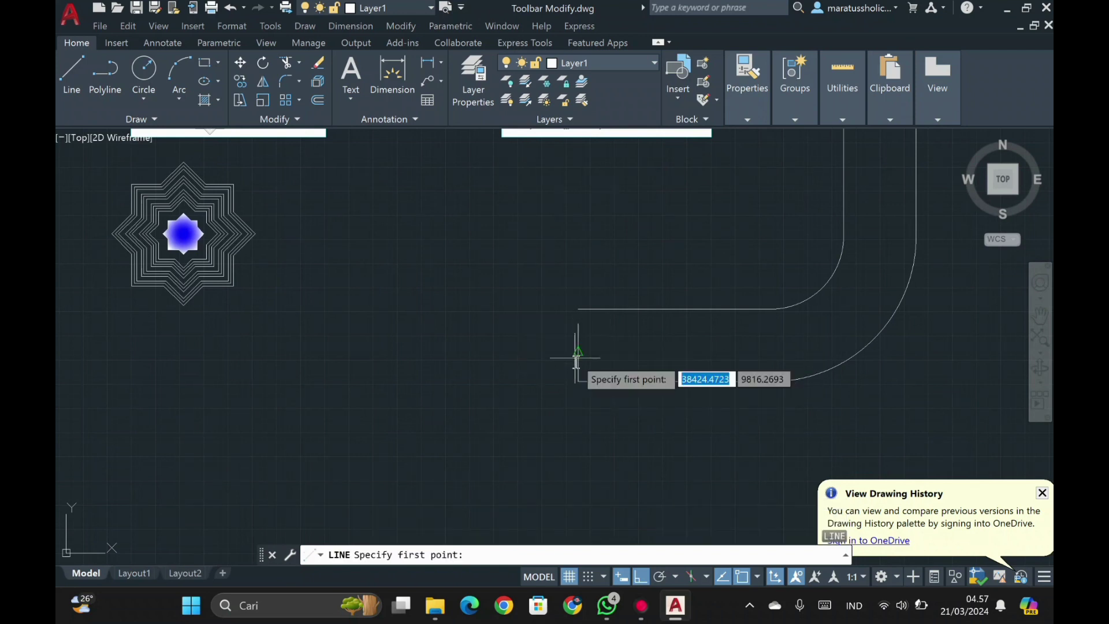
{"action": "left_click", "coordinate": [578, 380]}
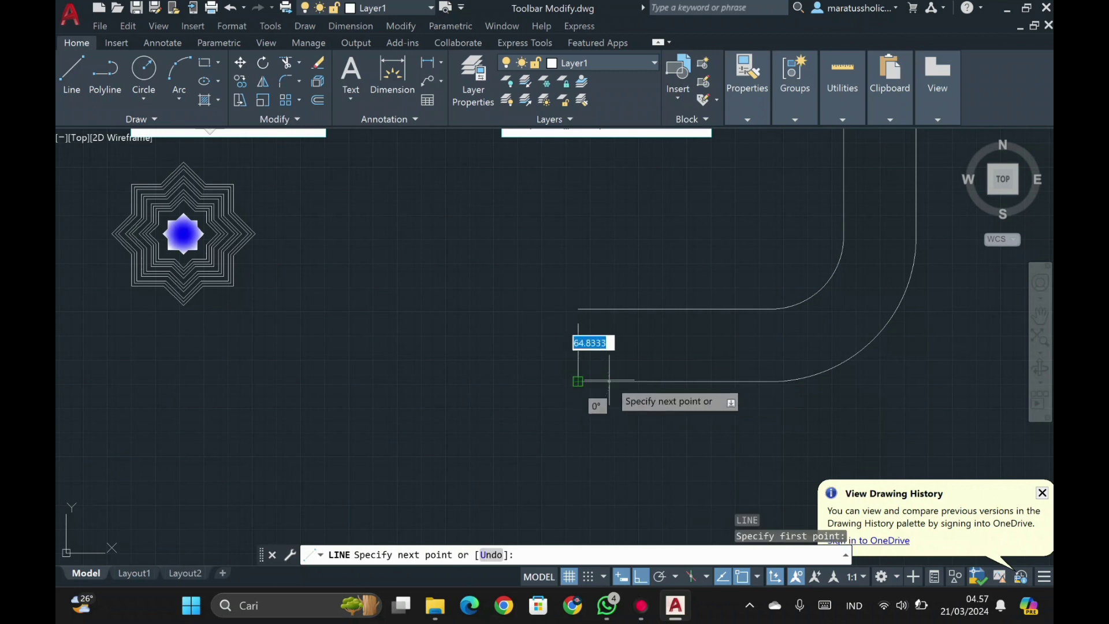
{"action": "type", "text": "30"}
{"action": "key", "text": "Return"}
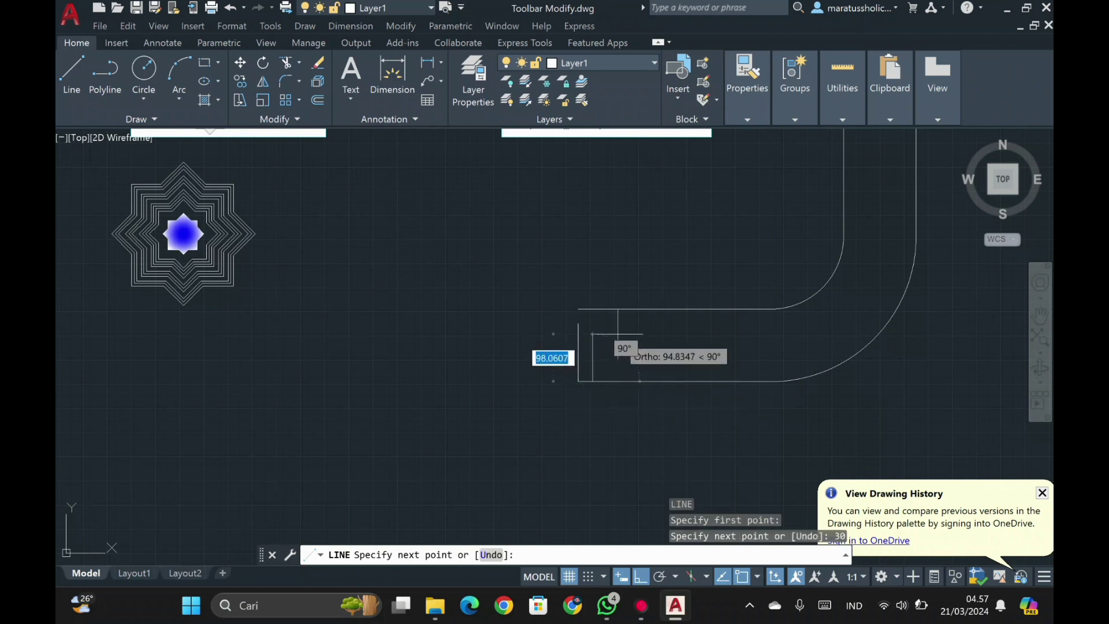
{"action": "type", "text": "90"}
{"action": "key", "text": "Return"}
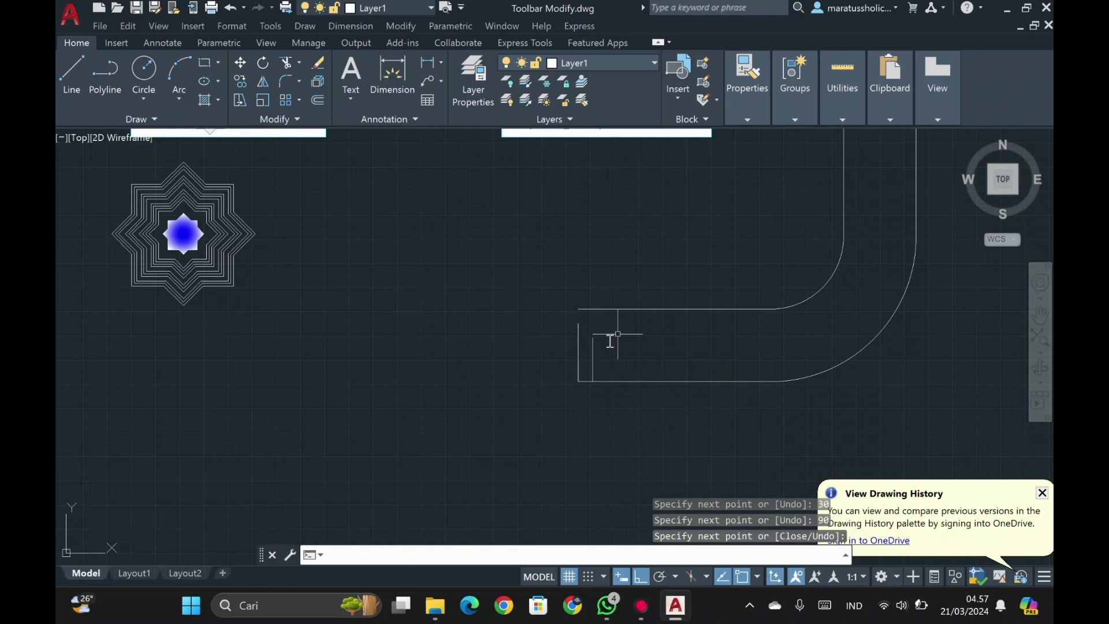
{"action": "key", "text": "Return"}
- Create a path array of the 120, 30 and 90 lines along the outer filleted polyline
{"action": "mouse_move", "coordinate": [638, 353]}
{"action": "left_mouse_down"}
{"action": "mouse_move", "coordinate": [580, 341]}
{"action": "mouse_move", "coordinate": [578, 352]}
{"action": "left_mouse_up"}
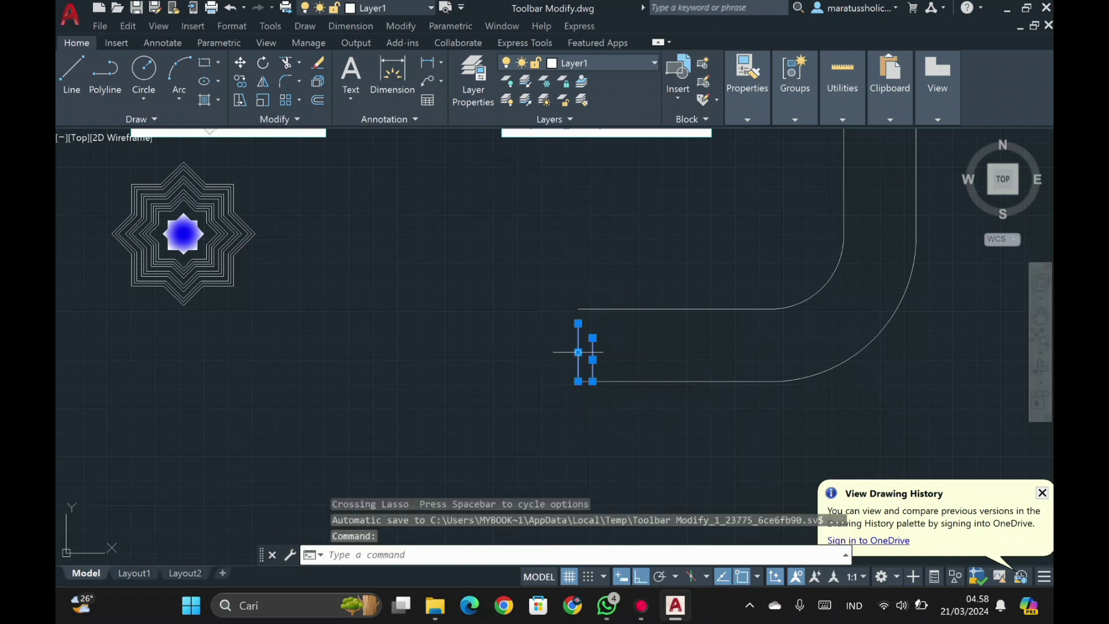
{"action": "left_click", "coordinate": [588, 381]}
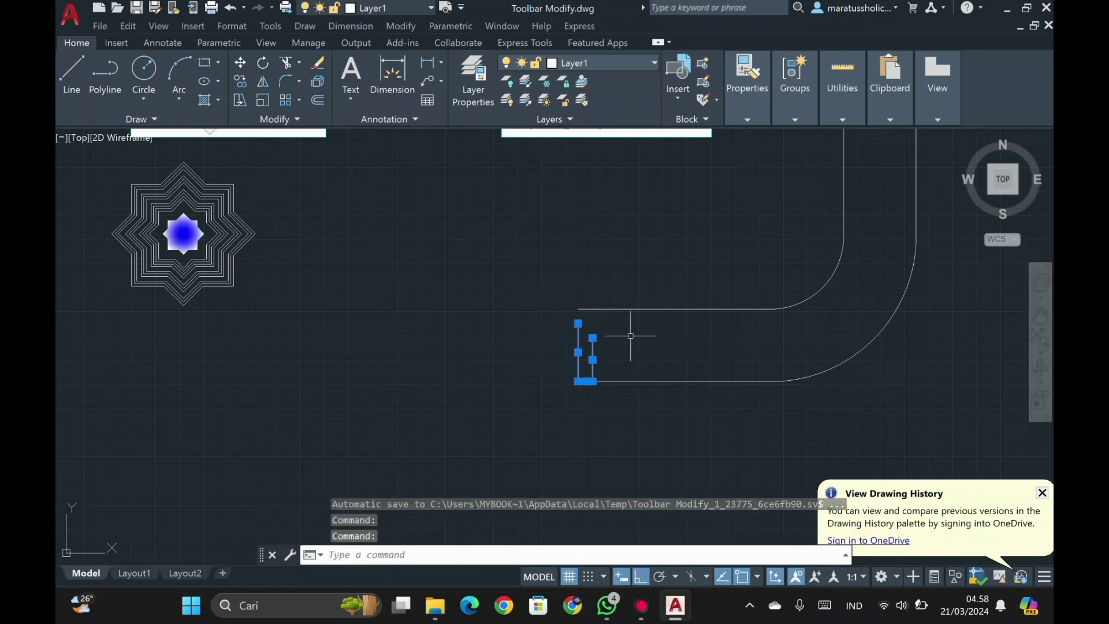
{"action": "left_click", "coordinate": [299, 101]}
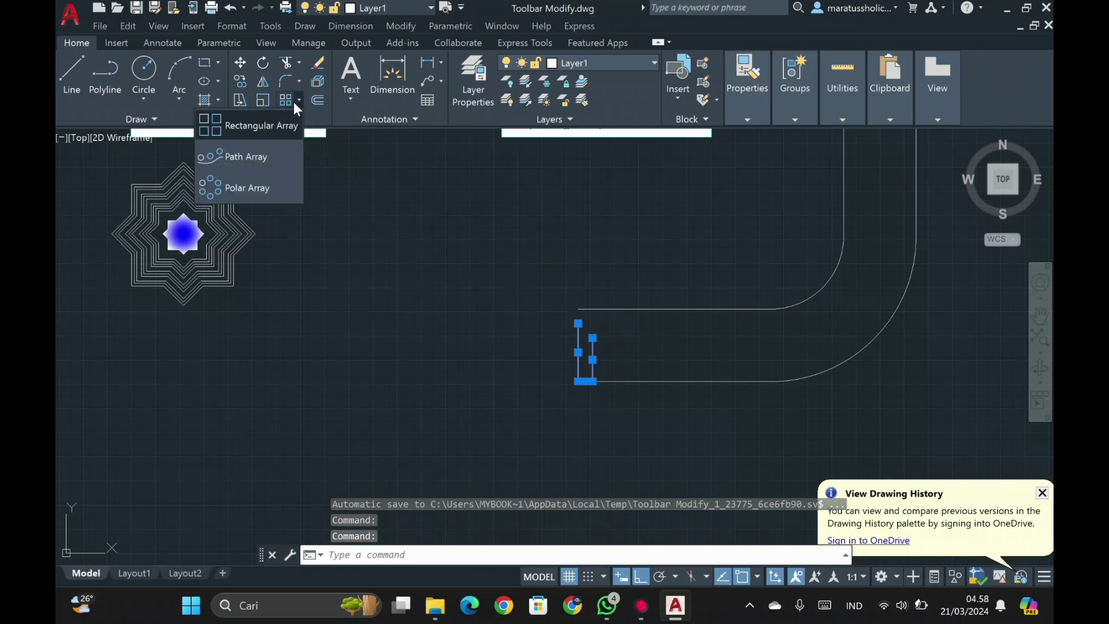
{"action": "left_click", "coordinate": [279, 155]}
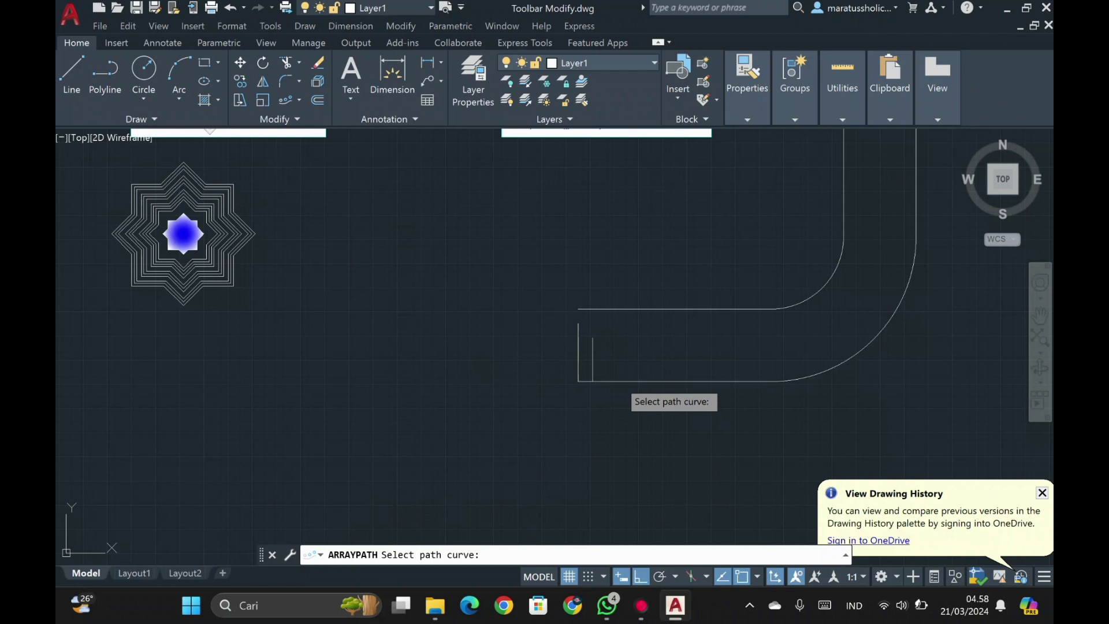
{"action": "left_click", "coordinate": [619, 381]}
{"action": "scroll", "coordinate": [616, 381], "scroll_direction": "down", "scroll_amount": 1}
{"action": "scroll", "coordinate": [765, 355], "scroll_direction": "down", "scroll_amount": 1}
{"action": "scroll", "coordinate": [781, 303], "scroll_direction": "up", "scroll_amount": 3}
{"action": "middle_click_drag", "start_coordinate": [748, 379], "coordinate": [768, 271]}
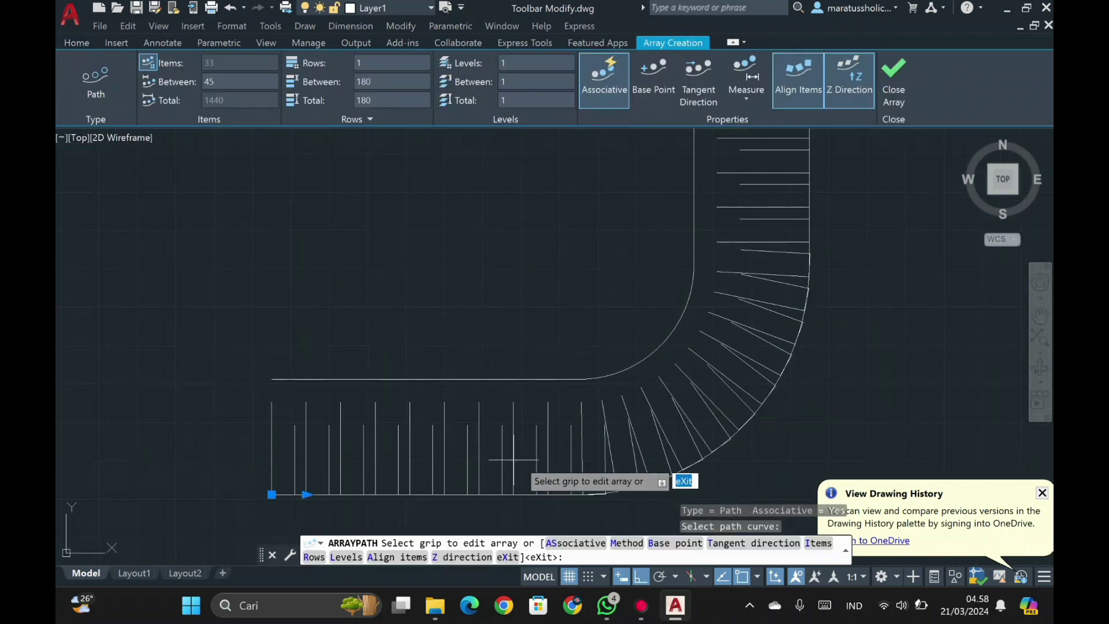
- Set the spacing between the path array items to 60 and finish the array
{"action": "left_click", "coordinate": [256, 81]}
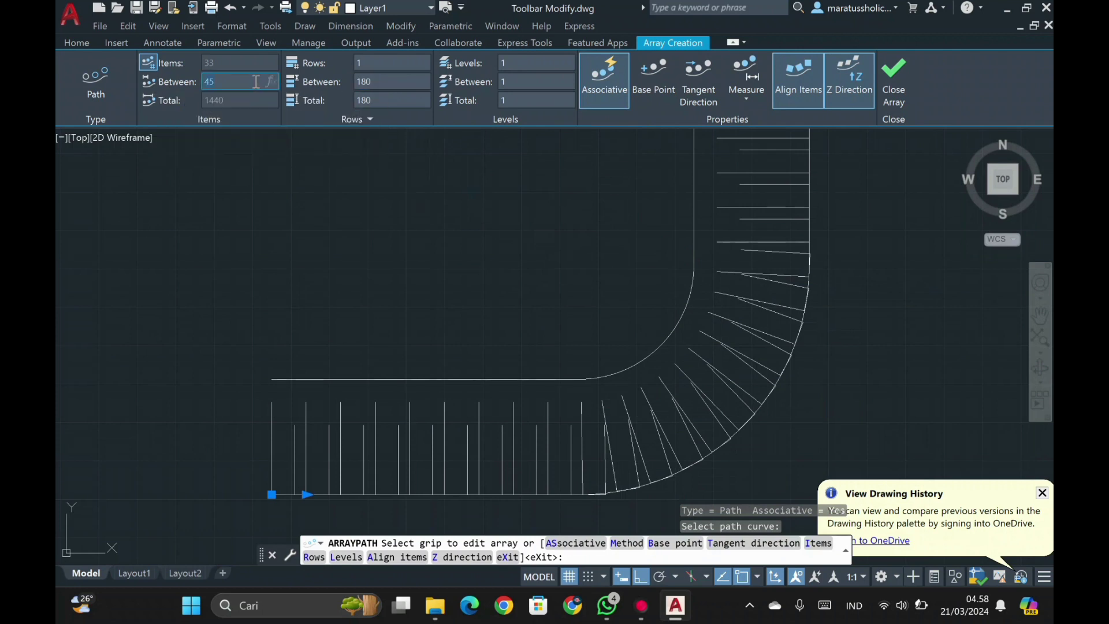
{"action": "key", "text": "Return"}
{"action": "scroll", "coordinate": [569, 271], "scroll_direction": "down", "scroll_amount": 4}
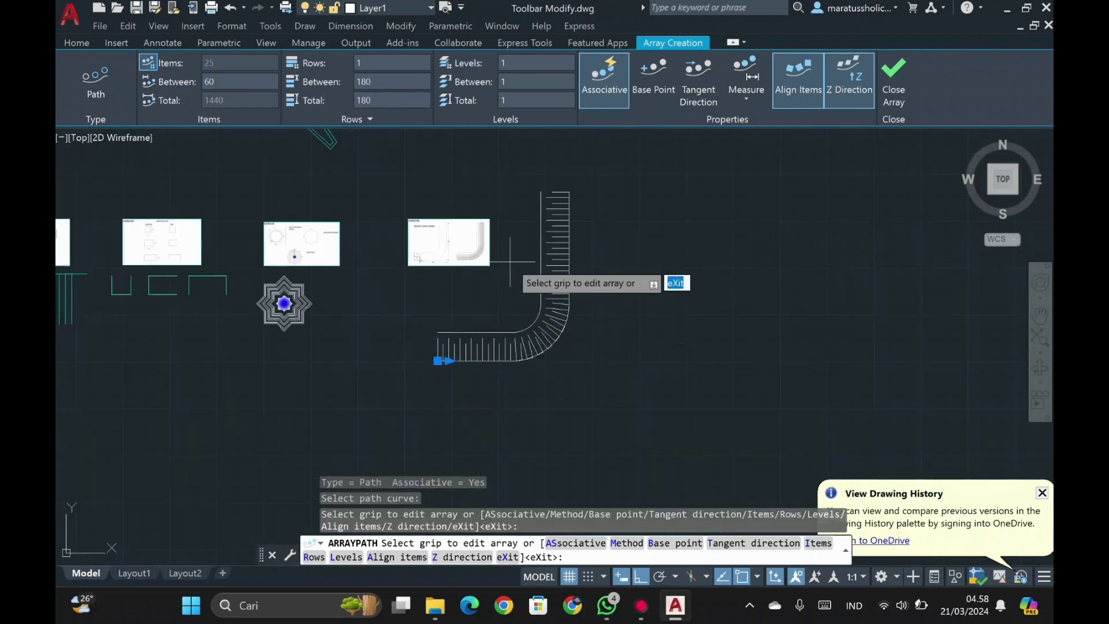
{"action": "key", "text": "Return"}
- Draw a rectangle 210 wide below the Jalusi Kusen array exercise as the frame's outer outline
{"action": "scroll", "coordinate": [319, 245], "scroll_direction": "down", "scroll_amount": 1}
{"action": "middle_click_drag", "start_coordinate": [319, 245], "coordinate": [670, 183]}
{"action": "scroll", "coordinate": [722, 202], "scroll_direction": "down", "scroll_amount": 1}
{"action": "middle_click_drag", "start_coordinate": [392, 332], "coordinate": [722, 289]}
{"action": "middle_click_drag", "start_coordinate": [468, 341], "coordinate": [728, 322]}
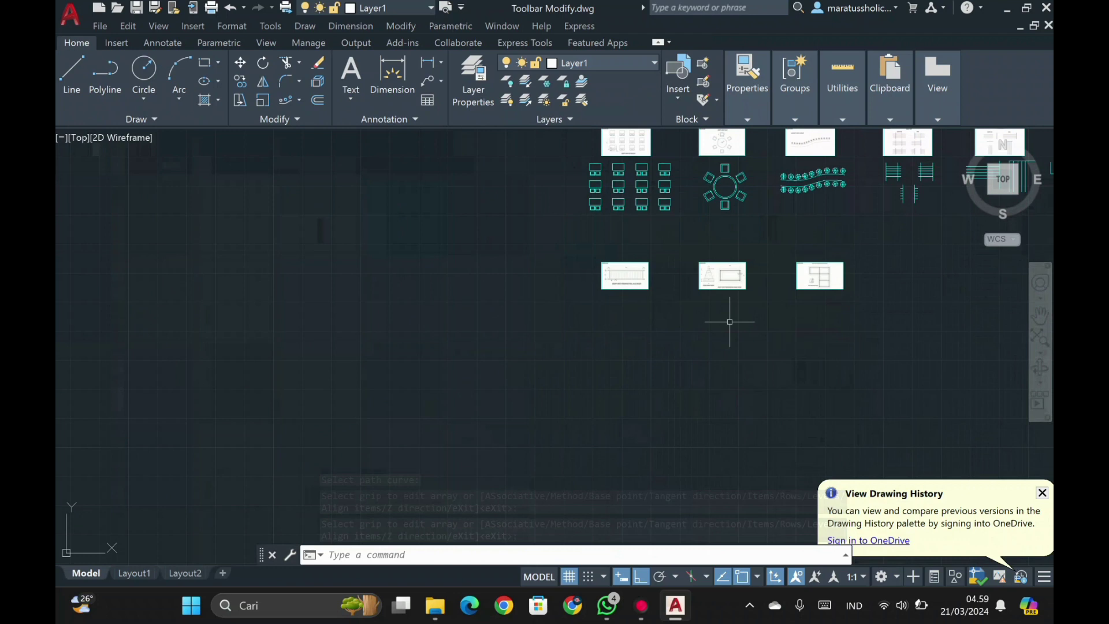
{"action": "scroll", "coordinate": [627, 304], "scroll_direction": "up", "scroll_amount": 2}
{"action": "scroll", "coordinate": [626, 300], "scroll_direction": "up", "scroll_amount": 1}
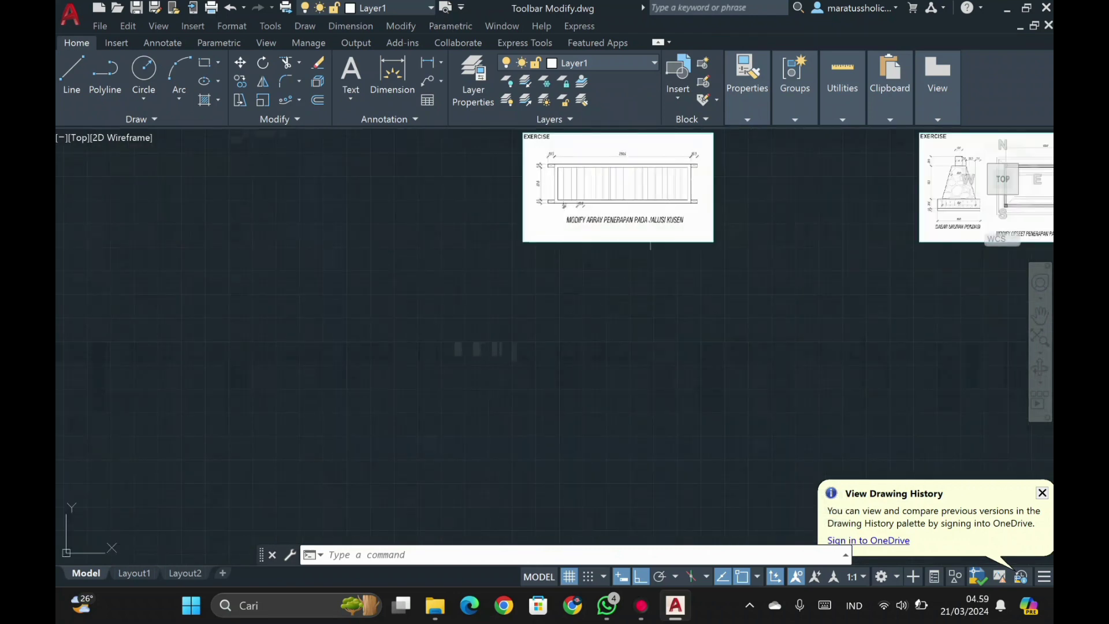
{"action": "scroll", "coordinate": [651, 221], "scroll_direction": "up", "scroll_amount": 1}
{"action": "middle_click_drag", "start_coordinate": [651, 221], "coordinate": [619, 286]}
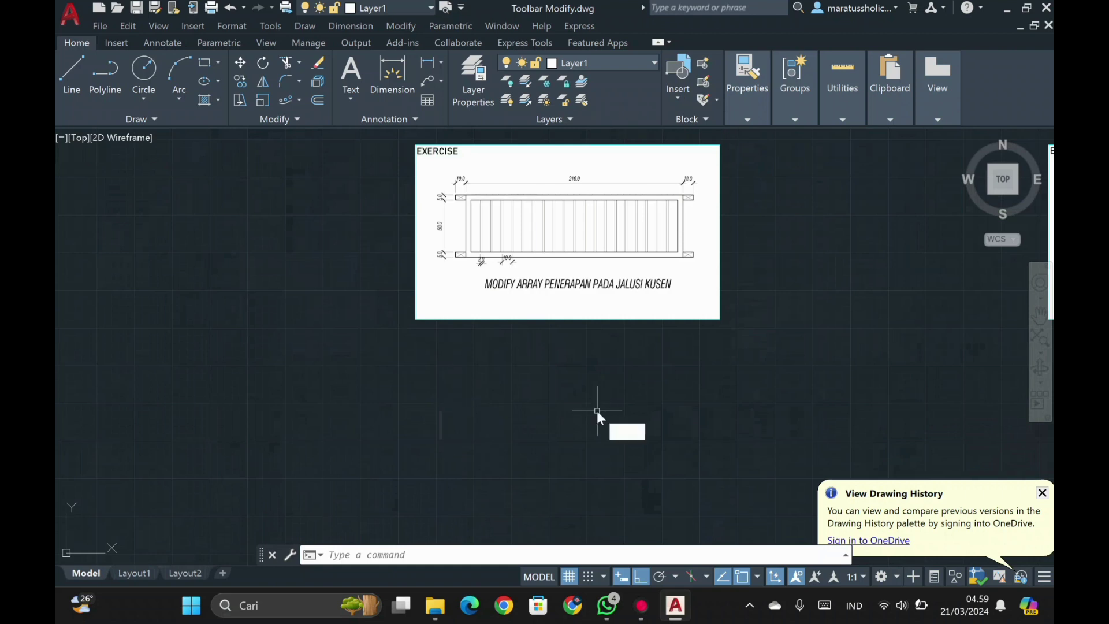
{"action": "key", "text": "Return"}
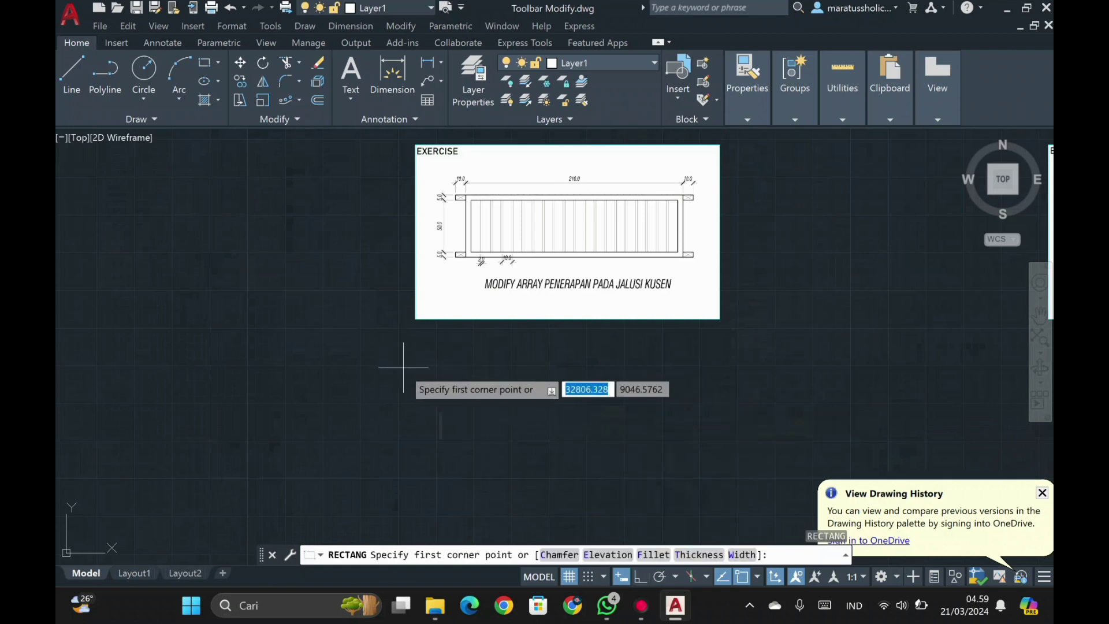
{"action": "left_click", "coordinate": [414, 465]}
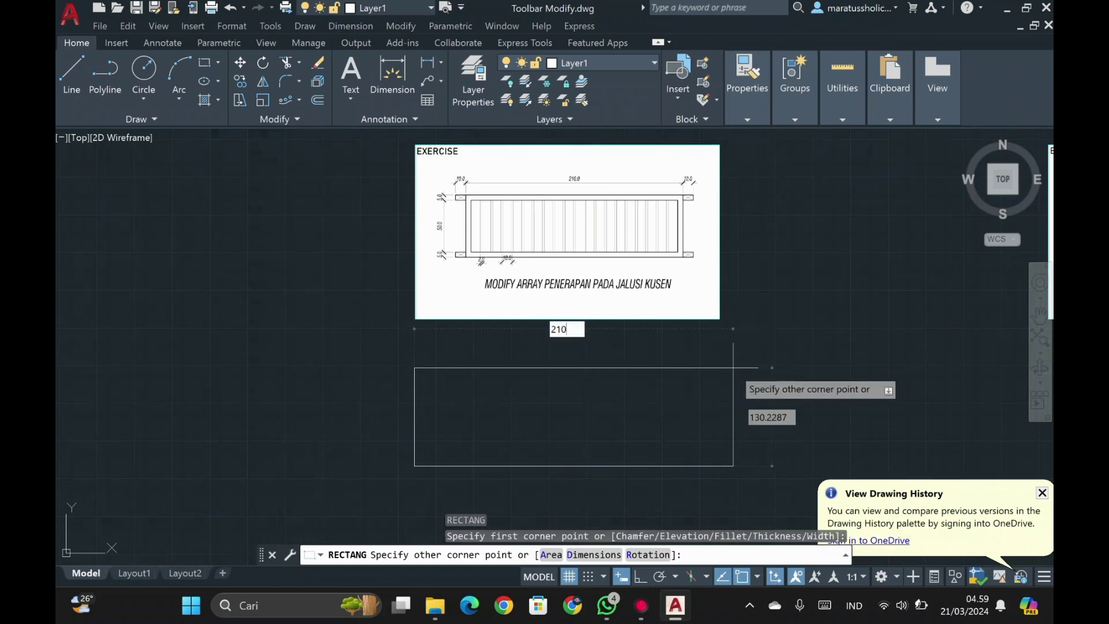
{"action": "type", "text": "210"}
{"action": "key", "text": "Tab"}
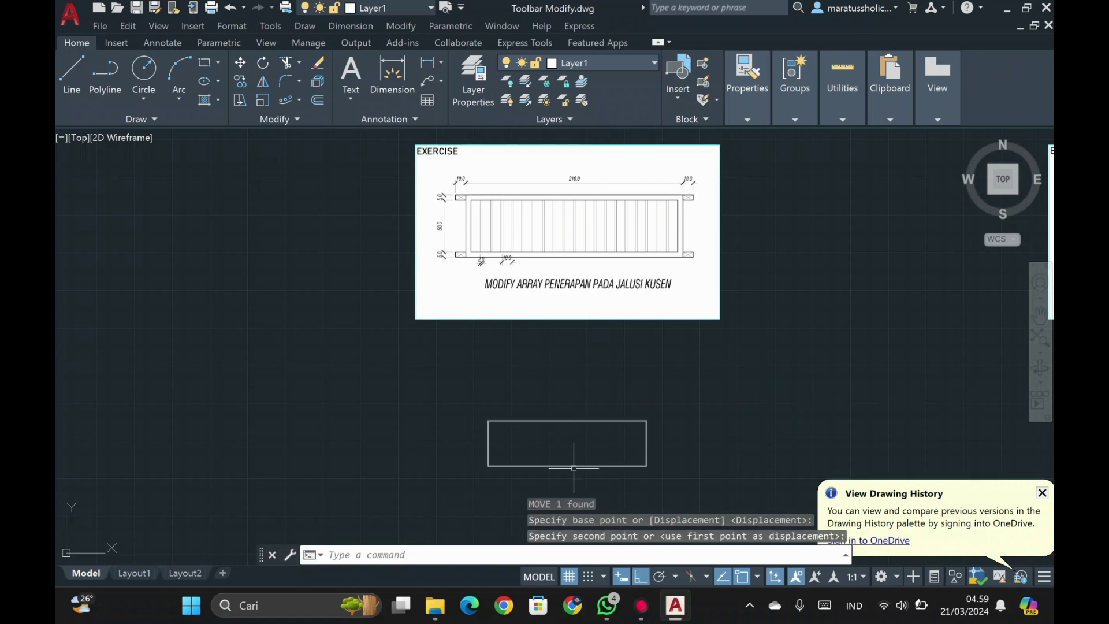
- Move the frame rectangle straight up, closer to the Jalusi Kusen exercise sheet
{"action": "left_click", "coordinate": [583, 421]}
{"action": "type", "text": "m"}
{"action": "key", "text": "Return"}
{"action": "left_click", "coordinate": [568, 421]}
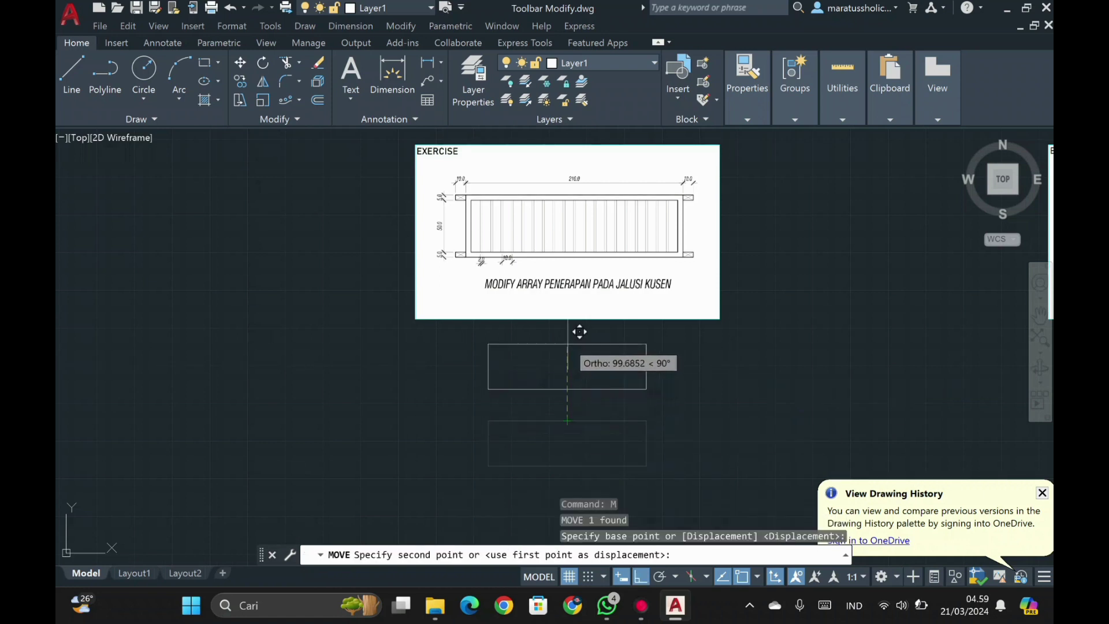
{"action": "left_click", "coordinate": [578, 359]}
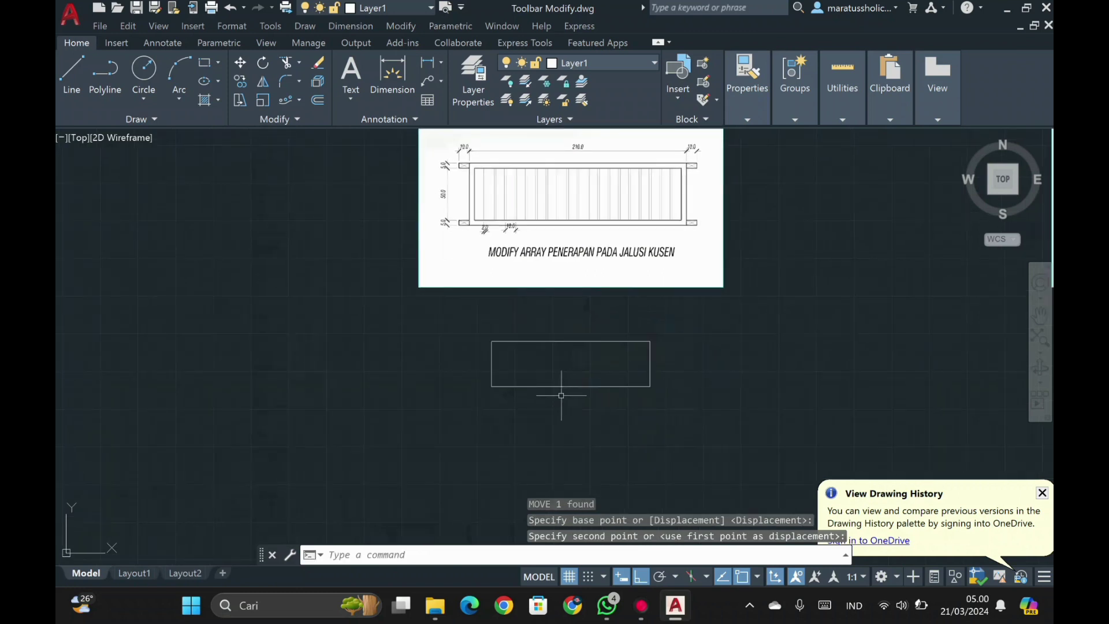
- Offset the frame rectangle inward by 5 and end the Offset command
{"action": "left_click_drag", "start_coordinate": [733, 423], "coordinate": [516, 396]}
{"action": "key", "text": "Return"}
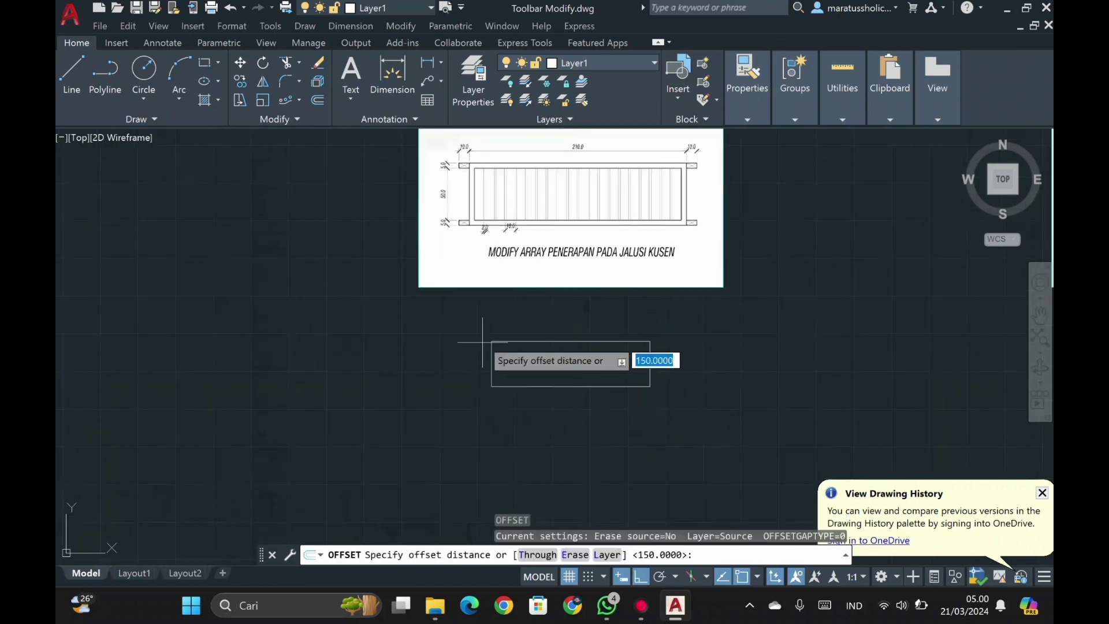
{"action": "left_click", "coordinate": [491, 341]}
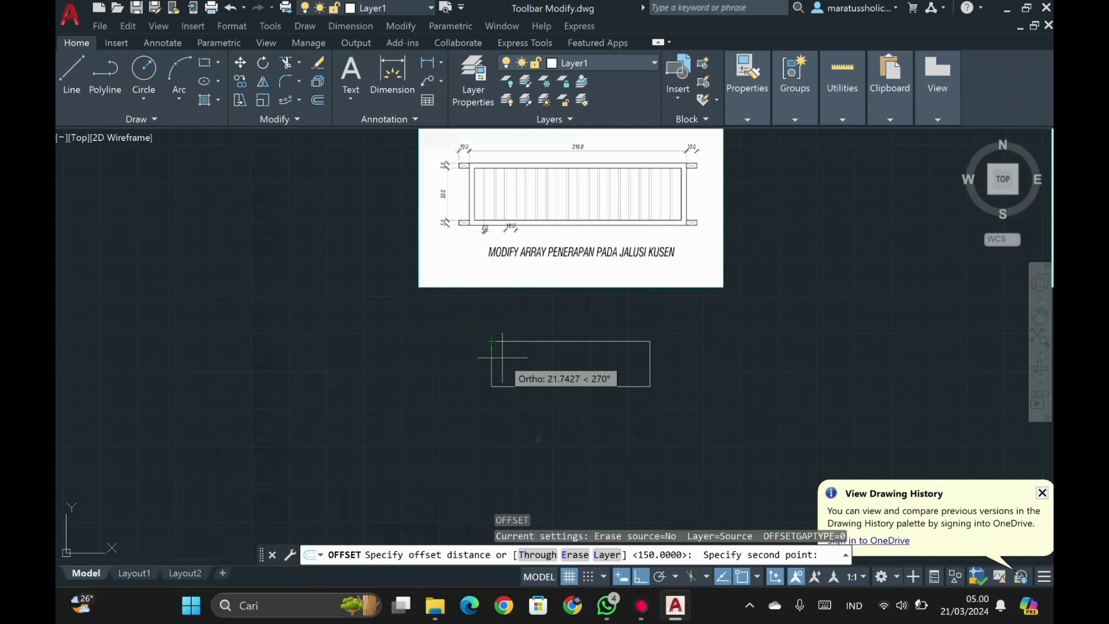
{"action": "type", "text": "5"}
{"action": "key", "text": "Return"}
{"action": "left_click", "coordinate": [503, 358]}
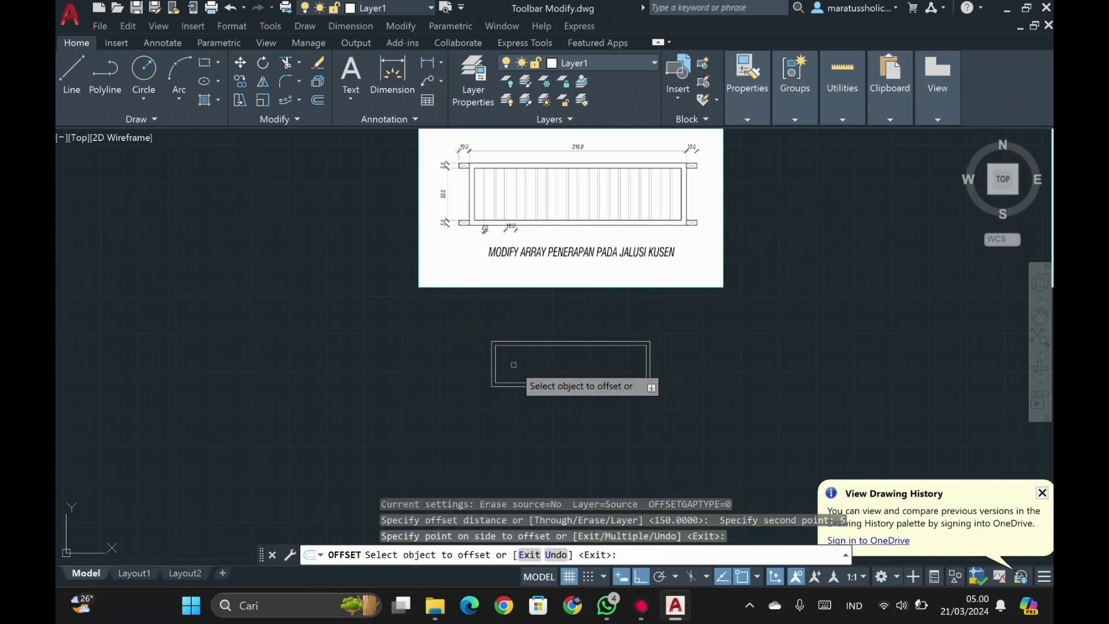
{"action": "key", "text": "Return"}
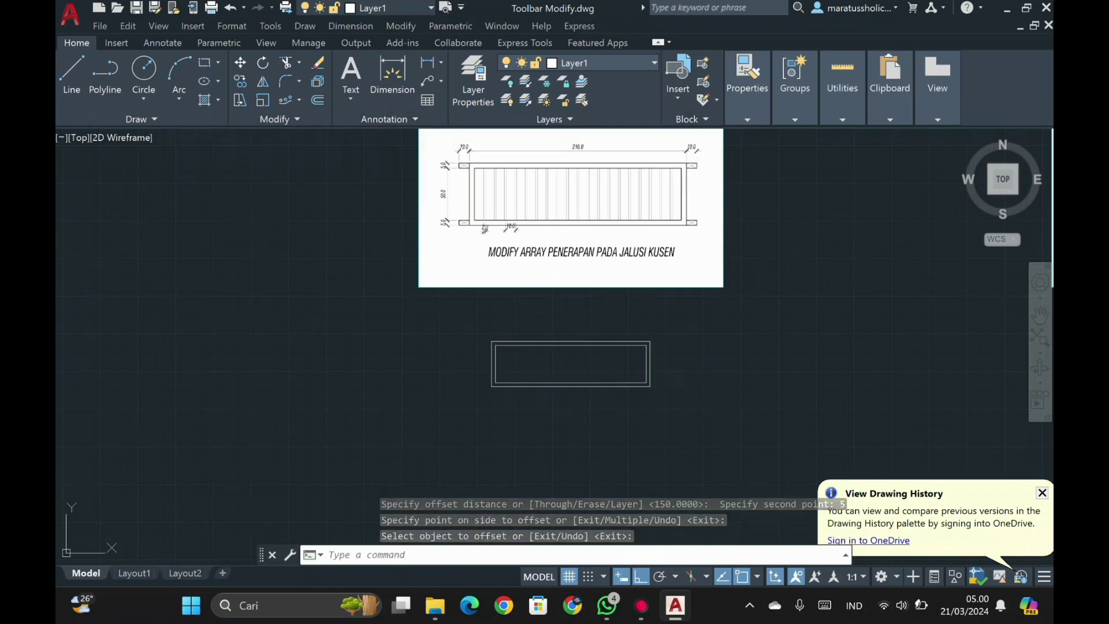
- Draw a 10 x 5 rectangle in the empty space to the right of the frame
{"action": "scroll", "coordinate": [668, 390], "scroll_direction": "up", "scroll_amount": 2}
{"action": "type", "text": "REC"}
{"action": "key", "text": "Return"}
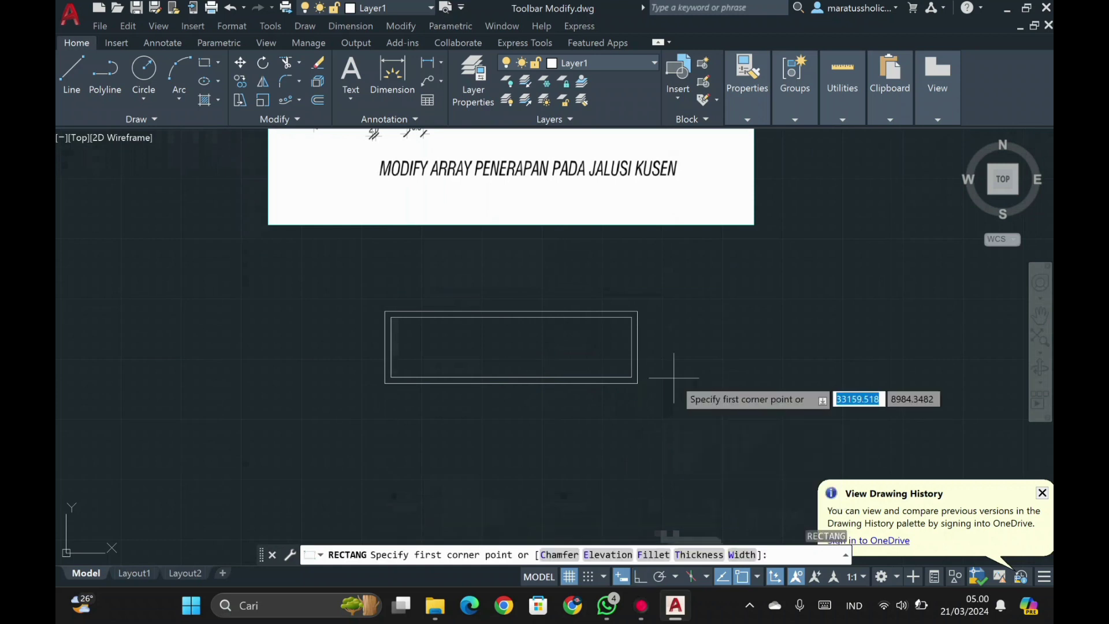
{"action": "scroll", "coordinate": [669, 376], "scroll_direction": "down", "scroll_amount": 4}
{"action": "scroll", "coordinate": [692, 369], "scroll_direction": "up", "scroll_amount": 4}
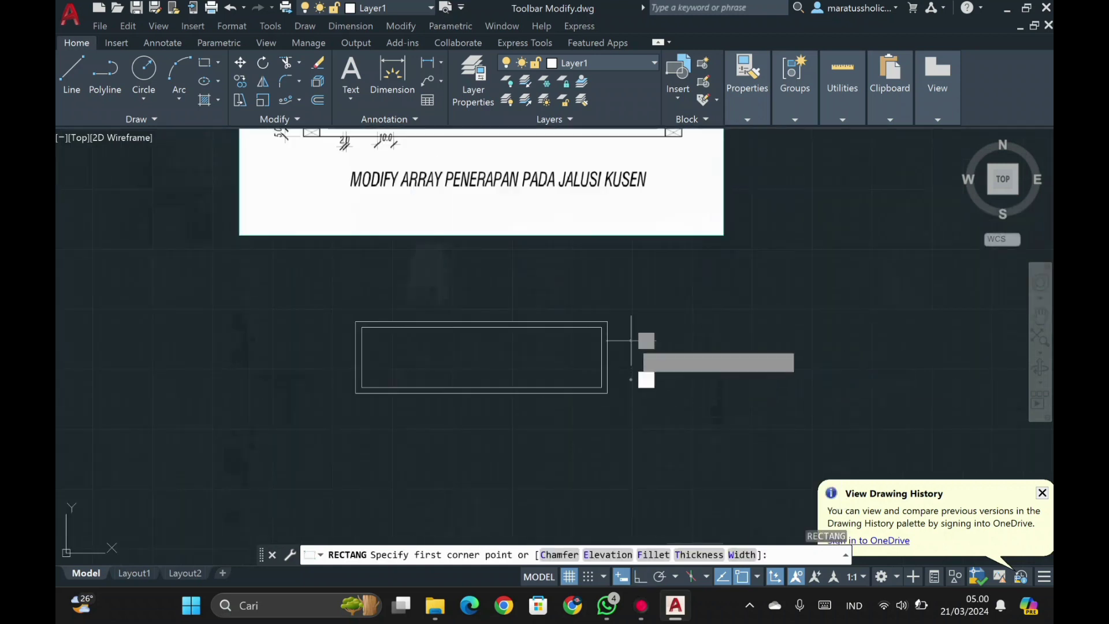
{"action": "left_click", "coordinate": [630, 340]}
{"action": "type", "text": "10,5"}
{"action": "key", "text": "Return"}
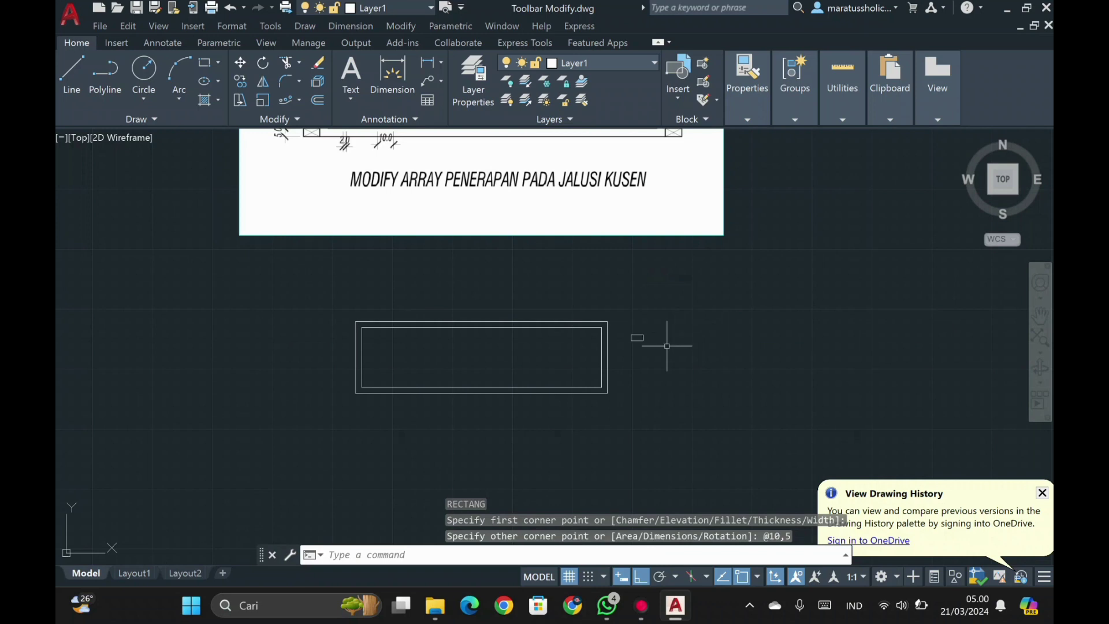
- Move the 10 x 5 rectangle so its upper-left corner meets the frame's upper-right outer corner
{"action": "left_click_drag", "start_coordinate": [629, 342], "coordinate": [633, 334]}
{"action": "type", "text": "m"}
{"action": "key", "text": "Return"}
{"action": "scroll", "coordinate": [629, 346], "scroll_direction": "up", "scroll_amount": 2}
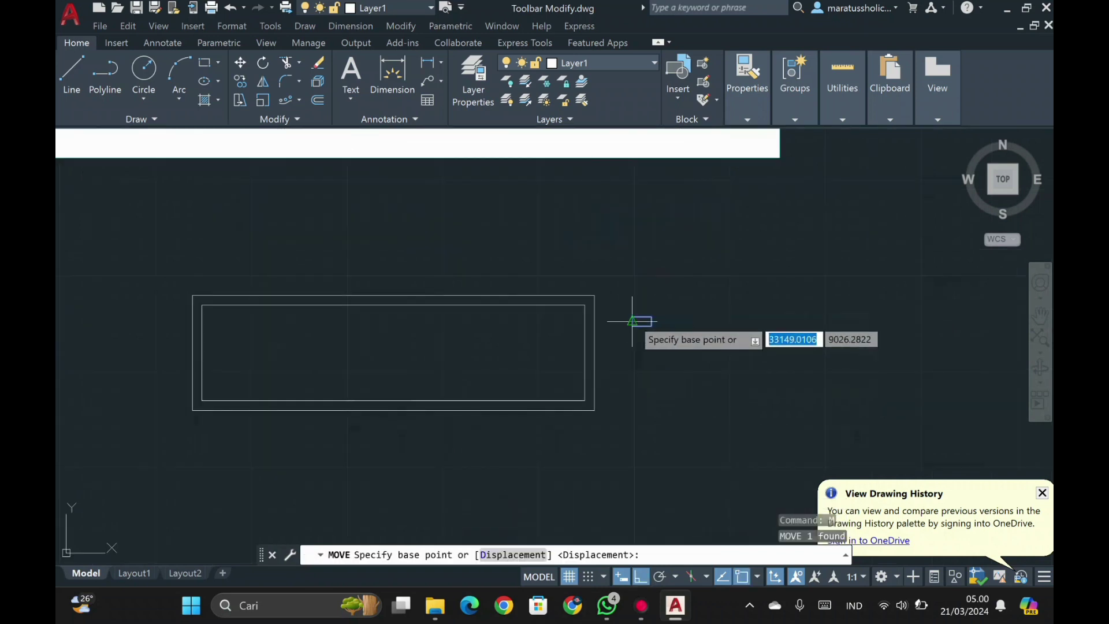
{"action": "left_click", "coordinate": [594, 296]}
{"action": "left_click", "coordinate": [594, 295]}
- Copy the 10 x 5 rectangle from the frame's upper-right corner to its lower-right outer corner
{"action": "left_click", "coordinate": [616, 309]}
{"action": "left_click", "coordinate": [604, 300]}
{"action": "type", "text": "m"}
{"action": "key", "text": "Return"}
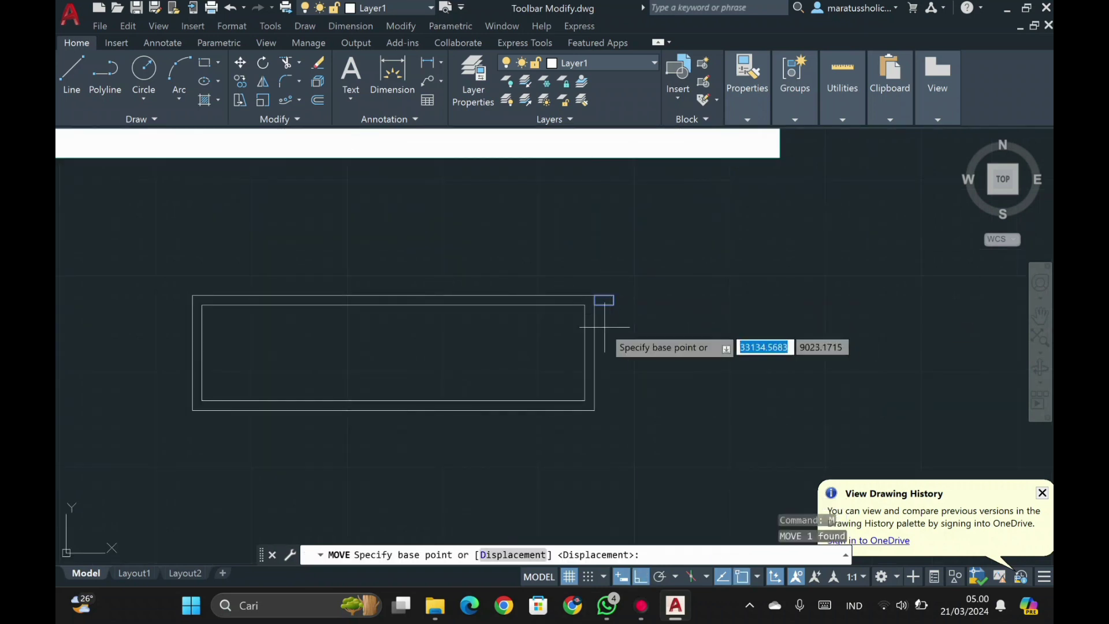
{"action": "key", "text": "Escape"}
{"action": "type", "text": "co"}
{"action": "key", "text": "Return"}
{"action": "left_click", "coordinate": [594, 304]}
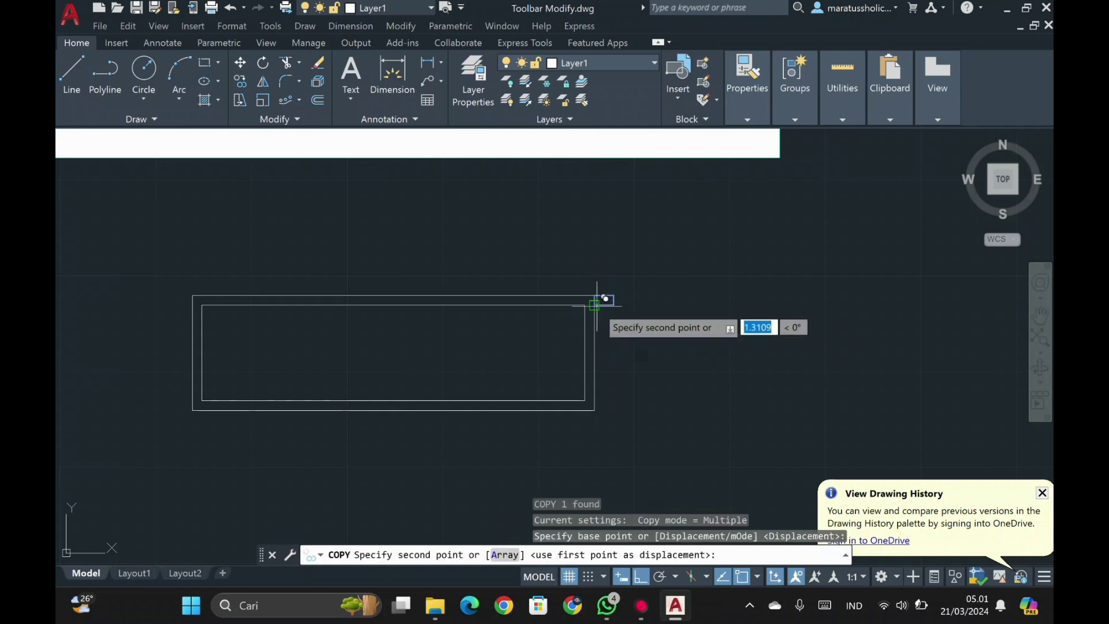
{"action": "left_click", "coordinate": [594, 410]}
{"action": "key", "text": "Escape"}
{"action": "left_click_drag", "start_coordinate": [616, 419], "coordinate": [608, 400]}
{"action": "type", "text": "co"}
{"action": "key", "text": "Return"}
{"action": "left_click", "coordinate": [604, 410]}
{"action": "key", "text": "Escape"}
{"action": "key", "text": "ctrl+z"}
- Copy the lower-right 10 x 5 rectangle to the outside of the frame's upper-left and lower-left corners
{"action": "type", "text": "co"}
{"action": "key", "text": "Return"}
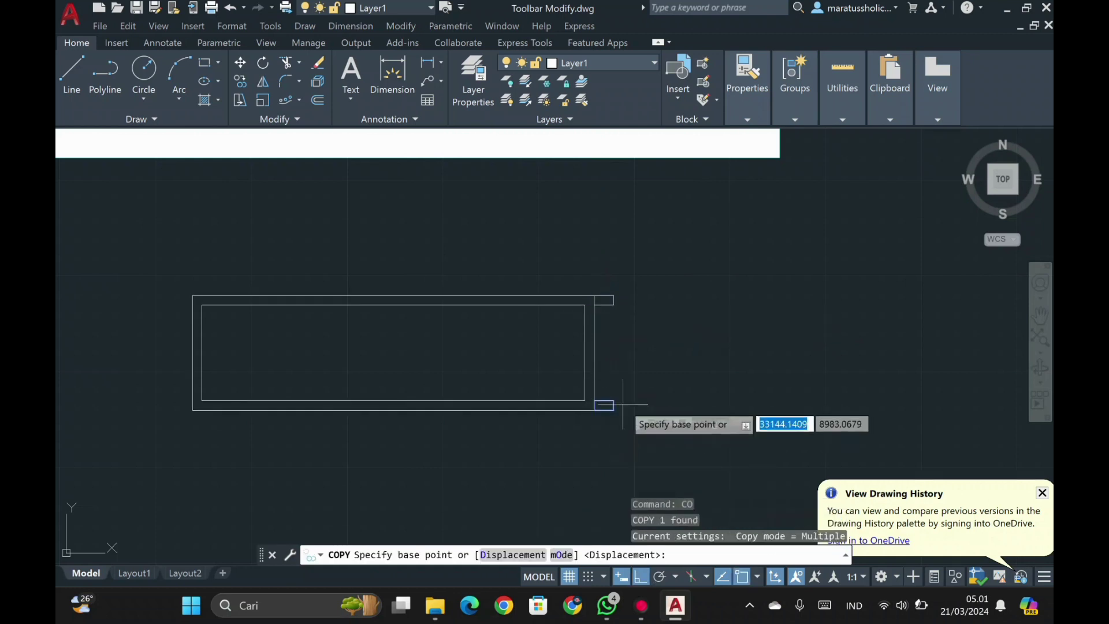
{"action": "left_click", "coordinate": [614, 400]}
{"action": "left_click", "coordinate": [193, 296]}
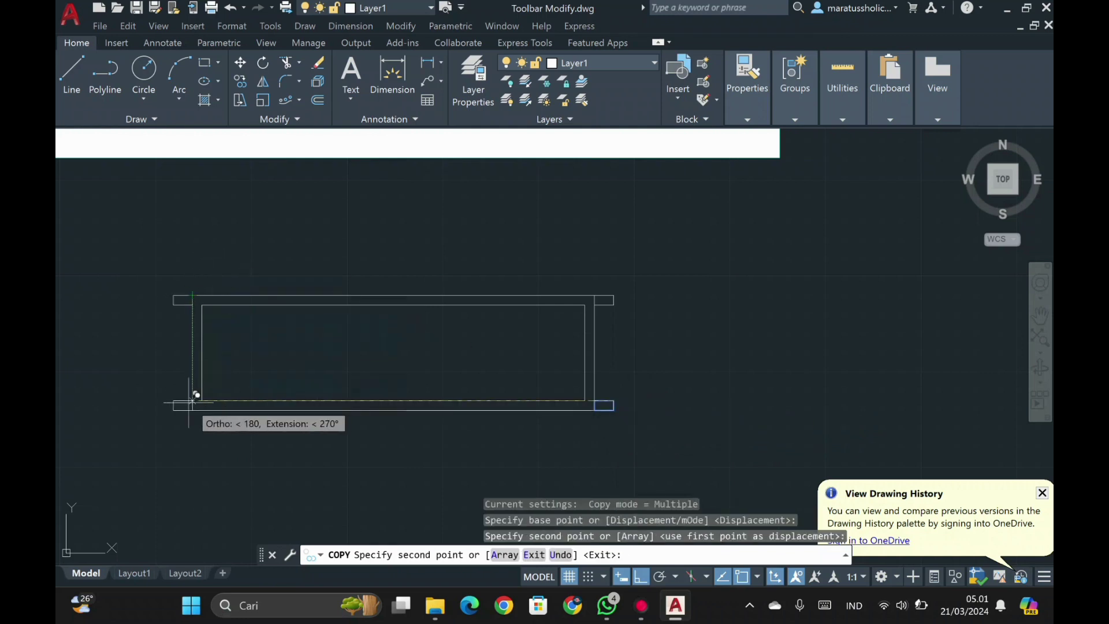
{"action": "left_click", "coordinate": [193, 400]}
{"action": "key", "text": "Return"}
{"action": "scroll", "coordinate": [301, 390], "scroll_direction": "down", "scroll_amount": 4}
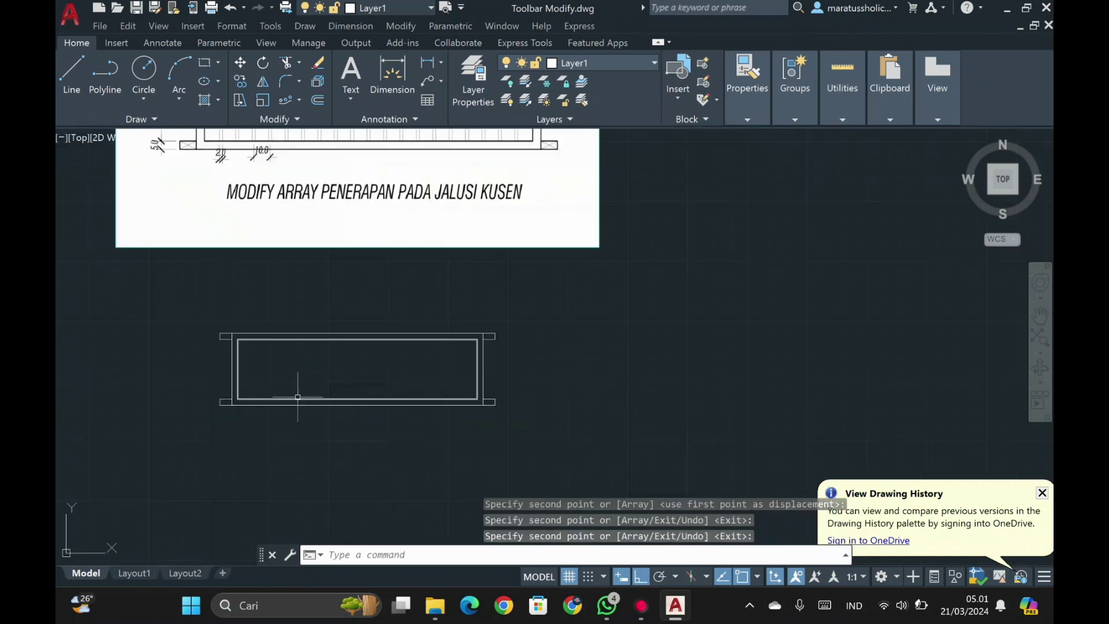
- Begin the first slat polyline at the inner frame's lower-left corner with a 10-unit segment to the right along the inner edge
{"action": "scroll", "coordinate": [312, 391], "scroll_direction": "down", "scroll_amount": 1}
{"action": "scroll", "coordinate": [275, 272], "scroll_direction": "up", "scroll_amount": 3}
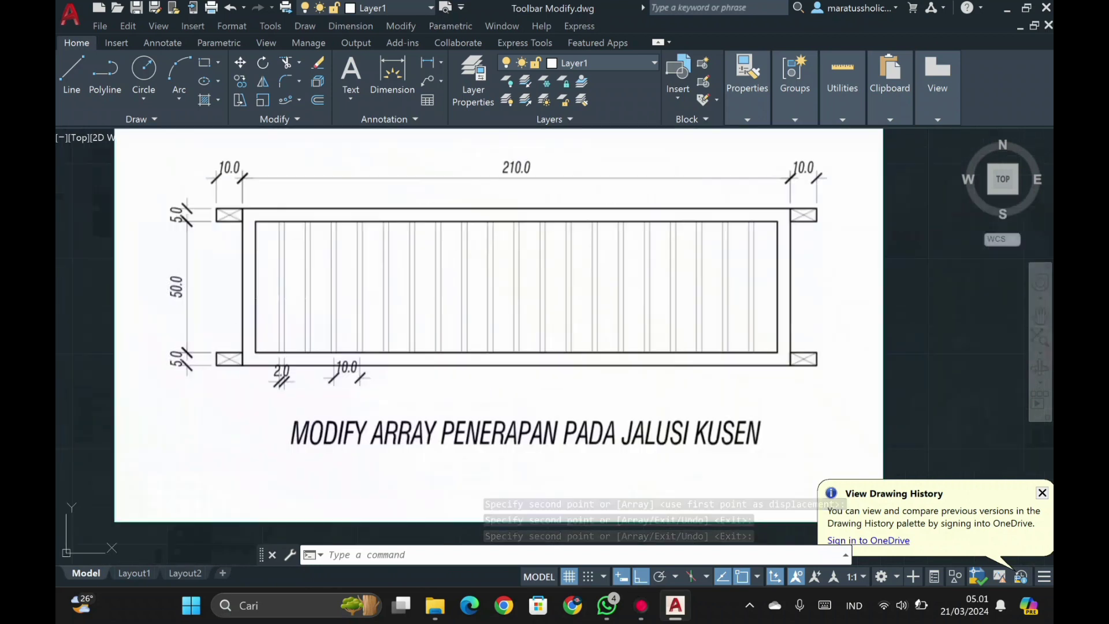
{"action": "scroll", "coordinate": [388, 298], "scroll_direction": "down", "scroll_amount": 4}
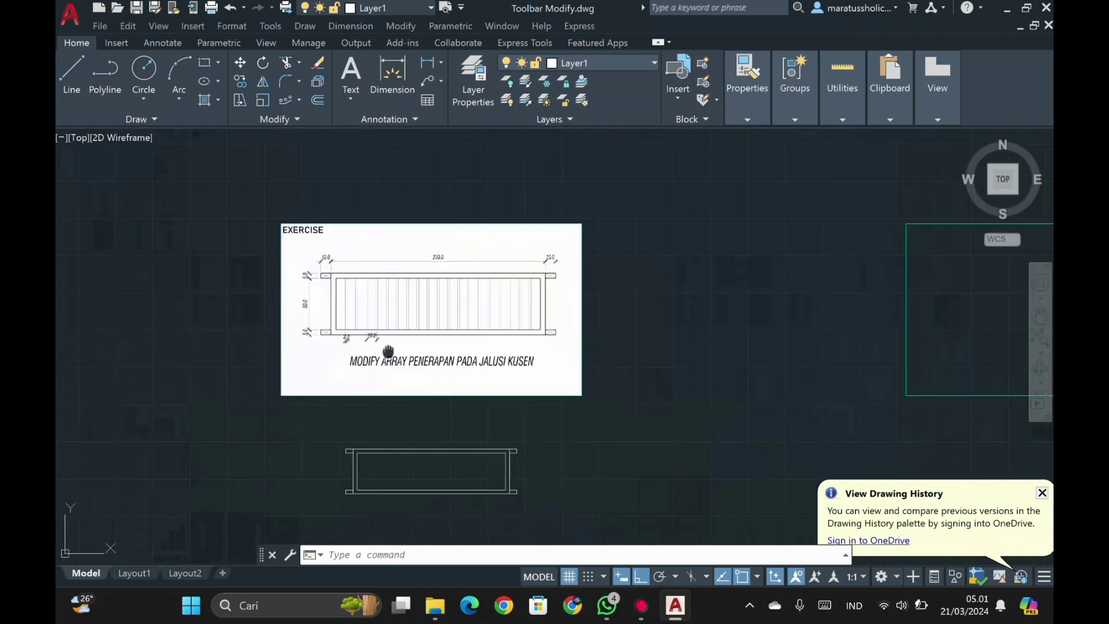
{"action": "middle_click_drag", "start_coordinate": [389, 346], "coordinate": [388, 289]}
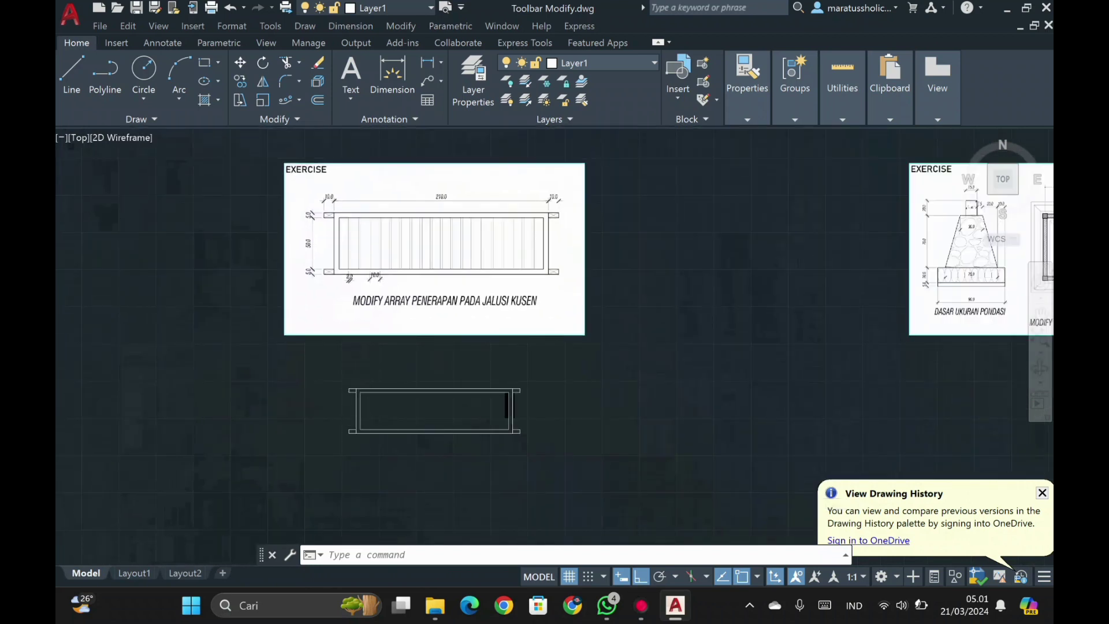
{"action": "scroll", "coordinate": [374, 430], "scroll_direction": "up", "scroll_amount": 7}
{"action": "scroll", "coordinate": [373, 430], "scroll_direction": "down", "scroll_amount": 6}
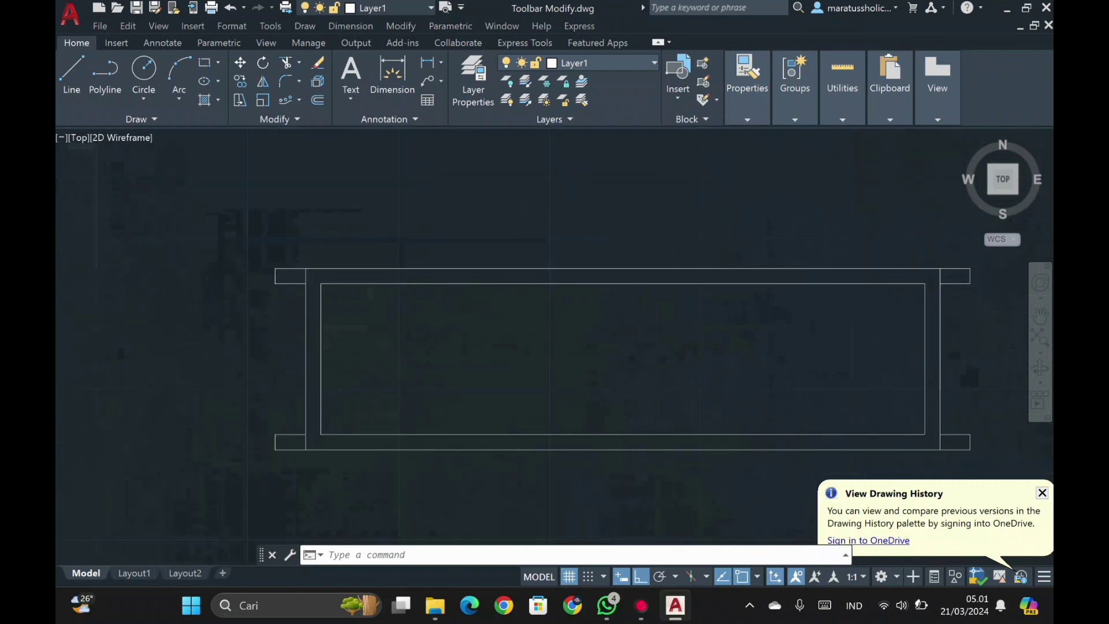
{"action": "scroll", "coordinate": [375, 430], "scroll_direction": "up", "scroll_amount": 2}
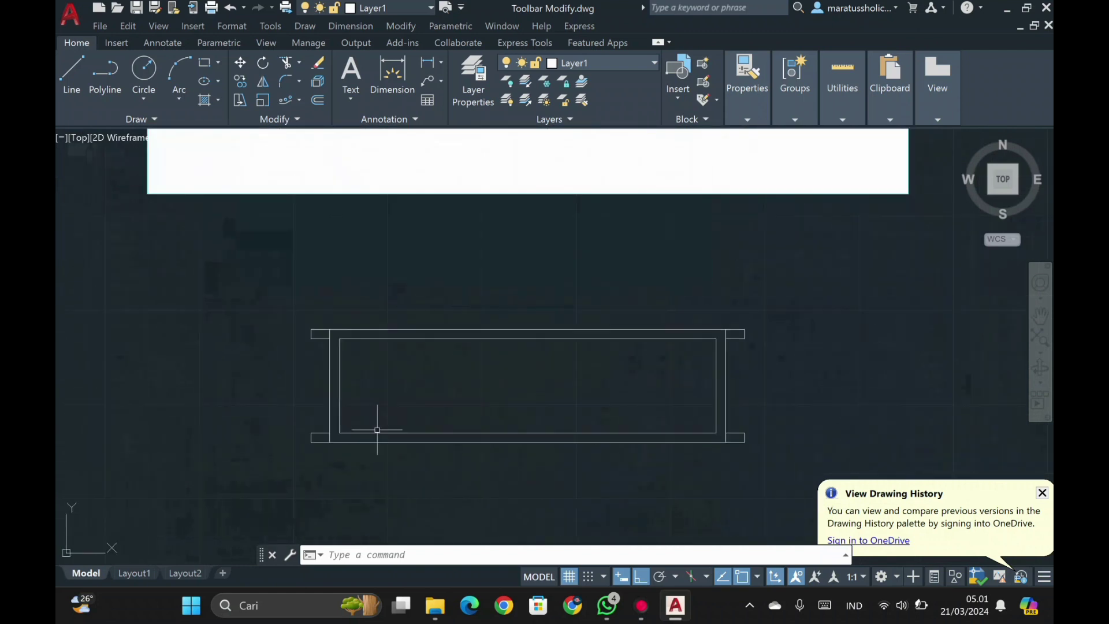
{"action": "type", "text": "pl"}
{"action": "key", "text": "Return"}
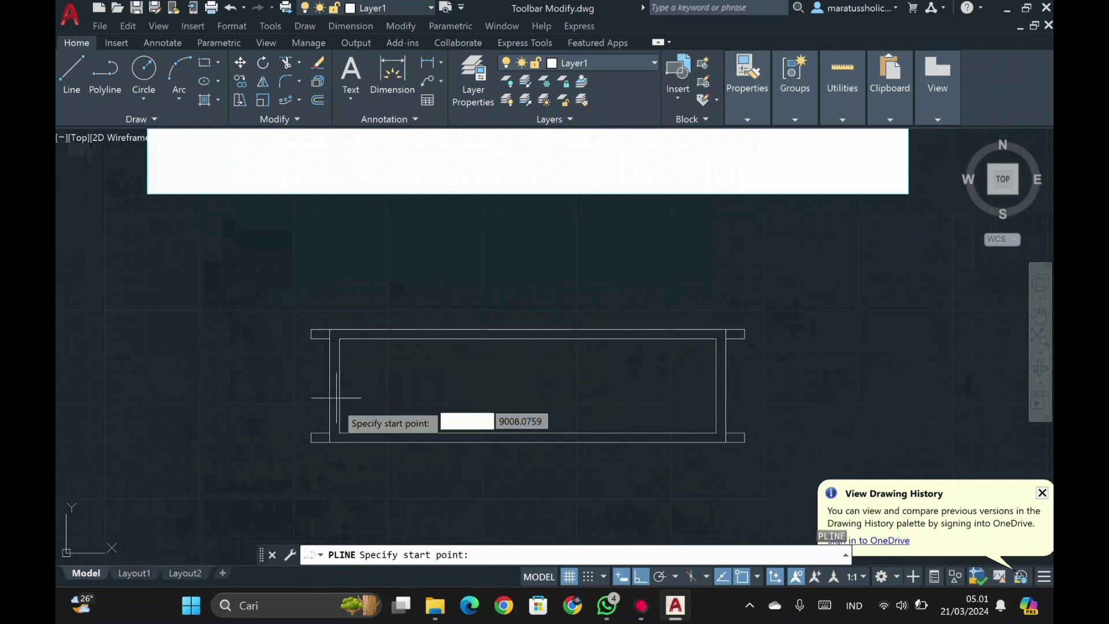
{"action": "left_click", "coordinate": [341, 430]}
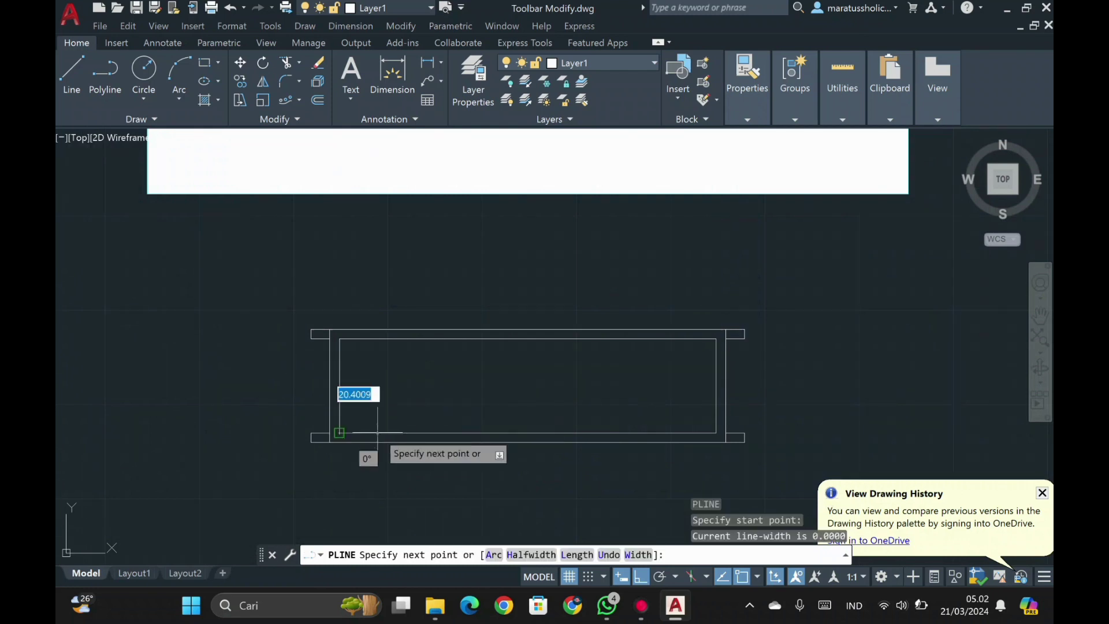
{"action": "type", "text": "10"}
{"action": "key", "text": "Return"}
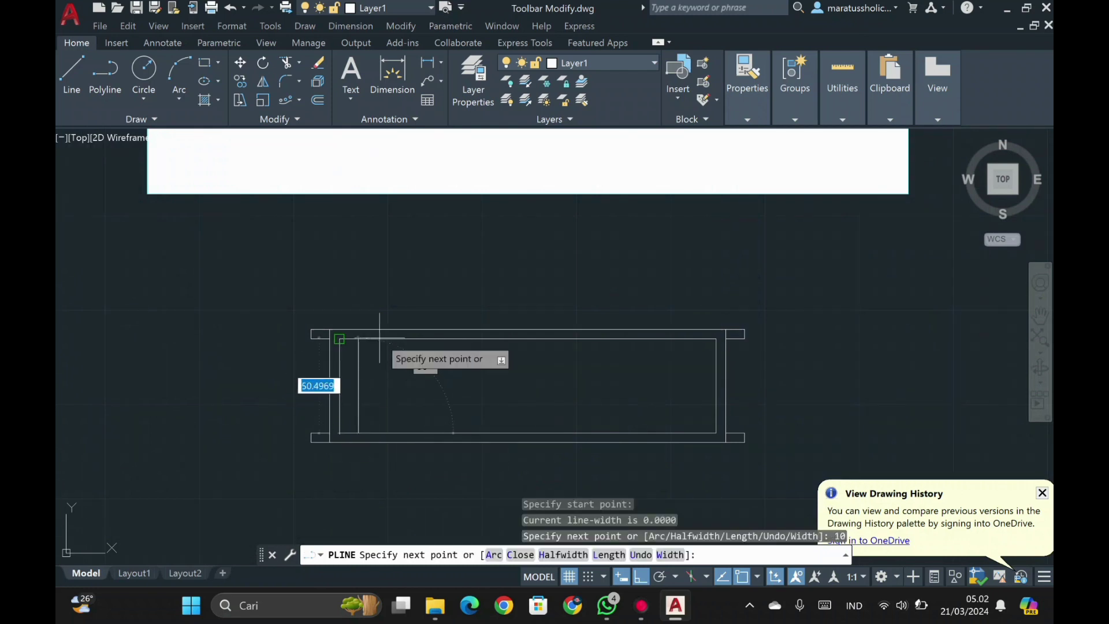
- Continue the slat polyline 50 up, 2 to the right and 50 down, and close it
{"action": "type", "text": "50"}
{"action": "key", "text": "Return"}
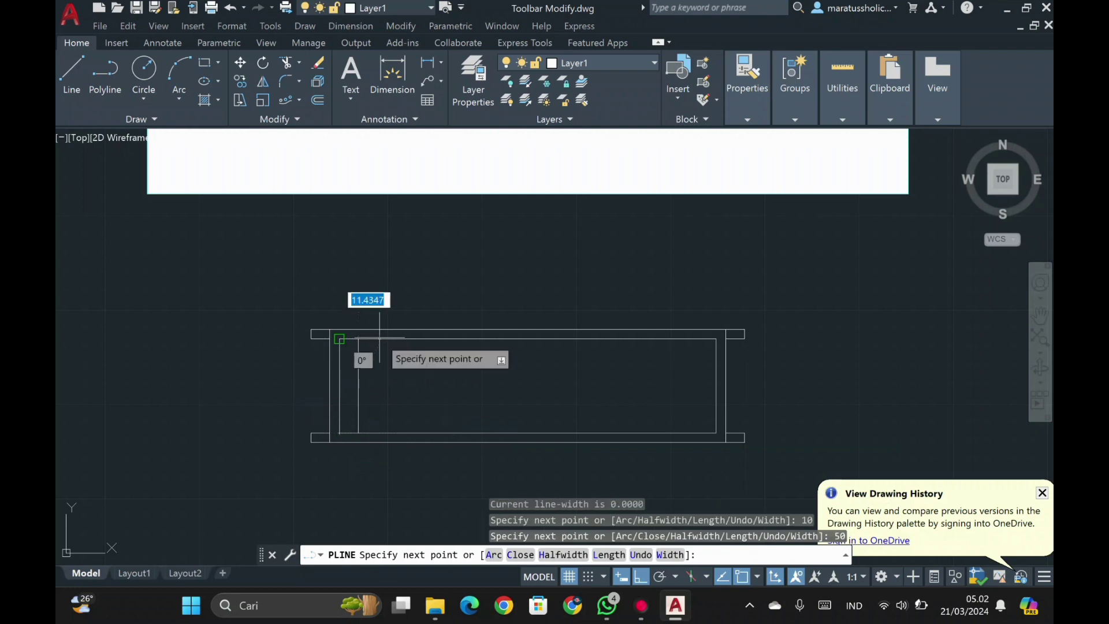
{"action": "type", "text": "2"}
{"action": "key", "text": "Return"}
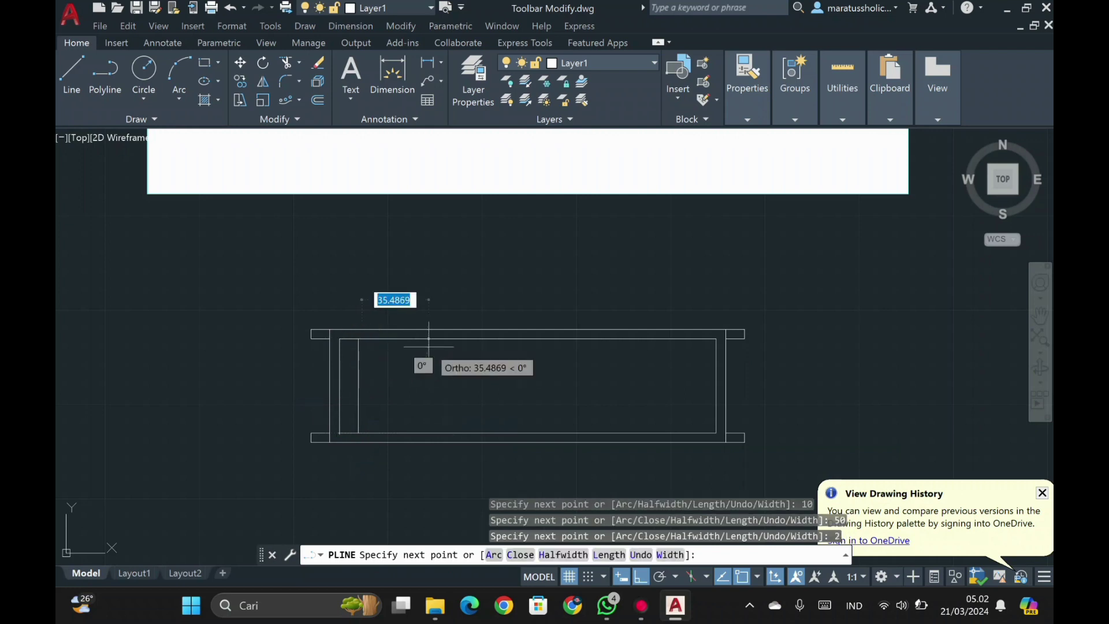
{"action": "type", "text": "50"}
{"action": "key", "text": "Return"}
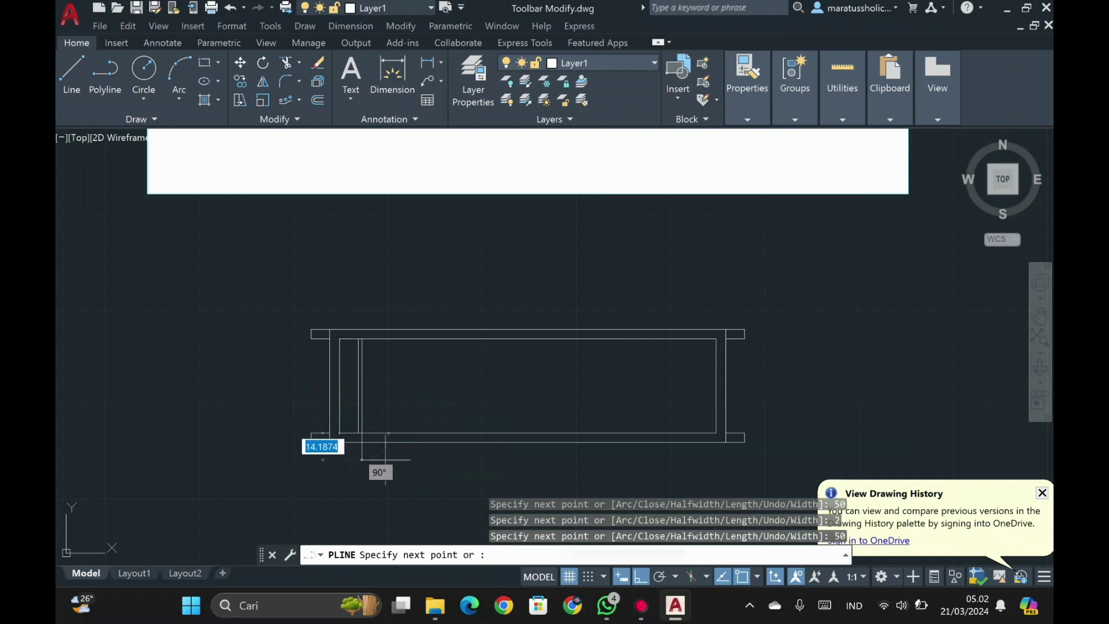
{"action": "key", "text": "Return"}
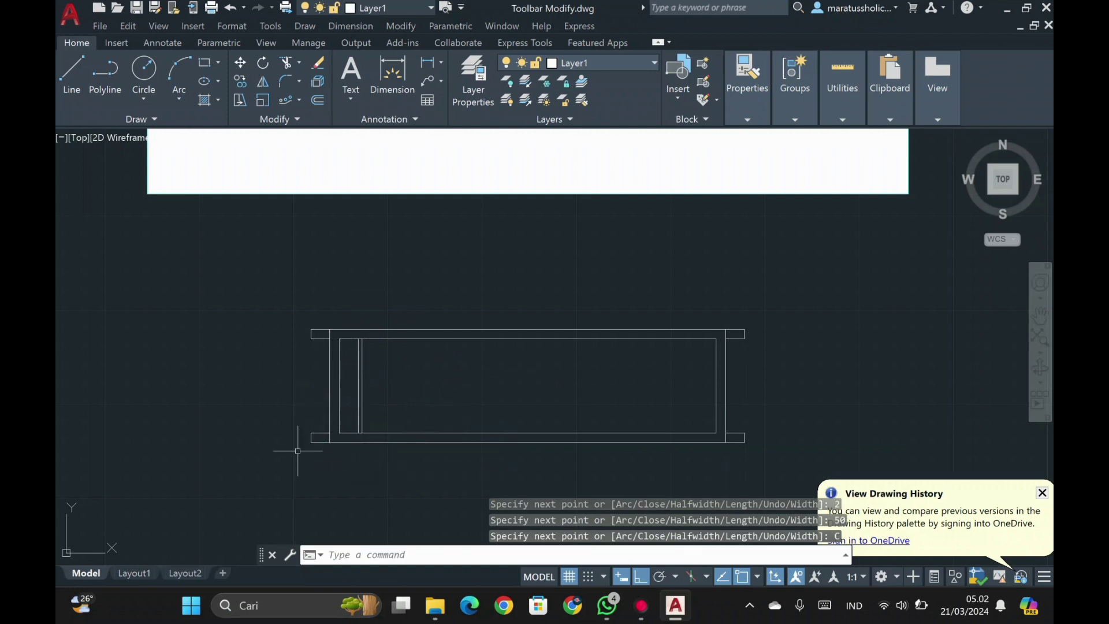
- Create a rectangular array of the slat polyline and limit it to 1 row
{"action": "left_click_drag", "start_coordinate": [413, 387], "coordinate": [357, 379]}
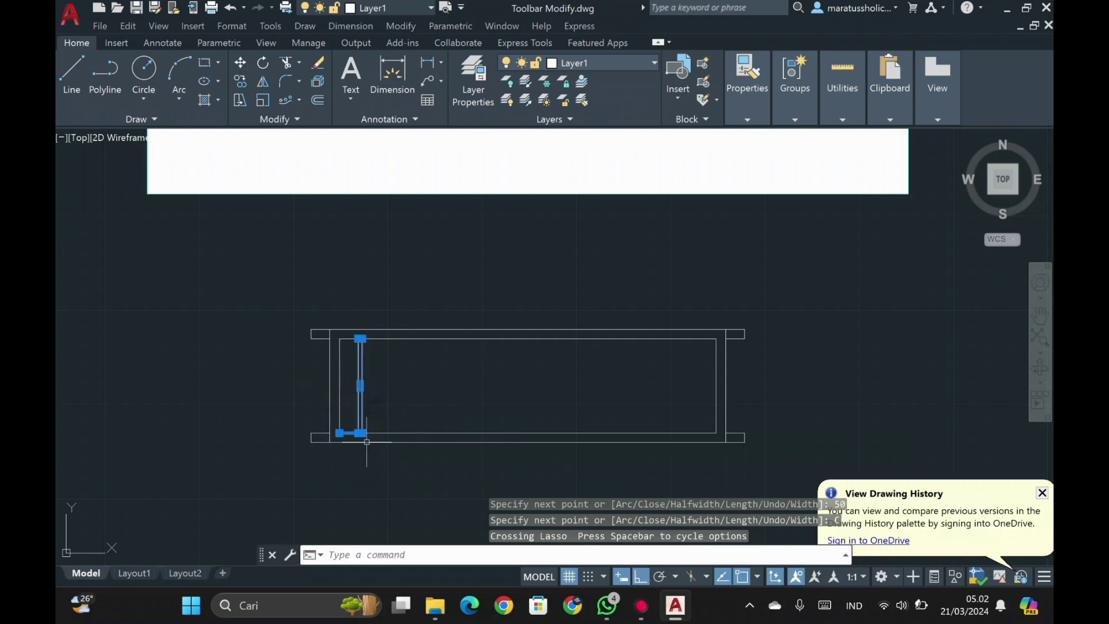
{"action": "key", "text": "Escape"}
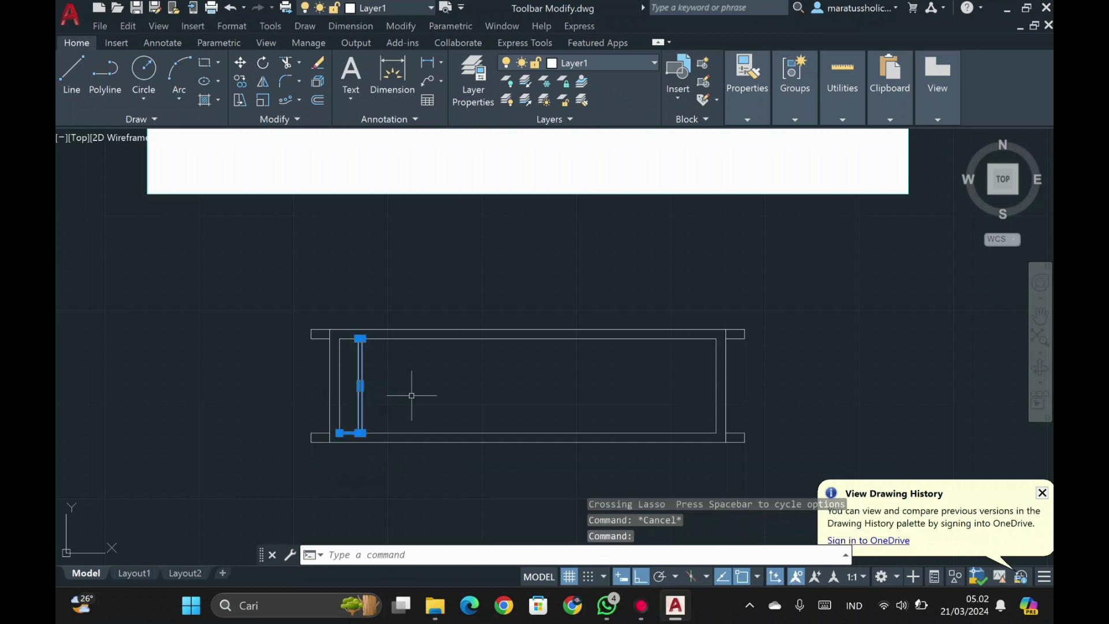
{"action": "left_click", "coordinate": [298, 99]}
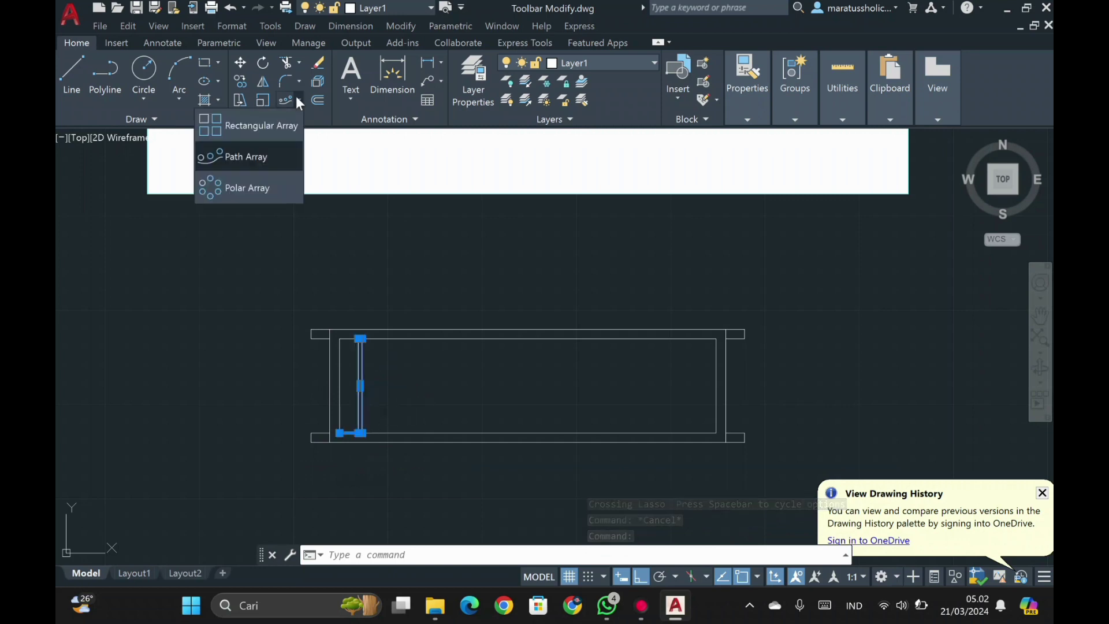
{"action": "left_click", "coordinate": [272, 125]}
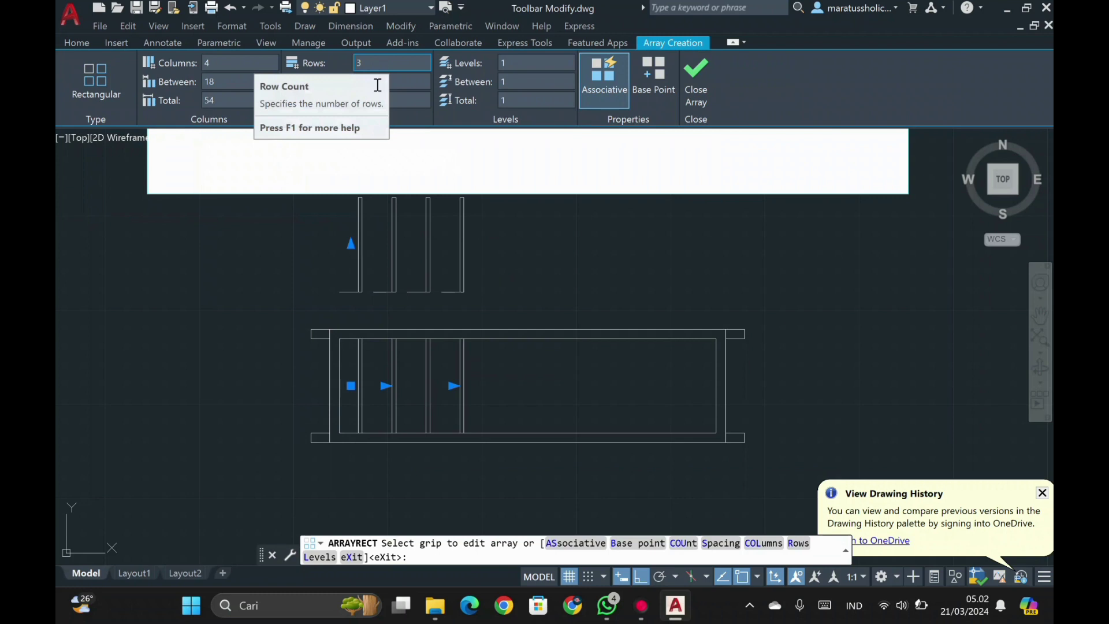
{"action": "scroll", "coordinate": [386, 263], "scroll_direction": "down", "scroll_amount": 2}
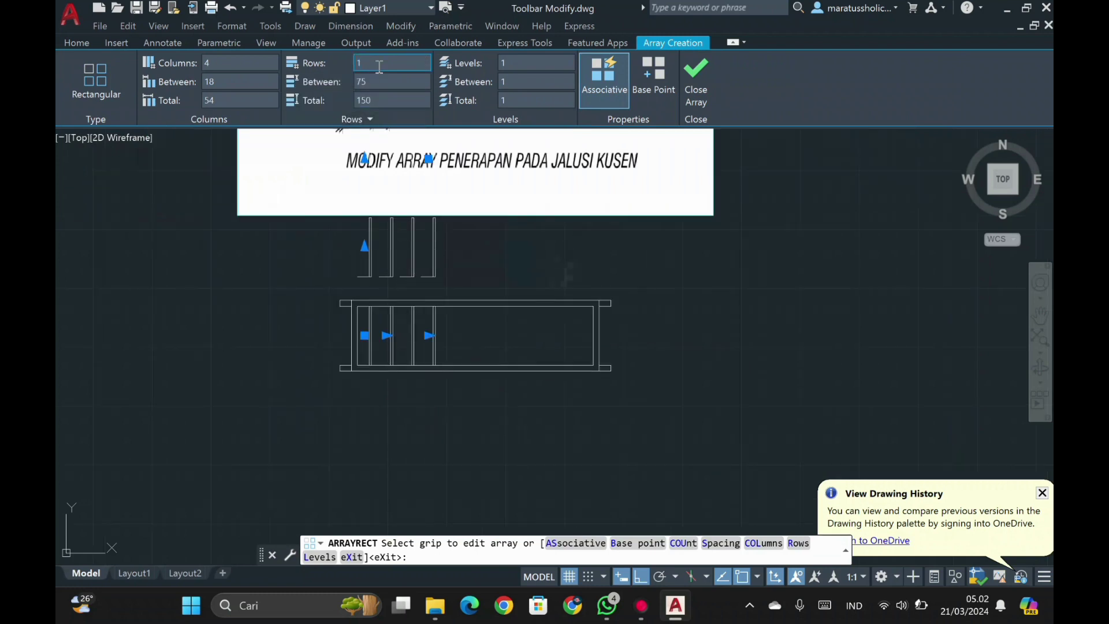
{"action": "key", "text": "Return"}
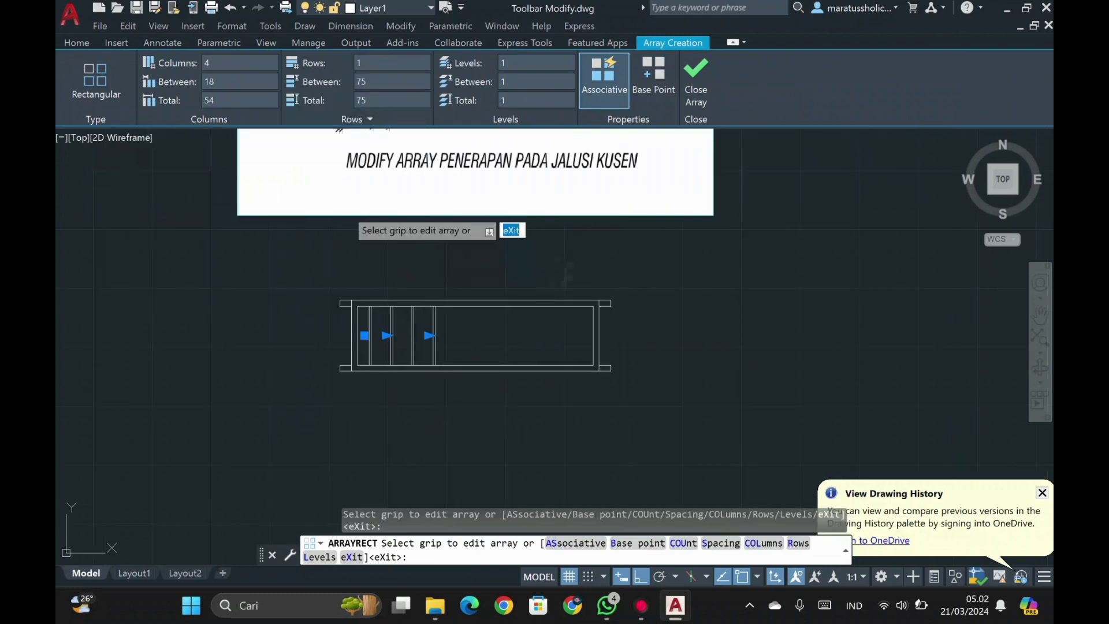
- Try 18 columns for the slat array
{"action": "left_click", "coordinate": [235, 64]}
{"action": "type", "text": "18"}
{"action": "key", "text": "Return"}
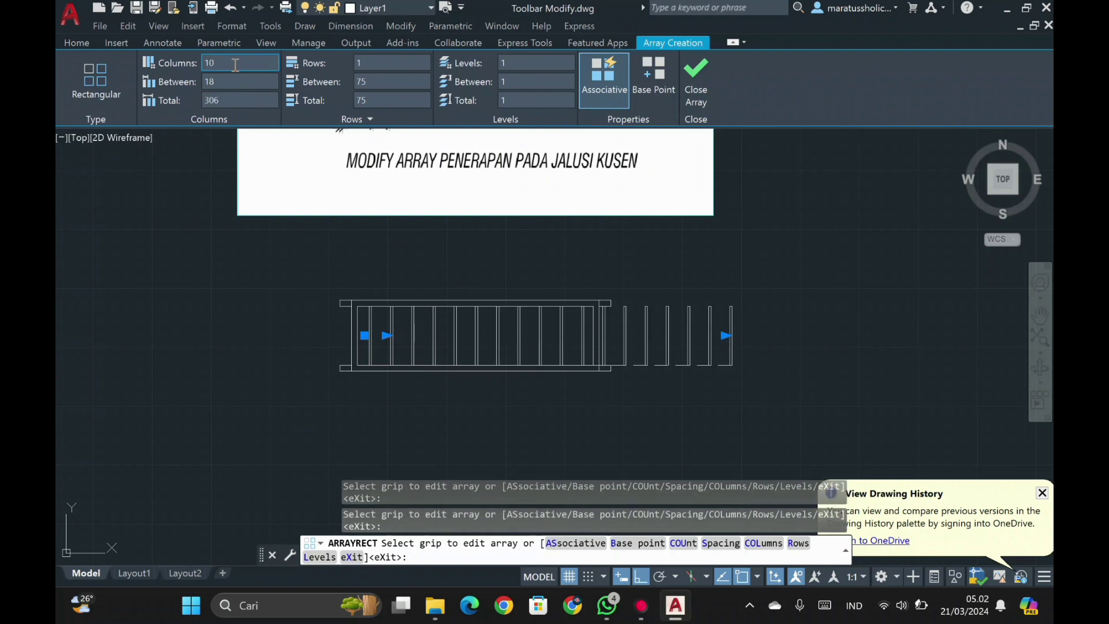
- Set the slat array to 11 columns so the slats fill the inner frame, and finish the array
{"action": "type", "text": "10"}
{"action": "key", "text": "Return"}
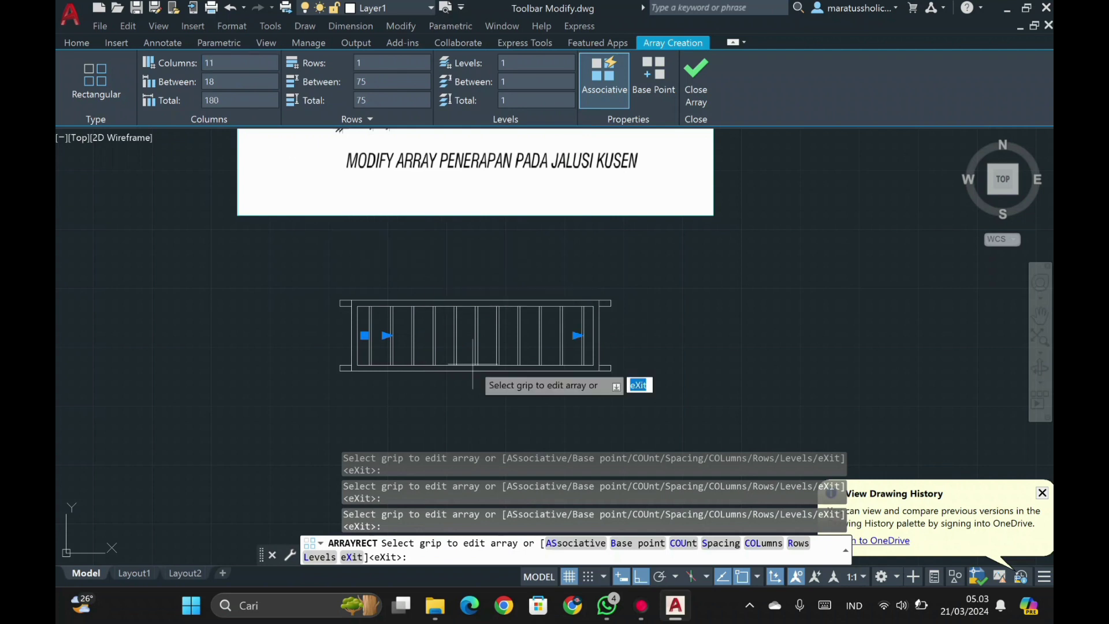
{"action": "scroll", "coordinate": [470, 364], "scroll_direction": "down", "scroll_amount": 2}
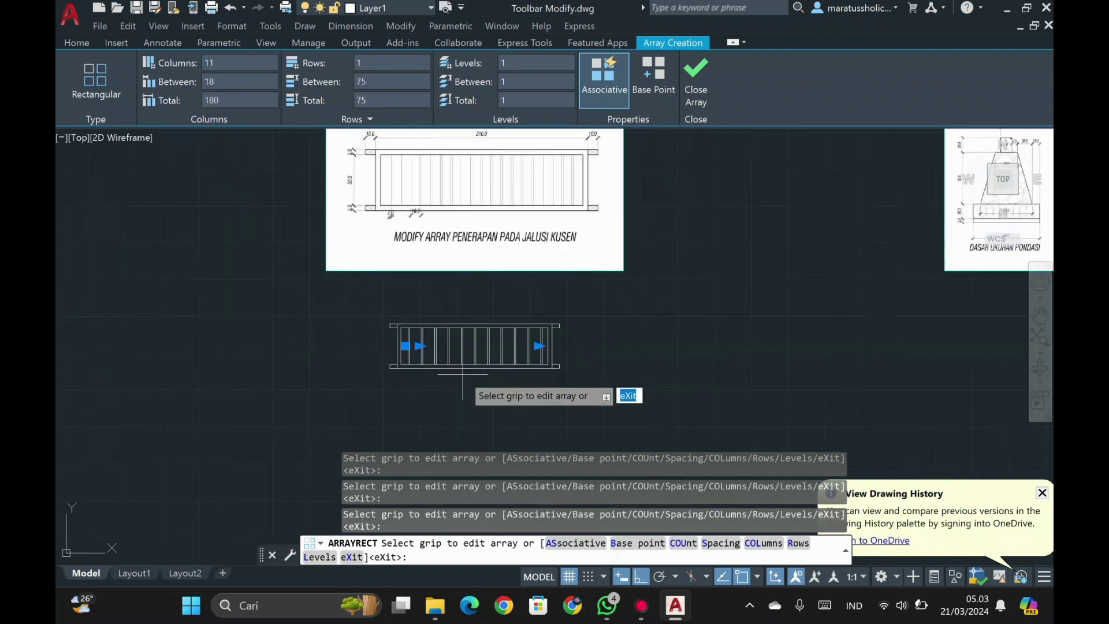
{"action": "scroll", "coordinate": [462, 374], "scroll_direction": "up", "scroll_amount": 5}
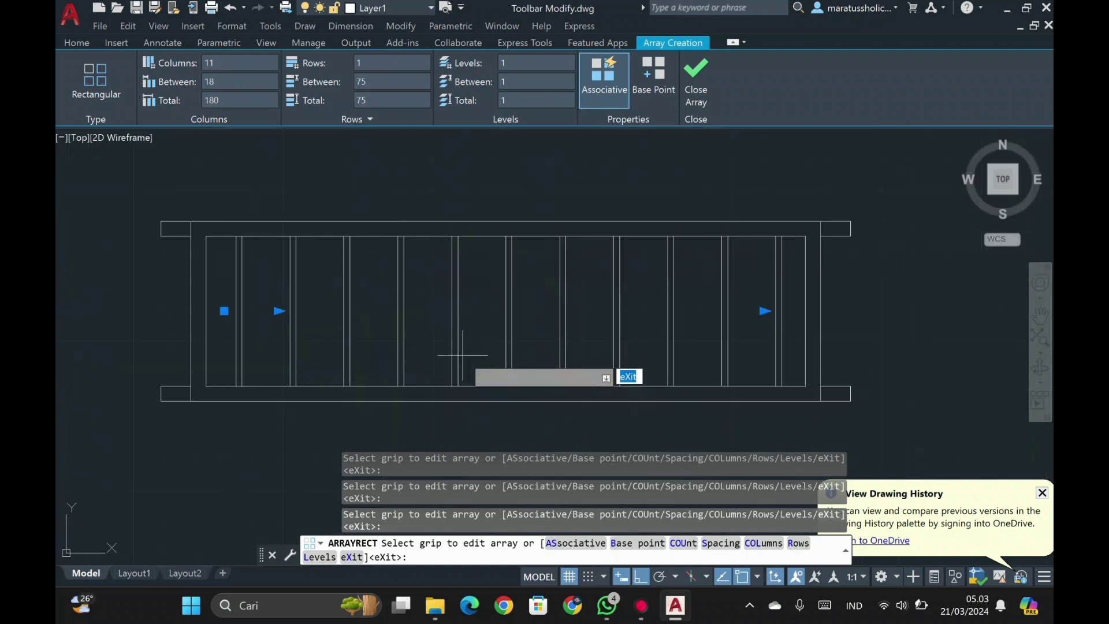
{"action": "scroll", "coordinate": [464, 355], "scroll_direction": "down", "scroll_amount": 4}
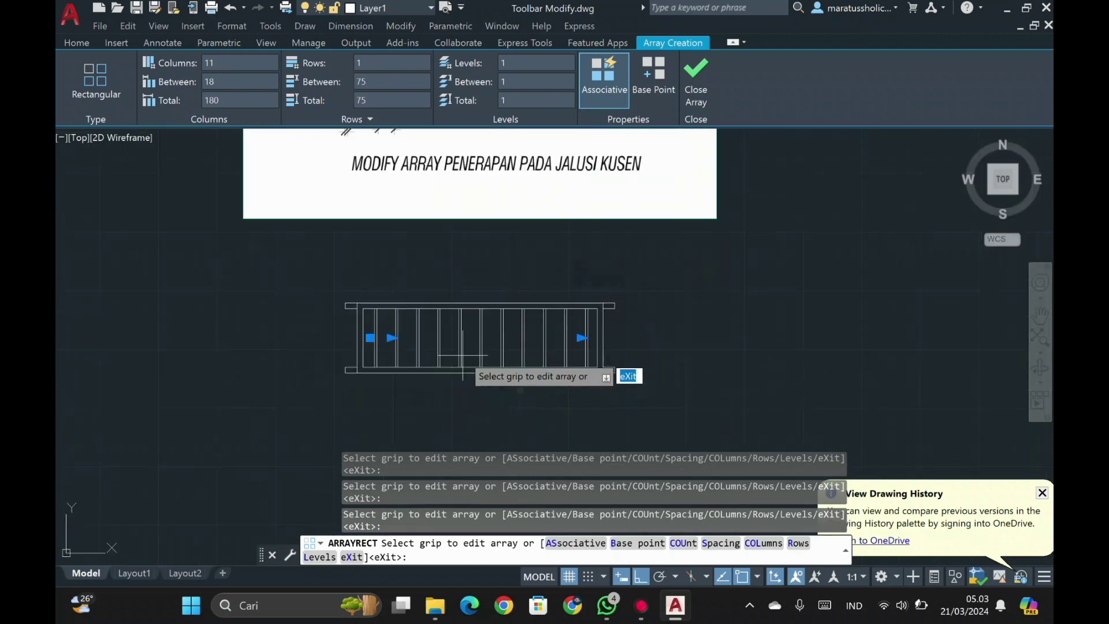
{"action": "left_click", "coordinate": [696, 89]}
- Draw two crossing diagonal lines between opposite corners of the frame's upper-right corner block
{"action": "scroll", "coordinate": [658, 133], "scroll_direction": "up", "scroll_amount": 3}
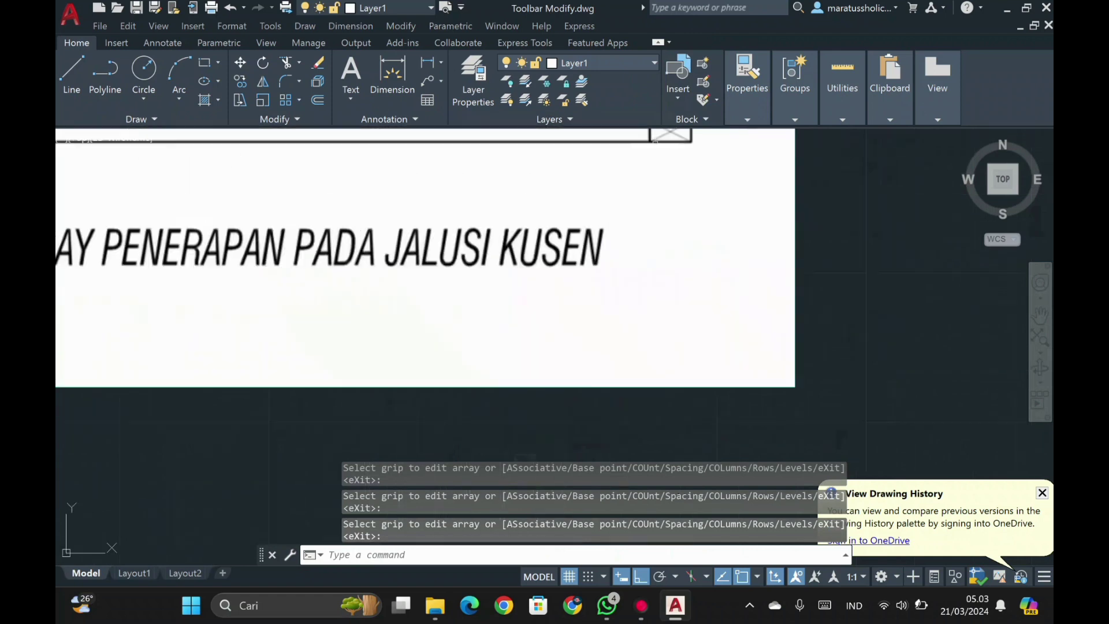
{"action": "scroll", "coordinate": [603, 352], "scroll_direction": "down", "scroll_amount": 2}
{"action": "scroll", "coordinate": [606, 358], "scroll_direction": "up", "scroll_amount": 5}
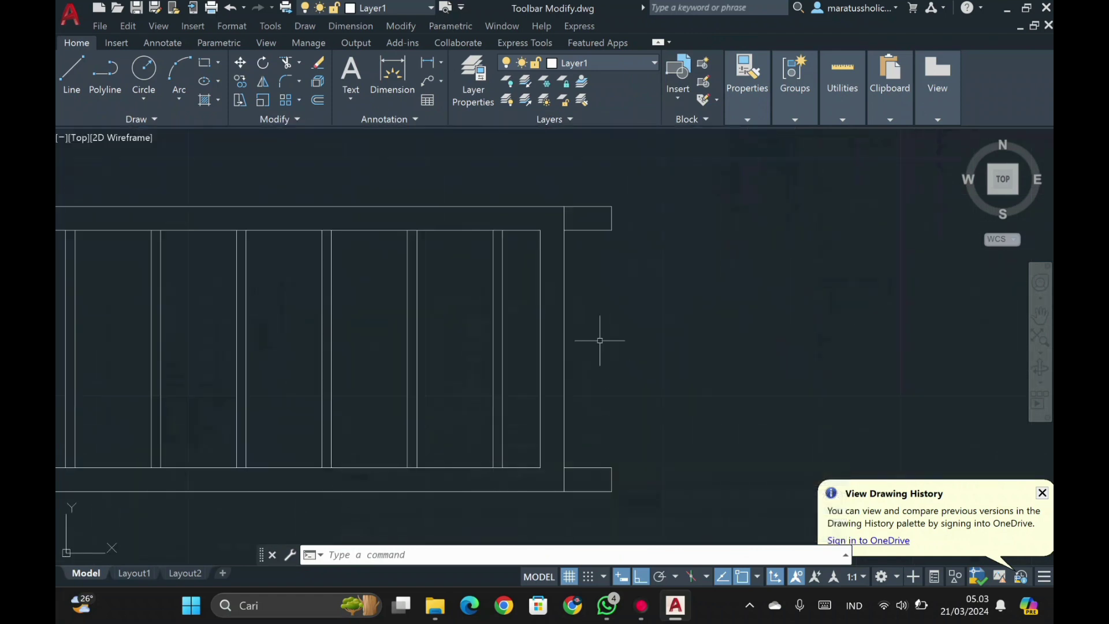
{"action": "type", "text": "l"}
{"action": "key", "text": "Return"}
{"action": "left_click", "coordinate": [564, 206]}
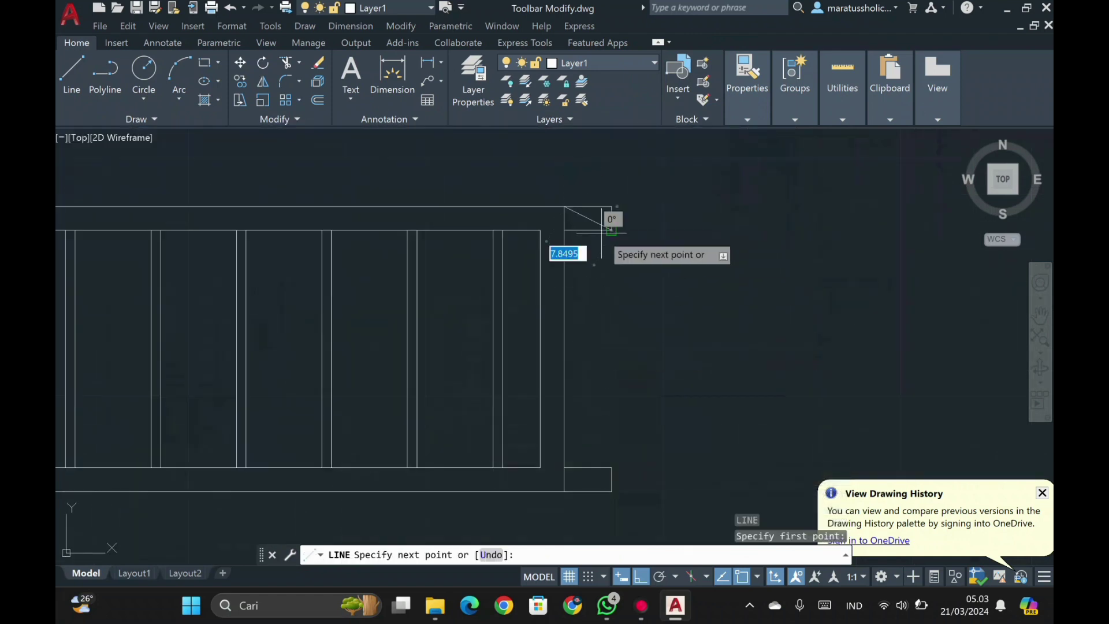
{"action": "left_click", "coordinate": [611, 230]}
{"action": "left_click", "coordinate": [611, 206]}
{"action": "left_click", "coordinate": [564, 230]}
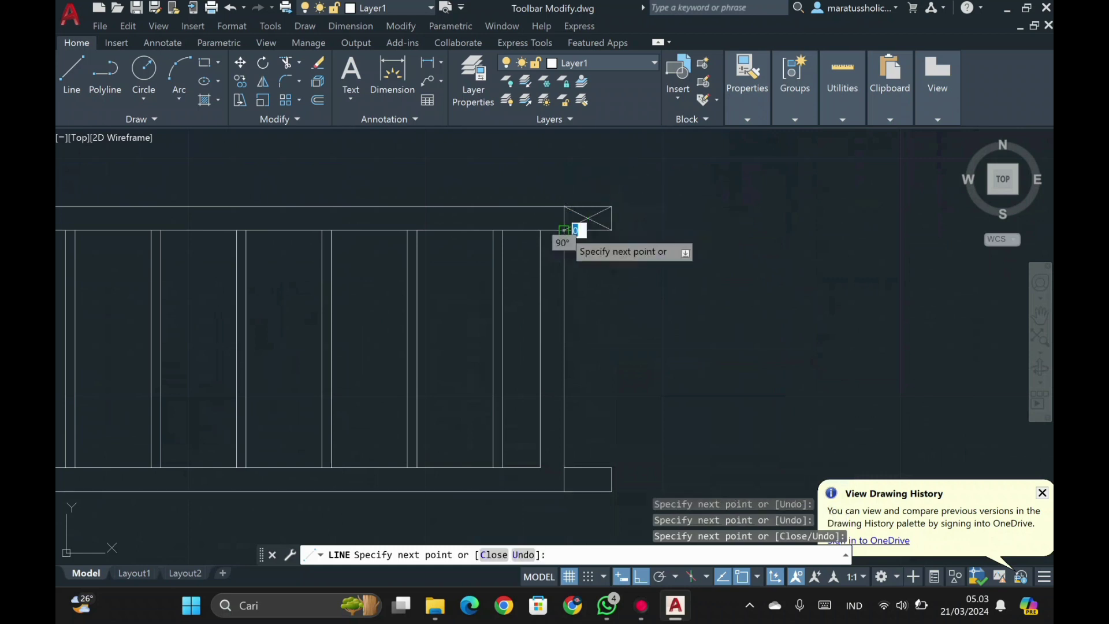
- Copy the crossed upper-right corner block onto the lower-right, lower-left and upper-left corner blocks
{"action": "left_click_drag", "start_coordinate": [599, 257], "coordinate": [608, 248]}
{"action": "type", "text": "co"}
{"action": "key", "text": "Return"}
{"action": "left_click", "coordinate": [564, 230]}
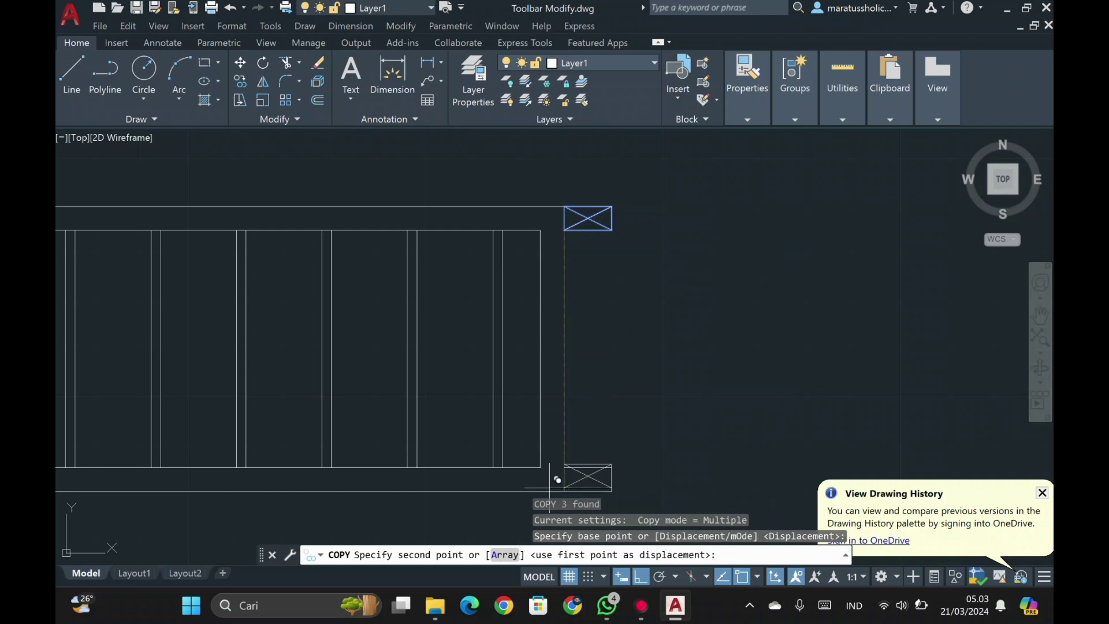
{"action": "left_click", "coordinate": [564, 491]}
{"action": "middle_click_drag", "start_coordinate": [120, 466], "coordinate": [870, 370]}
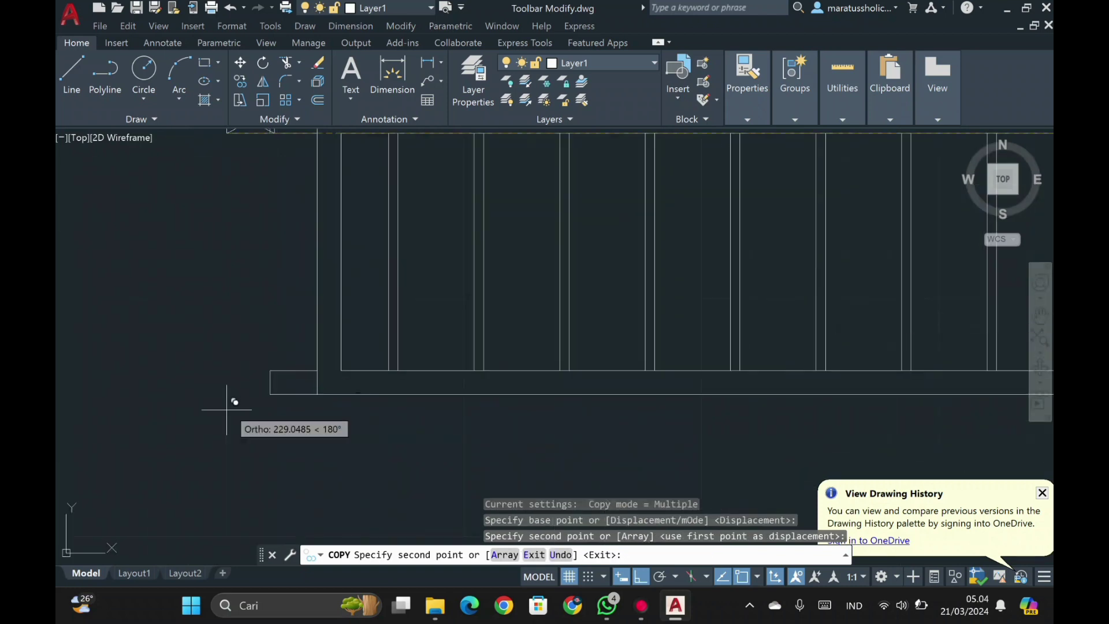
{"action": "left_click", "coordinate": [269, 394]}
{"action": "middle_click_drag", "start_coordinate": [278, 299], "coordinate": [283, 471]}
{"action": "left_click", "coordinate": [273, 304]}
{"action": "key", "text": "Return"}
{"action": "scroll", "coordinate": [295, 341], "scroll_direction": "down", "scroll_amount": 6}
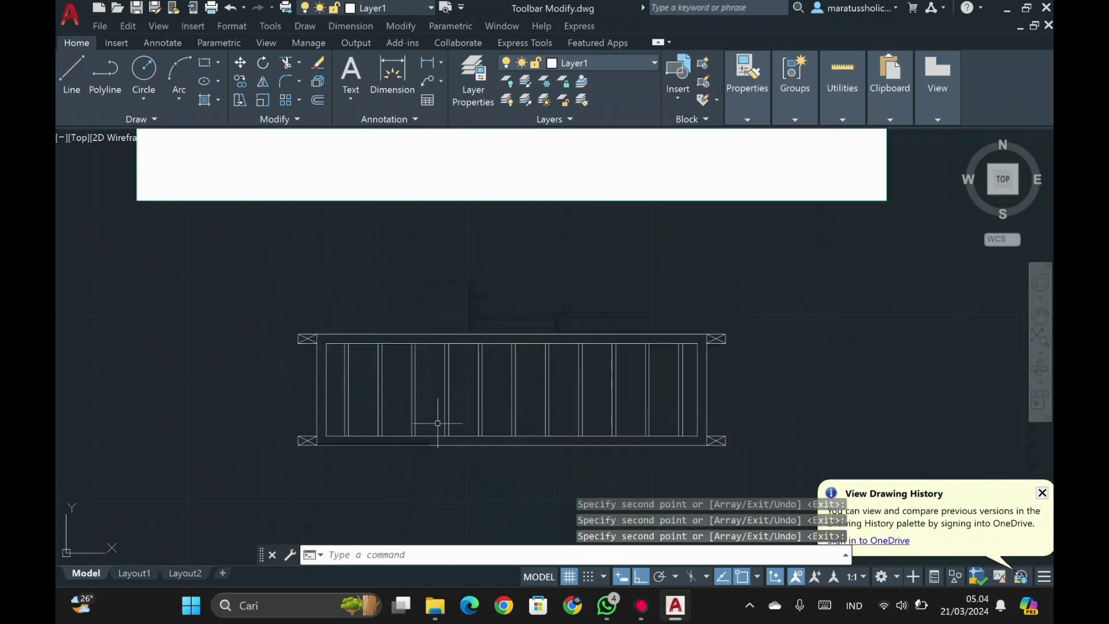
{"action": "scroll", "coordinate": [431, 397], "scroll_direction": "down", "scroll_amount": 5}
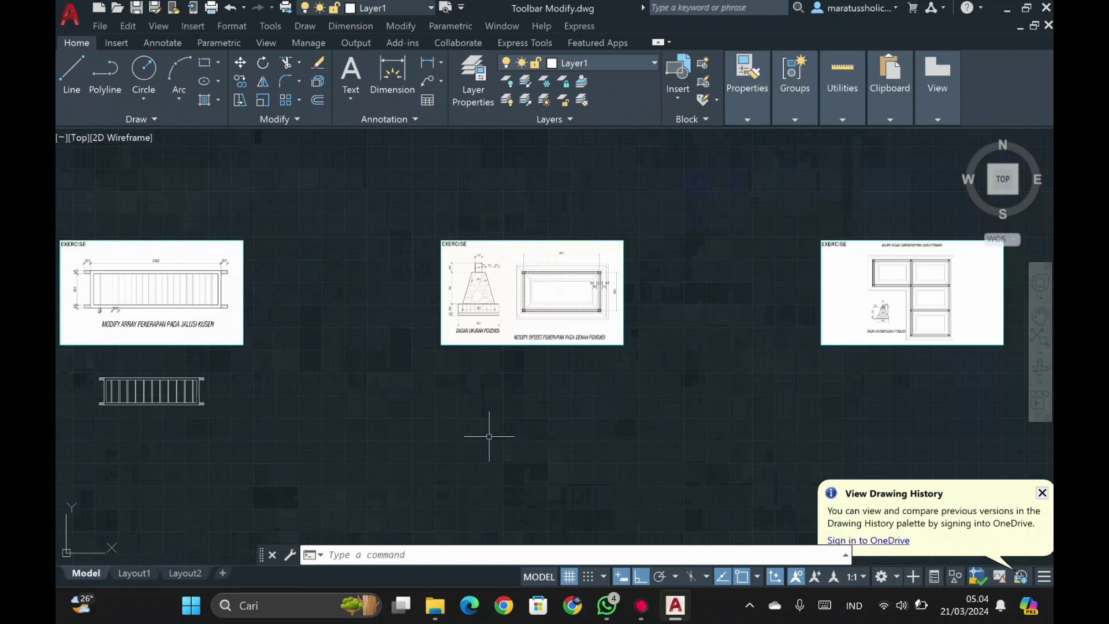
{"action": "scroll", "coordinate": [488, 437], "scroll_direction": "up", "scroll_amount": 2}
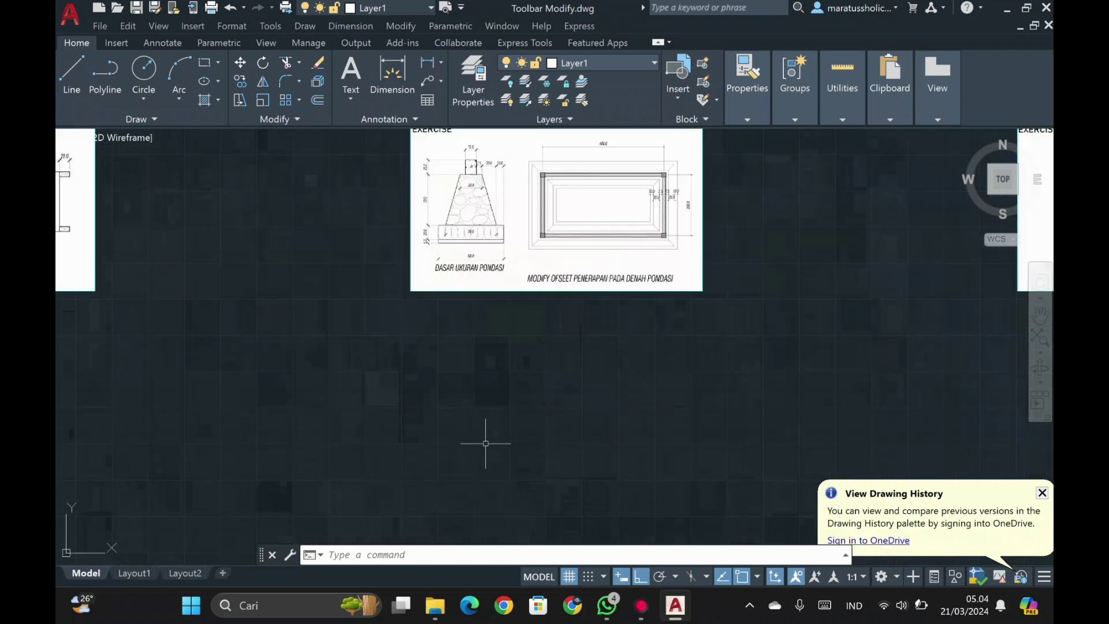
{"action": "middle_click_drag", "start_coordinate": [478, 394], "coordinate": [482, 412]}
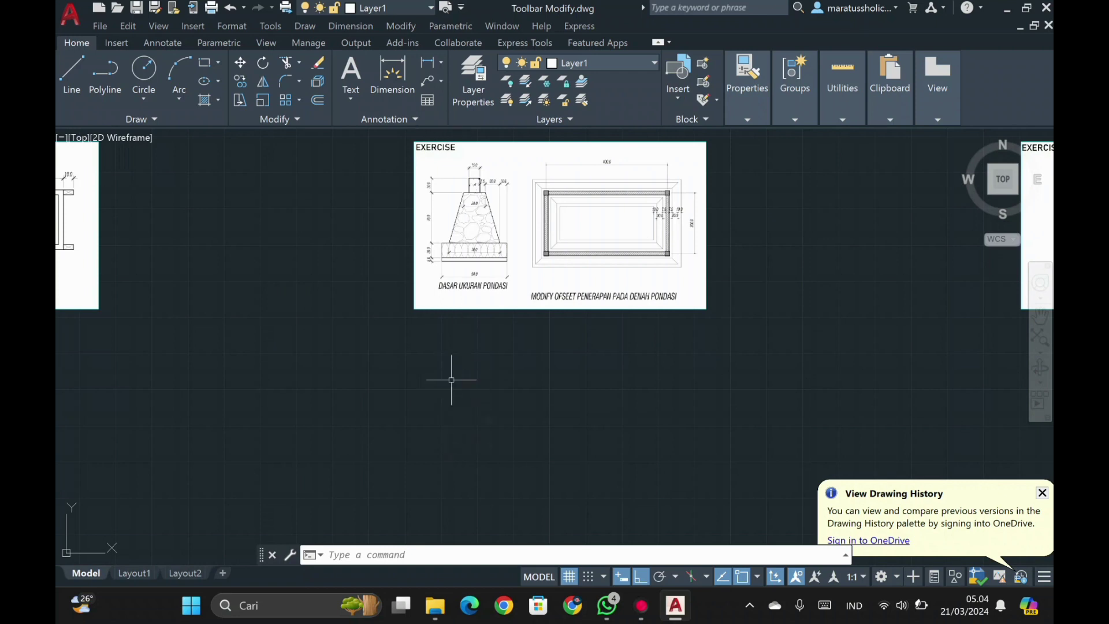
{"action": "type", "text": "pl"}
{"action": "key", "text": "Return"}
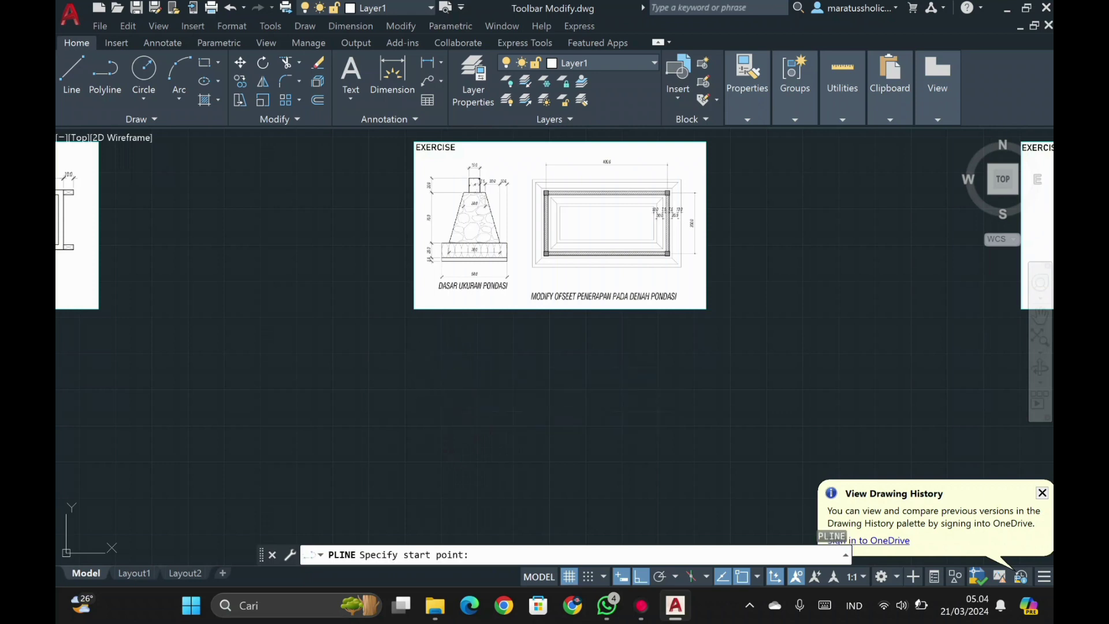
{"action": "left_click", "coordinate": [442, 399]}
{"action": "key", "text": "Return"}
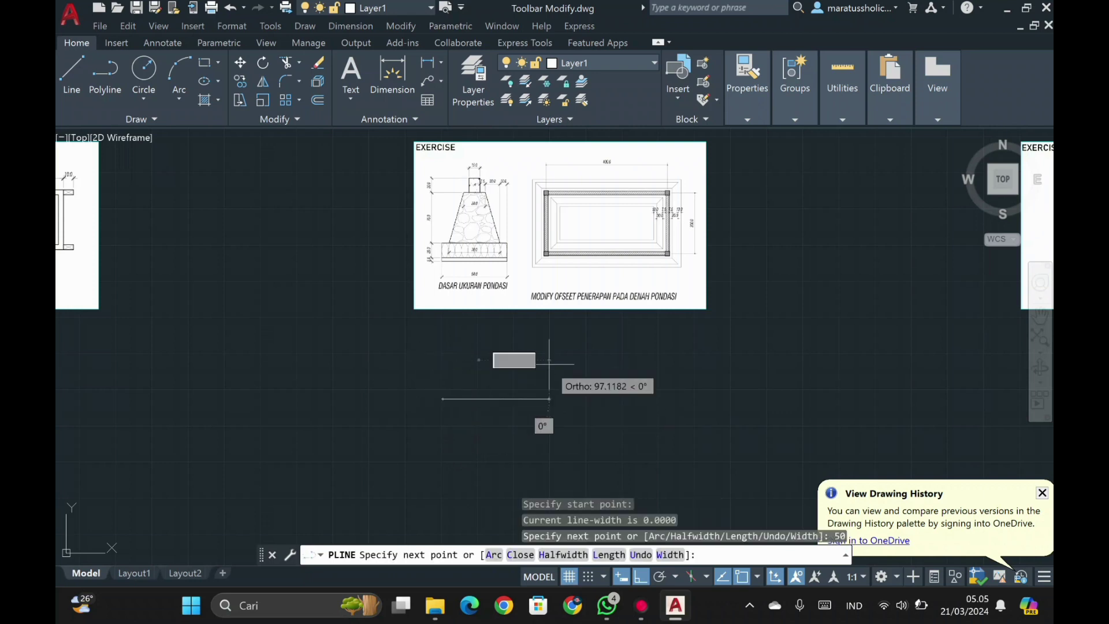
{"action": "key", "text": "Escape"}
{"action": "left_click_drag", "start_coordinate": [479, 382], "coordinate": [460, 399]}
{"action": "key", "text": "Delete"}
- Draw a 90-unit base line below the foundation exercise and continue its right side upward in segments of 5, 20 and 70 units
{"action": "type", "text": "l"}
{"action": "key", "text": "Return"}
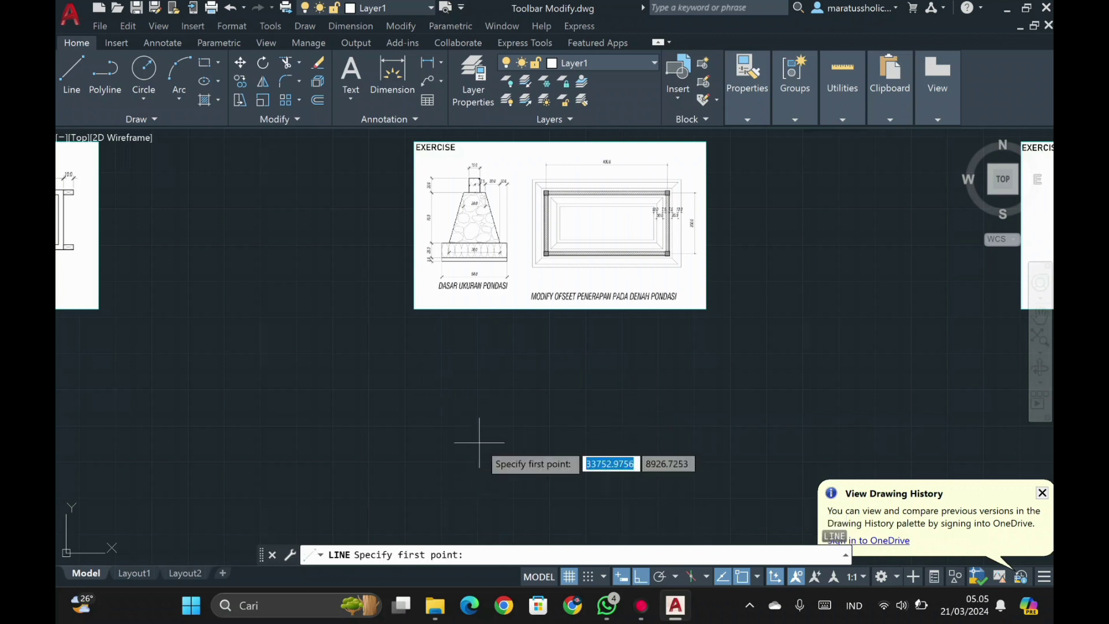
{"action": "scroll", "coordinate": [478, 441], "scroll_direction": "up", "scroll_amount": 2}
{"action": "left_click", "coordinate": [417, 459]}
{"action": "type", "text": "90"}
{"action": "key", "text": "Return"}
{"action": "type", "text": "5"}
{"action": "key", "text": "Return"}
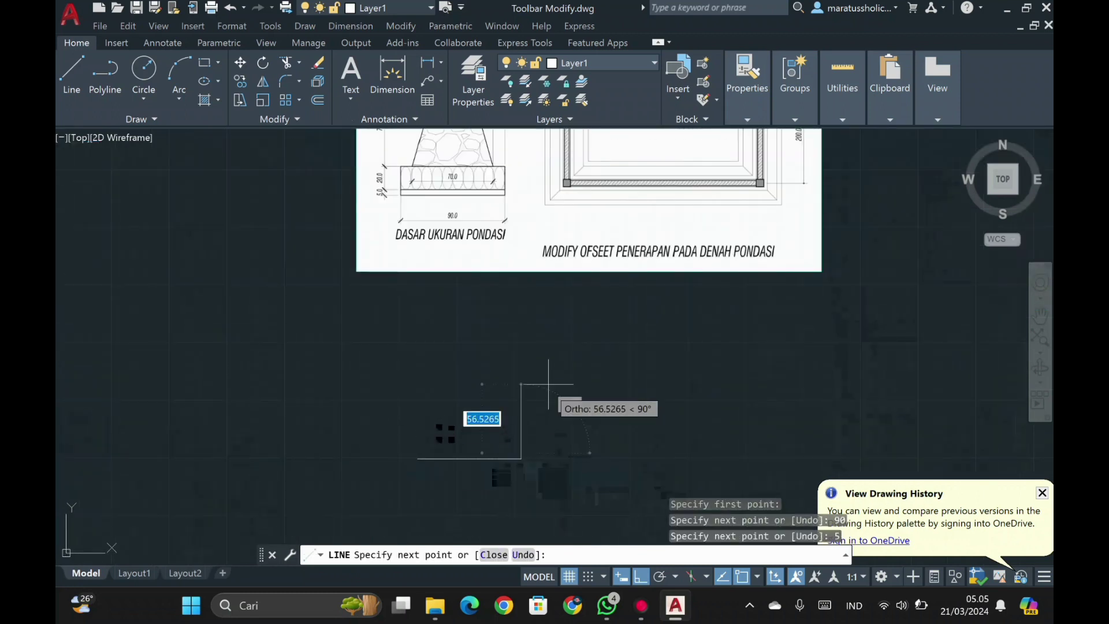
{"action": "type", "text": "20"}
{"action": "key", "text": "Return"}
{"action": "mouse_move", "coordinate": [522, 340]}
{"action": "middle_mouse_down"}
{"action": "mouse_move", "coordinate": [520, 402]}
{"action": "mouse_move", "coordinate": [524, 368]}
{"action": "mouse_move", "coordinate": [459, 414]}
{"action": "middle_mouse_up"}
{"action": "type", "text": "70"}
{"action": "key", "text": "Return"}
- Try to draw the top edge leftward from the right side in segments of 7.5, 15 and 7.5 units
{"action": "type", "text": "7"}
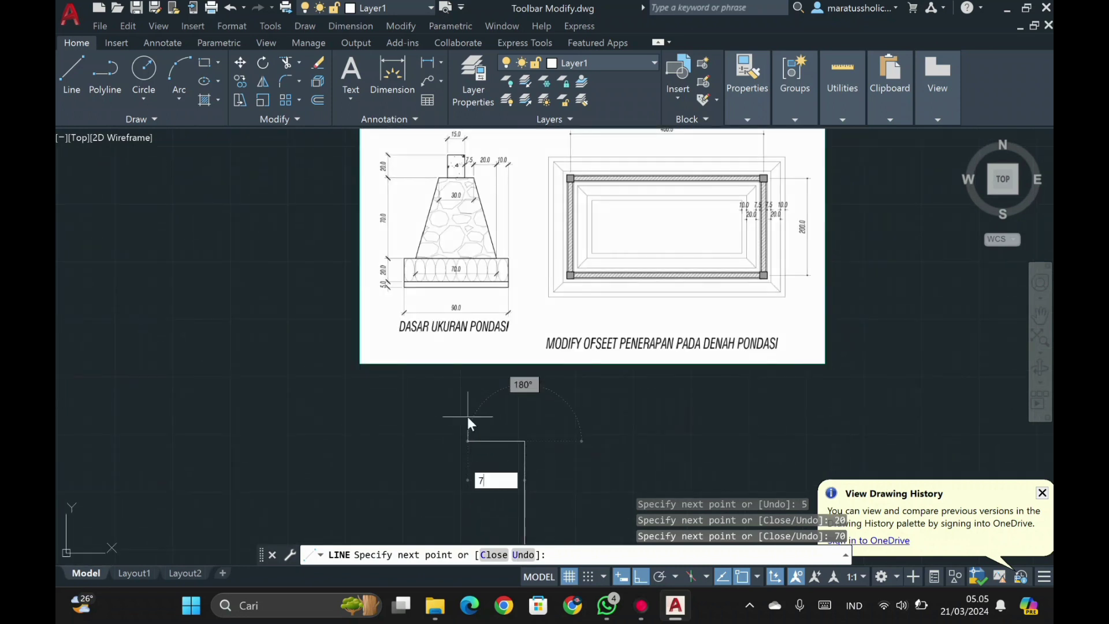
{"action": "type", "text": ".5"}
{"action": "key", "text": "Return"}
{"action": "type", "text": "7.5"}
{"action": "key", "text": "Return"}
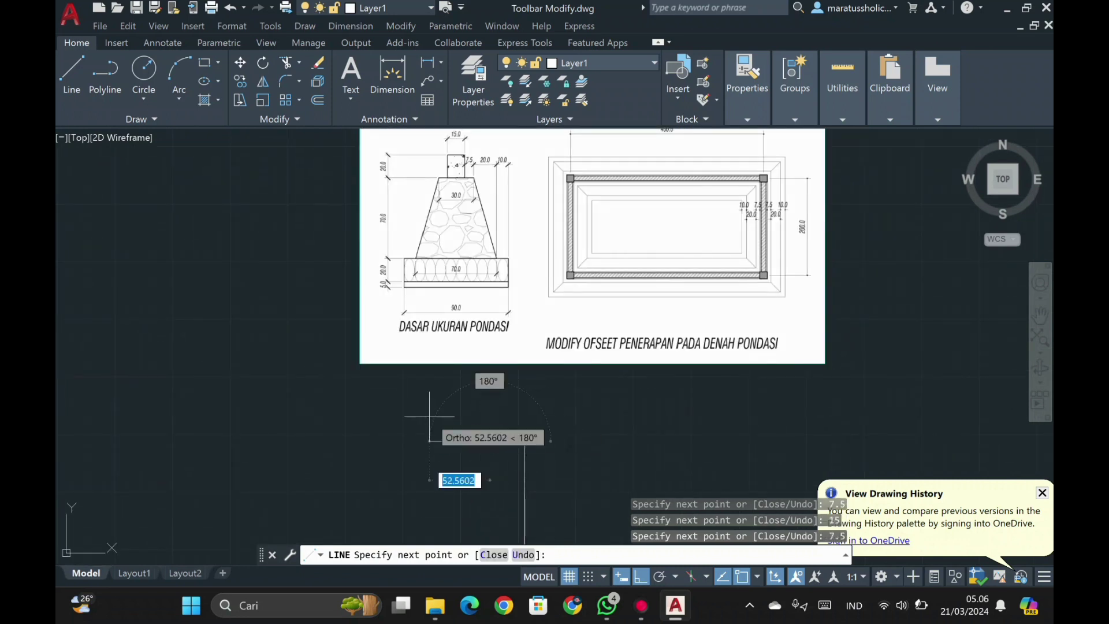
{"action": "key", "text": "Escape"}
{"action": "middle_click_drag", "start_coordinate": [496, 438], "coordinate": [487, 384]}
{"action": "mouse_move", "coordinate": [488, 387]}
{"action": "left_mouse_down"}
{"action": "mouse_move", "coordinate": [510, 351]}
{"action": "mouse_move", "coordinate": [498, 388]}
{"action": "left_mouse_up"}
{"action": "key", "text": "Delete"}
- Try to draw the top edge leftward in segments of 20, 7.5, 15, 7.5 and 20 units, and erase them
{"action": "type", "text": "l"}
{"action": "key", "text": "Return"}
{"action": "left_click", "coordinate": [515, 387]}
{"action": "type", "text": "20"}
{"action": "key", "text": "Return"}
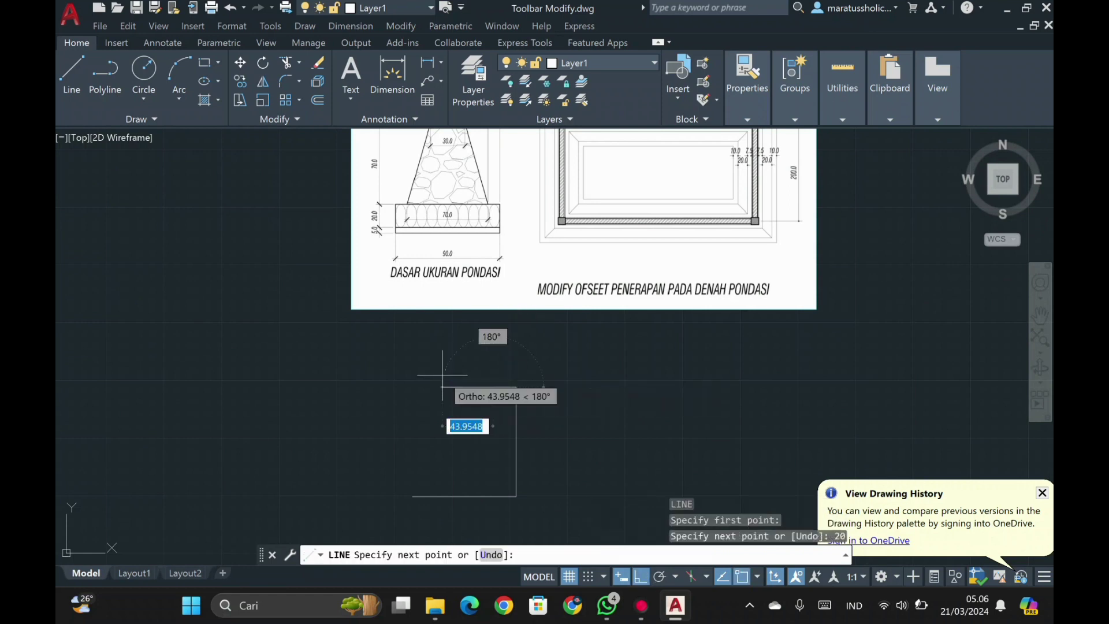
{"action": "type", "text": "7.5"}
{"action": "key", "text": "Return"}
{"action": "type", "text": "7.5"}
{"action": "key", "text": "Return"}
{"action": "type", "text": "20"}
{"action": "key", "text": "Return"}
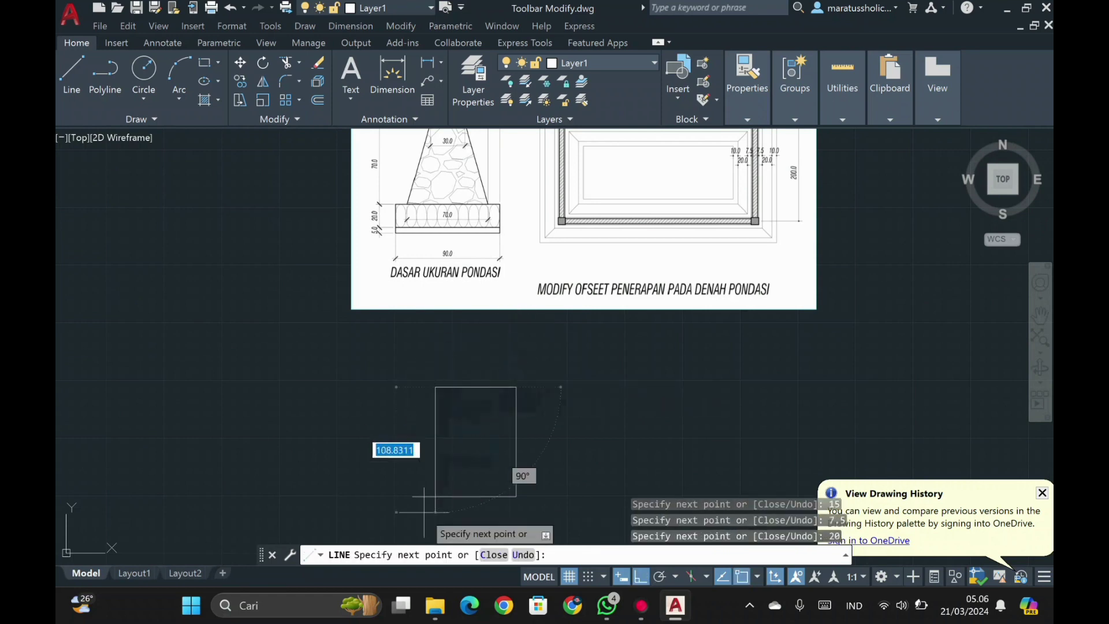
{"action": "middle_click_drag", "start_coordinate": [417, 393], "coordinate": [411, 435]}
{"action": "key", "text": "Escape"}
{"action": "left_click_drag", "start_coordinate": [504, 420], "coordinate": [496, 430]}
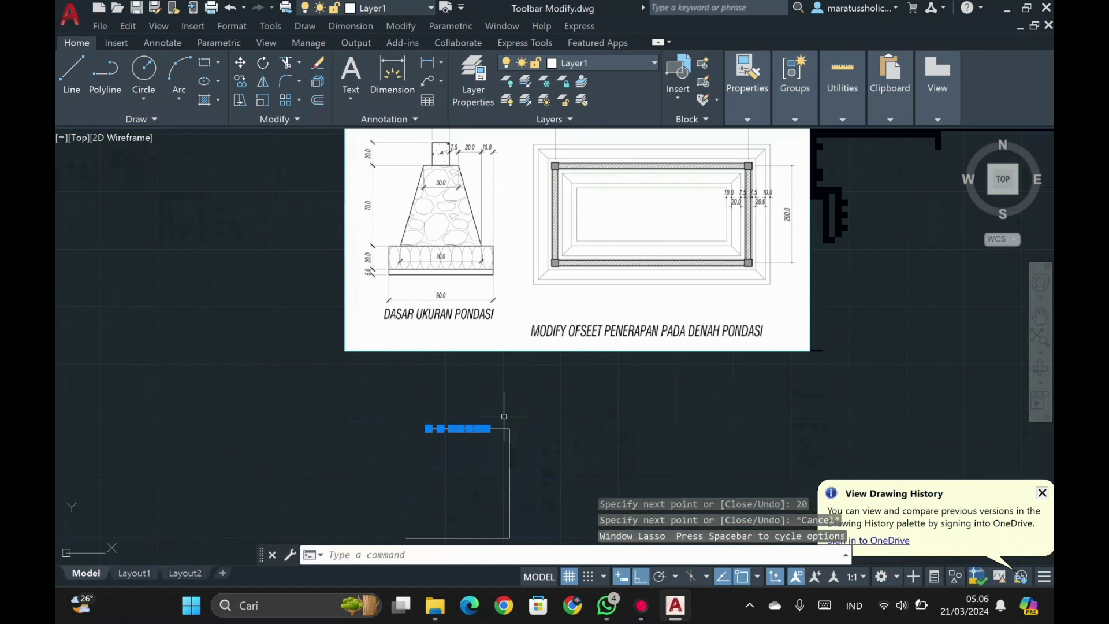
{"action": "key", "text": "Delete"}
- Draw the top edge leftward from the right side's upper end in segments of 30, 7.5, 15, 7.5 and 30 units
{"action": "type", "text": "l"}
{"action": "key", "text": "Return"}
{"action": "left_click", "coordinate": [509, 428]}
{"action": "type", "text": "30"}
{"action": "key", "text": "Return"}
{"action": "type", "text": "7.5"}
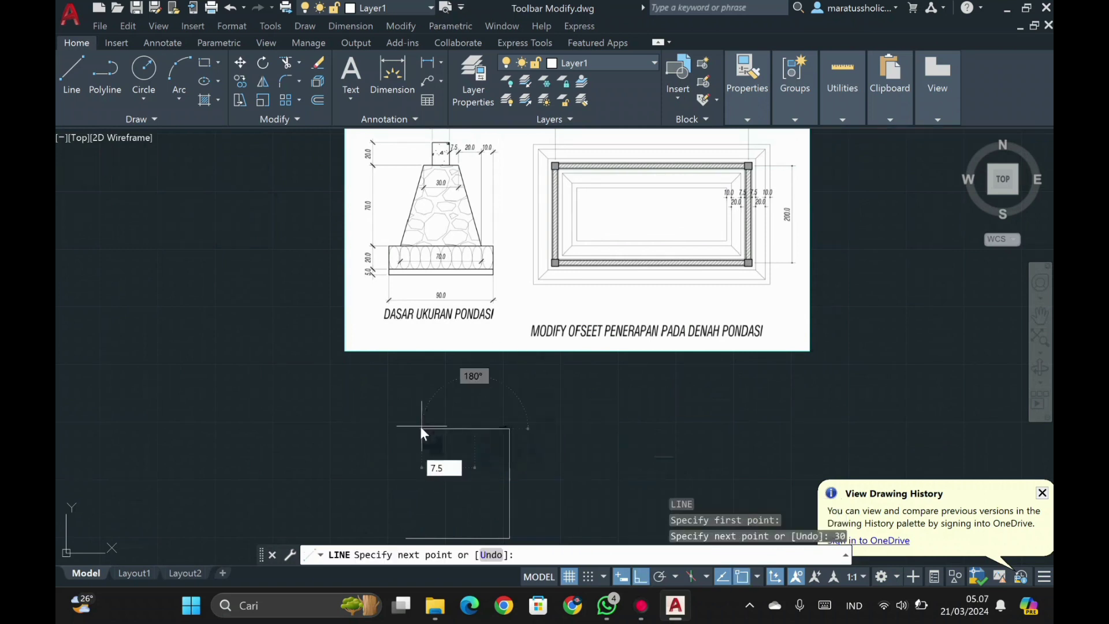
{"action": "key", "text": "Return"}
{"action": "type", "text": "15"}
{"action": "key", "text": "Return"}
{"action": "type", "text": "7.5"}
{"action": "key", "text": "Return"}
{"action": "type", "text": "30"}
{"action": "key", "text": "Return"}
- Draw the outline's left side down to the base line, with segments of 70 and 20 units
{"action": "middle_click_drag", "start_coordinate": [406, 511], "coordinate": [401, 470]}
{"action": "type", "text": "70"}
{"action": "key", "text": "Return"}
{"action": "type", "text": "20"}
{"action": "key", "text": "Return"}
{"action": "key", "text": "Return"}
- Draw two horizontal lines across the outline, 5 units above the base and another 20 units above that
{"action": "scroll", "coordinate": [437, 505], "scroll_direction": "up", "scroll_amount": 2}
{"action": "left_click", "coordinate": [608, 466]}
{"action": "left_click", "coordinate": [344, 466]}
{"action": "key", "text": "Return"}
{"action": "key", "text": "Return"}
{"action": "left_click", "coordinate": [608, 407]}
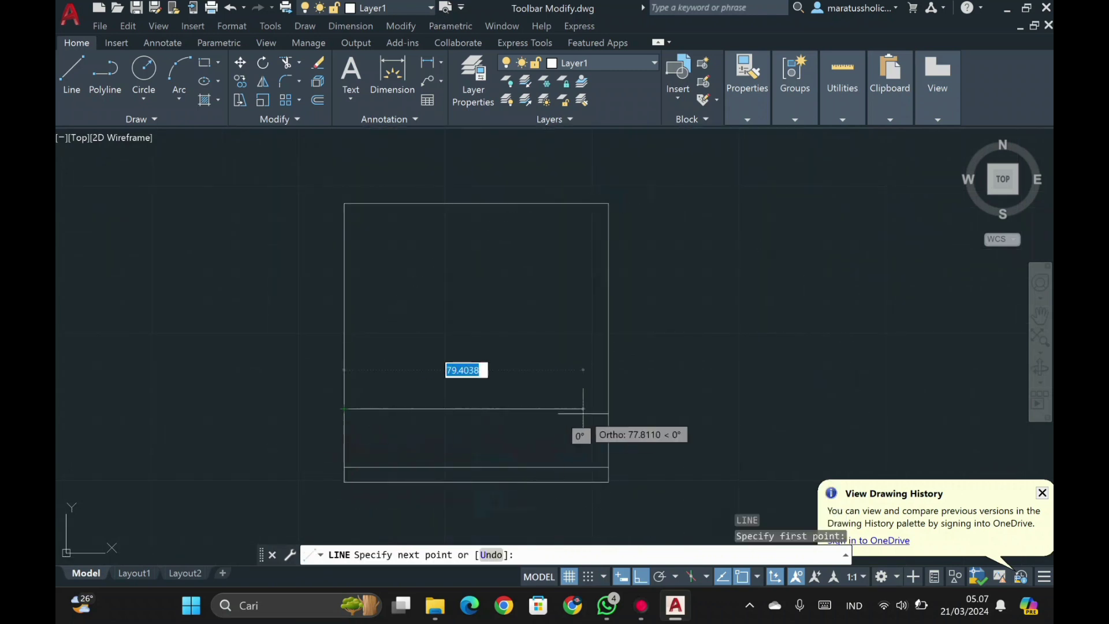
- Draw 10-unit line segments inward from both ends of the upper horizontal line to mark the trapezoid's lower corners
{"action": "scroll", "coordinate": [591, 408], "scroll_direction": "down", "scroll_amount": 2}
{"action": "type", "text": "10"}
{"action": "key", "text": "Return"}
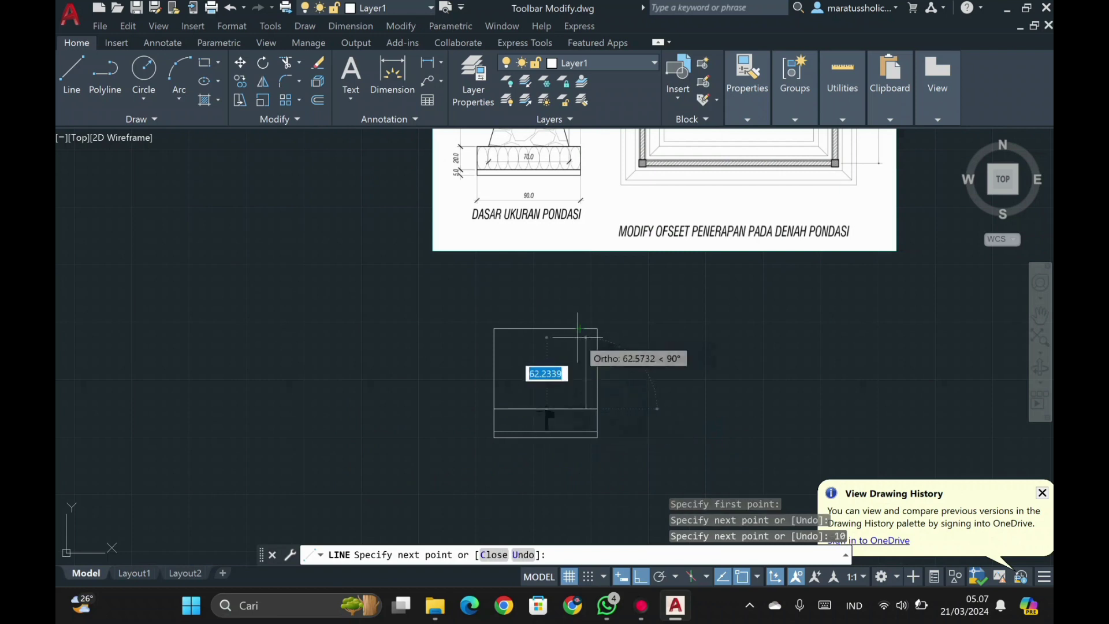
{"action": "scroll", "coordinate": [566, 347], "scroll_direction": "up", "scroll_amount": 2}
{"action": "key", "text": "Return"}
{"action": "key", "text": "Return"}
{"action": "left_click", "coordinate": [451, 445]}
{"action": "type", "text": "10"}
{"action": "key", "text": "Return"}
{"action": "key", "text": "Return"}
- Draw the two sloping sides between the 10-unit marks and the inner ends of the top edge's 30-unit segments
{"action": "key", "text": "Return"}
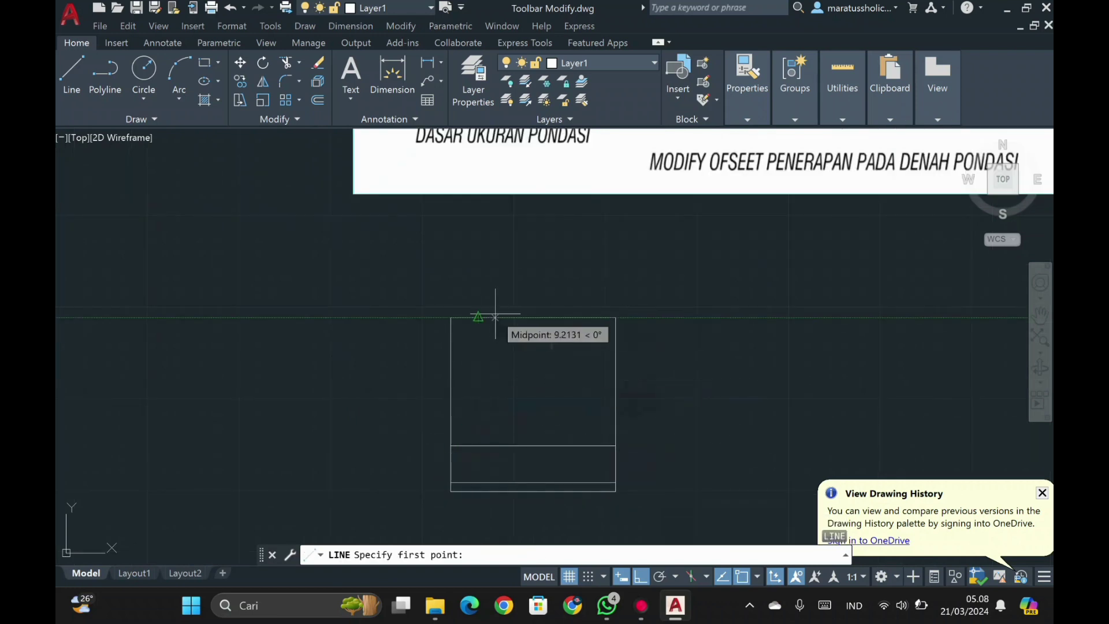
{"action": "left_click", "coordinate": [451, 445]}
{"action": "left_click", "coordinate": [506, 317]}
{"action": "key", "text": "Return"}
{"action": "key", "text": "Return"}
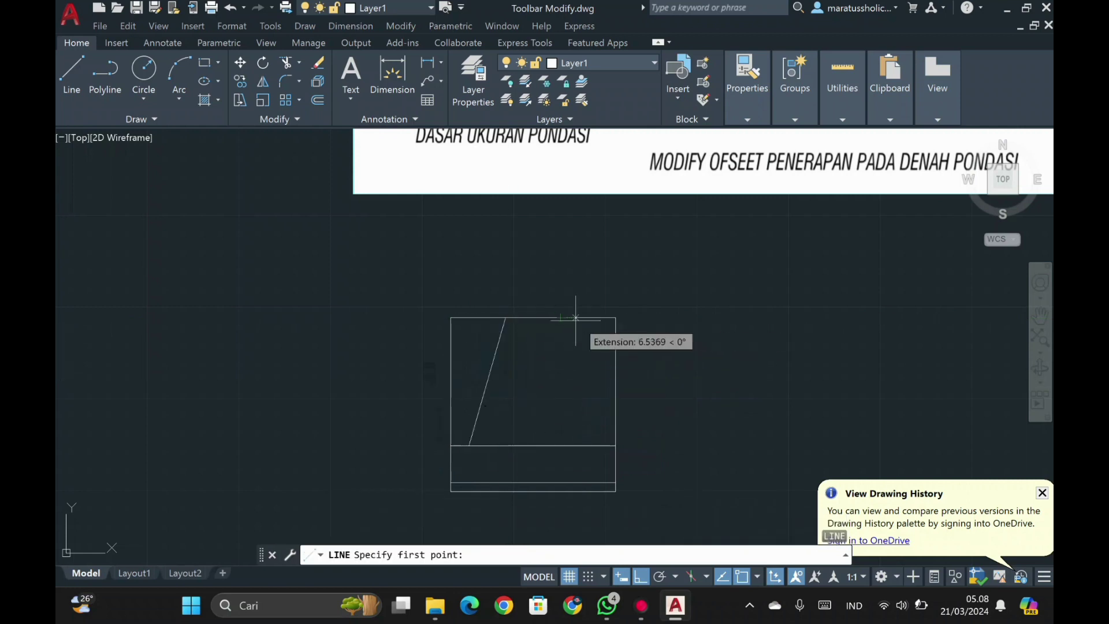
{"action": "left_click", "coordinate": [560, 317]}
{"action": "left_click", "coordinate": [597, 445]}
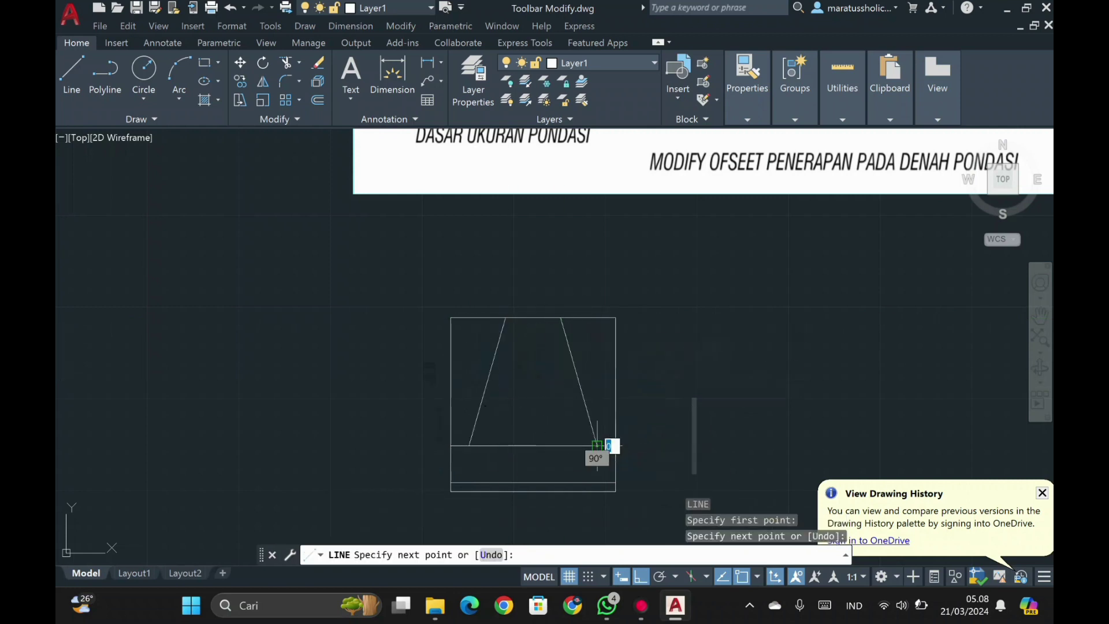
{"action": "key", "text": "Return"}
- Erase the vertical side lines and outer top edge segments on both sides of the trapezoid
{"action": "scroll", "coordinate": [514, 405], "scroll_direction": "up", "scroll_amount": 1}
{"action": "left_click_drag", "start_coordinate": [732, 461], "coordinate": [620, 252]}
{"action": "key", "text": "Delete"}
{"action": "left_click_drag", "start_coordinate": [380, 421], "coordinate": [448, 254]}
{"action": "key", "text": "Delete"}
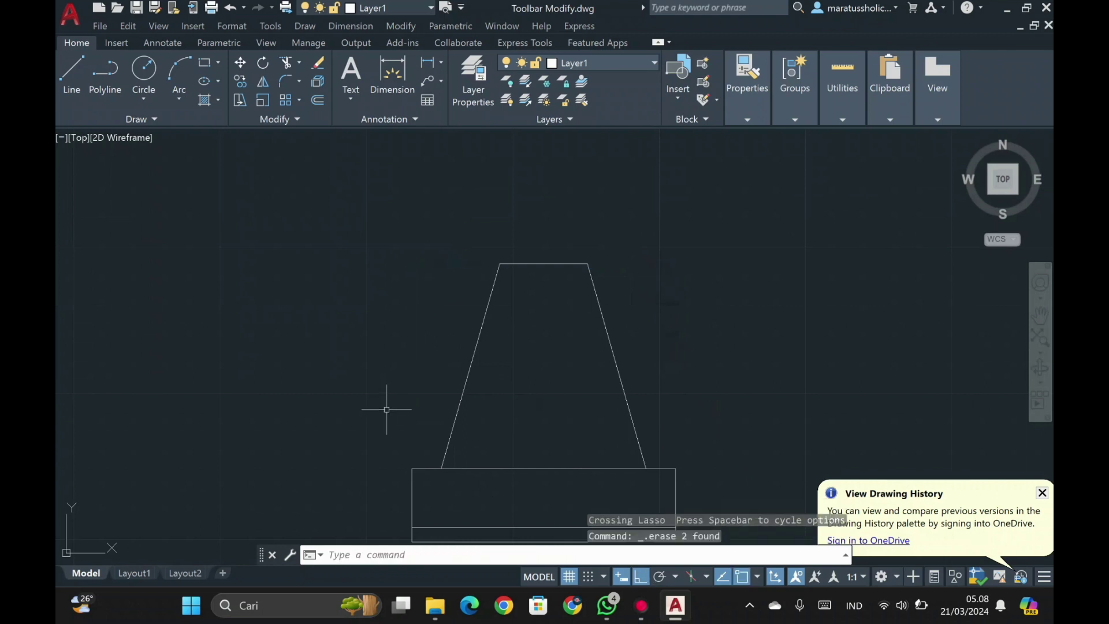
- Draw a line along the trapezoid's base between the lower ends of its two sloping sides
{"action": "scroll", "coordinate": [414, 388], "scroll_direction": "down", "scroll_amount": 3}
{"action": "left_click_drag", "start_coordinate": [484, 364], "coordinate": [404, 405]}
{"action": "scroll", "coordinate": [488, 429], "scroll_direction": "up", "scroll_amount": 3}
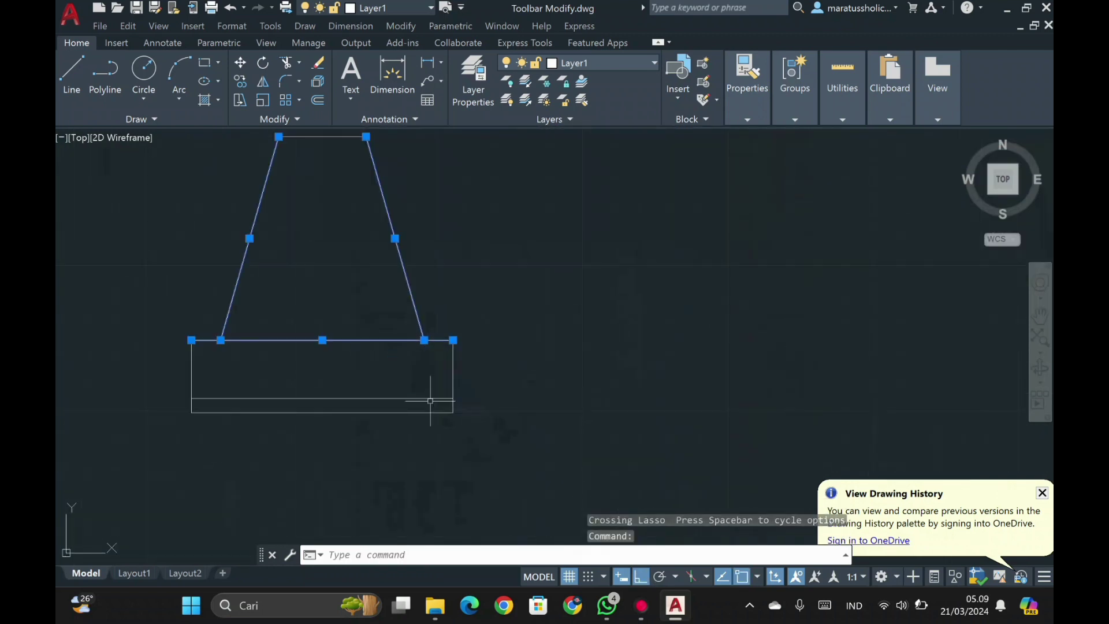
{"action": "key", "text": "Escape"}
{"action": "type", "text": "l"}
{"action": "key", "text": "Return"}
{"action": "left_click", "coordinate": [424, 339]}
{"action": "left_click", "coordinate": [220, 340]}
{"action": "key", "text": "Return"}
{"action": "mouse_move", "coordinate": [425, 274]}
{"action": "left_mouse_down"}
{"action": "mouse_move", "coordinate": [198, 191]}
{"action": "mouse_move", "coordinate": [312, 139]}
{"action": "left_mouse_up"}
{"action": "left_click", "coordinate": [322, 136]}
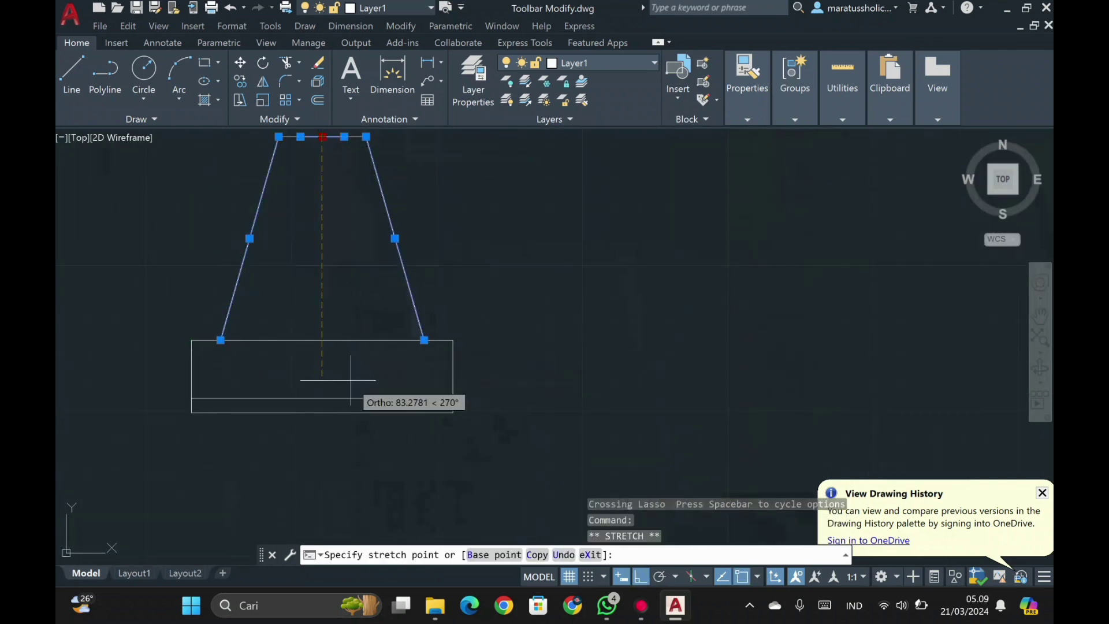
{"action": "key", "text": "Escape"}
- Join the lines of the rectangular footing base beneath the trapezoid
{"action": "left_click", "coordinate": [348, 340]}
{"action": "type", "text": "j"}
{"action": "key", "text": "Return"}
{"action": "left_click", "coordinate": [440, 334]}
{"action": "left_click", "coordinate": [455, 411]}
{"action": "left_click", "coordinate": [197, 340]}
{"action": "left_click", "coordinate": [223, 339]}
{"action": "key", "text": "Escape"}
{"action": "mouse_move", "coordinate": [221, 376]}
{"action": "left_mouse_down"}
{"action": "mouse_move", "coordinate": [188, 331]}
{"action": "mouse_move", "coordinate": [158, 358]}
{"action": "left_mouse_up"}
{"action": "left_click_drag", "start_coordinate": [510, 383], "coordinate": [277, 396]}
{"action": "type", "text": "j"}
{"action": "key", "text": "Return"}
{"action": "left_click_drag", "start_coordinate": [480, 413], "coordinate": [187, 404]}
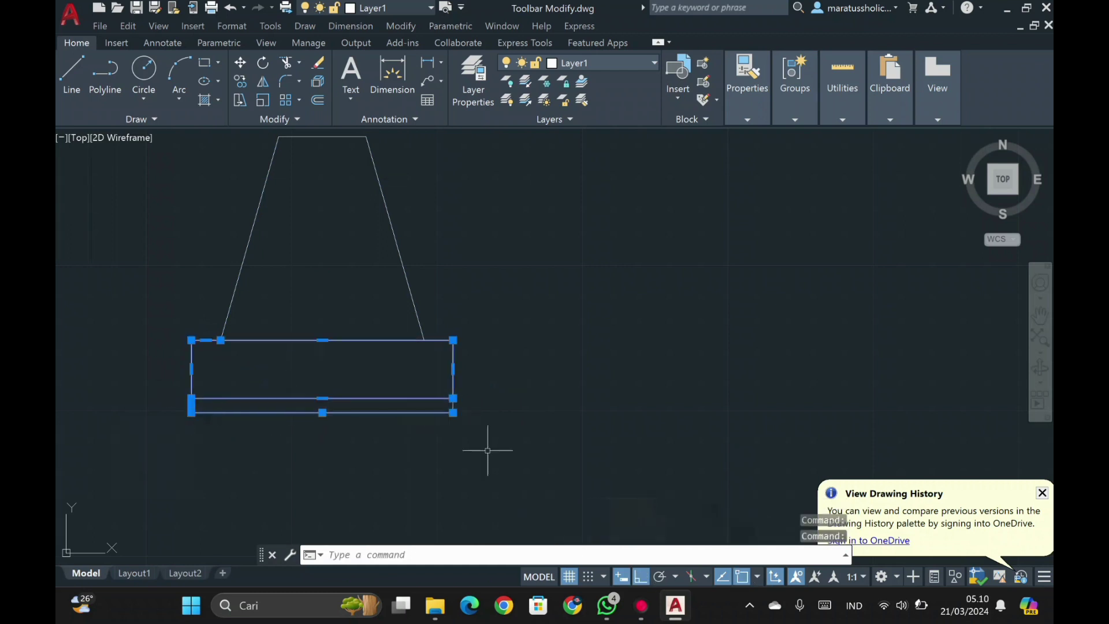
{"action": "left_click_drag", "start_coordinate": [443, 406], "coordinate": [452, 439]}
{"action": "type", "text": "j"}
{"action": "key", "text": "Return"}
{"action": "scroll", "coordinate": [443, 396], "scroll_direction": "down", "scroll_amount": 2}
{"action": "mouse_move", "coordinate": [372, 331]}
{"action": "middle_mouse_down"}
{"action": "mouse_move", "coordinate": [387, 346]}
{"action": "mouse_move", "coordinate": [376, 470]}
{"action": "middle_mouse_up"}
{"action": "type", "text": "rec"}
{"action": "key", "text": "Return"}
{"action": "left_click", "coordinate": [560, 318]}
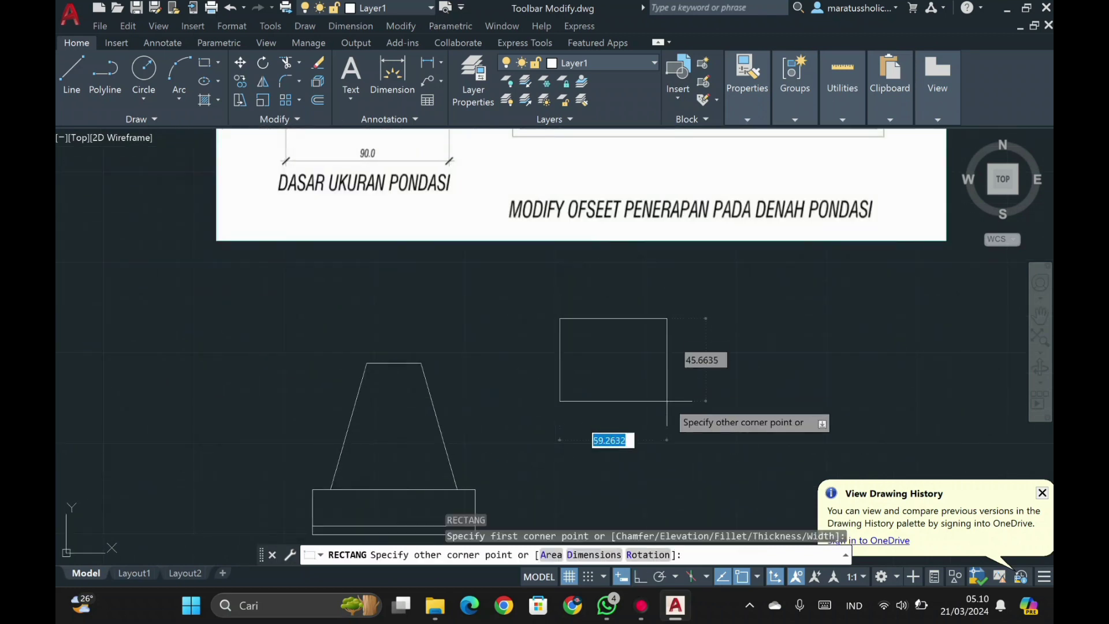
{"action": "key", "text": "Escape"}
{"action": "key", "text": "Return"}
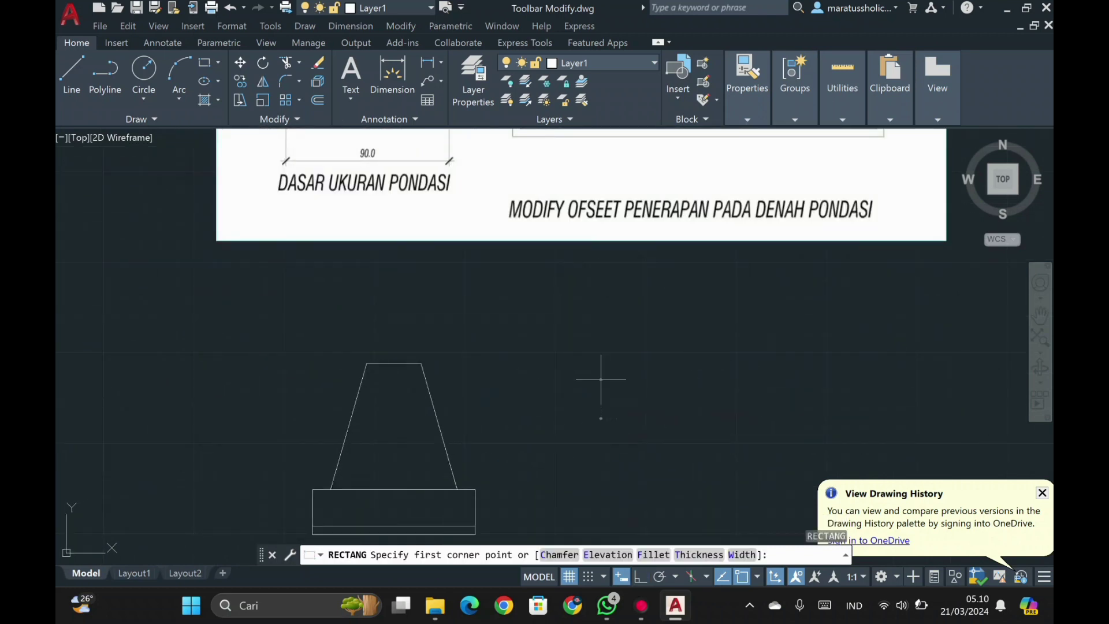
{"action": "left_click", "coordinate": [601, 379]}
{"action": "key", "text": "Return"}
{"action": "mouse_move", "coordinate": [674, 421]}
{"action": "left_mouse_down"}
{"action": "mouse_move", "coordinate": [584, 329]}
{"action": "mouse_move", "coordinate": [571, 358]}
{"action": "left_mouse_up"}
{"action": "key", "text": "Delete"}
{"action": "scroll", "coordinate": [568, 396], "scroll_direction": "down", "scroll_amount": 2}
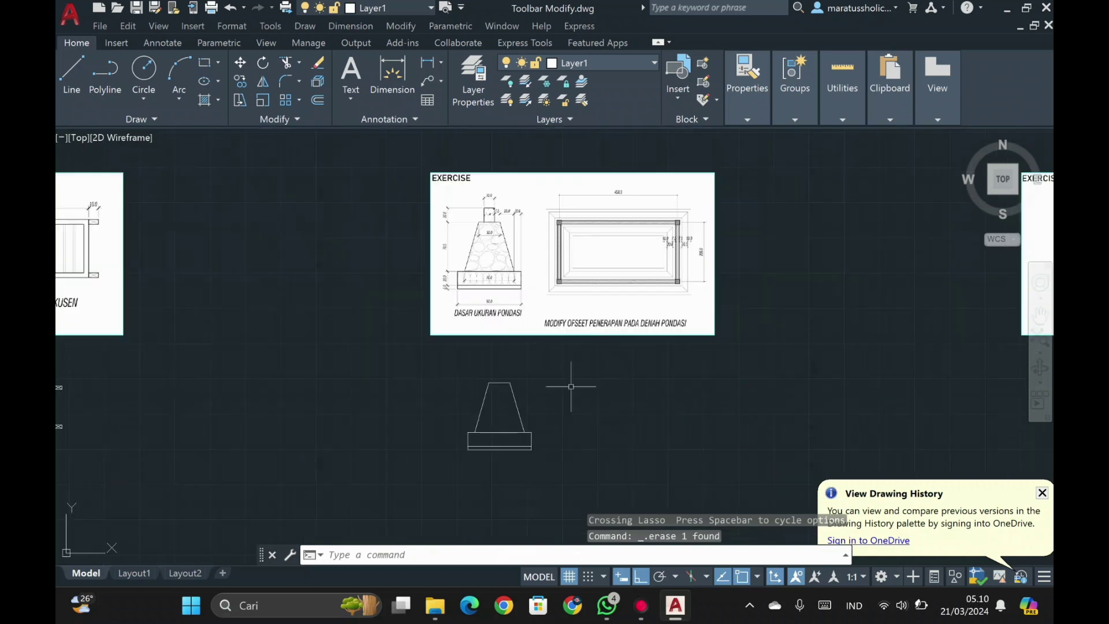
- Try to draw a rectangle beside the trapezoid with a width of 15, and erase it
{"action": "scroll", "coordinate": [535, 331], "scroll_direction": "up", "scroll_amount": 2}
{"action": "middle_click_drag", "start_coordinate": [528, 329], "coordinate": [506, 269]}
{"action": "key", "text": "Return"}
{"action": "left_click", "coordinate": [562, 424]}
{"action": "type", "text": "15"}
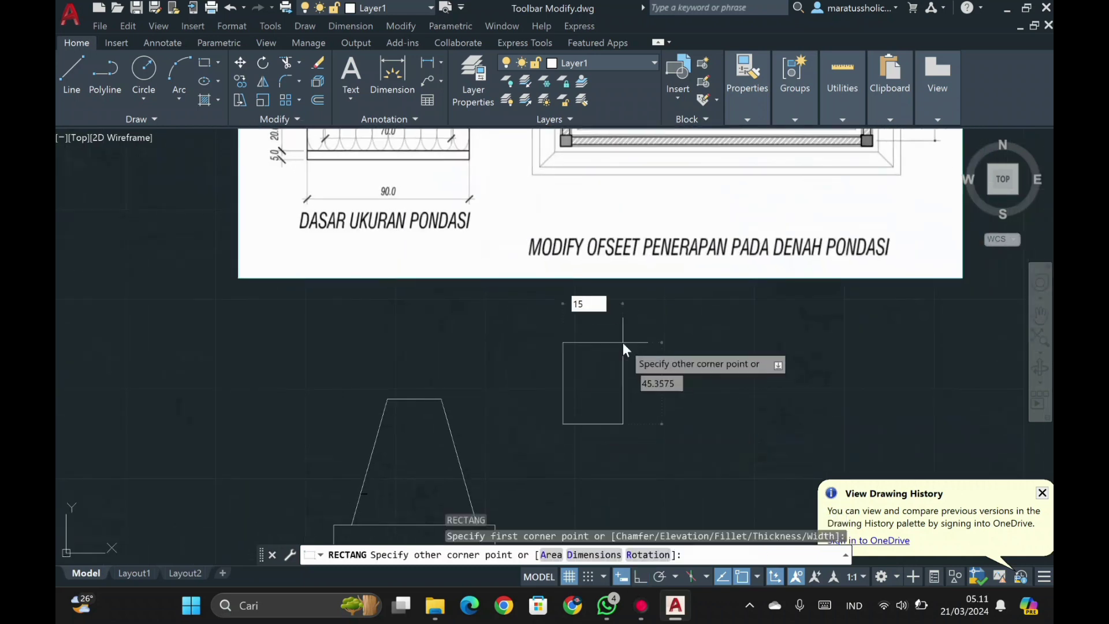
{"action": "key", "text": "Return"}
{"action": "mouse_move", "coordinate": [622, 342]}
{"action": "left_mouse_down"}
{"action": "mouse_move", "coordinate": [560, 367]}
{"action": "mouse_move", "coordinate": [571, 386]}
{"action": "left_mouse_up"}
{"action": "key", "text": "Delete"}
- Try a 15 by 7.5 rectangle for the block on top of the foundation, and erase it
{"action": "key", "text": "Return"}
{"action": "left_click", "coordinate": [559, 367]}
{"action": "type", "text": "15,7.5"}
{"action": "key", "text": "Return"}
{"action": "key", "text": "Delete"}
- Draw a rectangle 7.5 wide and 15 high beside the trapezoid
{"action": "key", "text": "Return"}
{"action": "left_click", "coordinate": [569, 382]}
{"action": "type", "text": "7.5,15"}
{"action": "key", "text": "Return"}
- Move the small rectangle by its lower edge's midpoint onto the midpoint of the trapezoid's top edge
{"action": "scroll", "coordinate": [575, 391], "scroll_direction": "up", "scroll_amount": 4}
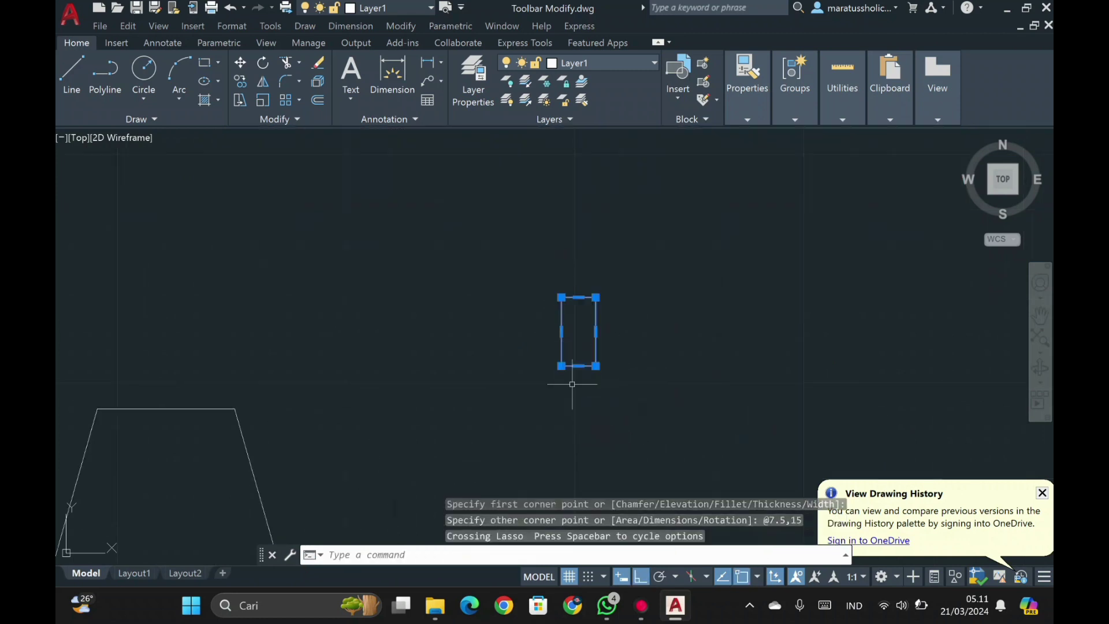
{"action": "type", "text": "m"}
{"action": "left_click", "coordinate": [578, 366]}
{"action": "left_click", "coordinate": [166, 409]}
{"action": "scroll", "coordinate": [263, 344], "scroll_direction": "down", "scroll_amount": 8}
{"action": "scroll", "coordinate": [226, 177], "scroll_direction": "up", "scroll_amount": 3}
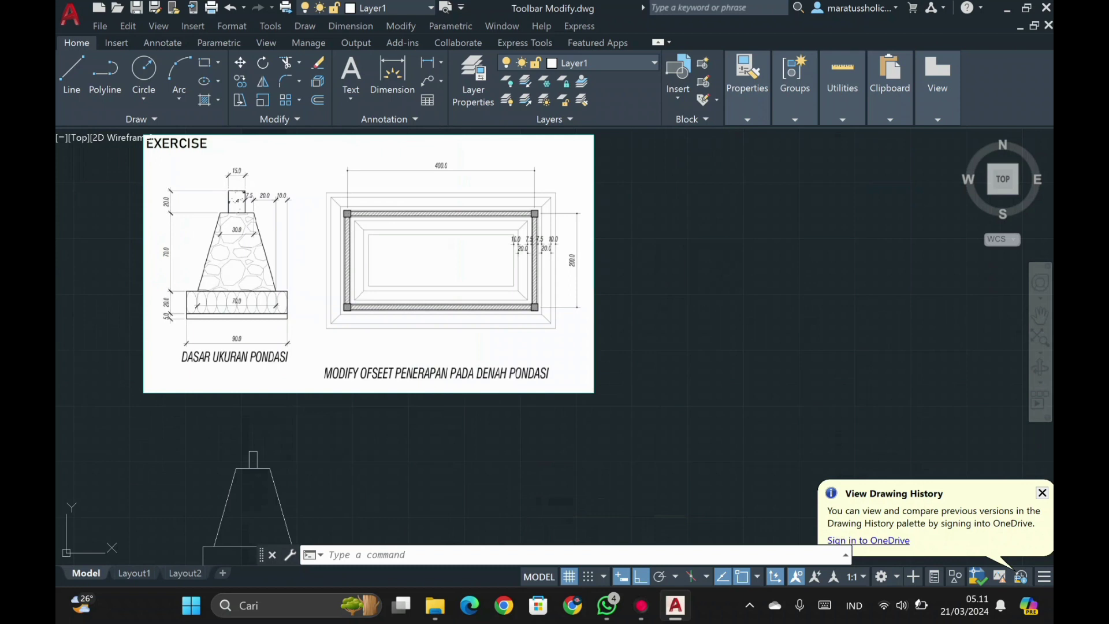
- Draw a rectangle 15 wide and 20 high beside the foundation trapezoid
{"action": "middle_click_drag", "start_coordinate": [265, 465], "coordinate": [265, 341]}
{"action": "scroll", "coordinate": [265, 340], "scroll_direction": "up", "scroll_amount": 2}
{"action": "left_click_drag", "start_coordinate": [286, 321], "coordinate": [223, 335]}
{"action": "type", "text": "rec"}
{"action": "key", "text": "Return"}
{"action": "left_click", "coordinate": [489, 387]}
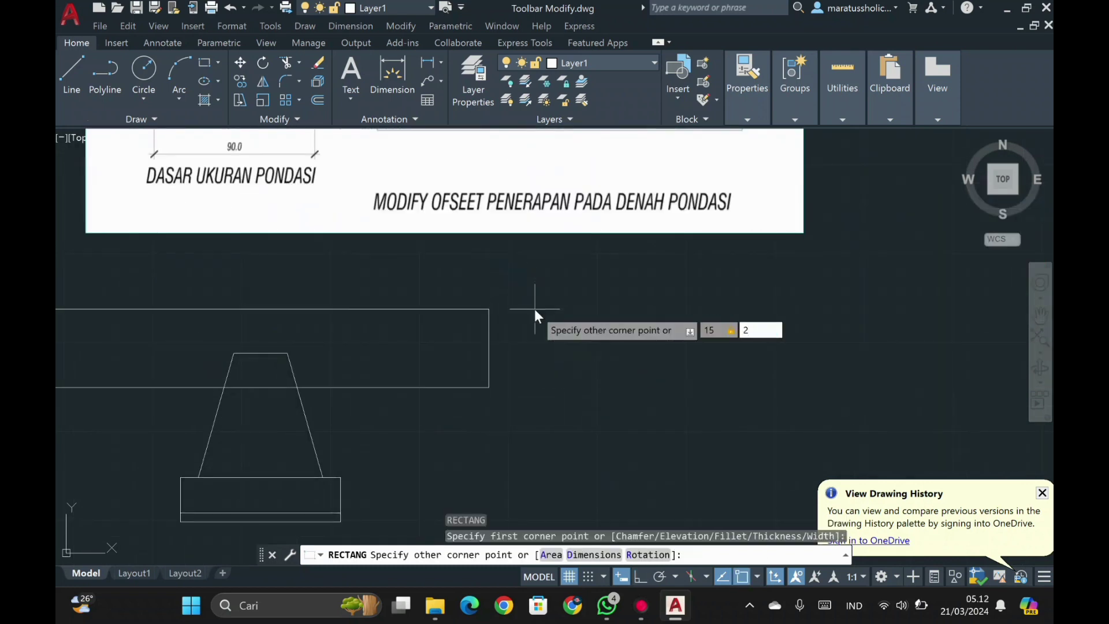
{"action": "type", "text": "0"}
{"action": "key", "text": "Return"}
- Move the 15 by 20 rectangle by its lower edge's midpoint onto the midpoint of the trapezoid's top edge
{"action": "left_click_drag", "start_coordinate": [534, 309], "coordinate": [497, 370]}
{"action": "type", "text": "m"}
{"action": "left_click", "coordinate": [502, 387]}
{"action": "left_click", "coordinate": [260, 353]}
{"action": "scroll", "coordinate": [298, 369], "scroll_direction": "down", "scroll_amount": 4}
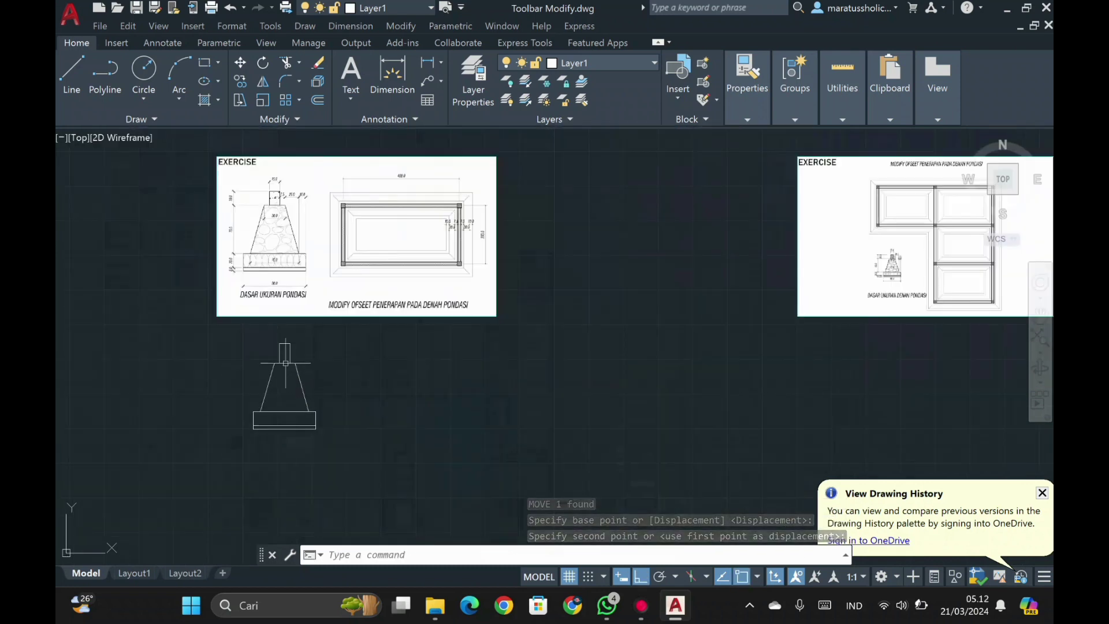
- Hatch the block on top of the foundation with the AR-CONC pattern at scale 0.3
{"action": "scroll", "coordinate": [285, 363], "scroll_direction": "up", "scroll_amount": 4}
{"action": "left_click_drag", "start_coordinate": [303, 323], "coordinate": [241, 334]}
{"action": "type", "text": "h"}
{"action": "key", "text": "Return"}
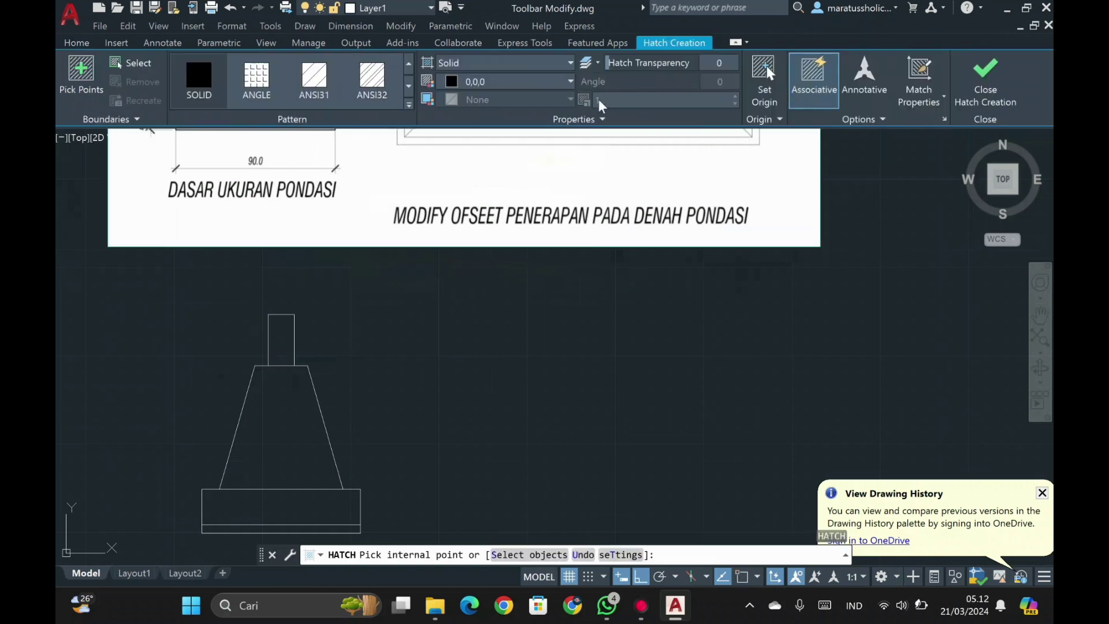
{"action": "left_click", "coordinate": [282, 339]}
{"action": "left_click", "coordinate": [633, 96]}
{"action": "type", "text": "0,28"}
{"action": "left_click", "coordinate": [284, 339]}
{"action": "scroll", "coordinate": [281, 333], "scroll_direction": "up", "scroll_amount": 2}
{"action": "left_click", "coordinate": [287, 371]}
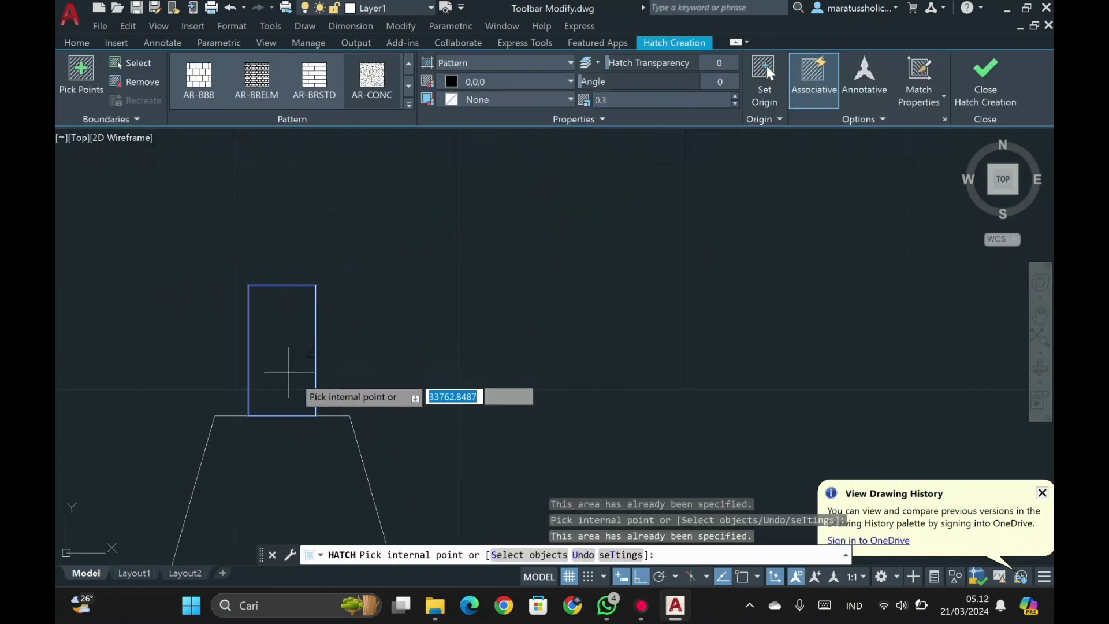
- Set the block's hatch colour to ByLayer and its scale to 0.084, and finish the hatch
{"action": "left_click", "coordinate": [570, 82]}
{"action": "left_click", "coordinate": [466, 100]}
{"action": "left_click", "coordinate": [735, 103]}
{"action": "left_click", "coordinate": [735, 103]}
{"action": "left_click", "coordinate": [736, 103]}
{"action": "middle_click_drag", "start_coordinate": [380, 462], "coordinate": [510, 295]}
{"action": "key", "text": "Return"}
- Join the outline segments of the foundation trapezoid into one polyline
{"action": "left_click_drag", "start_coordinate": [549, 346], "coordinate": [306, 346]}
{"action": "left_click_drag", "start_coordinate": [468, 233], "coordinate": [452, 285]}
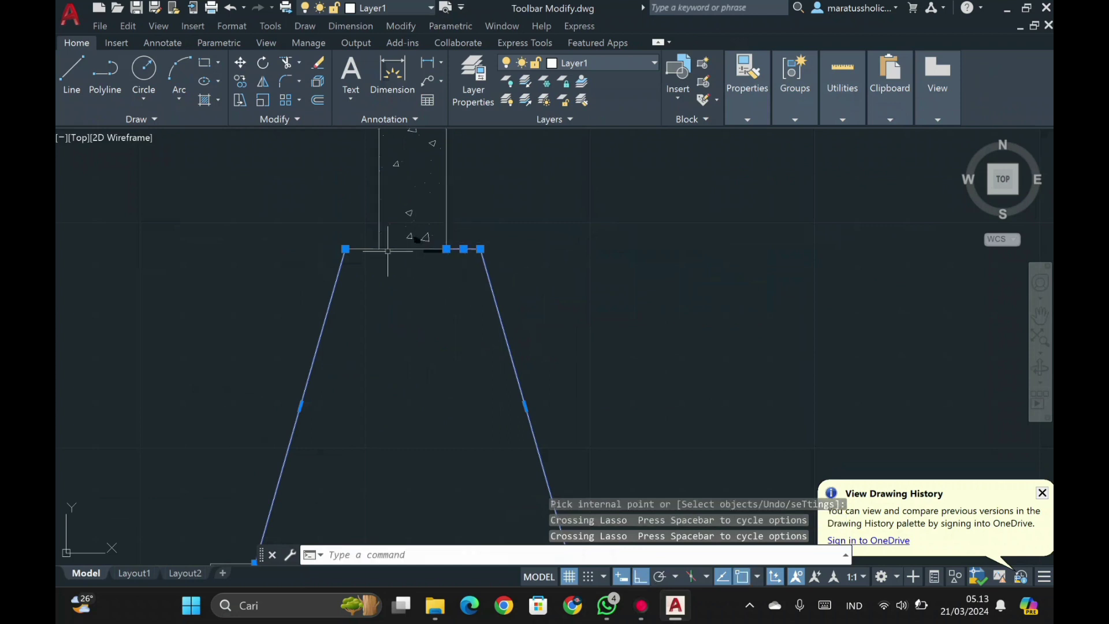
{"action": "key", "text": "Escape"}
{"action": "left_click_drag", "start_coordinate": [614, 364], "coordinate": [60, 343]}
{"action": "left_click_drag", "start_coordinate": [479, 205], "coordinate": [467, 260]}
{"action": "scroll", "coordinate": [475, 358], "scroll_direction": "down", "scroll_amount": 2}
{"action": "middle_click_drag", "start_coordinate": [475, 358], "coordinate": [487, 307]}
{"action": "type", "text": "j"}
{"action": "key", "text": "Return"}
{"action": "left_click_drag", "start_coordinate": [494, 305], "coordinate": [569, 241]}
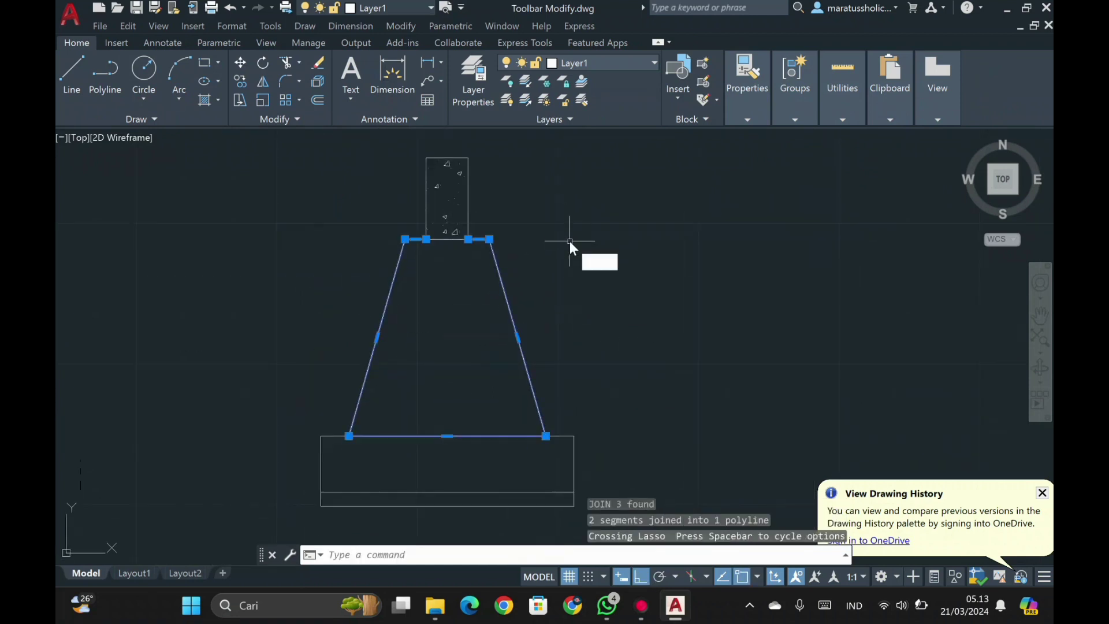
- Hatch the foundation trapezoid with the GRAVEL pattern at scale 1.4
{"action": "type", "text": "h"}
{"action": "key", "text": "Return"}
{"action": "left_click", "coordinate": [409, 105]}
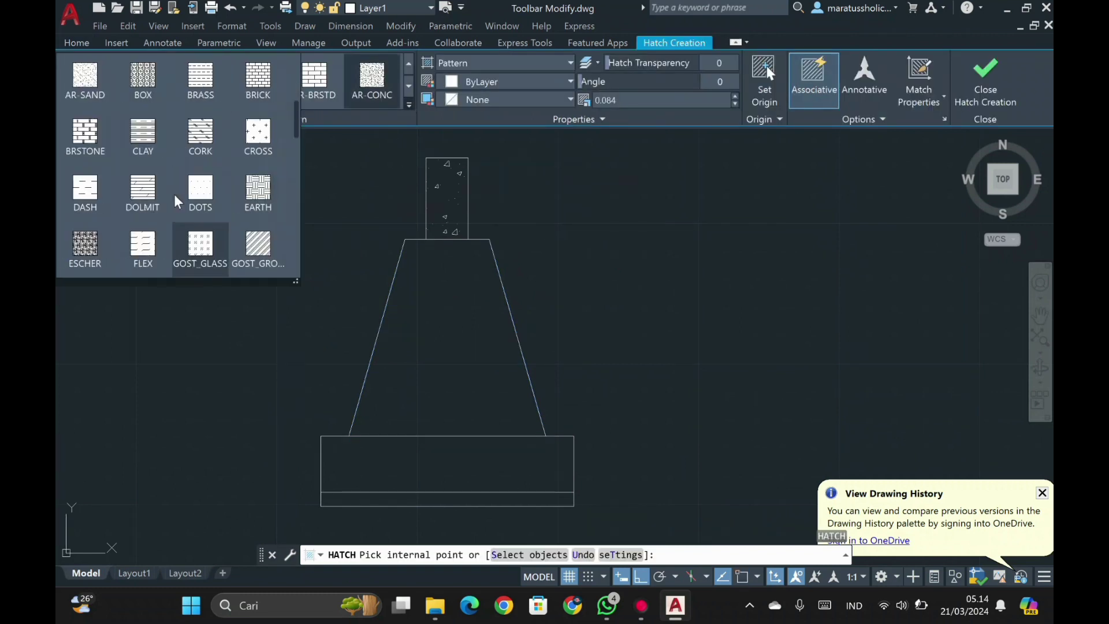
{"action": "scroll", "coordinate": [198, 186], "scroll_direction": "up", "scroll_amount": 5}
{"action": "scroll", "coordinate": [200, 183], "scroll_direction": "down", "scroll_amount": 3}
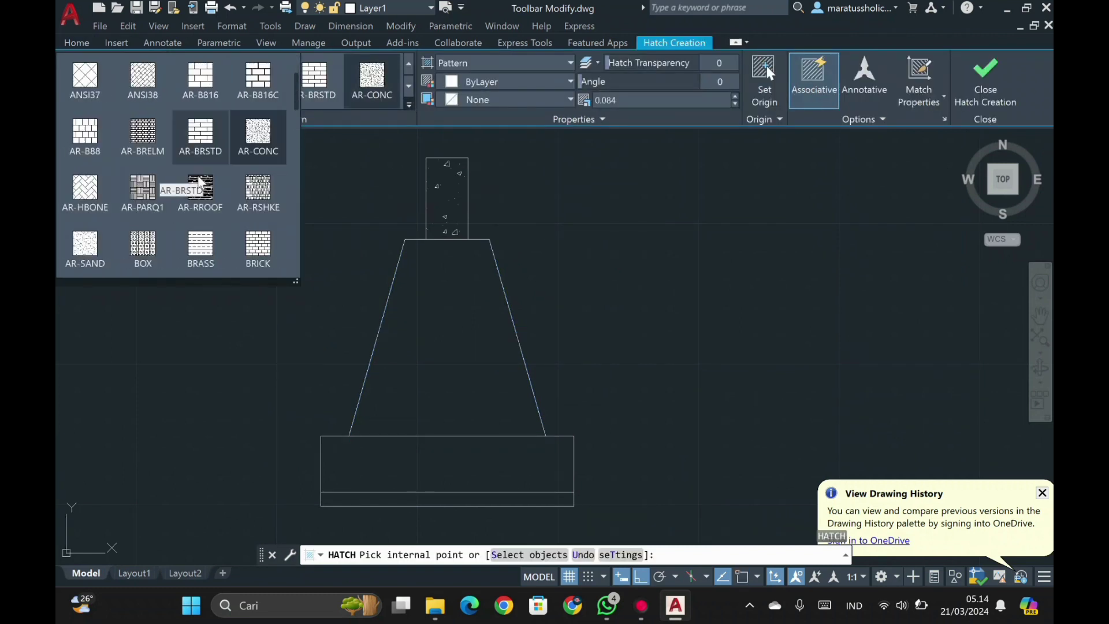
{"action": "scroll", "coordinate": [199, 181], "scroll_direction": "down", "scroll_amount": 3}
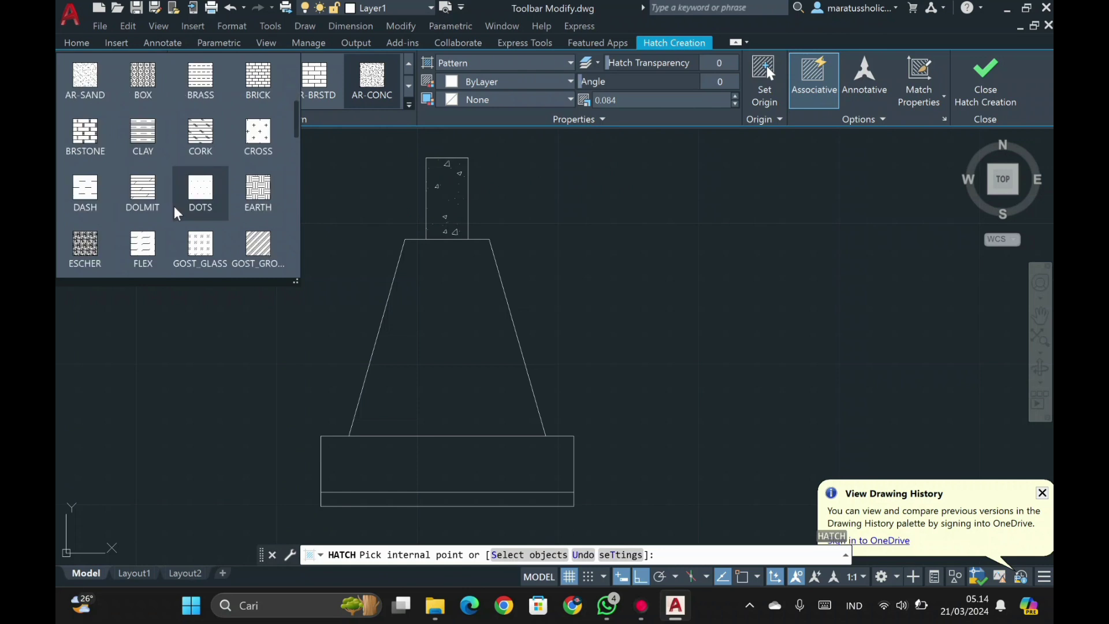
{"action": "scroll", "coordinate": [159, 232], "scroll_direction": "down", "scroll_amount": 3}
{"action": "left_click", "coordinate": [85, 245]}
{"action": "left_click", "coordinate": [448, 335]}
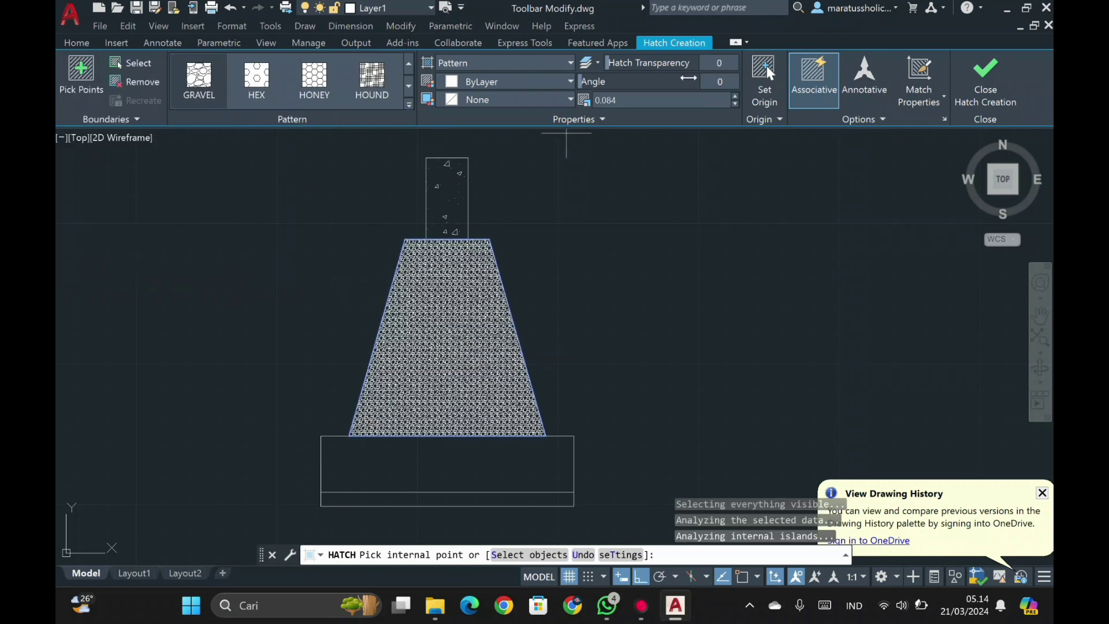
{"action": "type", "text": "1.4"}
{"action": "key", "text": "Return"}
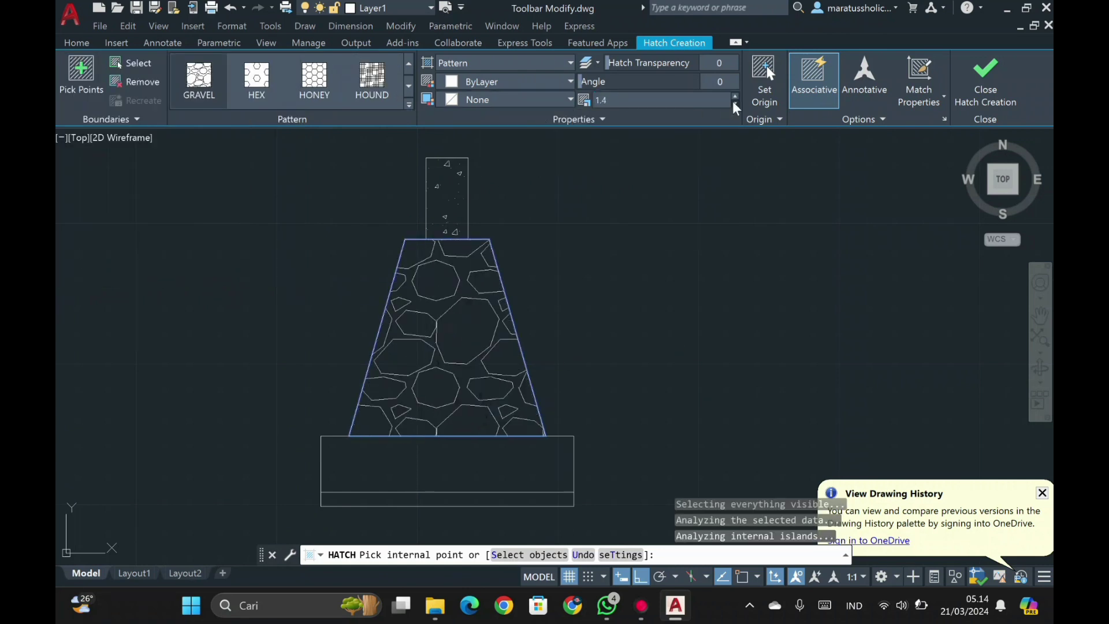
{"action": "key", "text": "Return"}
{"action": "scroll", "coordinate": [573, 373], "scroll_direction": "down", "scroll_amount": 2}
{"action": "scroll", "coordinate": [483, 140], "scroll_direction": "up", "scroll_amount": 2}
{"action": "scroll", "coordinate": [508, 305], "scroll_direction": "down", "scroll_amount": 3}
{"action": "middle_click_drag", "start_coordinate": [511, 445], "coordinate": [506, 307]}
{"action": "scroll", "coordinate": [506, 306], "scroll_direction": "up", "scroll_amount": 4}
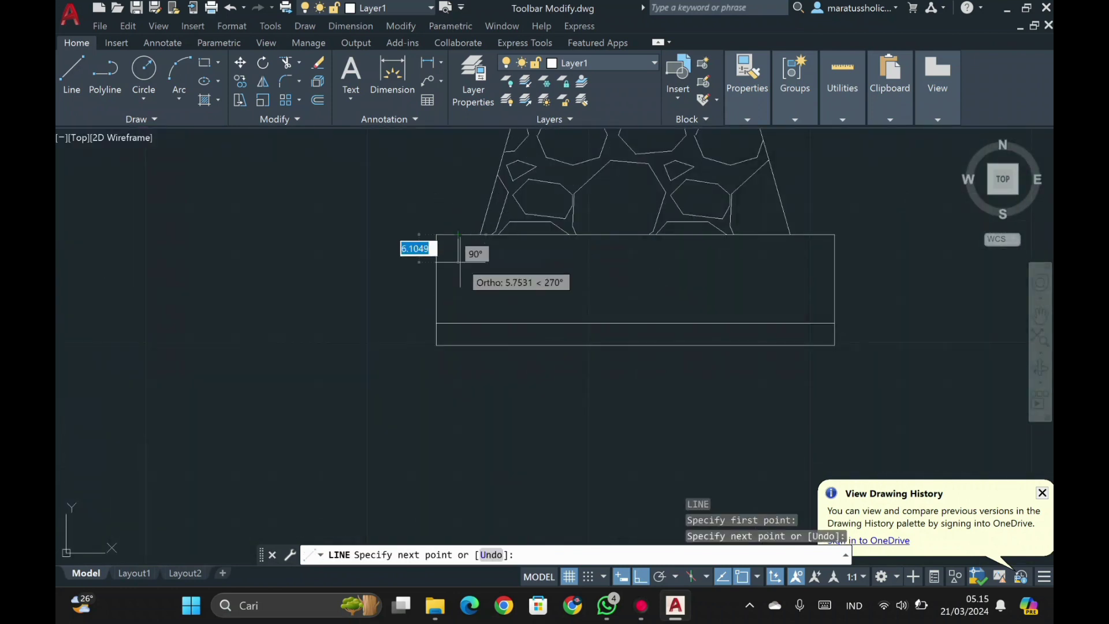
{"action": "key", "text": "Return"}
{"action": "left_click", "coordinate": [436, 235]}
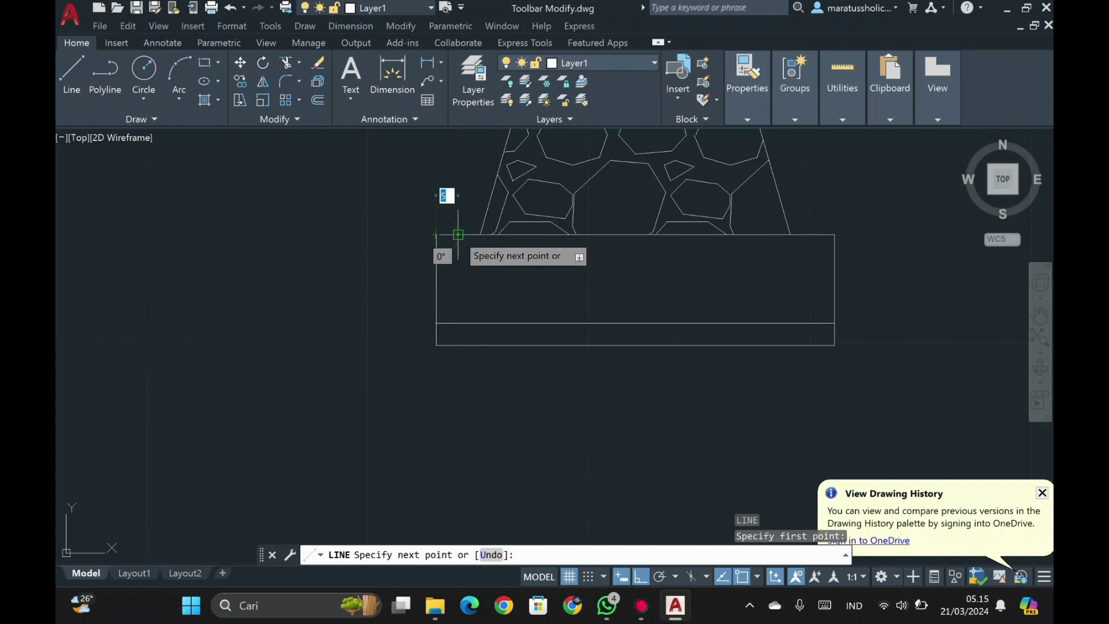
{"action": "key", "text": "Escape"}
- Draw an upright ellipse at the left end of the base's upper layer, spanning the layer's full height
{"action": "type", "text": "el"}
{"action": "key", "text": "Return"}
{"action": "left_click", "coordinate": [458, 235]}
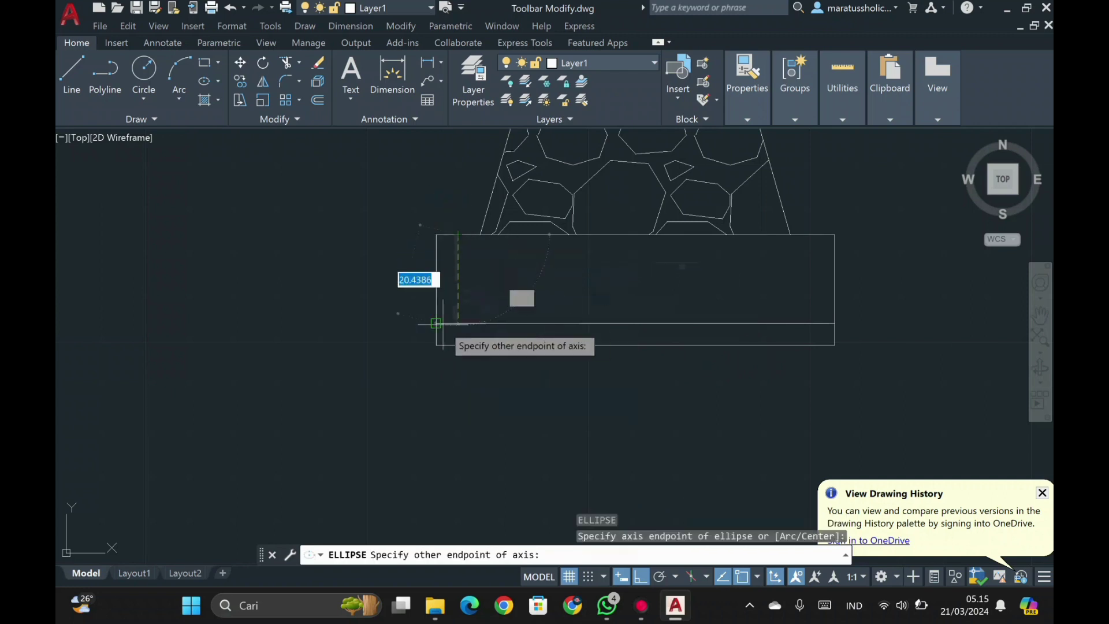
{"action": "left_click", "coordinate": [435, 323]}
{"action": "left_click", "coordinate": [455, 300]}
- Create a rectangular array of the ellipse with 8 columns and 1 row along the base
{"action": "left_click_drag", "start_coordinate": [455, 300], "coordinate": [534, 234]}
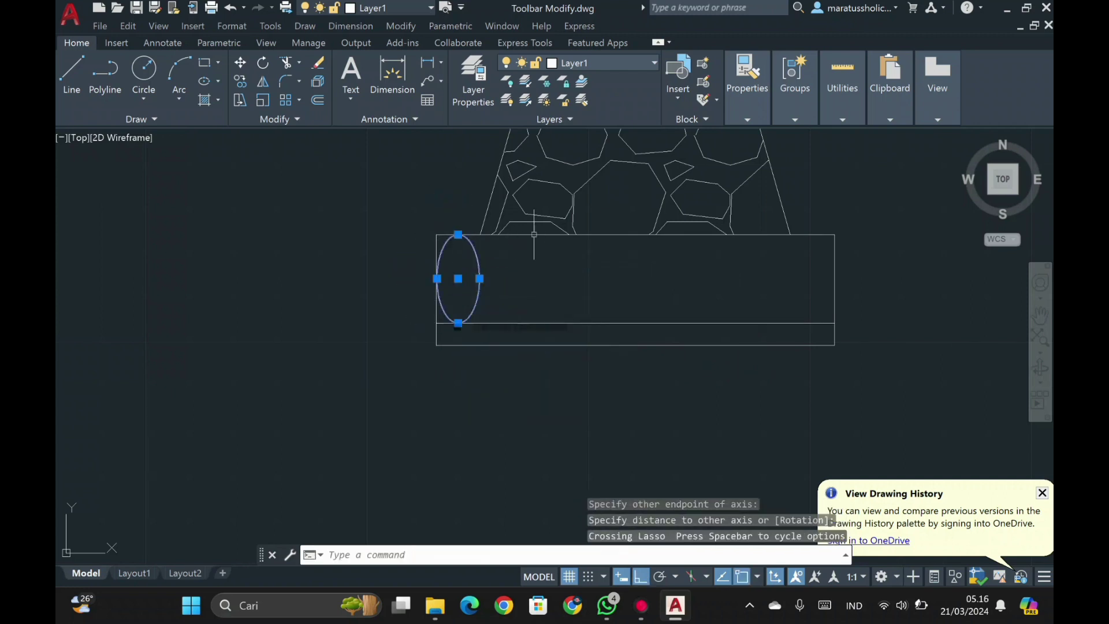
{"action": "left_click", "coordinate": [299, 100]}
{"action": "left_click", "coordinate": [261, 127]}
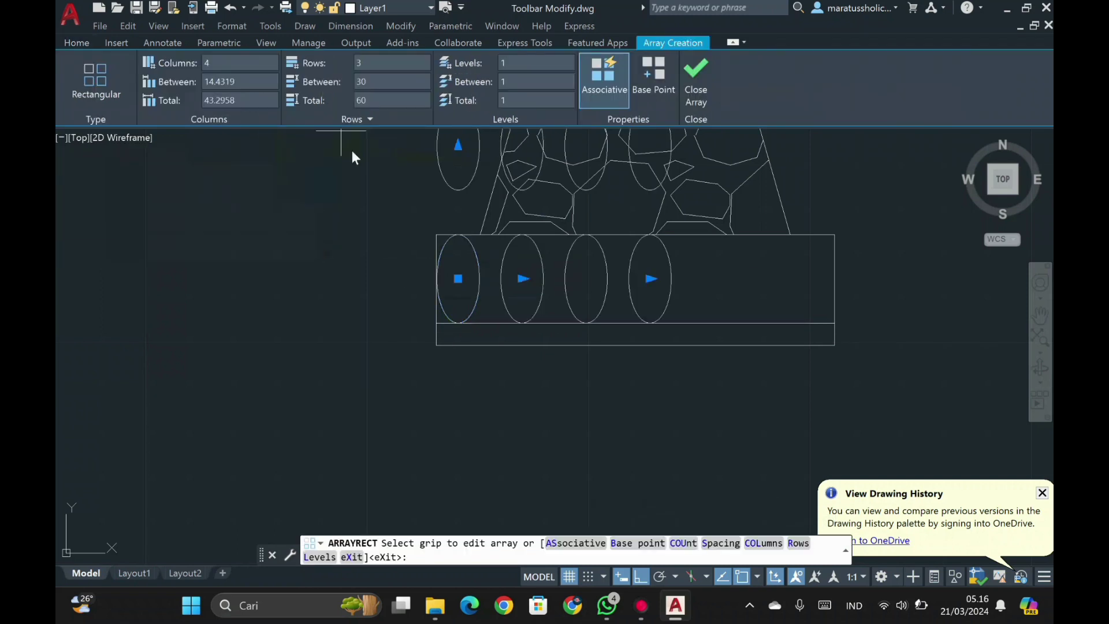
{"action": "scroll", "coordinate": [434, 235], "scroll_direction": "down", "scroll_amount": 2}
{"action": "left_click", "coordinate": [388, 63]}
{"action": "type", "text": "1"}
{"action": "key", "text": "Return"}
{"action": "key", "text": "Return"}
- Set the ellipse array's column spacing to 10 and finish the array
{"action": "left_click", "coordinate": [237, 82]}
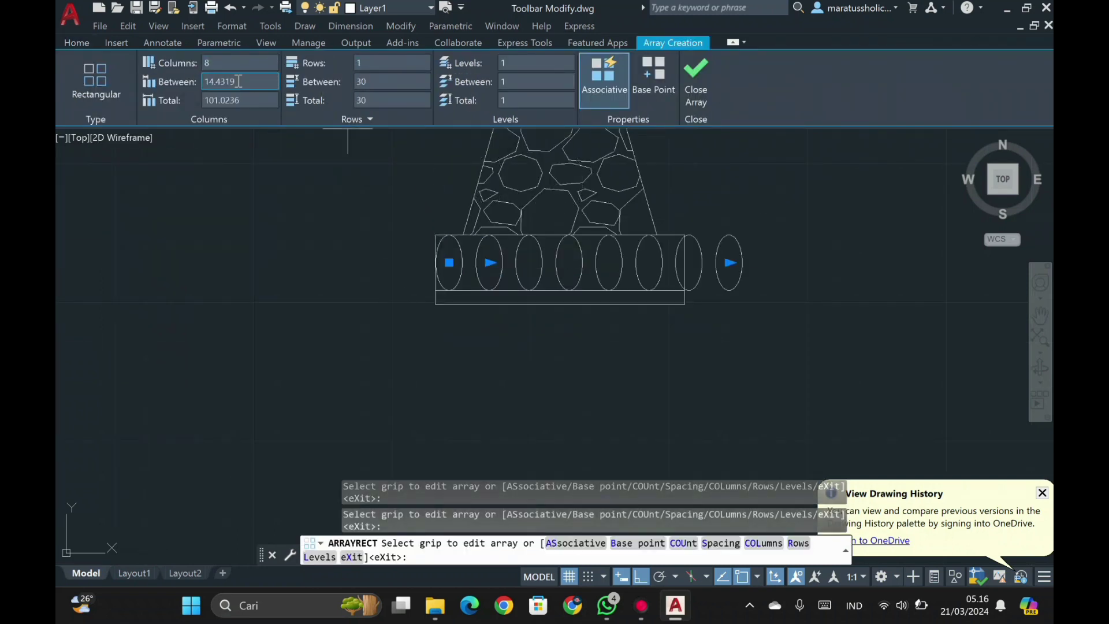
{"action": "type", "text": "10"}
{"action": "key", "text": "Return"}
{"action": "left_click", "coordinate": [696, 81]}
- Draw a 400 by 200 rectangle for the foundation plan beside the foundation section
{"action": "scroll", "coordinate": [601, 279], "scroll_direction": "up", "scroll_amount": 2}
{"action": "scroll", "coordinate": [501, 477], "scroll_direction": "down", "scroll_amount": 6}
{"action": "middle_click_drag", "start_coordinate": [579, 227], "coordinate": [518, 365]}
{"action": "scroll", "coordinate": [620, 317], "scroll_direction": "up", "scroll_amount": 2}
{"action": "scroll", "coordinate": [620, 317], "scroll_direction": "down", "scroll_amount": 1}
{"action": "middle_click_drag", "start_coordinate": [710, 323], "coordinate": [624, 258]}
{"action": "middle_click_drag", "start_coordinate": [573, 220], "coordinate": [579, 285]}
{"action": "scroll", "coordinate": [556, 213], "scroll_direction": "down", "scroll_amount": 2}
{"action": "type", "text": "rec"}
{"action": "key", "text": "Return"}
{"action": "left_click", "coordinate": [529, 399]}
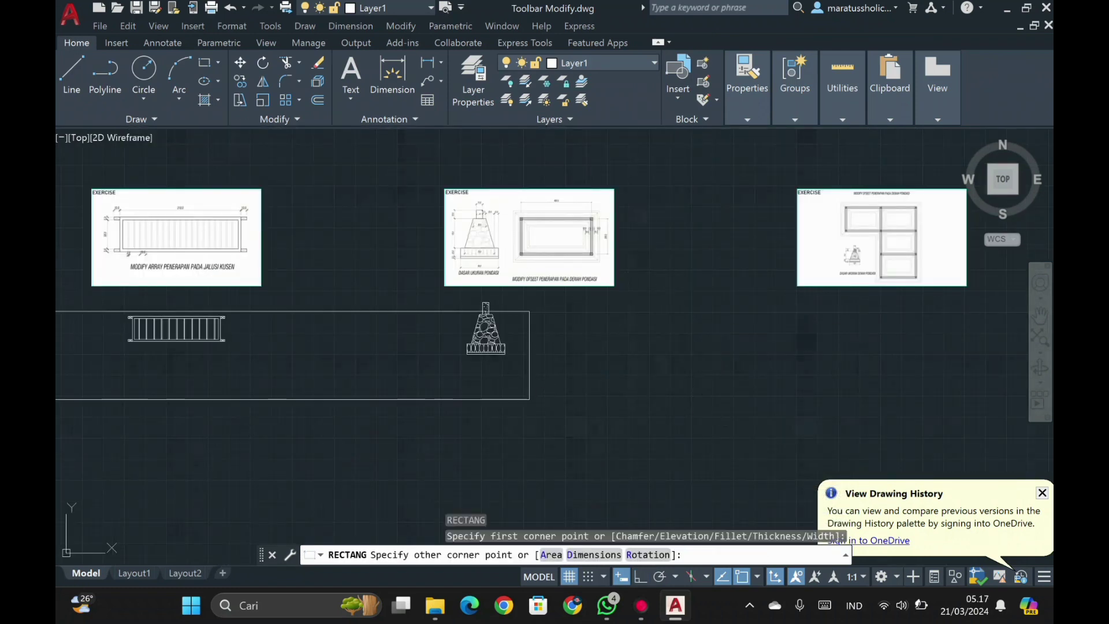
{"action": "type", "text": "@100,200"}
{"action": "key", "text": "Return"}
- Offset the plan rectangle by 7.5 both inward and outward
{"action": "scroll", "coordinate": [537, 236], "scroll_direction": "up", "scroll_amount": 4}
{"action": "scroll", "coordinate": [586, 263], "scroll_direction": "down", "scroll_amount": 4}
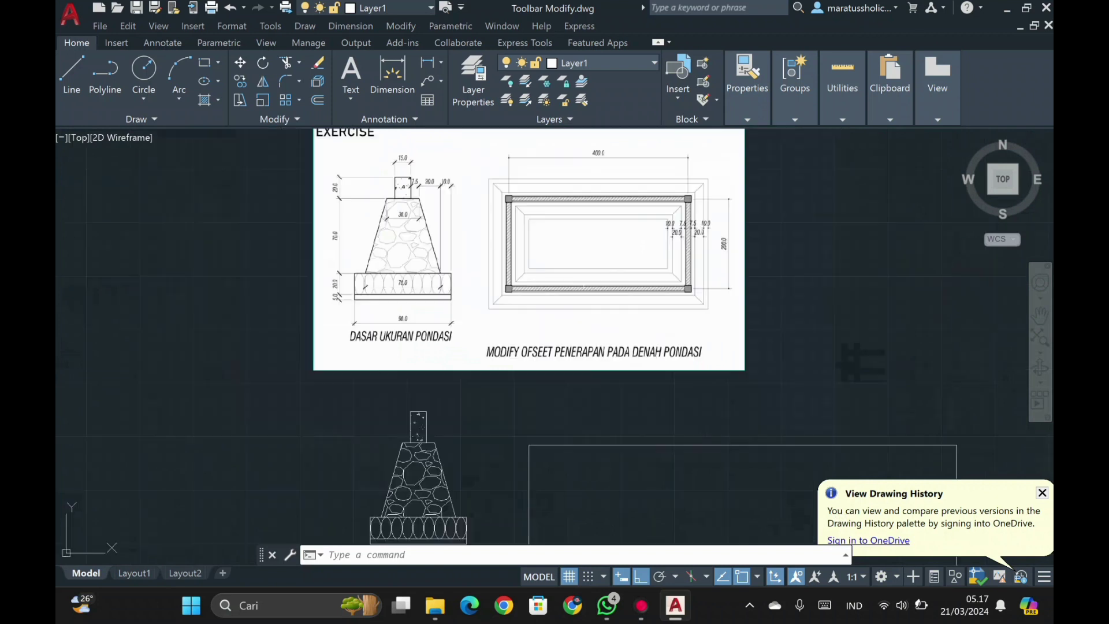
{"action": "middle_click_drag", "start_coordinate": [587, 264], "coordinate": [542, 236]}
{"action": "scroll", "coordinate": [611, 207], "scroll_direction": "up", "scroll_amount": 6}
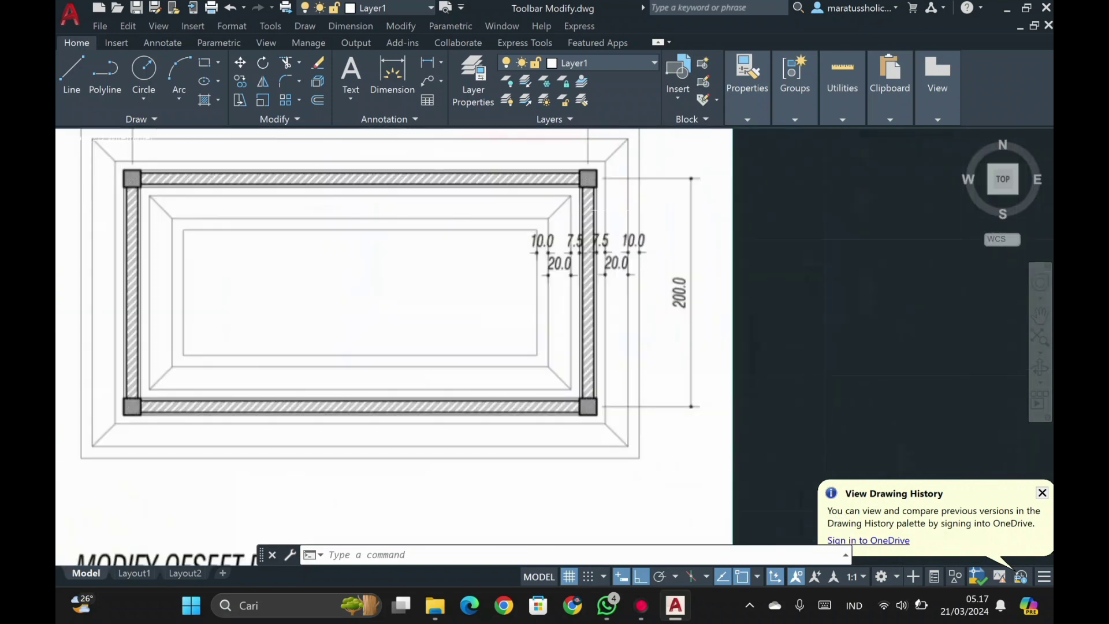
{"action": "scroll", "coordinate": [729, 425], "scroll_direction": "down", "scroll_amount": 5}
{"action": "type", "text": "o"}
{"action": "key", "text": "Return"}
{"action": "left_click", "coordinate": [740, 336]}
{"action": "type", "text": "7.5"}
{"action": "key", "text": "Return"}
{"action": "left_click", "coordinate": [713, 354]}
{"action": "left_click", "coordinate": [741, 340]}
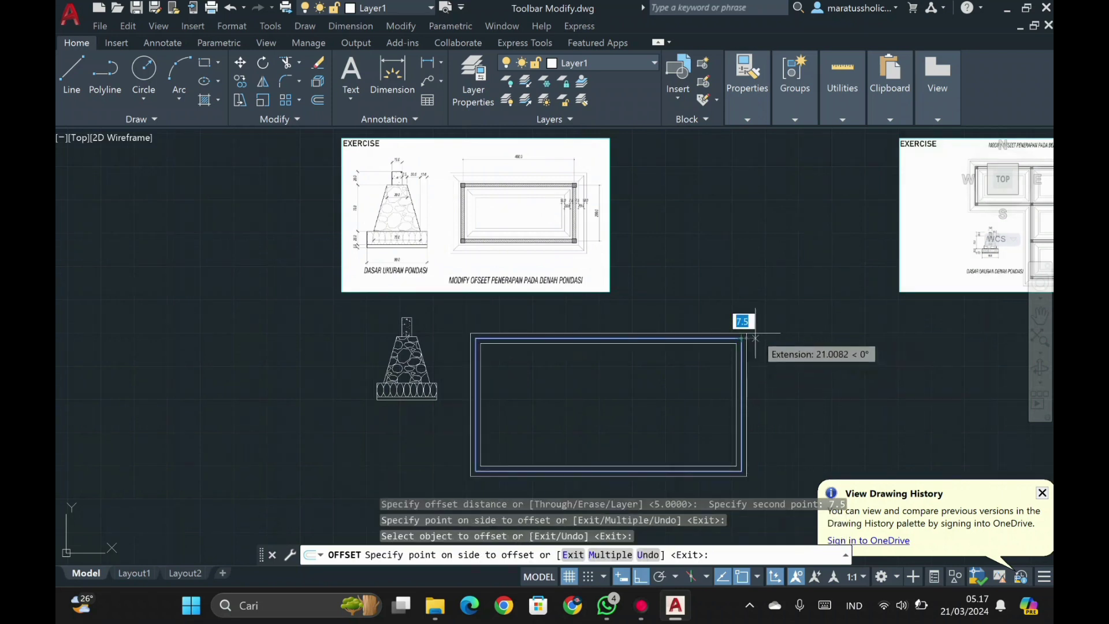
{"action": "left_click", "coordinate": [747, 327]}
{"action": "scroll", "coordinate": [759, 375], "scroll_direction": "up", "scroll_amount": 4}
{"action": "key", "text": "Return"}
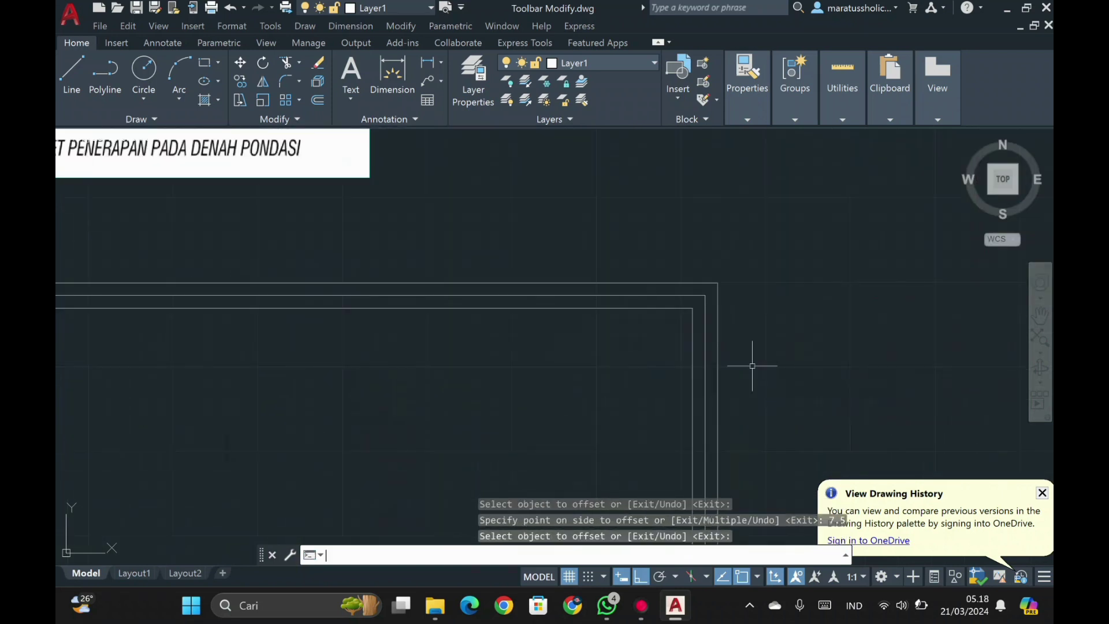
- Offset the middle plan rectangle by 6 both inward and outward for the wall lines
{"action": "type", "text": "o"}
{"action": "key", "text": "Return"}
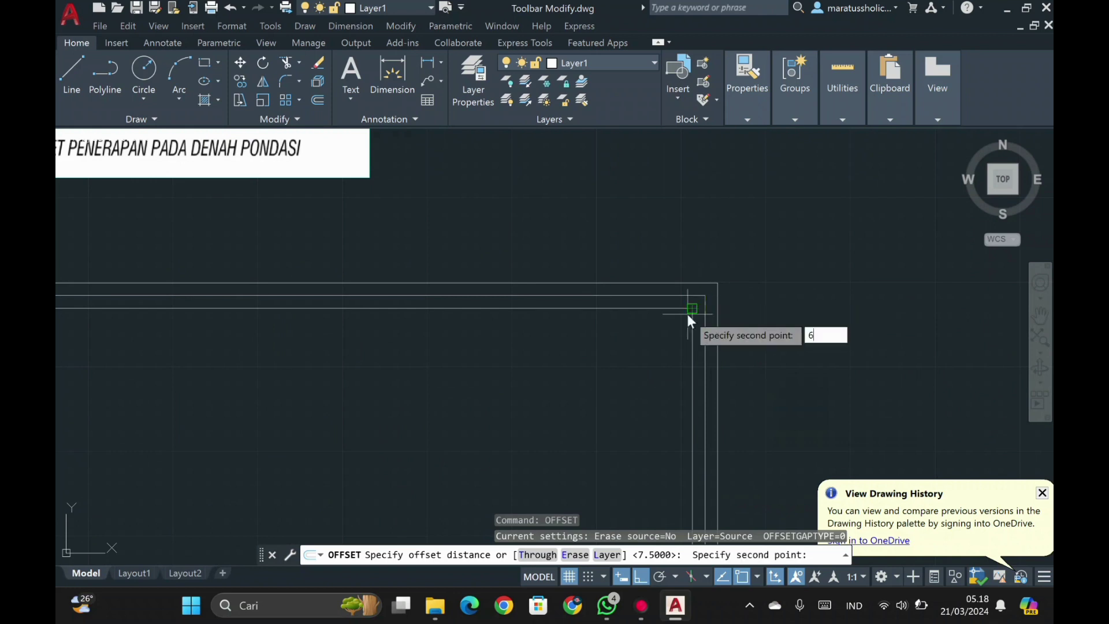
{"action": "key", "text": "Return"}
{"action": "left_click", "coordinate": [696, 314]}
{"action": "left_click", "coordinate": [716, 314]}
{"action": "key", "text": "Return"}
- Draw a closed 15 by 15 polyline square for the column at the plan's upper-right corner
{"action": "scroll", "coordinate": [711, 327], "scroll_direction": "up", "scroll_amount": 3}
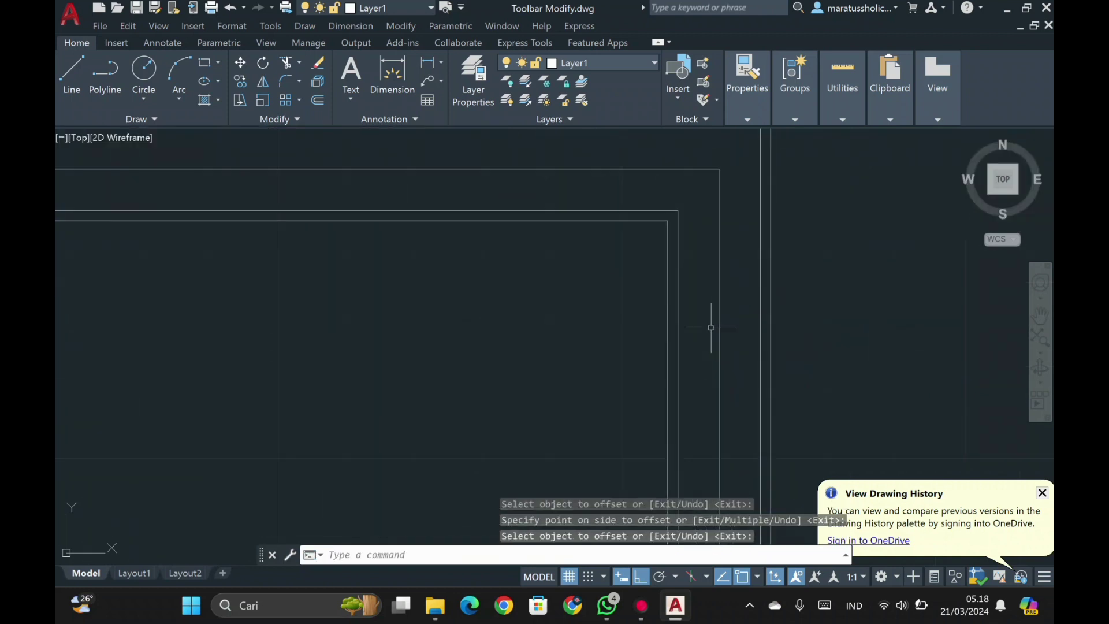
{"action": "scroll", "coordinate": [714, 321], "scroll_direction": "down", "scroll_amount": 2}
{"action": "scroll", "coordinate": [713, 313], "scroll_direction": "up", "scroll_amount": 1}
{"action": "scroll", "coordinate": [713, 313], "scroll_direction": "down", "scroll_amount": 2}
{"action": "middle_click_drag", "start_coordinate": [714, 313], "coordinate": [981, 519]}
{"action": "type", "text": "pl"}
{"action": "key", "text": "Return"}
{"action": "middle_click_drag", "start_coordinate": [535, 170], "coordinate": [666, 381]}
{"action": "scroll", "coordinate": [665, 381], "scroll_direction": "down", "scroll_amount": 1}
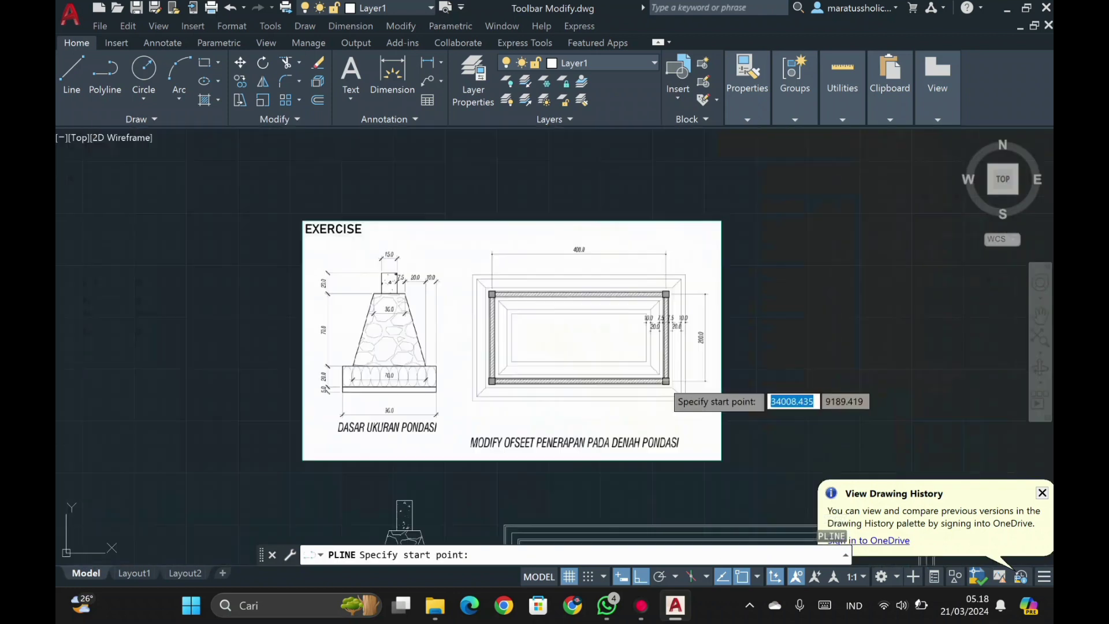
{"action": "scroll", "coordinate": [666, 381], "scroll_direction": "up", "scroll_amount": 4}
{"action": "left_click", "coordinate": [717, 215]}
{"action": "type", "text": "1"}
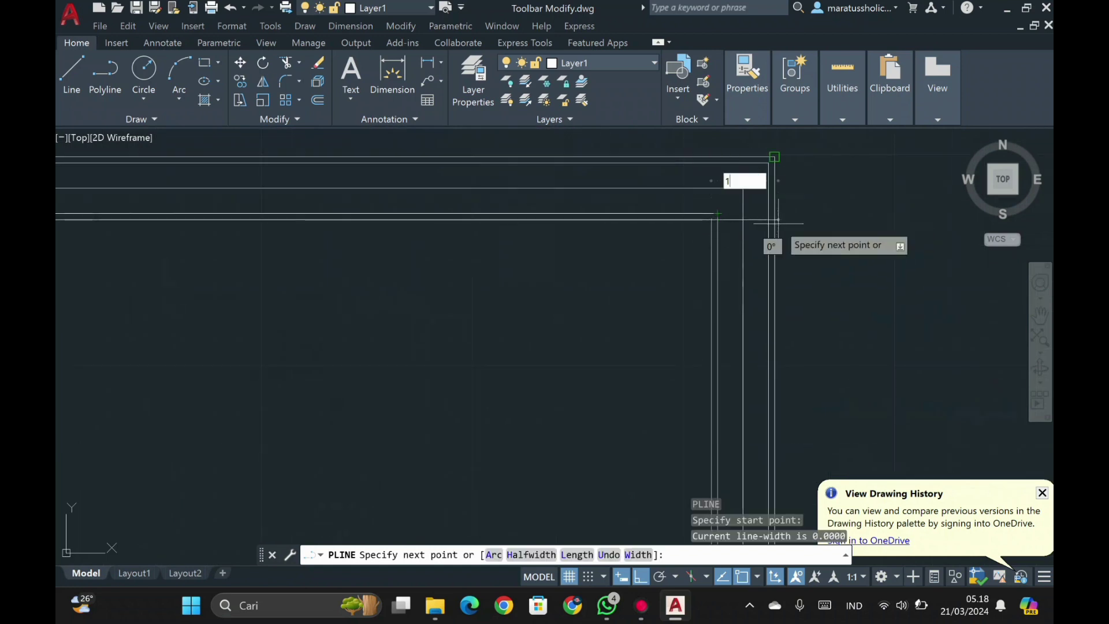
{"action": "type", "text": "5"}
{"action": "key", "text": "Return"}
{"action": "type", "text": "15"}
{"action": "key", "text": "Return"}
{"action": "type", "text": "15"}
{"action": "key", "text": "Return"}
{"action": "key", "text": "c"}
{"action": "key", "text": "Return"}
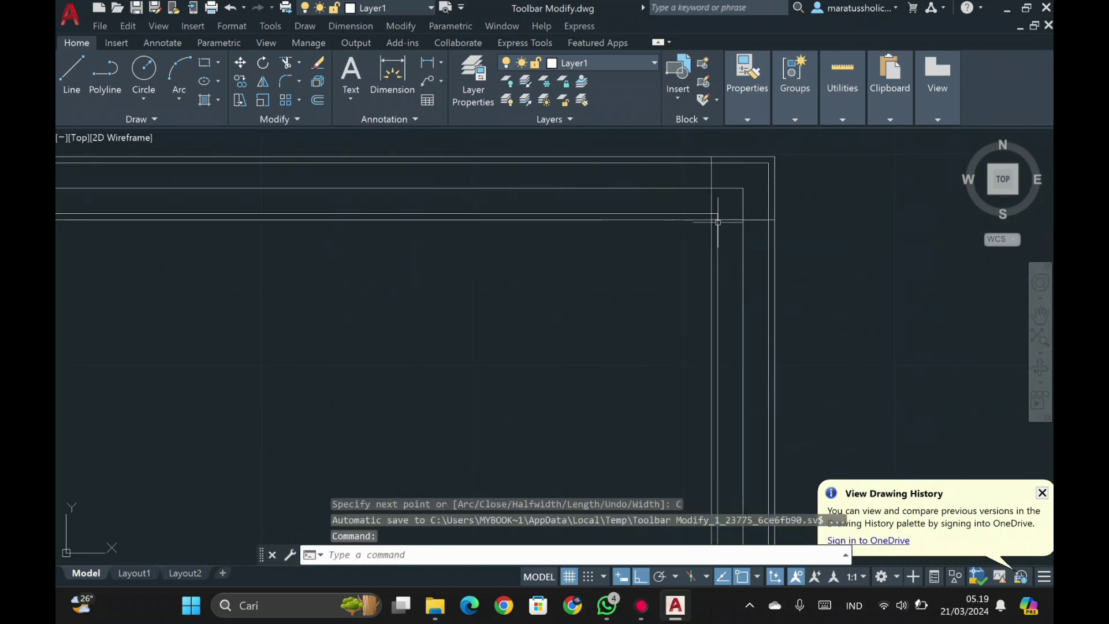
- Try to trim the lines inside the upper-right column square, and undo the trim
{"action": "scroll", "coordinate": [744, 290], "scroll_direction": "up", "scroll_amount": 1}
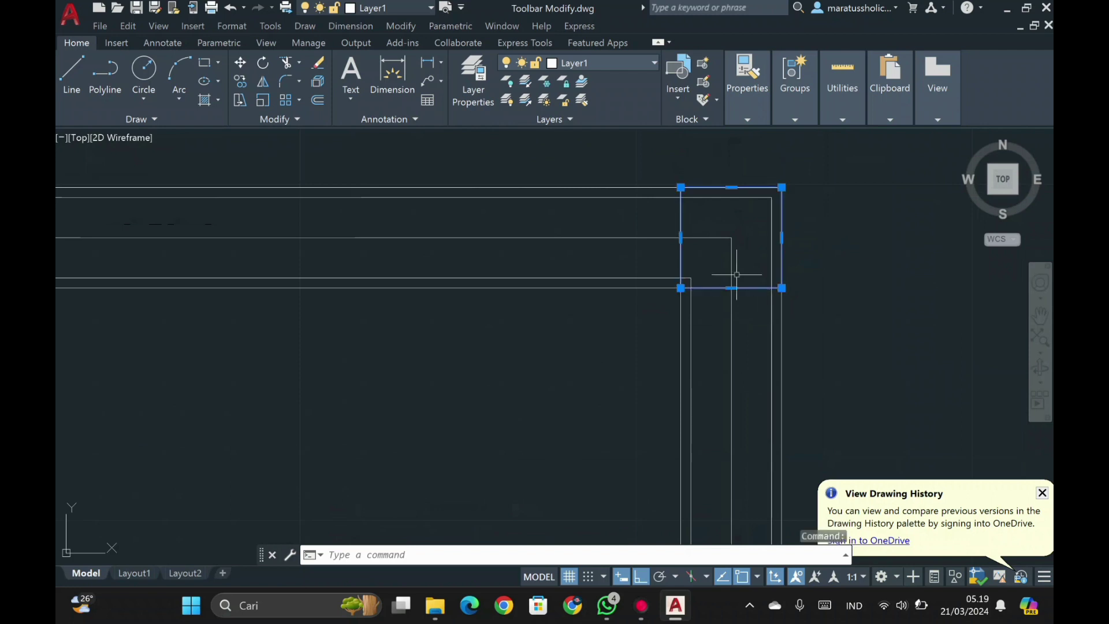
{"action": "type", "text": "tr"}
{"action": "key", "text": "Return"}
{"action": "left_click_drag", "start_coordinate": [730, 196], "coordinate": [693, 296]}
{"action": "key", "text": "Escape"}
{"action": "key", "text": "ctrl+z"}
- Trim the wall and centre lines that cross the inside of the upper-right column square
{"action": "key", "text": "Return"}
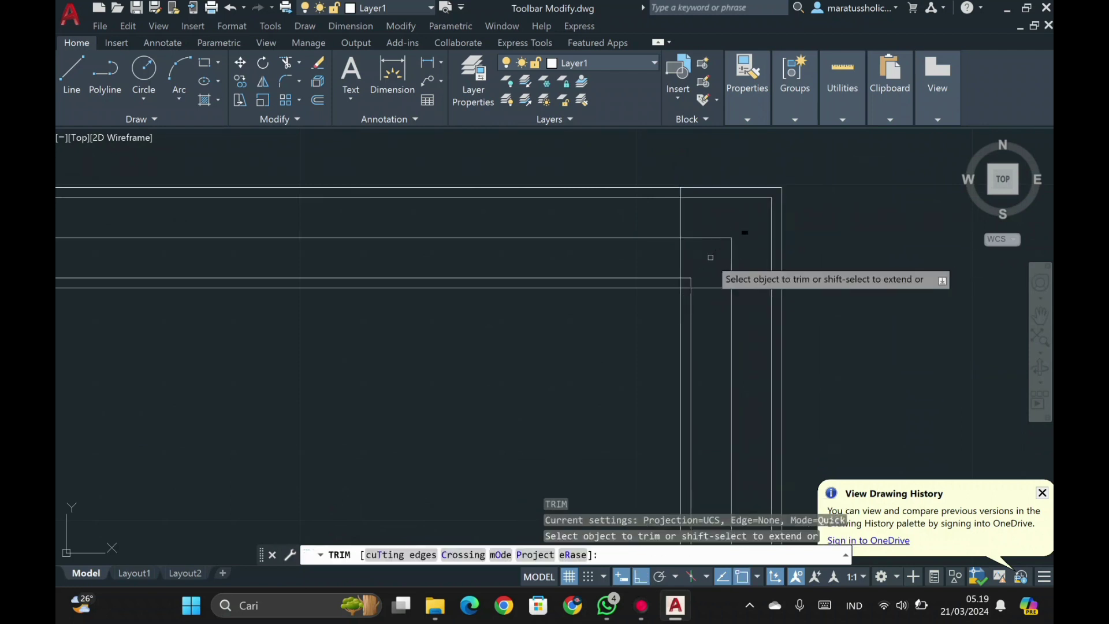
{"action": "left_click", "coordinate": [690, 280]}
{"action": "left_click_drag", "start_coordinate": [689, 283], "coordinate": [707, 199]}
{"action": "left_click", "coordinate": [771, 268]}
{"action": "scroll", "coordinate": [752, 271], "scroll_direction": "down", "scroll_amount": 10}
{"action": "scroll", "coordinate": [561, 153], "scroll_direction": "up", "scroll_amount": 8}
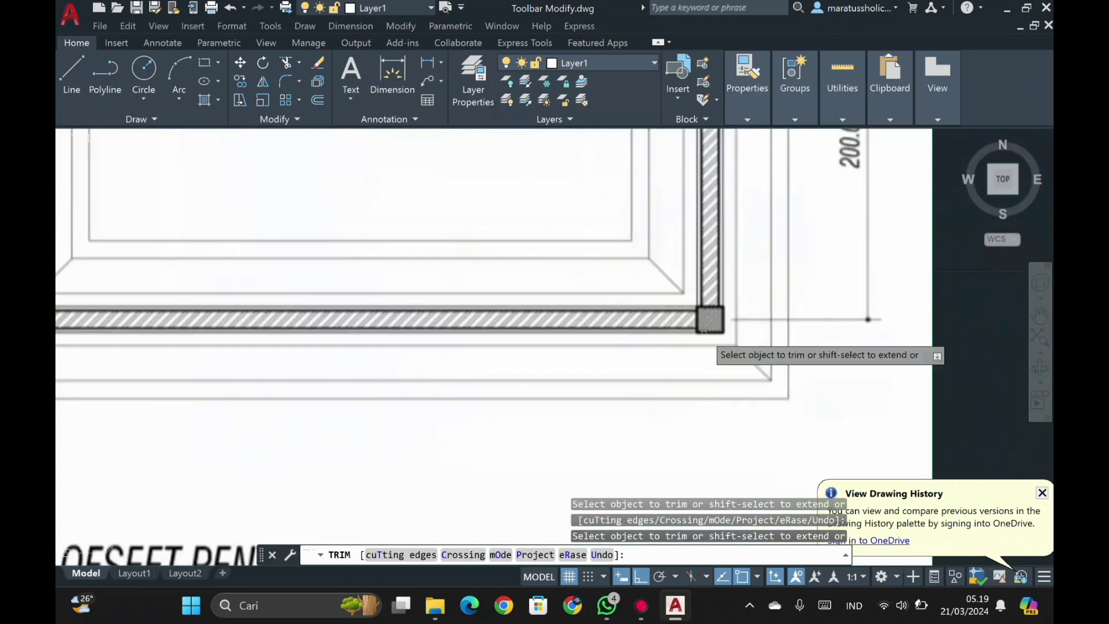
{"action": "key", "text": "Escape"}
- Hatch the upper-right column square with the AR-CONC pattern
{"action": "scroll", "coordinate": [724, 339], "scroll_direction": "down", "scroll_amount": 8}
{"action": "scroll", "coordinate": [782, 363], "scroll_direction": "up", "scroll_amount": 10}
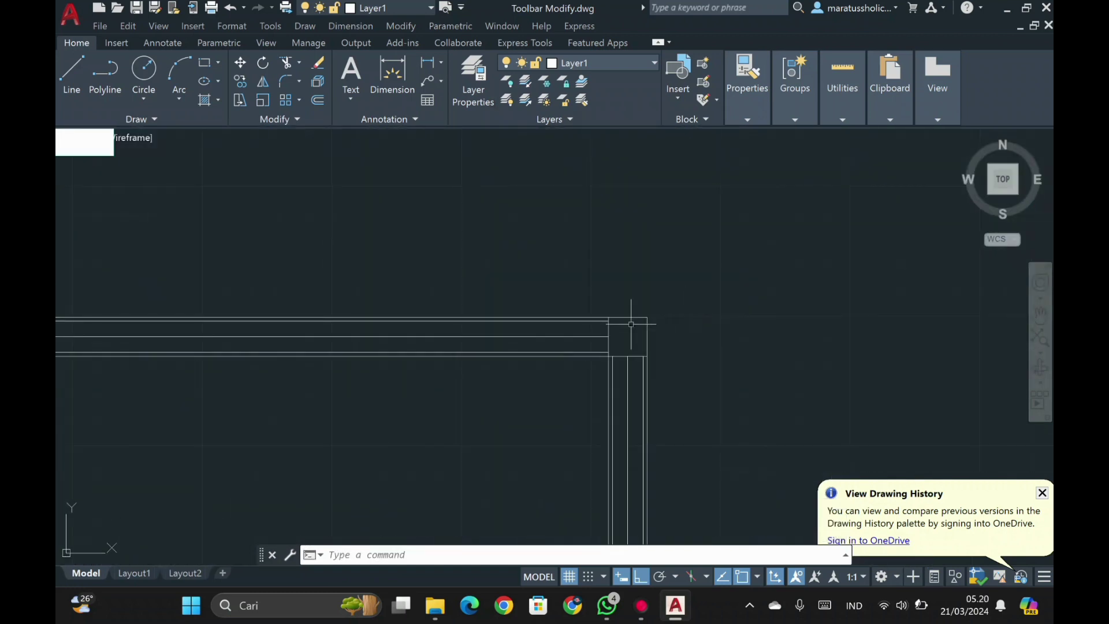
{"action": "type", "text": "h"}
{"action": "key", "text": "Return"}
{"action": "left_click", "coordinate": [410, 105]}
{"action": "scroll", "coordinate": [240, 163], "scroll_direction": "up", "scroll_amount": 9}
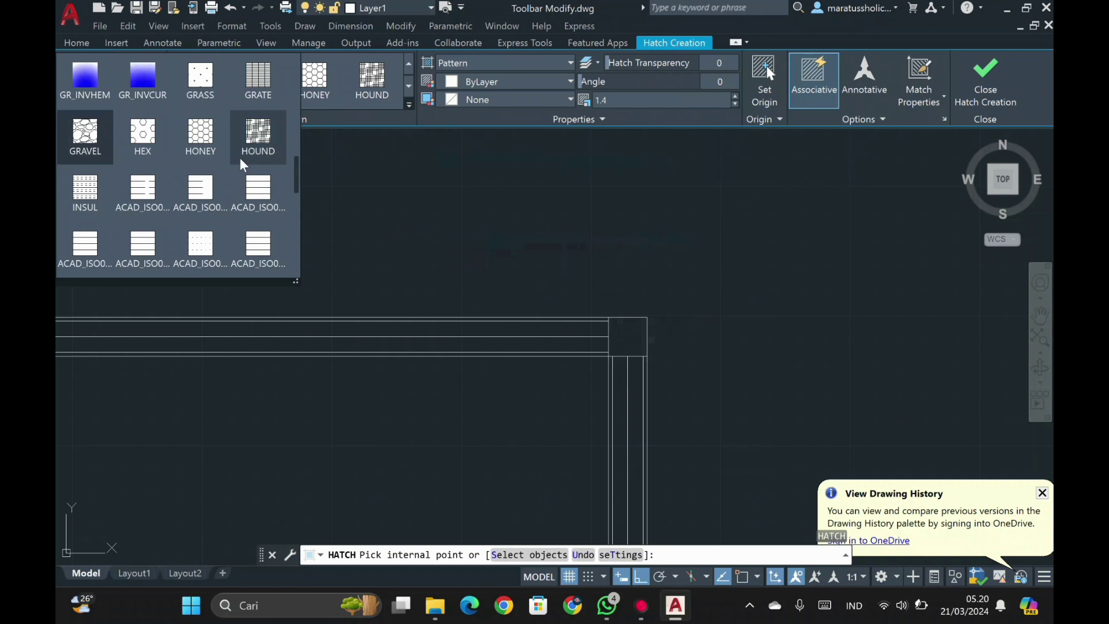
{"action": "left_click", "coordinate": [257, 137]}
{"action": "left_click", "coordinate": [628, 337]}
- Reduce the AR-CONC hatch scale in the upper-right column square to 0.075
{"action": "left_click", "coordinate": [601, 99]}
{"action": "type", "text": "0.5"}
{"action": "left_click", "coordinate": [734, 104]}
{"action": "scroll", "coordinate": [642, 341], "scroll_direction": "up", "scroll_amount": 3}
{"action": "left_click", "coordinate": [734, 95]}
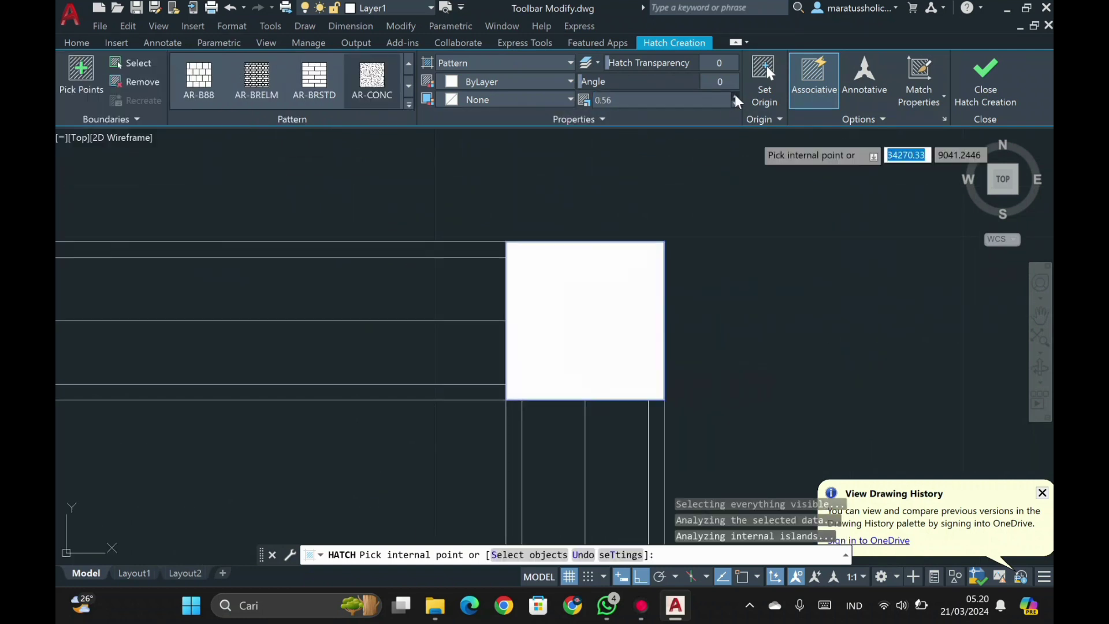
{"action": "left_click", "coordinate": [621, 101]}
{"action": "left_click_drag", "start_coordinate": [621, 102], "coordinate": [579, 102]}
{"action": "type", "text": "0.25"}
{"action": "left_click", "coordinate": [568, 248]}
{"action": "left_click", "coordinate": [735, 104]}
{"action": "left_click", "coordinate": [735, 104]}
{"action": "left_click", "coordinate": [735, 103]}
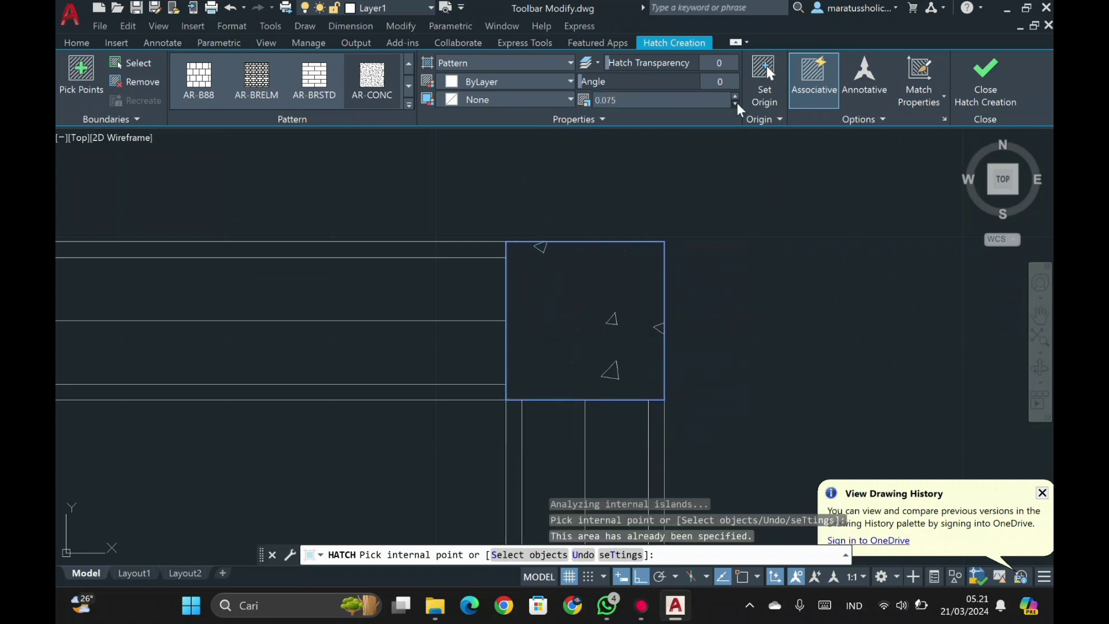
- Switch the upper-right column square's hatch pattern to SOLID and finish the hatch
{"action": "left_click", "coordinate": [409, 105]}
{"action": "scroll", "coordinate": [231, 98], "scroll_direction": "up", "scroll_amount": 3}
{"action": "left_click", "coordinate": [85, 81]}
{"action": "scroll", "coordinate": [564, 220], "scroll_direction": "down", "scroll_amount": 12}
{"action": "left_click", "coordinate": [970, 91]}
{"action": "middle_click_drag", "start_coordinate": [395, 193], "coordinate": [411, 235]}
{"action": "scroll", "coordinate": [635, 289], "scroll_direction": "up", "scroll_amount": 3}
{"action": "left_click", "coordinate": [547, 252]}
{"action": "key", "text": "Escape"}
{"action": "scroll", "coordinate": [562, 289], "scroll_direction": "up", "scroll_amount": 5}
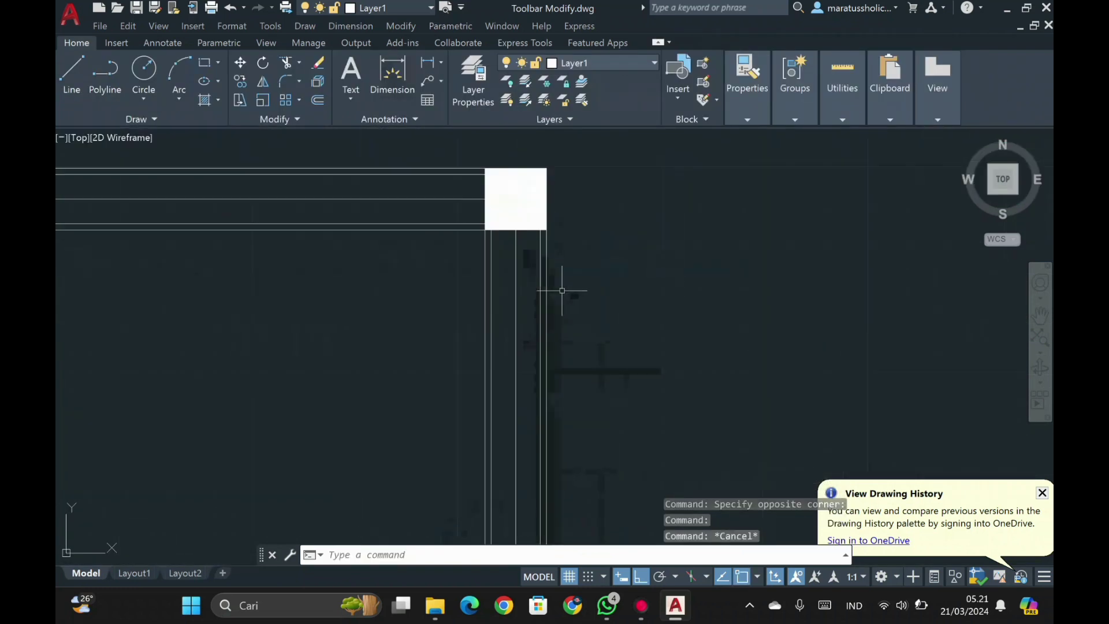
- Copy the solid column hatch from the upper-right corner straight down to the plan's lower-right wall corner
{"action": "left_click", "coordinate": [512, 223]}
{"action": "type", "text": "CO"}
{"action": "key", "text": "Return"}
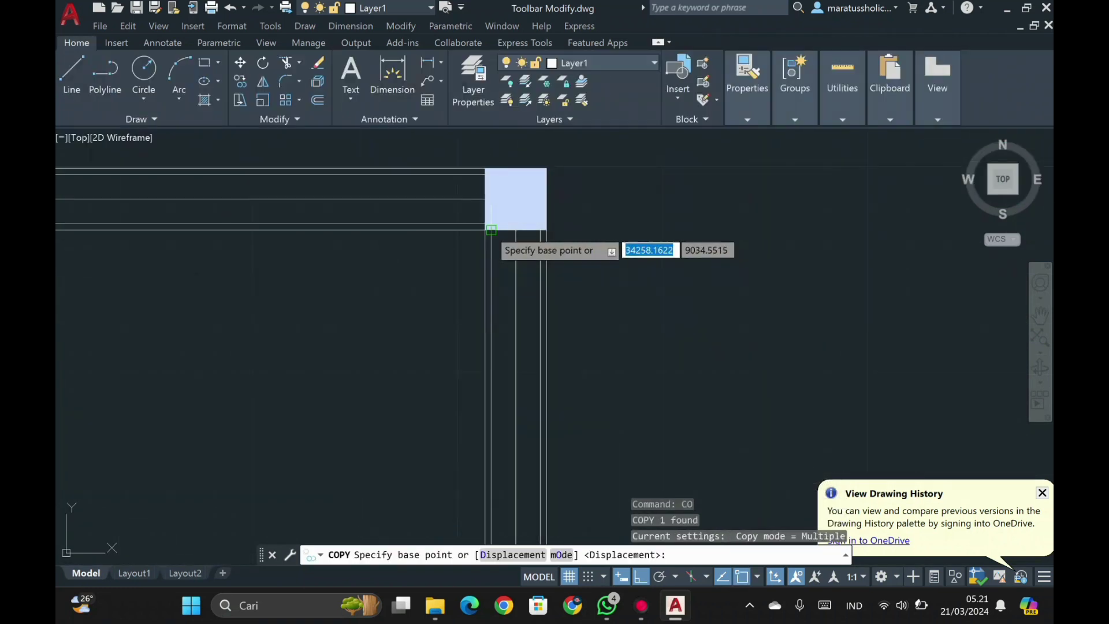
{"action": "left_click", "coordinate": [515, 229]}
{"action": "middle_click_drag", "start_coordinate": [507, 324], "coordinate": [542, 225]}
{"action": "scroll", "coordinate": [500, 372], "scroll_direction": "down", "scroll_amount": 2}
{"action": "middle_click_drag", "start_coordinate": [501, 372], "coordinate": [492, 179]}
{"action": "scroll", "coordinate": [528, 433], "scroll_direction": "up", "scroll_amount": 4}
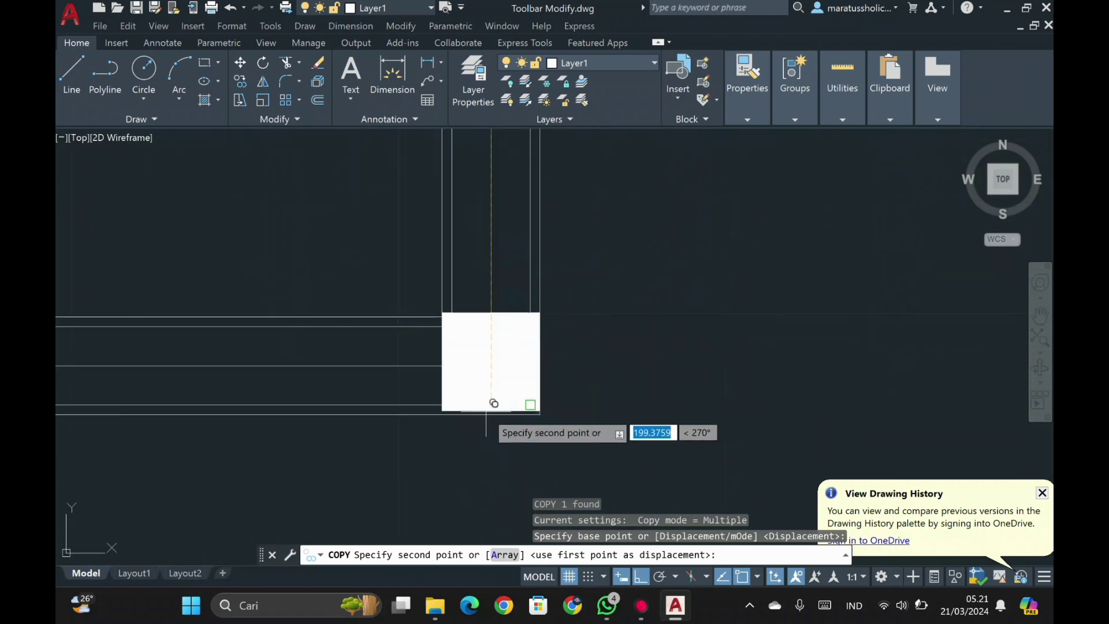
{"action": "left_click", "coordinate": [491, 414]}
{"action": "key", "text": "Escape"}
- Move the copied solid hatch left so that it aligns with the lower-right wall corner
{"action": "left_click", "coordinate": [514, 364]}
{"action": "type", "text": "M"}
{"action": "key", "text": "Return"}
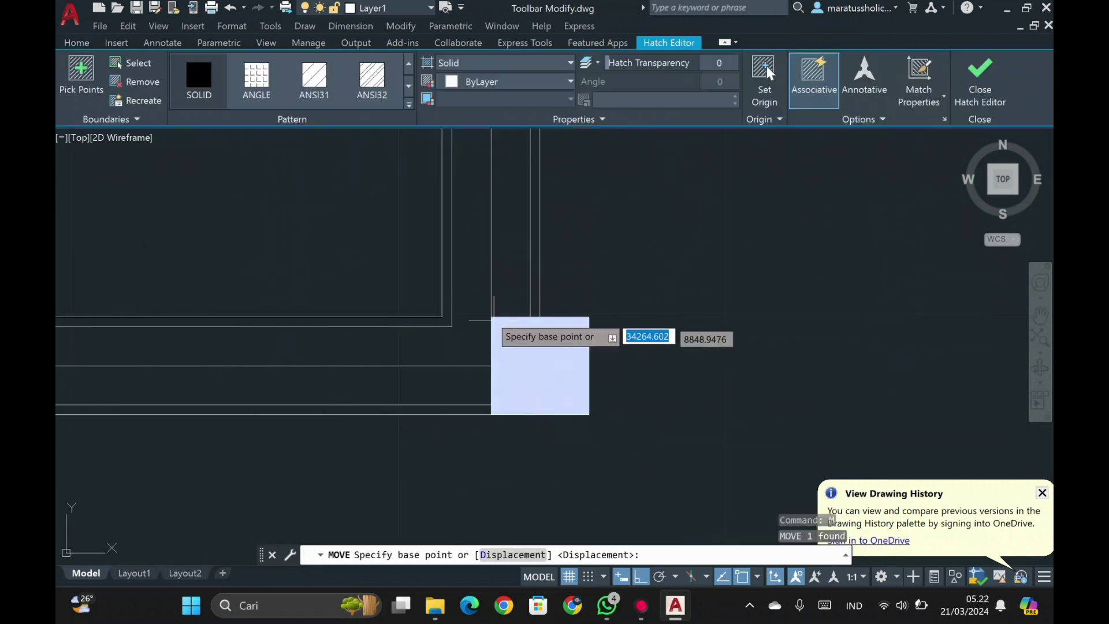
{"action": "left_click", "coordinate": [538, 411]}
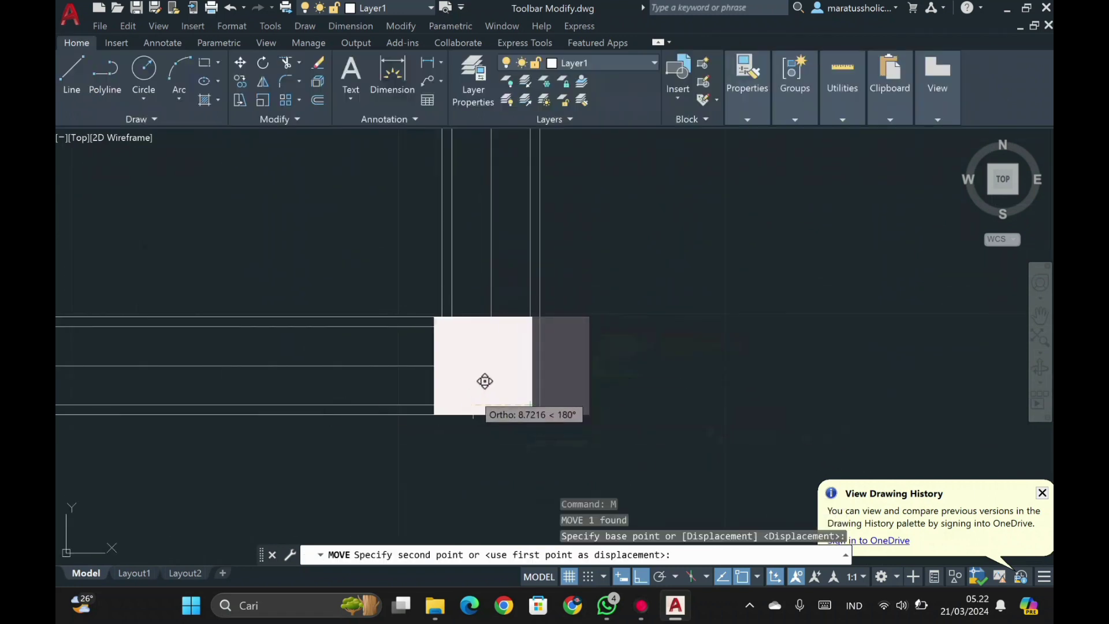
{"action": "left_click", "coordinate": [487, 402]}
- Undo the move and copy of the solid hatch and the solid fill of the upper-right column
{"action": "scroll", "coordinate": [545, 388], "scroll_direction": "down", "scroll_amount": 4}
{"action": "scroll", "coordinate": [533, 166], "scroll_direction": "up", "scroll_amount": 1}
{"action": "key", "text": "ctrl+z"}
{"action": "key", "text": "ctrl+z"}
{"action": "key", "text": "ctrl+z"}
{"action": "key", "text": "ctrl+z"}
{"action": "key", "text": "ctrl+z"}
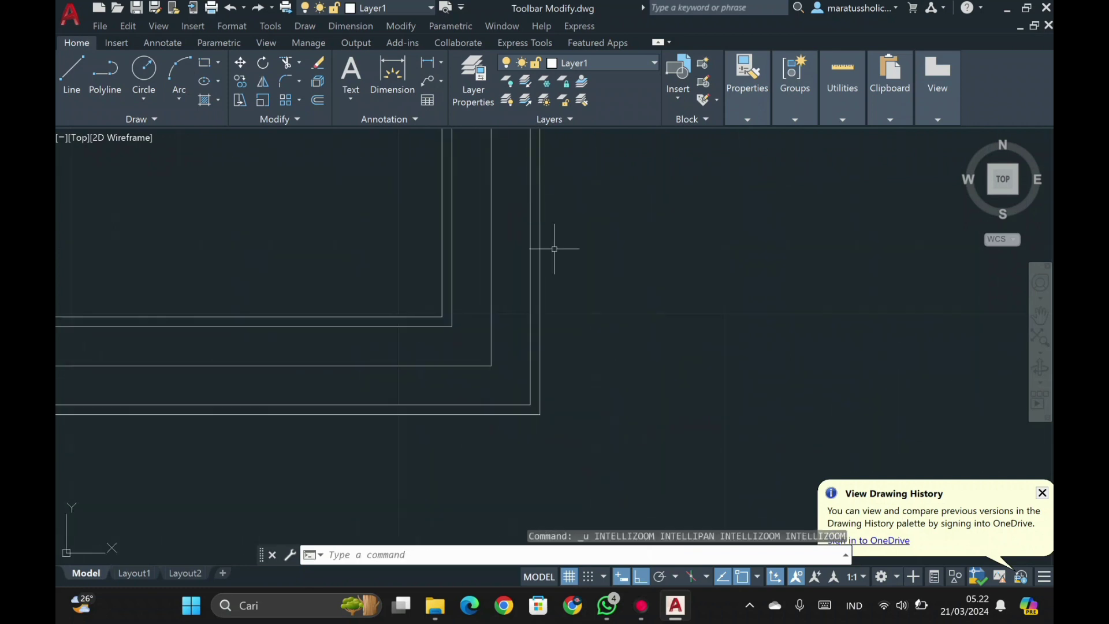
- Copy the upper-right column square's outline to the plan's lower-right and lower-left corners, using its upper-left corner as base point
{"action": "scroll", "coordinate": [642, 338], "scroll_direction": "up", "scroll_amount": 6}
{"action": "left_click", "coordinate": [598, 424]}
{"action": "key", "text": "ctrl+c"}
{"action": "type", "text": "C"}
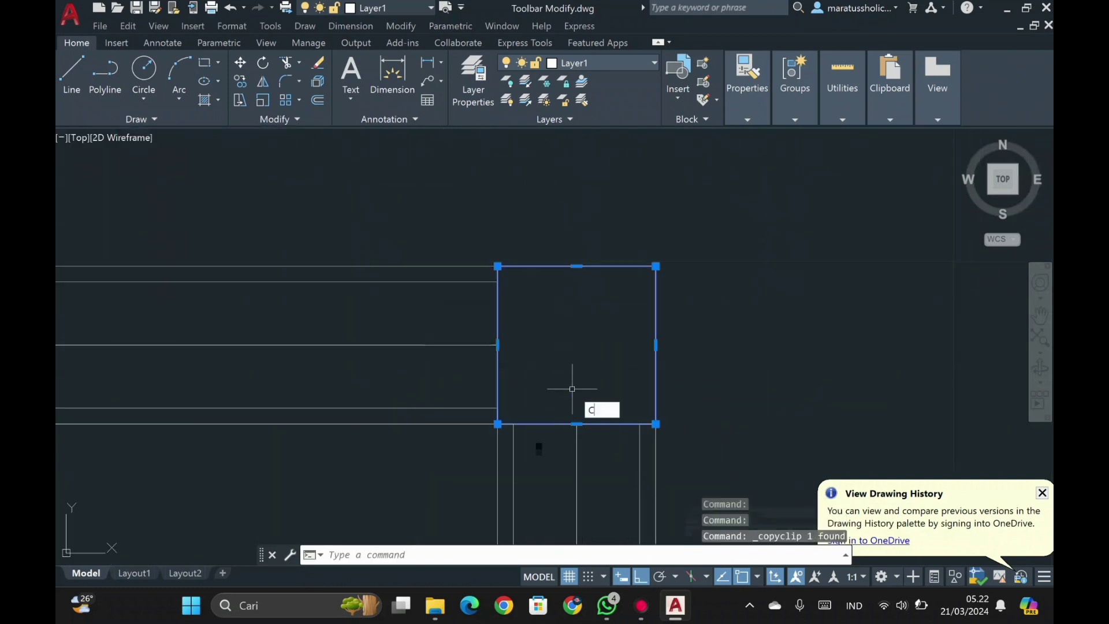
{"action": "type", "text": "O"}
{"action": "key", "text": "Return"}
{"action": "left_click", "coordinate": [497, 266]}
{"action": "scroll", "coordinate": [585, 403], "scroll_direction": "down", "scroll_amount": 5}
{"action": "scroll", "coordinate": [658, 399], "scroll_direction": "up", "scroll_amount": 5}
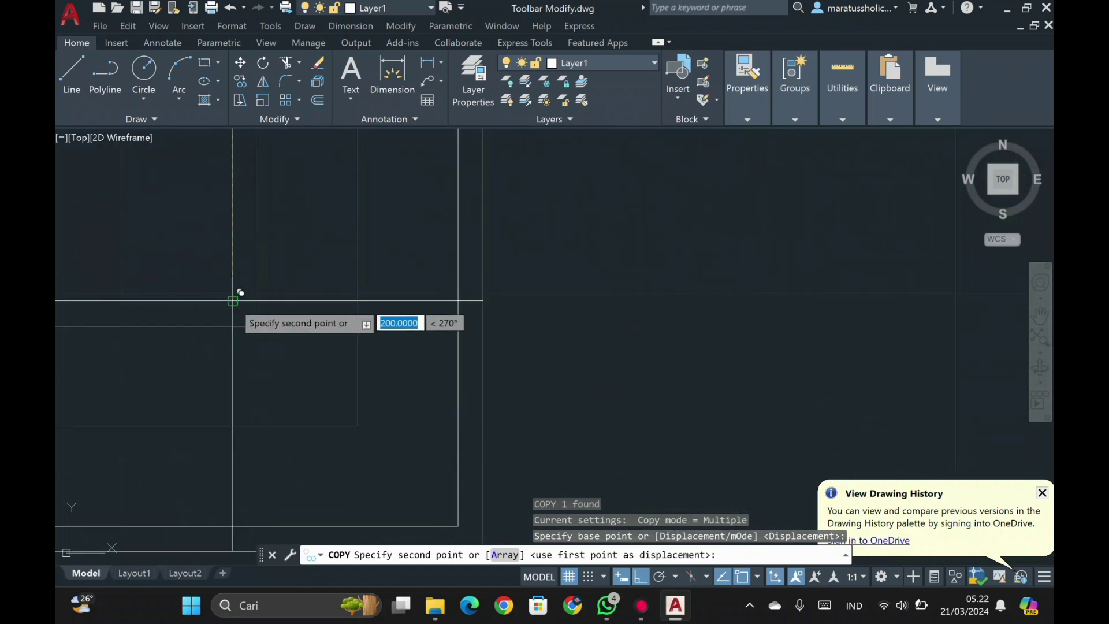
{"action": "left_click", "coordinate": [240, 293]}
{"action": "scroll", "coordinate": [347, 323], "scroll_direction": "down", "scroll_amount": 4}
{"action": "scroll", "coordinate": [425, 416], "scroll_direction": "up", "scroll_amount": 4}
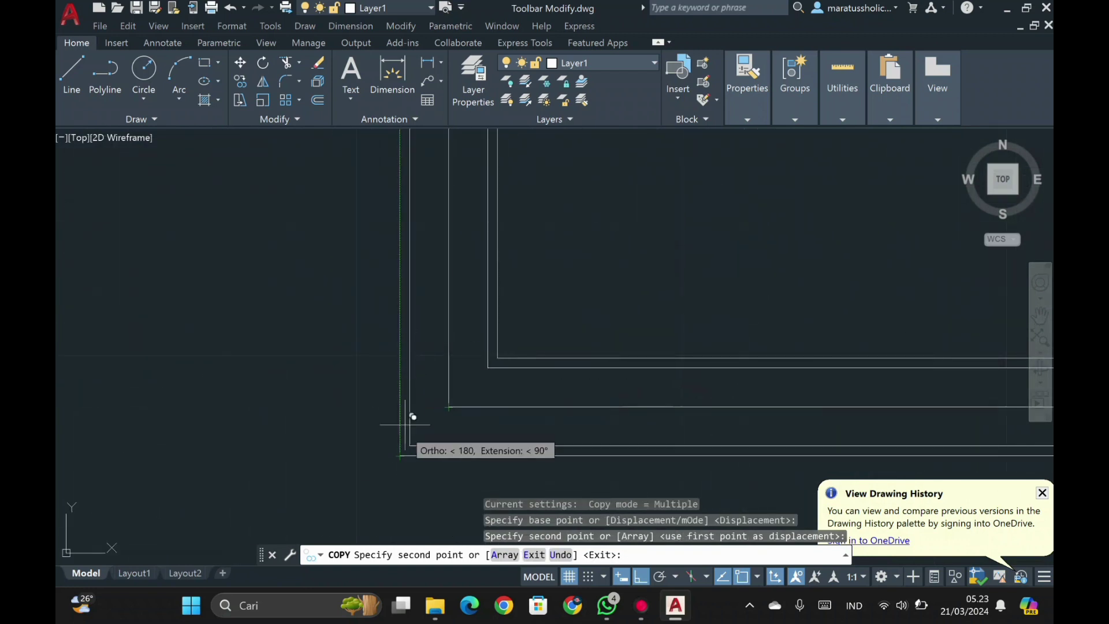
{"action": "left_click", "coordinate": [399, 455]}
- Move the copied column square up so that it fits the plan's lower-left wall corner
{"action": "left_click", "coordinate": [498, 504]}
{"action": "left_click", "coordinate": [445, 496]}
{"action": "type", "text": "M"}
{"action": "key", "text": "Return"}
{"action": "left_click", "coordinate": [594, 504]}
{"action": "left_click", "coordinate": [496, 359]}
{"action": "middle_click_drag", "start_coordinate": [520, 528], "coordinate": [522, 457]}
{"action": "left_click_drag", "start_coordinate": [521, 362], "coordinate": [489, 361]}
{"action": "key", "text": "Delete"}
{"action": "left_click_drag", "start_coordinate": [478, 455], "coordinate": [449, 480]}
{"action": "type", "text": "M"}
{"action": "key", "text": "Return"}
{"action": "left_click", "coordinate": [499, 383]}
{"action": "left_click", "coordinate": [499, 286]}
- Trim the wall and centre lines that cross the inside of the lower-left column square
{"action": "type", "text": "TR"}
{"action": "key", "text": "Return"}
{"action": "left_click", "coordinate": [411, 321]}
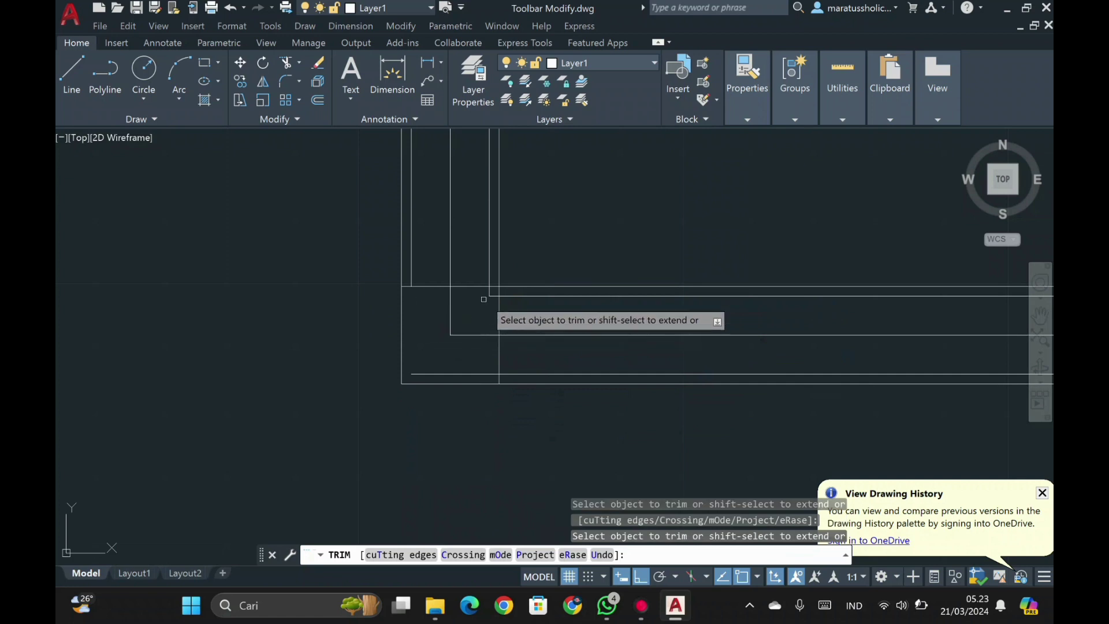
{"action": "left_click_drag", "start_coordinate": [443, 311], "coordinate": [481, 376]}
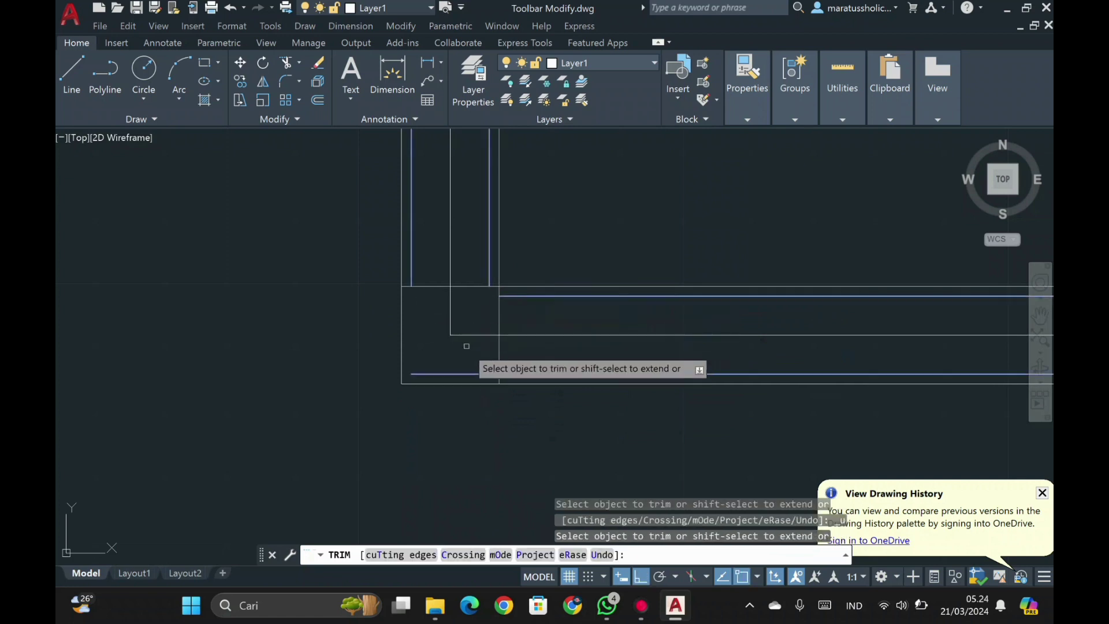
{"action": "mouse_move", "coordinate": [478, 322]}
{"action": "left_mouse_down"}
{"action": "mouse_move", "coordinate": [446, 309]}
{"action": "mouse_move", "coordinate": [458, 332]}
{"action": "left_mouse_up"}
{"action": "scroll", "coordinate": [451, 357], "scroll_direction": "down", "scroll_amount": 5}
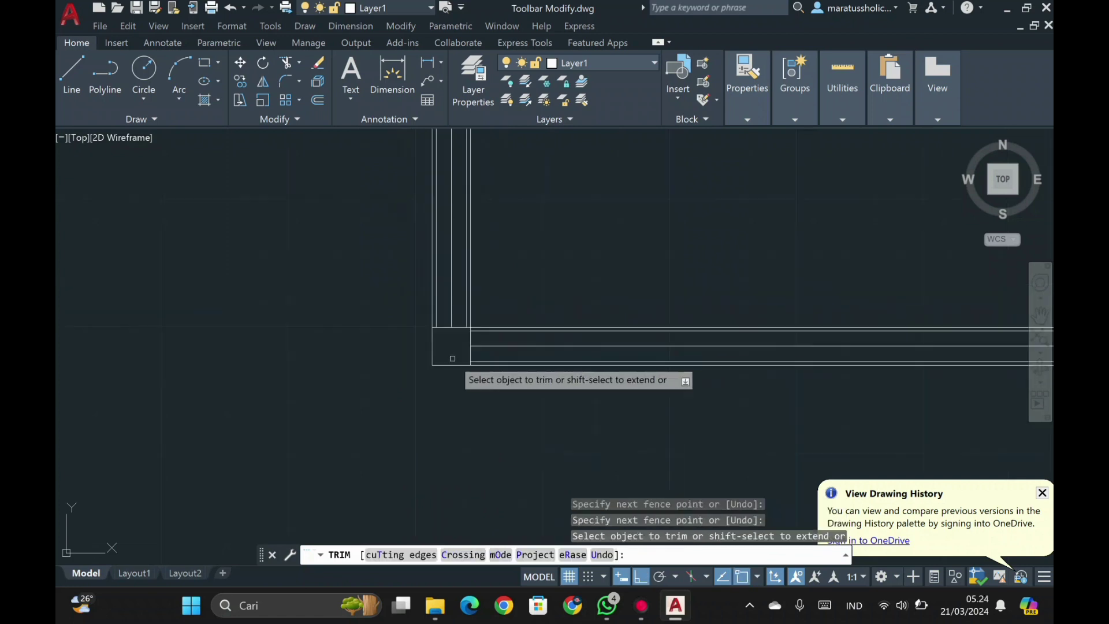
{"action": "middle_click_drag", "start_coordinate": [456, 145], "coordinate": [430, 388]}
{"action": "key", "text": "Return"}
- Move the copied column square left so that it fits the plan's upper-left wall corner
{"action": "type", "text": "M"}
{"action": "key", "text": "Return"}
{"action": "key", "text": "Escape"}
{"action": "mouse_move", "coordinate": [491, 347]}
{"action": "left_mouse_down"}
{"action": "mouse_move", "coordinate": [465, 351]}
{"action": "mouse_move", "coordinate": [423, 304]}
{"action": "left_mouse_up"}
{"action": "type", "text": "m"}
{"action": "key", "text": "Return"}
{"action": "left_click", "coordinate": [486, 342]}
{"action": "left_click", "coordinate": [443, 342]}
- Trim the wall and centre lines that cross the inside of the upper-left and lower-right column squares
{"action": "type", "text": "tr"}
{"action": "key", "text": "Return"}
{"action": "scroll", "coordinate": [397, 315], "scroll_direction": "up", "scroll_amount": 2}
{"action": "left_click", "coordinate": [441, 332]}
{"action": "left_click", "coordinate": [415, 307]}
{"action": "scroll", "coordinate": [436, 334], "scroll_direction": "down", "scroll_amount": 3}
{"action": "scroll", "coordinate": [566, 445], "scroll_direction": "up", "scroll_amount": 5}
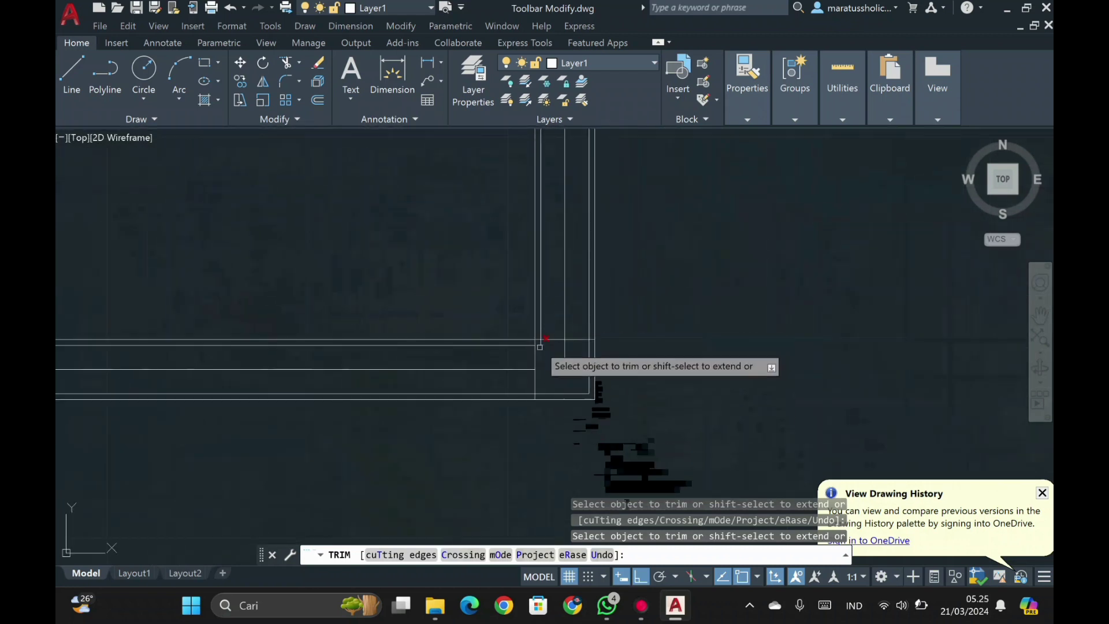
{"action": "key", "text": "Escape"}
- Offset the outermost wall rectangle of the plan outward by 7.5
{"action": "scroll", "coordinate": [549, 366], "scroll_direction": "down", "scroll_amount": 4}
{"action": "scroll", "coordinate": [539, 293], "scroll_direction": "up", "scroll_amount": 3}
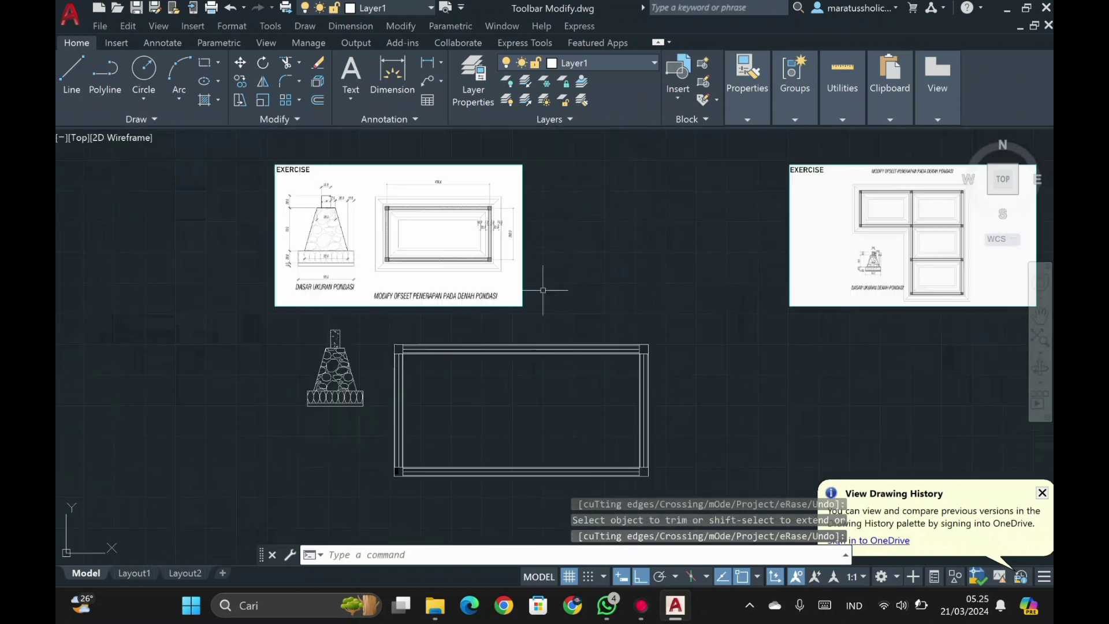
{"action": "scroll", "coordinate": [399, 191], "scroll_direction": "up", "scroll_amount": 1}
{"action": "middle_click_drag", "start_coordinate": [400, 191], "coordinate": [396, 230]}
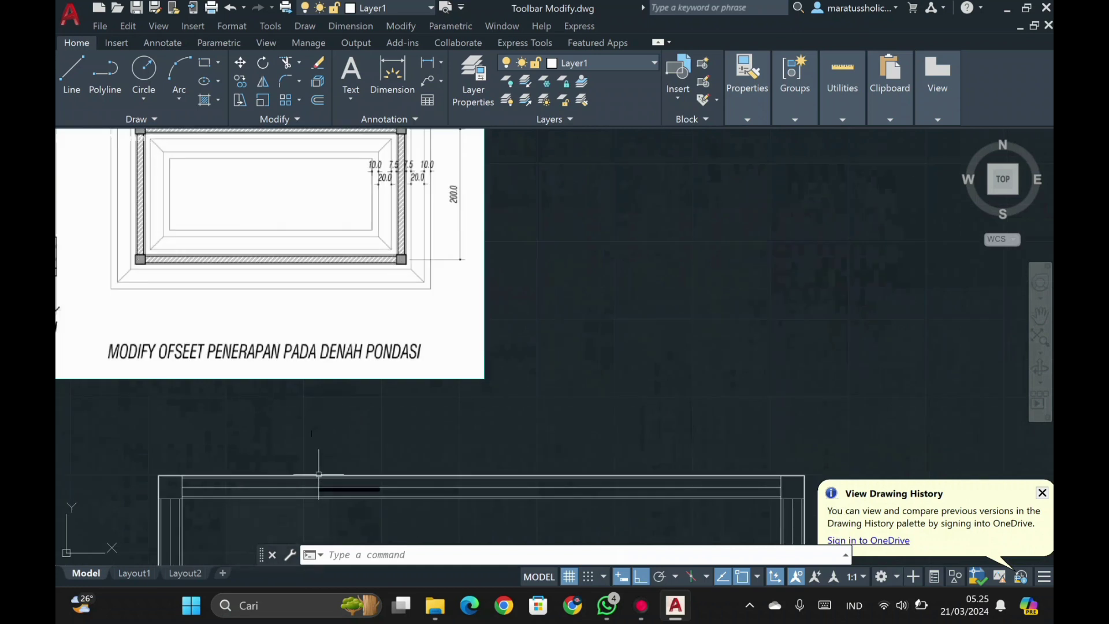
{"action": "type", "text": "o"}
{"action": "key", "text": "Return"}
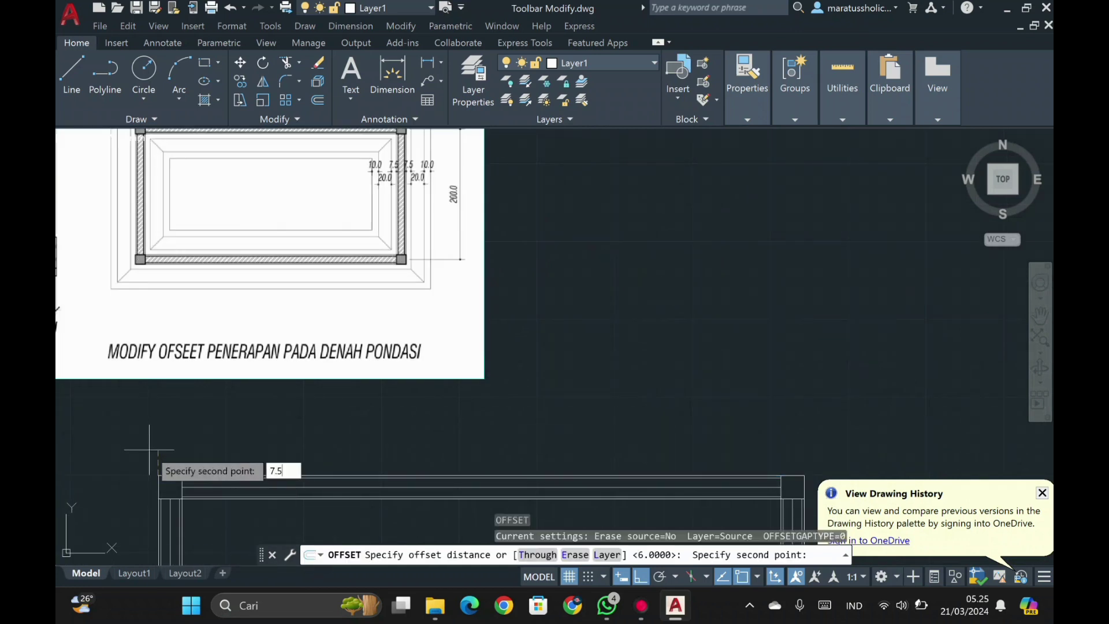
{"action": "type", "text": "7.5"}
{"action": "key", "text": "Return"}
{"action": "right_click", "coordinate": [187, 503]}
{"action": "left_click", "coordinate": [231, 369]}
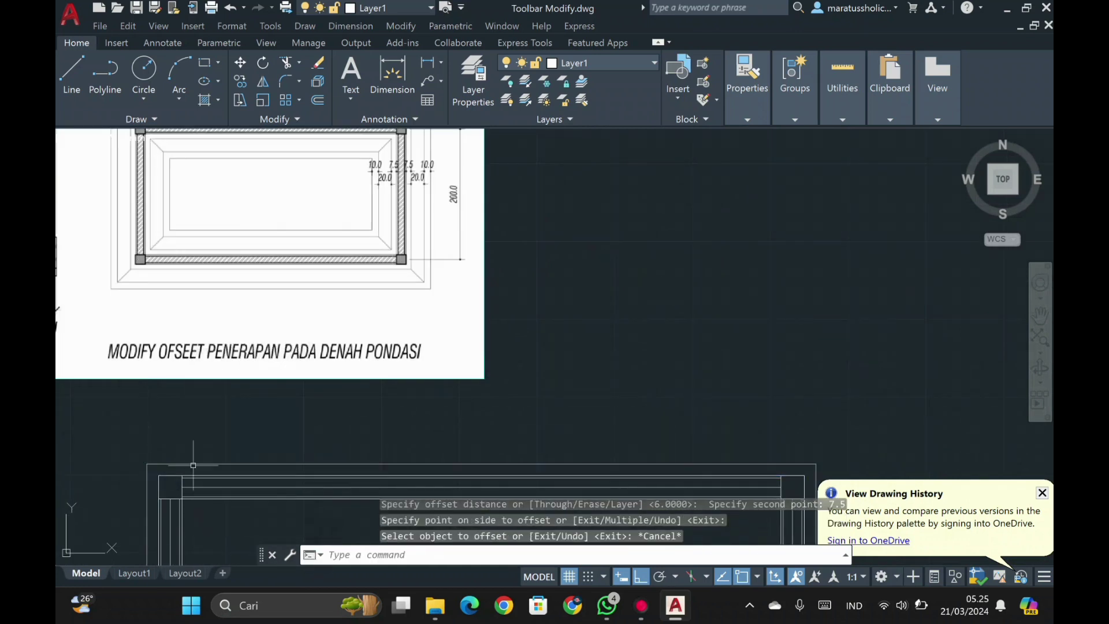
- Try to offset the inner wall rectangle inward by 7.5 and 20, and undo the offsets
{"action": "key", "text": "Return"}
{"action": "type", "text": "7.5"}
{"action": "key", "text": "Return"}
{"action": "middle_click_drag", "start_coordinate": [200, 520], "coordinate": [203, 483]}
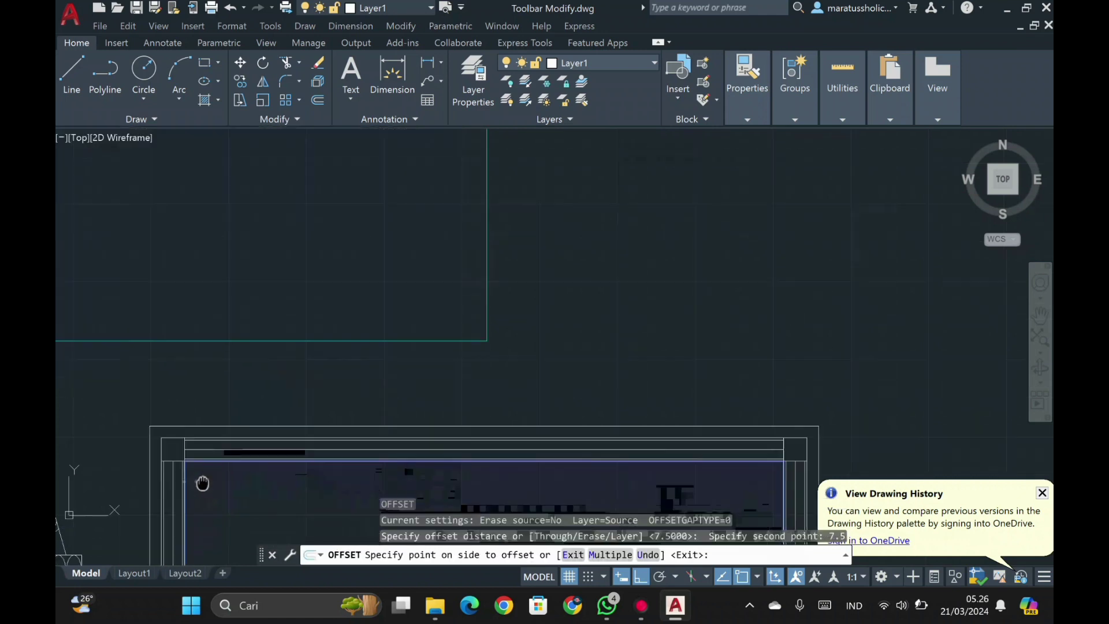
{"action": "left_click", "coordinate": [208, 504]}
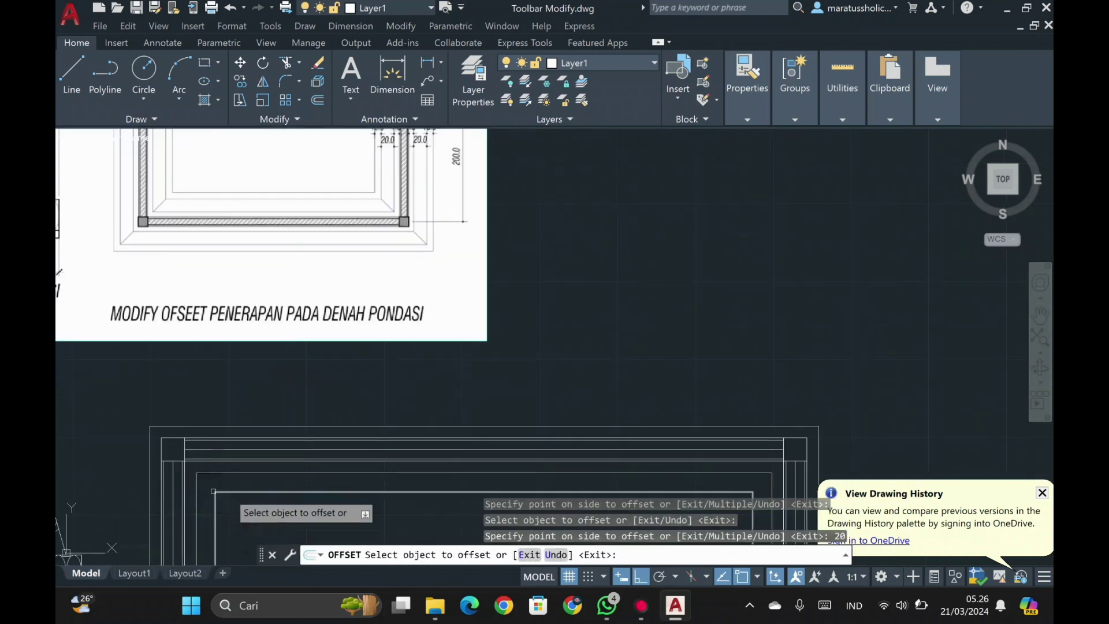
{"action": "key", "text": "Escape"}
{"action": "key", "text": "ctrl+z"}
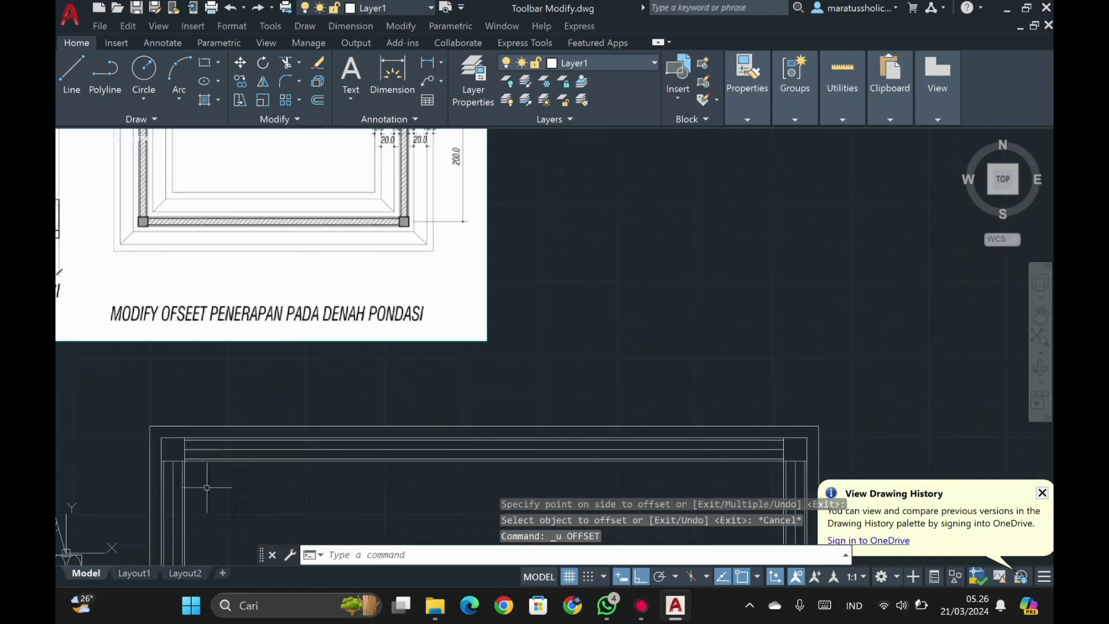
- Offset the outer foundation rectangle outward by 20, and offset the resulting rectangle outward by another 10
{"action": "left_click", "coordinate": [543, 426]}
{"action": "type", "text": "o"}
{"action": "key", "text": "Return"}
{"action": "left_click", "coordinate": [150, 426]}
{"action": "type", "text": "20"}
{"action": "key", "text": "Return"}
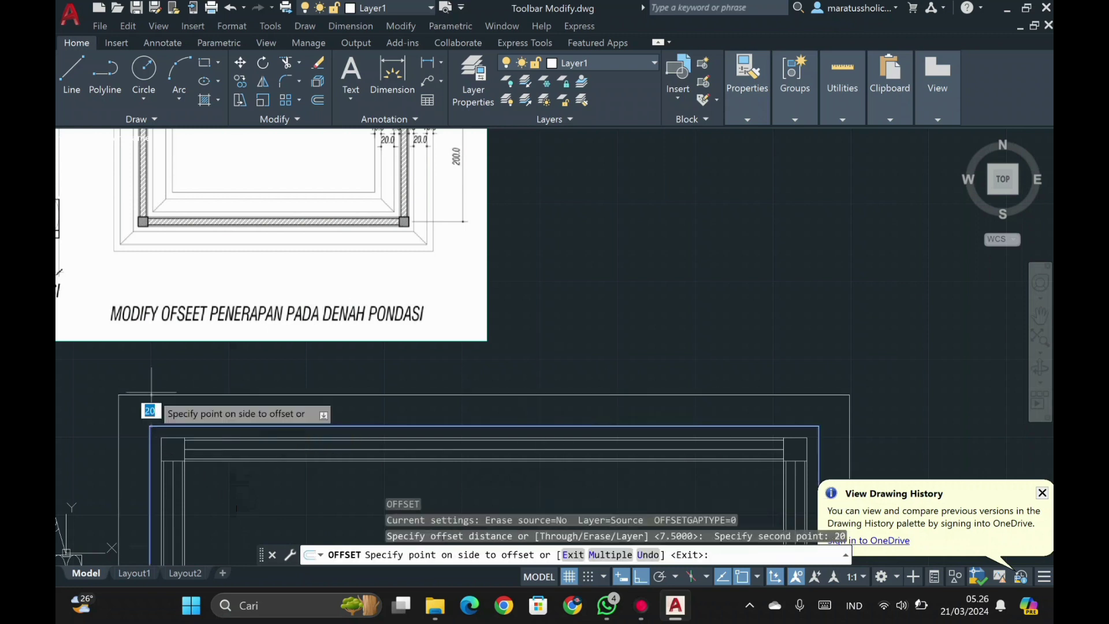
{"action": "left_click", "coordinate": [152, 393]}
{"action": "left_click", "coordinate": [164, 395]}
{"action": "key", "text": "Return"}
{"action": "scroll", "coordinate": [217, 419], "scroll_direction": "down", "scroll_amount": 1}
{"action": "scroll", "coordinate": [216, 508], "scroll_direction": "up", "scroll_amount": 2}
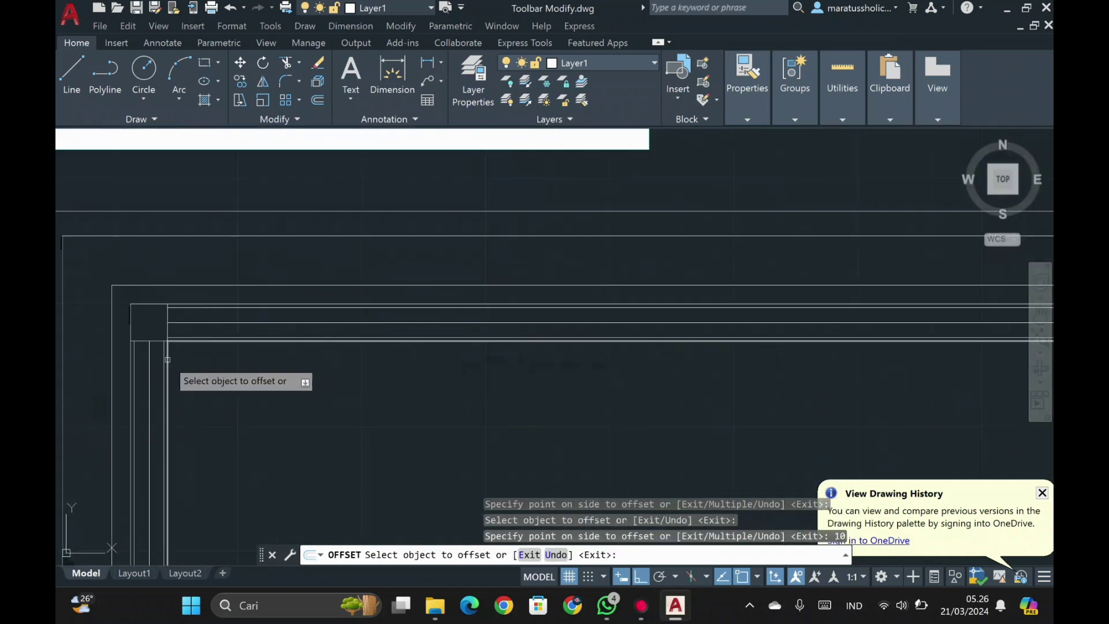
- Offset the inner wall rectangle inward successively by 7.5, 20 and 10
{"action": "left_click", "coordinate": [167, 358]}
{"action": "type", "text": "7.5"}
{"action": "key", "text": "Return"}
{"action": "left_click", "coordinate": [187, 367]}
{"action": "type", "text": "20"}
{"action": "key", "text": "Return"}
{"action": "left_click", "coordinate": [249, 408]}
{"action": "type", "text": "10"}
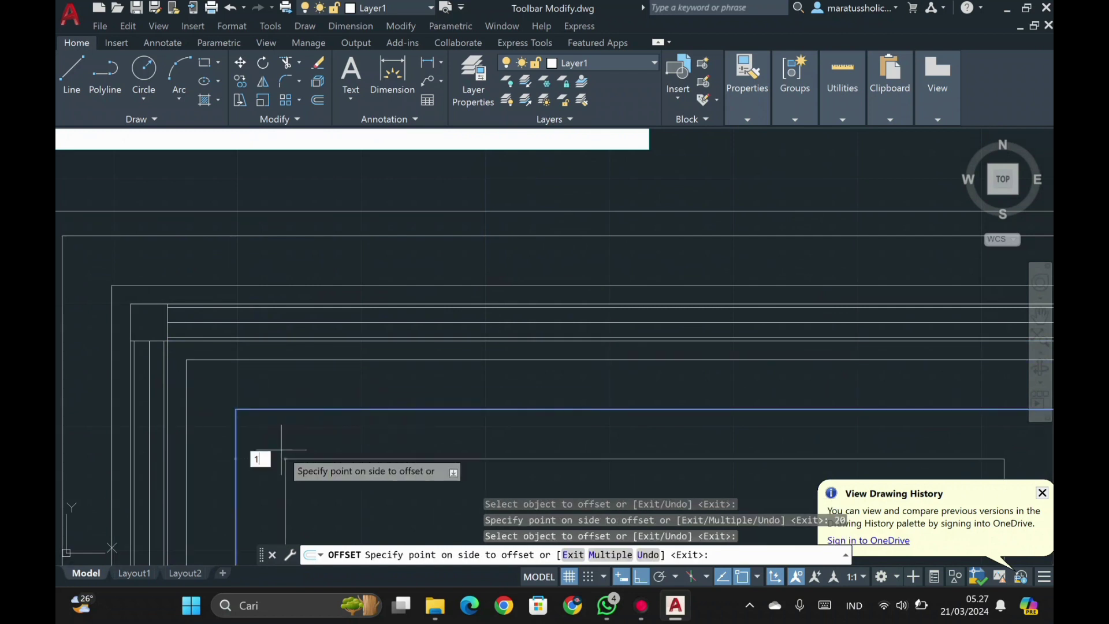
{"action": "key", "text": "Return"}
{"action": "key", "text": "Return"}
- Draw diagonal lines across the 20-wide inner and outer foundation bands at the plan's upper-left and upper-right corners
{"action": "scroll", "coordinate": [313, 473], "scroll_direction": "down", "scroll_amount": 3}
{"action": "middle_click_drag", "start_coordinate": [324, 431], "coordinate": [320, 390]}
{"action": "scroll", "coordinate": [326, 392], "scroll_direction": "up", "scroll_amount": 4}
{"action": "type", "text": "l"}
{"action": "key", "text": "Return"}
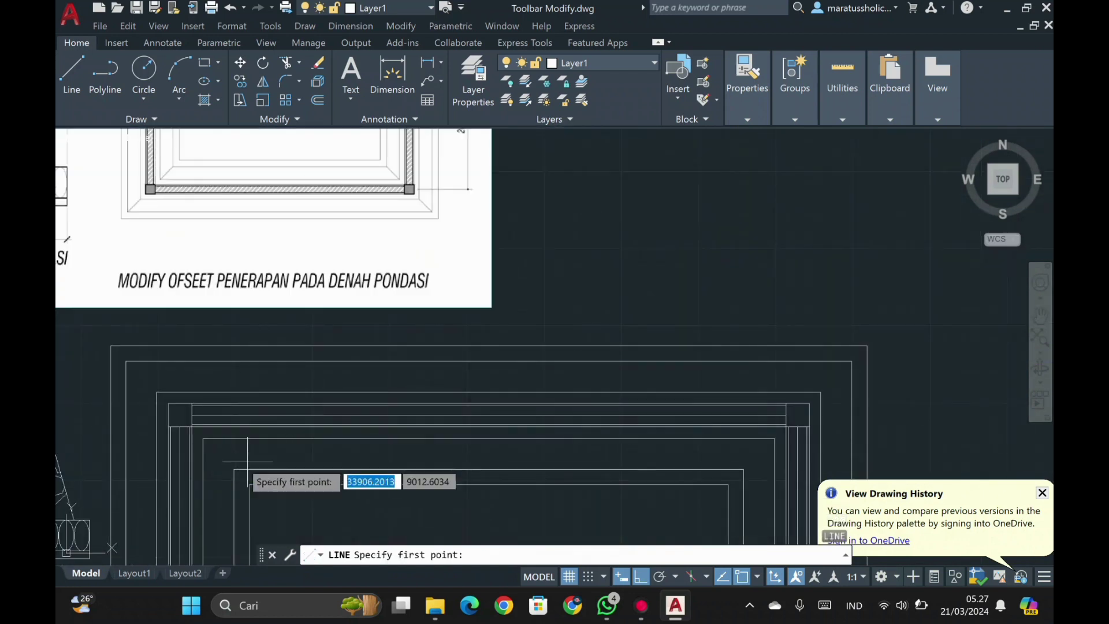
{"action": "left_click", "coordinate": [203, 438]}
{"action": "key", "text": "Return"}
{"action": "key", "text": "Return"}
{"action": "left_click", "coordinate": [157, 392]}
{"action": "left_click", "coordinate": [126, 360]}
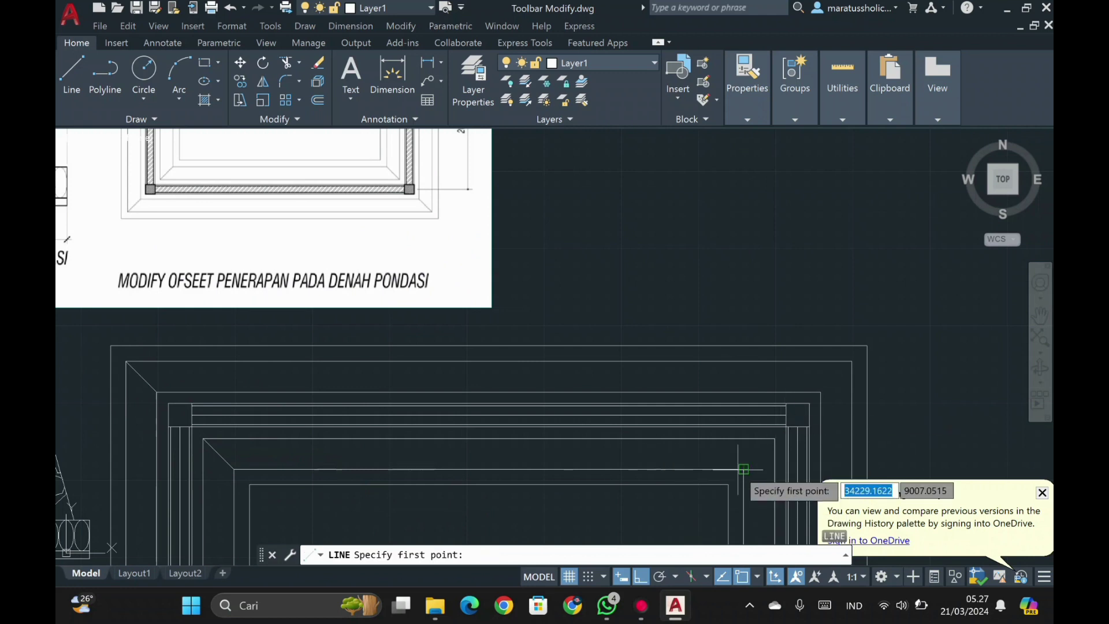
{"action": "left_click", "coordinate": [820, 392]}
{"action": "left_click", "coordinate": [852, 361]}
- Draw diagonal lines across the inner and outer foundation bands at the plan's lower-right corner
{"action": "mouse_move", "coordinate": [748, 385]}
{"action": "middle_mouse_down"}
{"action": "mouse_move", "coordinate": [636, 280]}
{"action": "mouse_move", "coordinate": [538, 108]}
{"action": "middle_mouse_up"}
{"action": "key", "text": "Return"}
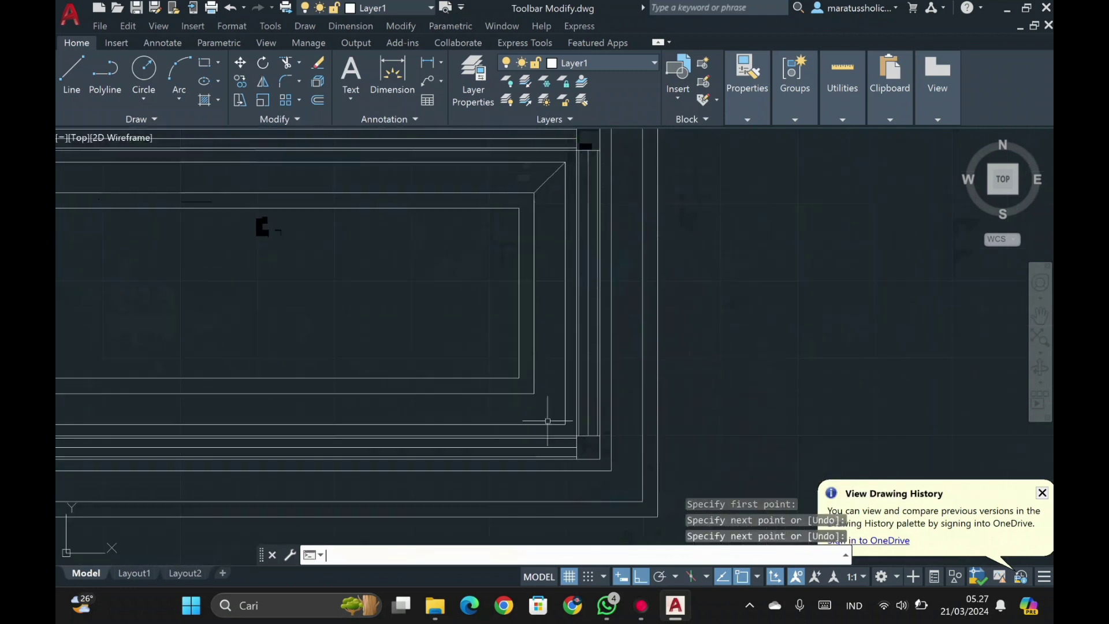
{"action": "left_click", "coordinate": [565, 424]}
{"action": "key", "text": "Return"}
{"action": "key", "text": "Return"}
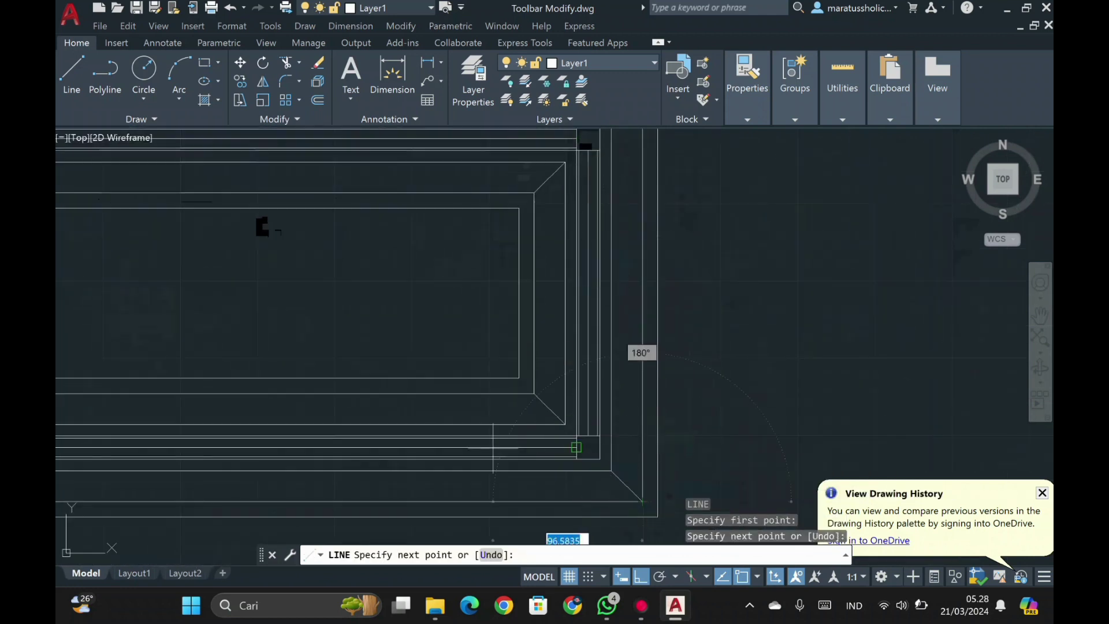
{"action": "key", "text": "Return"}
{"action": "key", "text": "Return"}
- Draw the inner and outer band diagonals at the plan's lower-left corner and erase the wall centre line
{"action": "middle_click_drag", "start_coordinate": [492, 448], "coordinate": [1003, 439]}
{"action": "left_click", "coordinate": [532, 384]}
{"action": "left_click", "coordinate": [504, 414]}
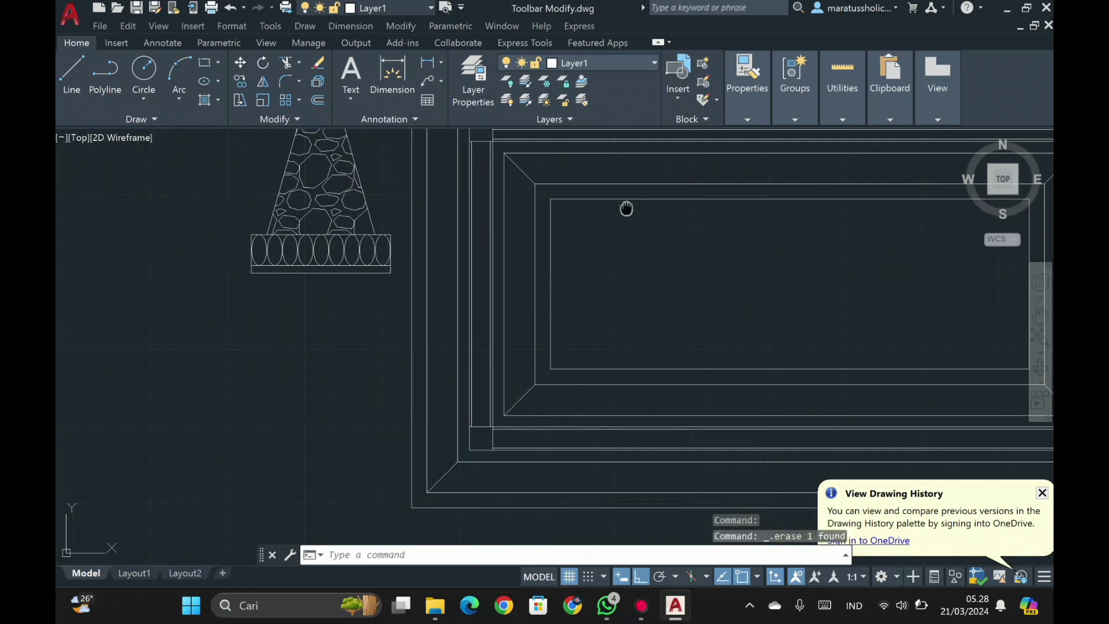
{"action": "middle_click_drag", "start_coordinate": [626, 208], "coordinate": [492, 263]}
{"action": "scroll", "coordinate": [824, 275], "scroll_direction": "down", "scroll_amount": 1}
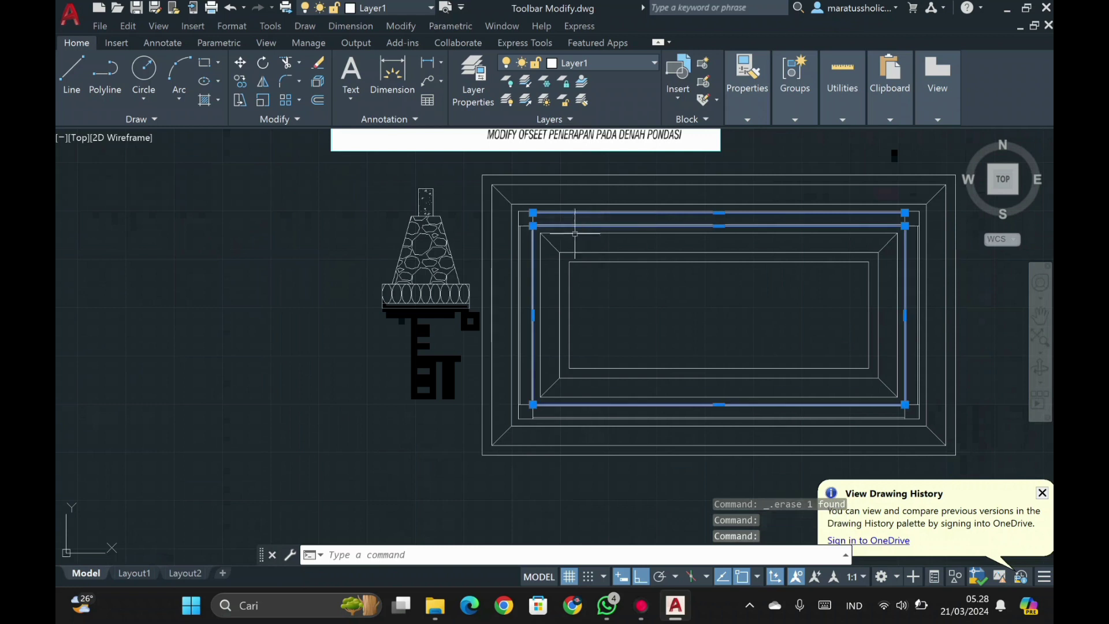
{"action": "key", "text": "Escape"}
{"action": "scroll", "coordinate": [608, 211], "scroll_direction": "up", "scroll_amount": 1}
{"action": "scroll", "coordinate": [598, 229], "scroll_direction": "up", "scroll_amount": 1}
{"action": "left_click", "coordinate": [601, 213]}
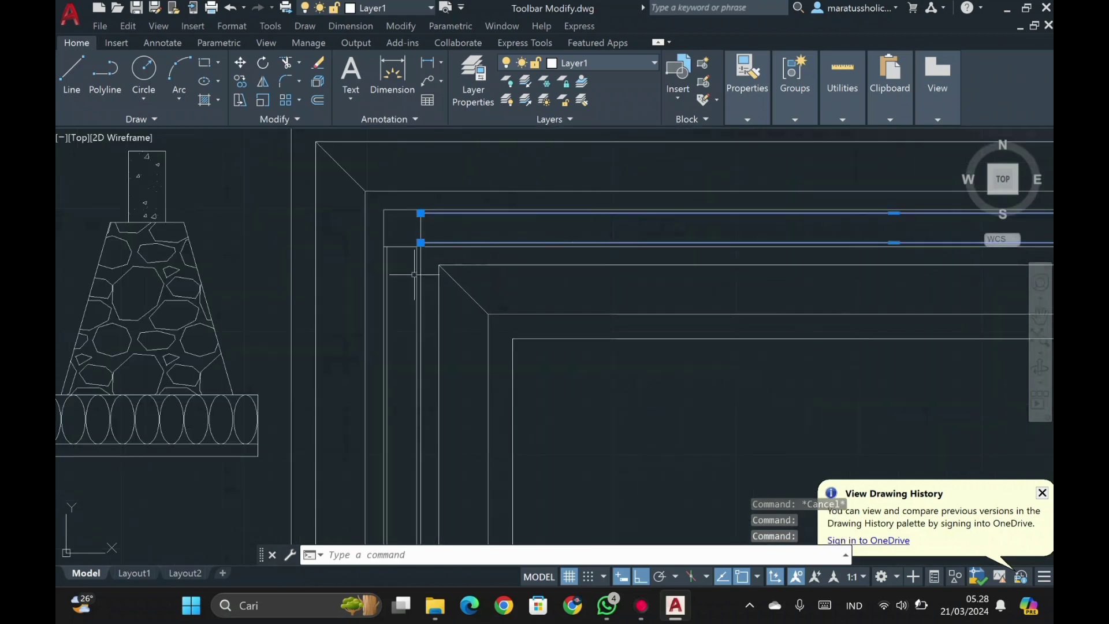
{"action": "key", "text": "Escape"}
{"action": "left_click", "coordinate": [383, 285]}
{"action": "left_click", "coordinate": [417, 285]}
{"action": "scroll", "coordinate": [473, 207], "scroll_direction": "up", "scroll_amount": 1}
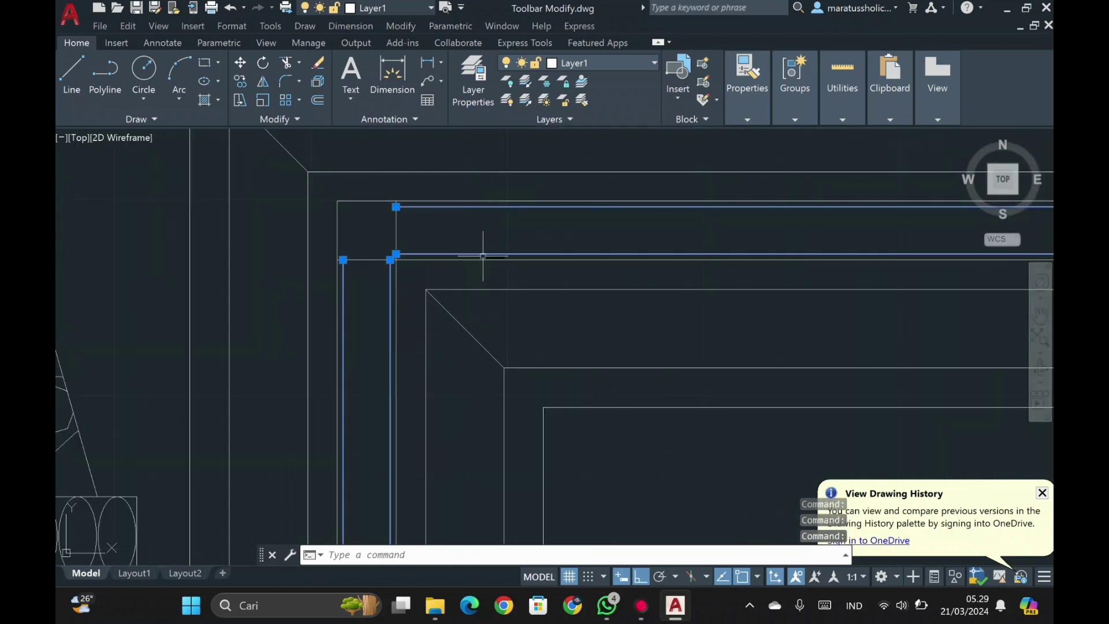
{"action": "left_click_drag", "start_coordinate": [475, 221], "coordinate": [372, 233]}
{"action": "key", "text": "Escape"}
- Select the paired wall outlines on all four sides of the foundation plan
{"action": "left_click", "coordinate": [390, 280]}
{"action": "left_click", "coordinate": [342, 280]}
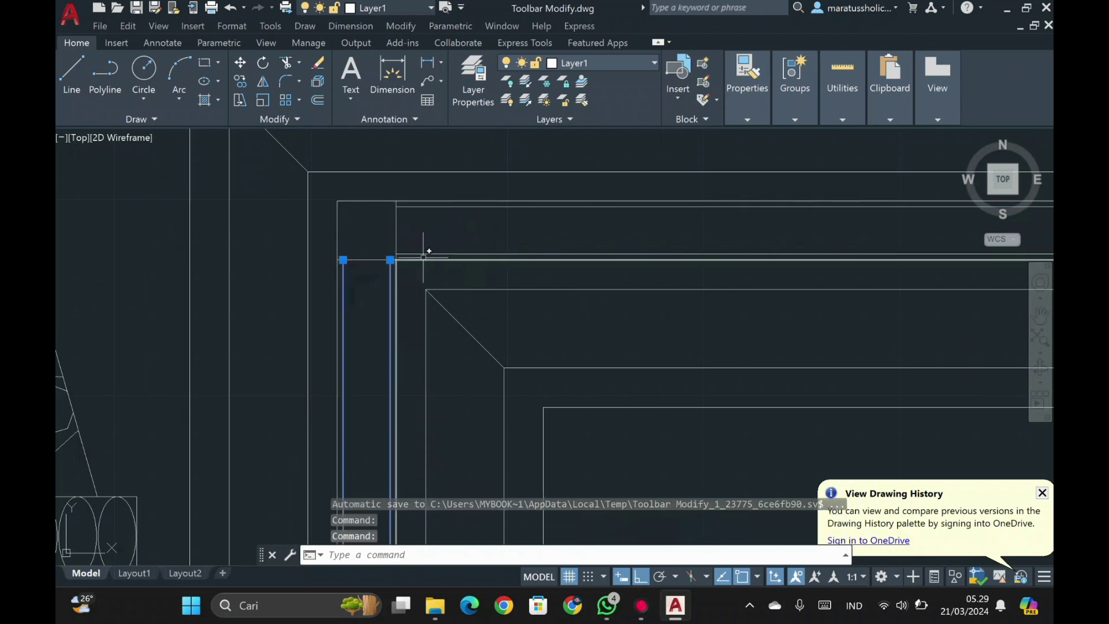
{"action": "left_click", "coordinate": [423, 253]}
{"action": "left_click", "coordinate": [433, 208]}
{"action": "scroll", "coordinate": [458, 257], "scroll_direction": "down", "scroll_amount": 5}
{"action": "scroll", "coordinate": [546, 281], "scroll_direction": "up", "scroll_amount": 6}
{"action": "left_click", "coordinate": [525, 306]}
{"action": "left_click", "coordinate": [600, 321]}
{"action": "scroll", "coordinate": [585, 353], "scroll_direction": "down", "scroll_amount": 5}
{"action": "scroll", "coordinate": [529, 386], "scroll_direction": "up", "scroll_amount": 5}
{"action": "scroll", "coordinate": [532, 422], "scroll_direction": "down", "scroll_amount": 5}
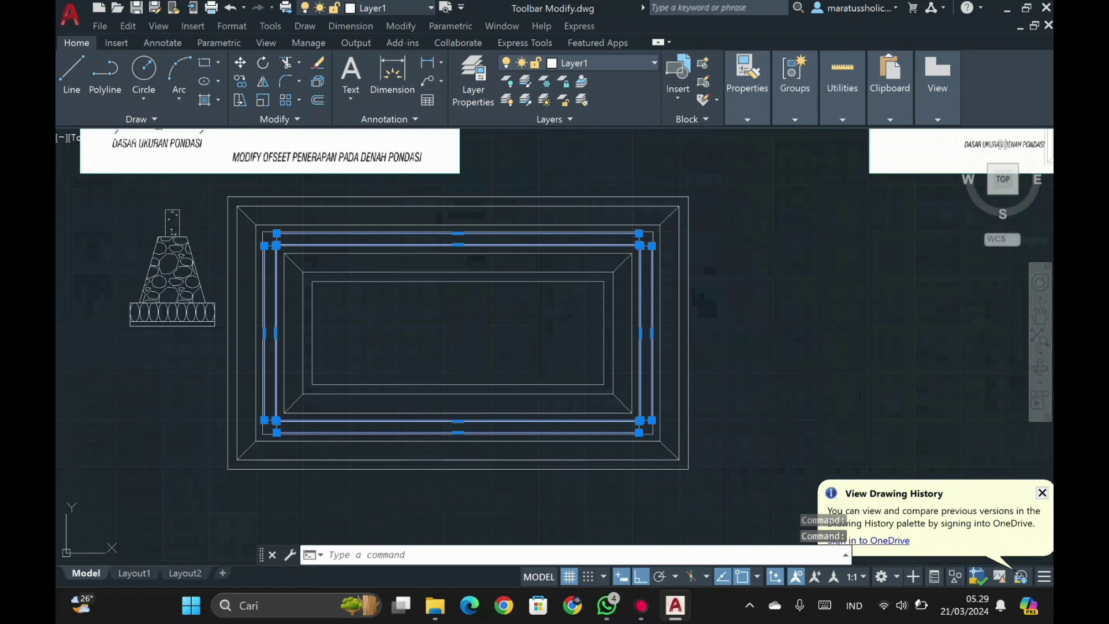
- Hatch the four wall strips between the corner columns with the ANSI32 diagonal pattern
{"action": "type", "text": "h"}
{"action": "key", "text": "Return"}
{"action": "left_click", "coordinate": [409, 105]}
{"action": "scroll", "coordinate": [231, 168], "scroll_direction": "up", "scroll_amount": 7}
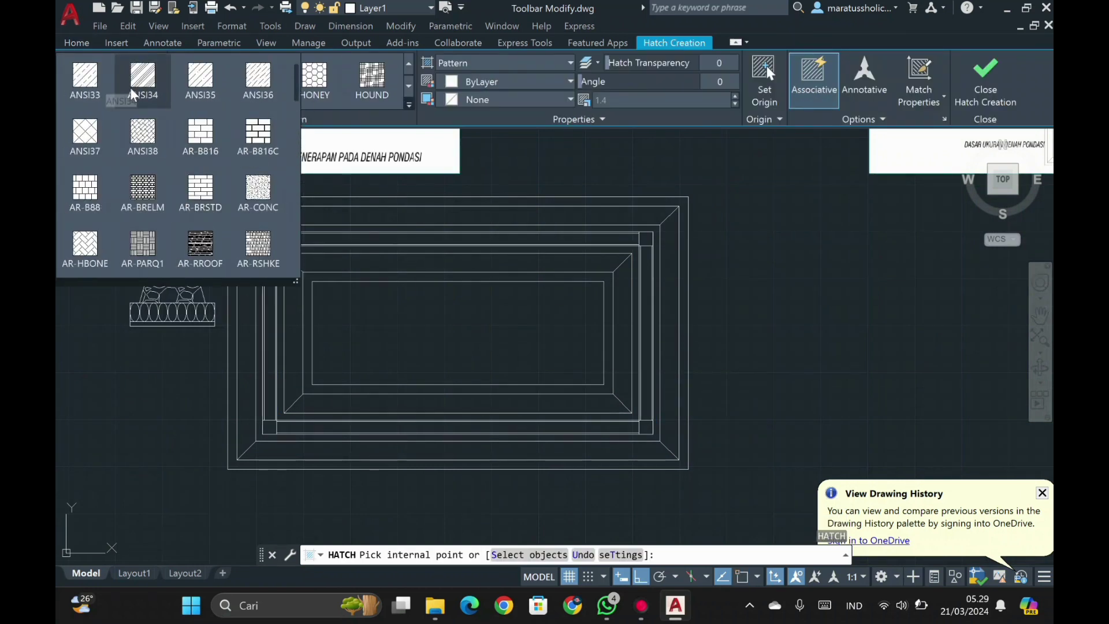
{"action": "scroll", "coordinate": [131, 89], "scroll_direction": "up", "scroll_amount": 1}
{"action": "left_click", "coordinate": [256, 85]}
{"action": "left_click", "coordinate": [494, 237]}
{"action": "left_click", "coordinate": [646, 335]}
{"action": "left_click", "coordinate": [510, 428]}
{"action": "left_click", "coordinate": [268, 322]}
{"action": "key", "text": "Return"}
- Fill the foundation plan's corner columns with a Solid hatch
{"action": "scroll", "coordinate": [275, 245], "scroll_direction": "up", "scroll_amount": 4}
{"action": "middle_click_drag", "start_coordinate": [756, 315], "coordinate": [427, 325]}
{"action": "mouse_move", "coordinate": [869, 255]}
{"action": "middle_mouse_down"}
{"action": "mouse_move", "coordinate": [591, 263]}
{"action": "mouse_move", "coordinate": [628, 115]}
{"action": "middle_mouse_up"}
{"action": "left_click", "coordinate": [591, 265]}
{"action": "left_click", "coordinate": [598, 475]}
{"action": "middle_click_drag", "start_coordinate": [174, 415], "coordinate": [982, 301]}
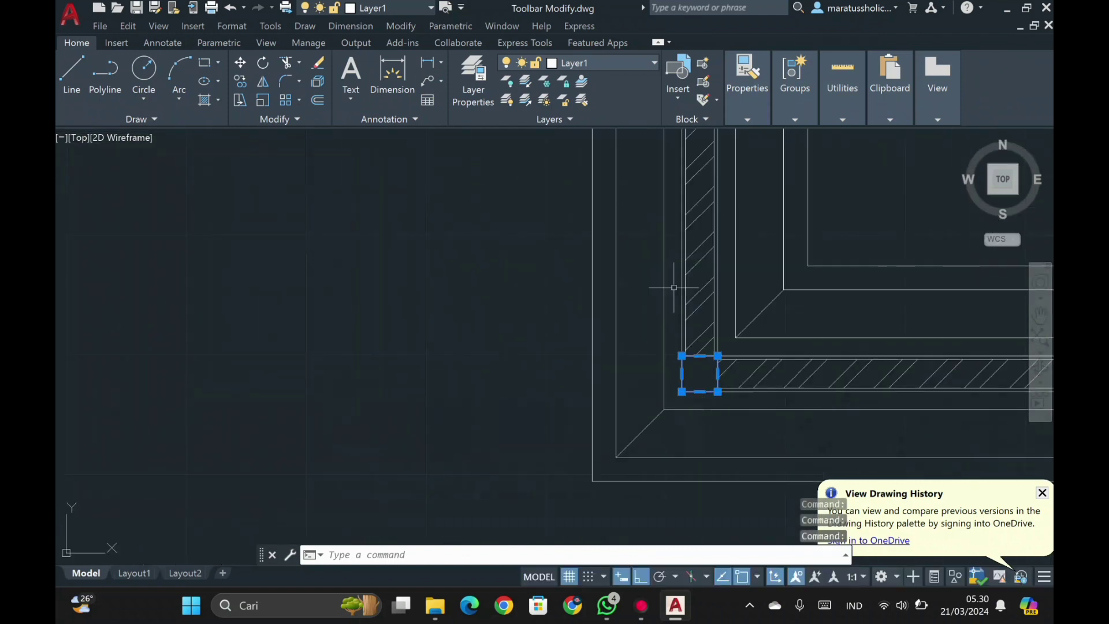
{"action": "scroll", "coordinate": [313, 373], "scroll_direction": "down", "scroll_amount": 4}
{"action": "type", "text": "H"}
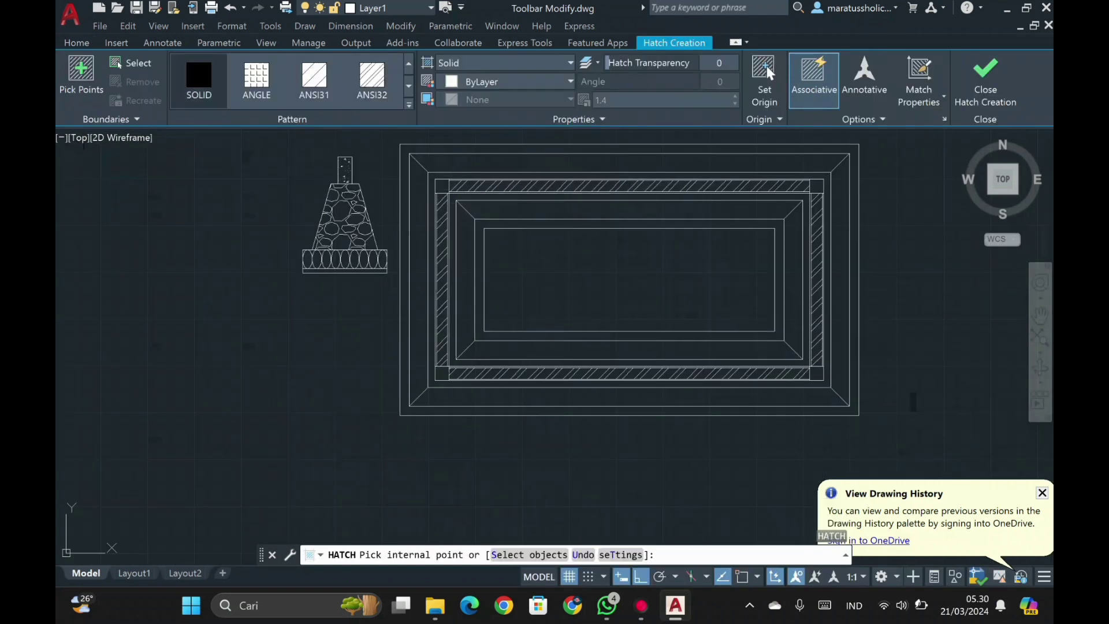
{"action": "left_click", "coordinate": [442, 186]}
{"action": "left_click", "coordinate": [816, 186]}
{"action": "key", "text": "Return"}
{"action": "scroll", "coordinate": [535, 296], "scroll_direction": "down", "scroll_amount": 1}
{"action": "middle_click_drag", "start_coordinate": [535, 296], "coordinate": [519, 340]}
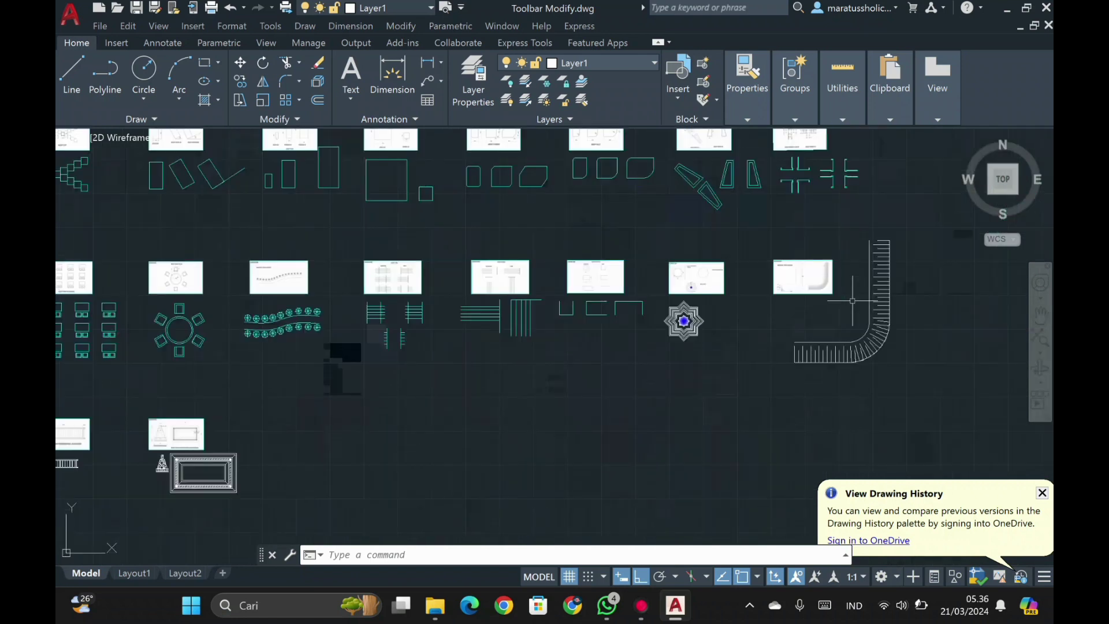
{"action": "scroll", "coordinate": [524, 330], "scroll_direction": "up", "scroll_amount": 4}
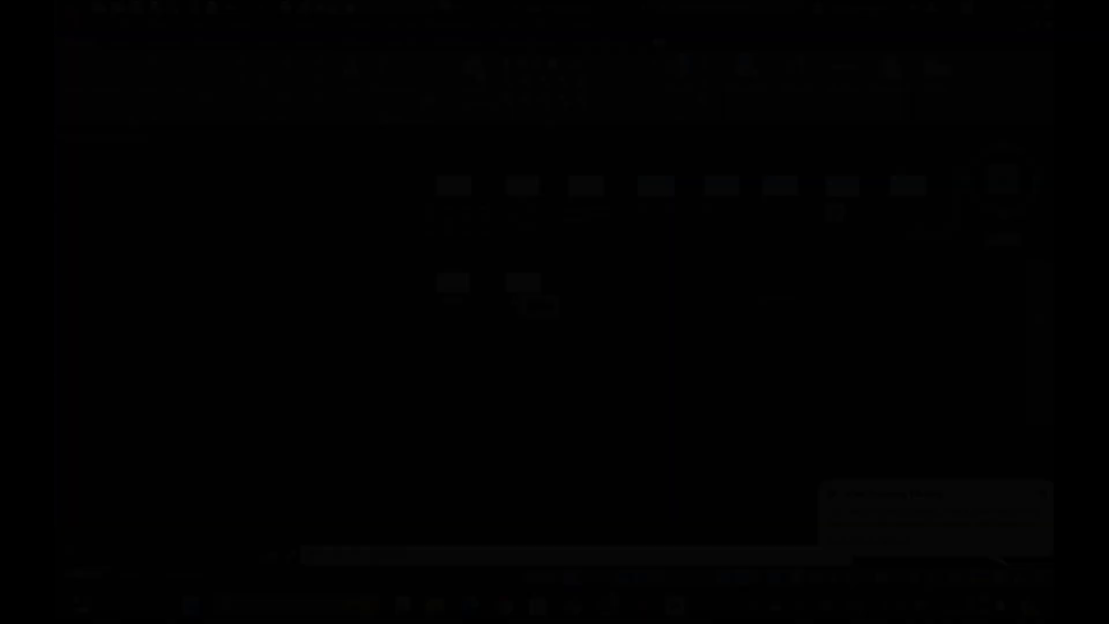